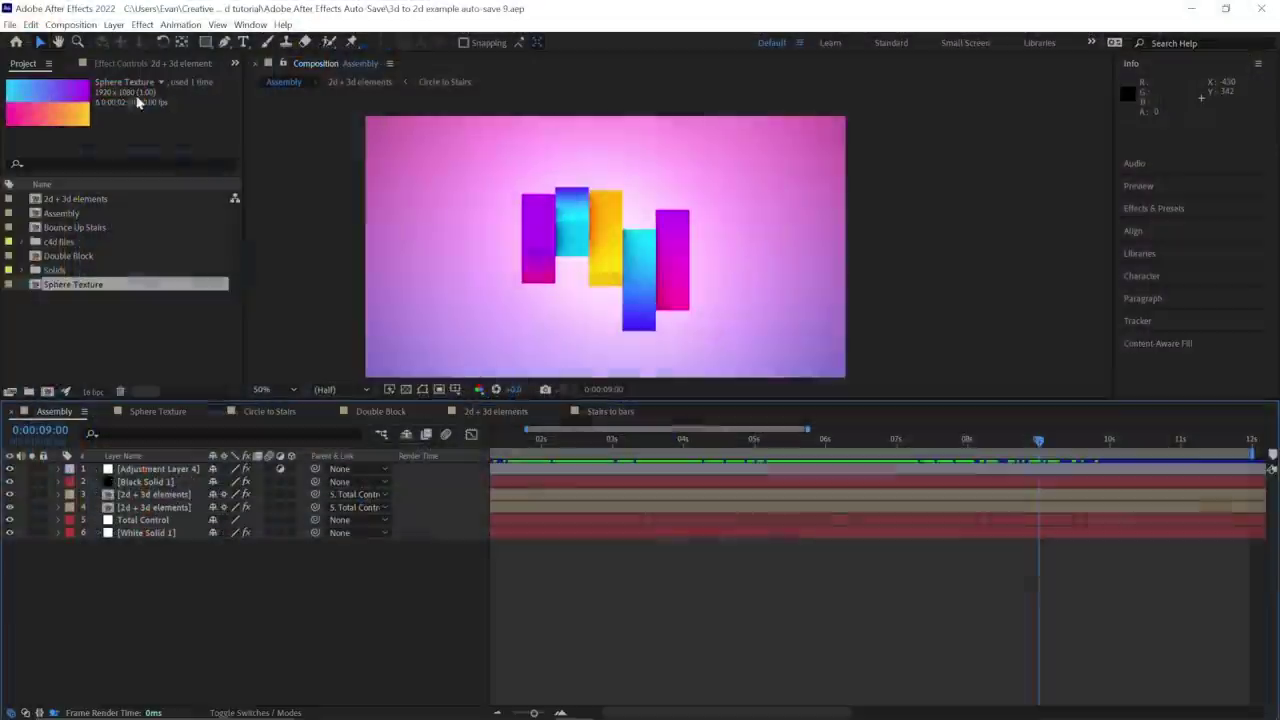
# - Open the Previews preferences and view the GPU information
pyautogui.click(31, 24)
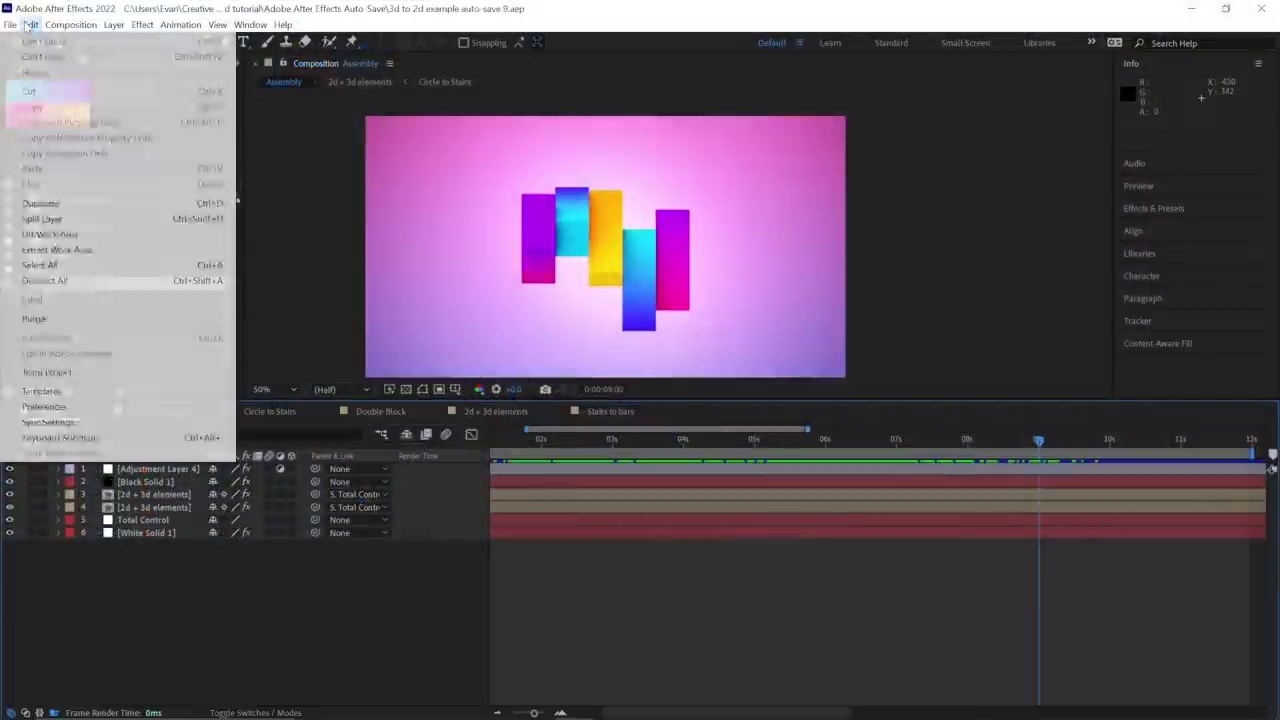
pyautogui.moveTo(153, 406)
pyautogui.click(270, 422)
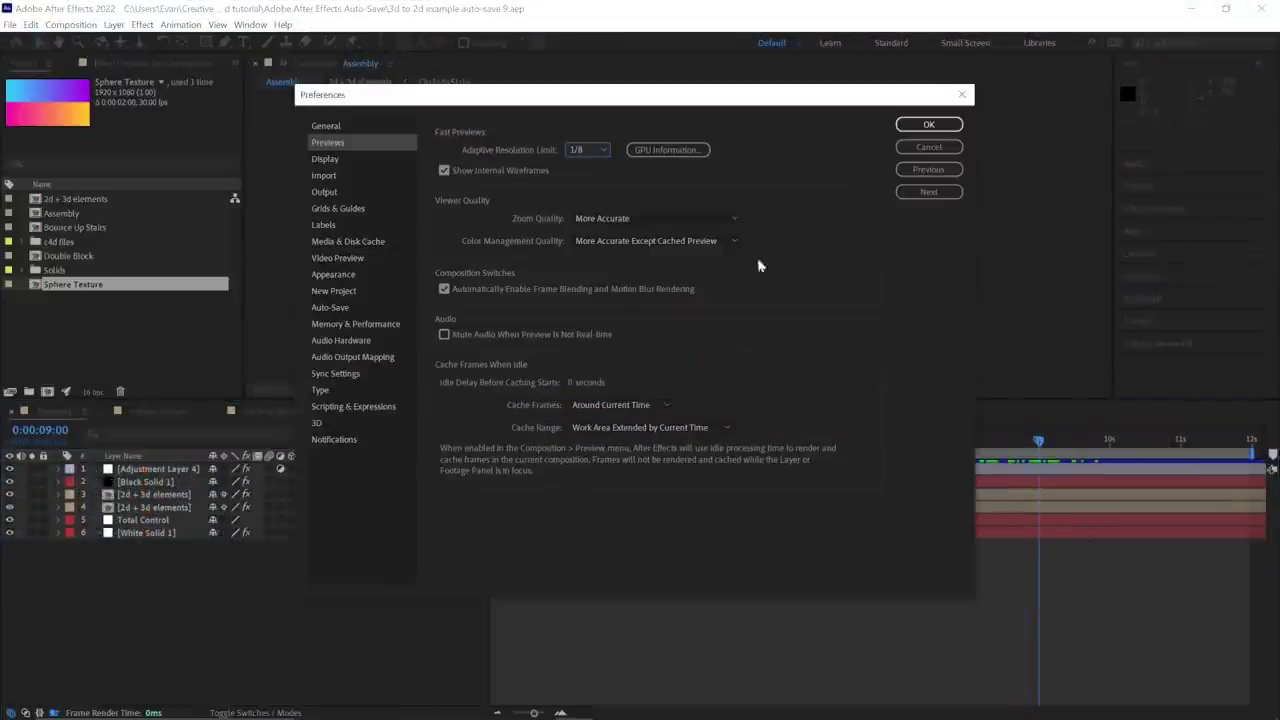
pyautogui.click(681, 154)
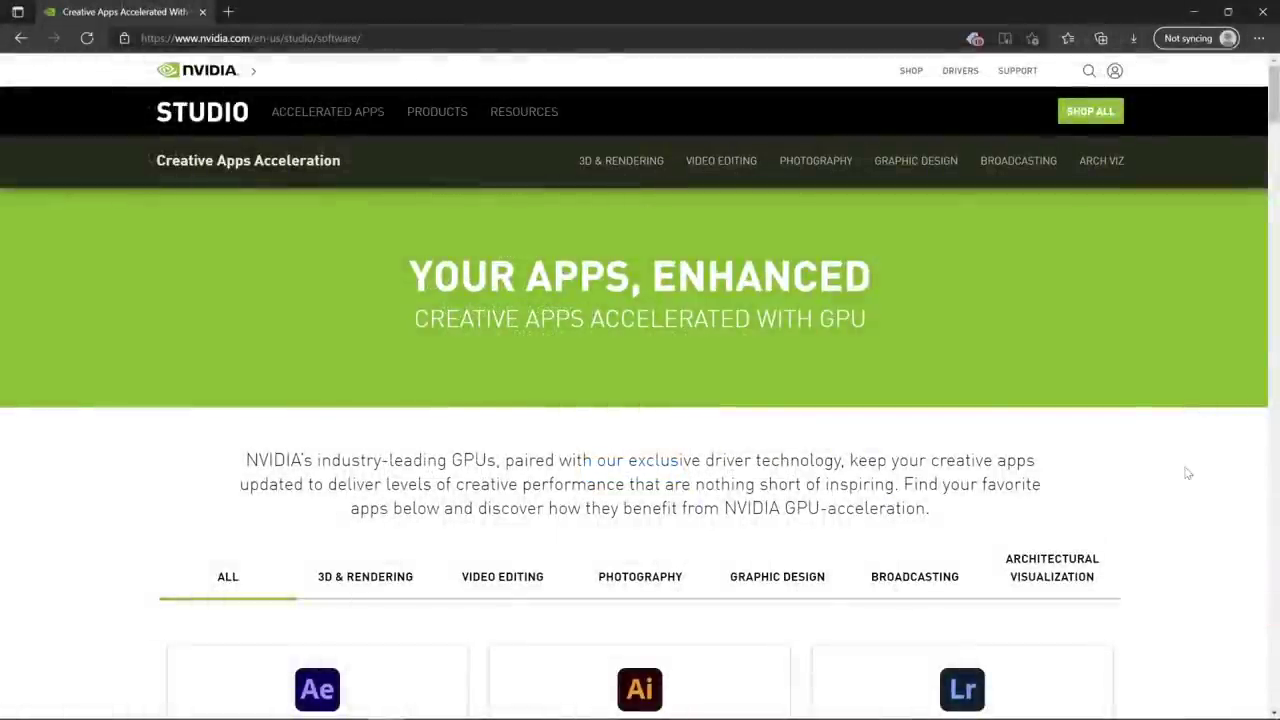
# - Switch to the web browser and look through NVIDIA Studio's list of GPU-accelerated creative apps
pyautogui.scroll(-5, 1188, 472)
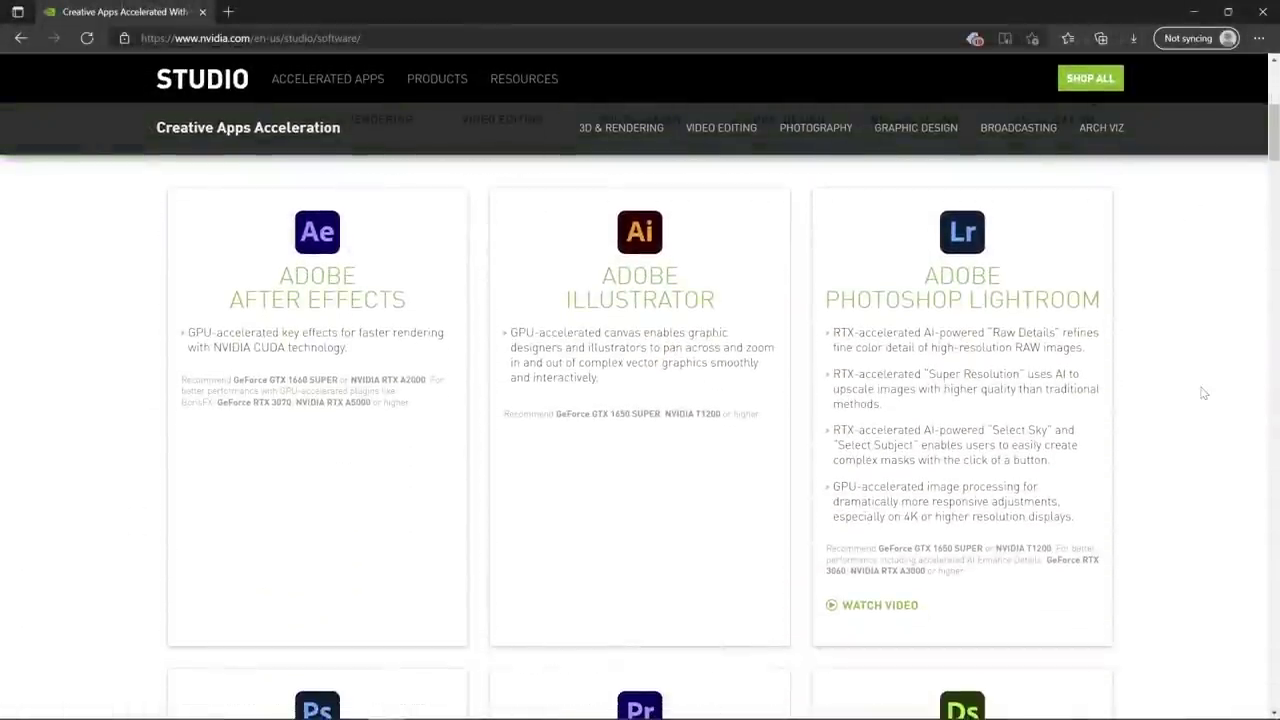
pyautogui.scroll(-9, 1203, 393)
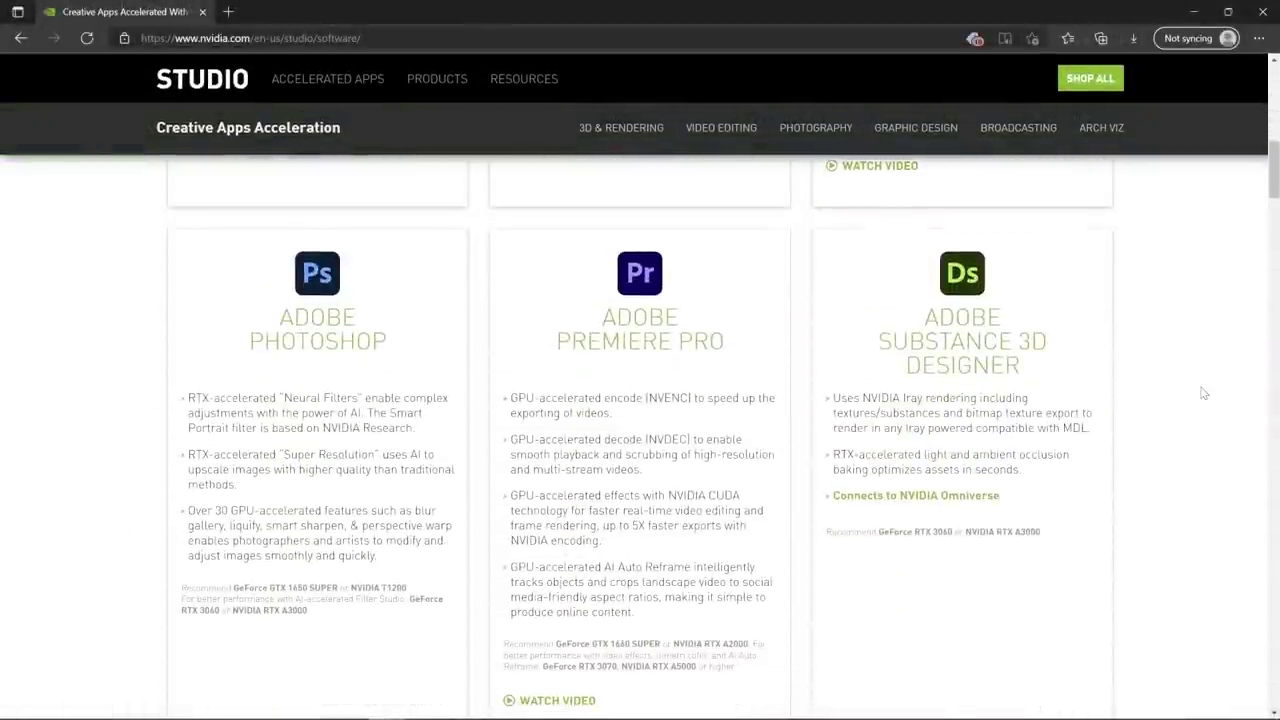
pyautogui.scroll(-9, 1203, 393)
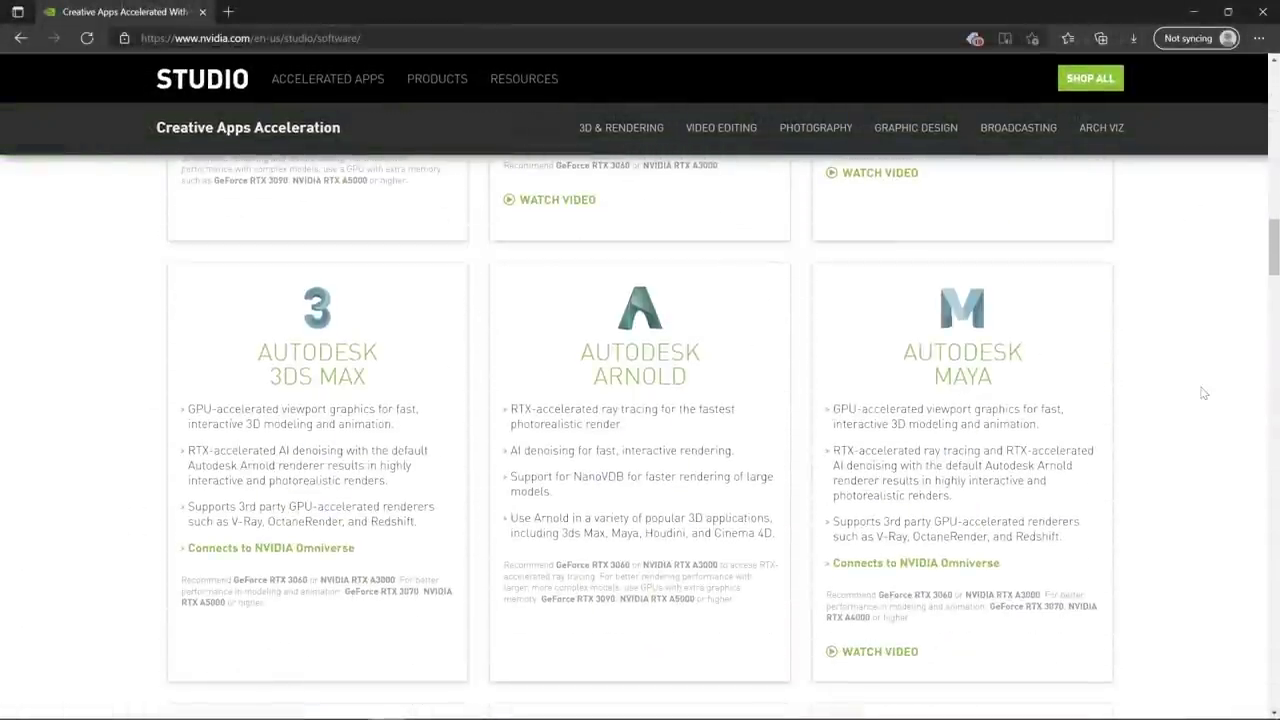
pyautogui.scroll(-9, 1203, 391)
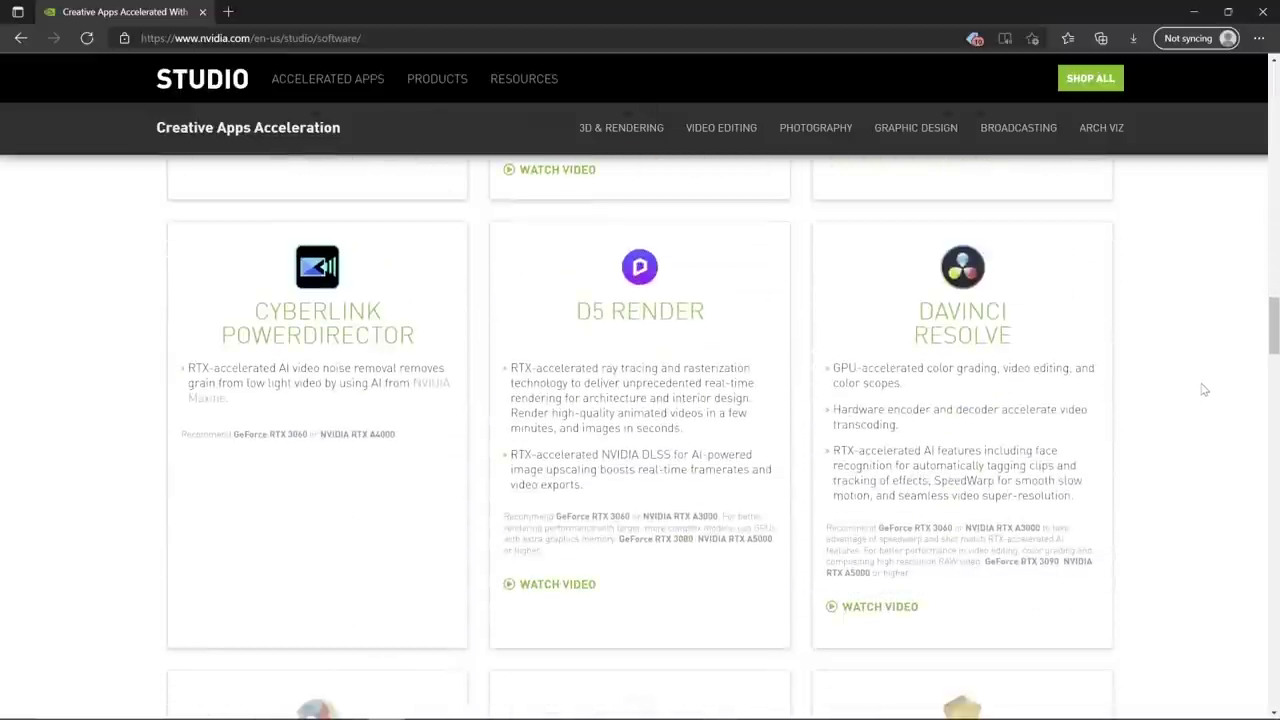
pyautogui.scroll(-18, 1203, 390)
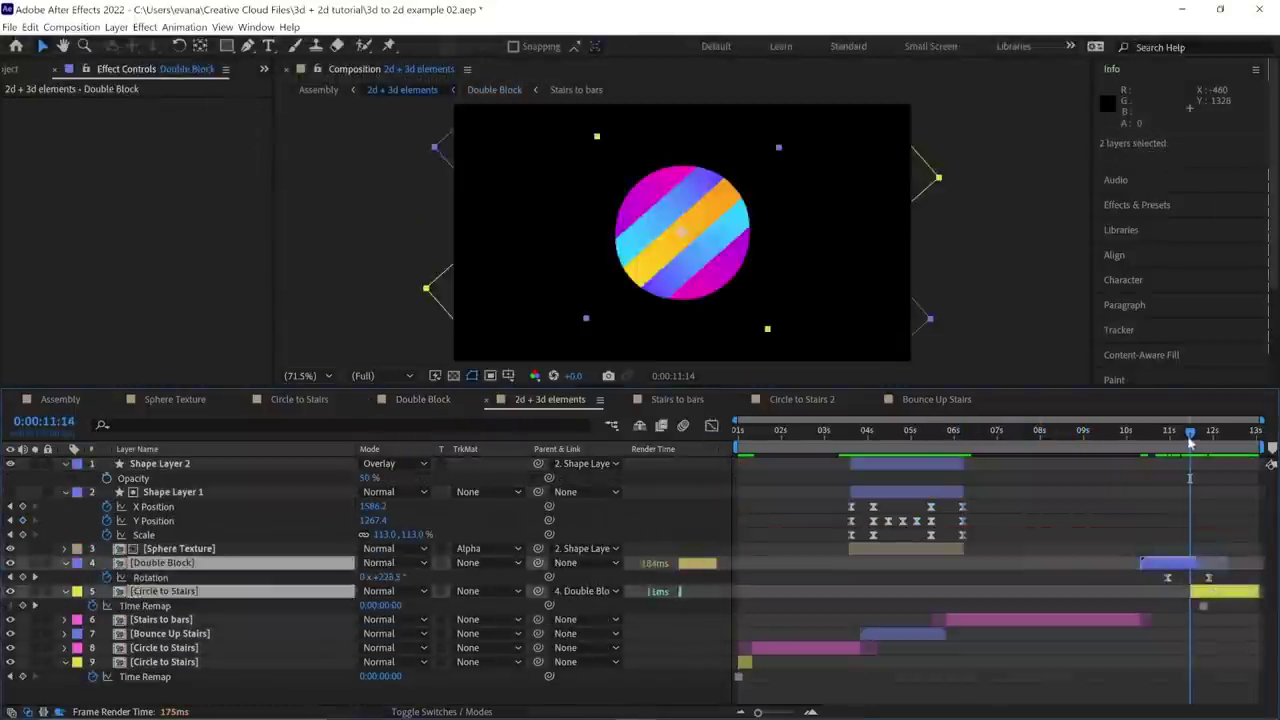
# - Inspect the 2d + 3d elements timeline, reveal the opacity of the Add-mode 2d + 3d elements layer in Assembly, and preview the animation
pyautogui.click(870, 563)
pyautogui.click(966, 436)
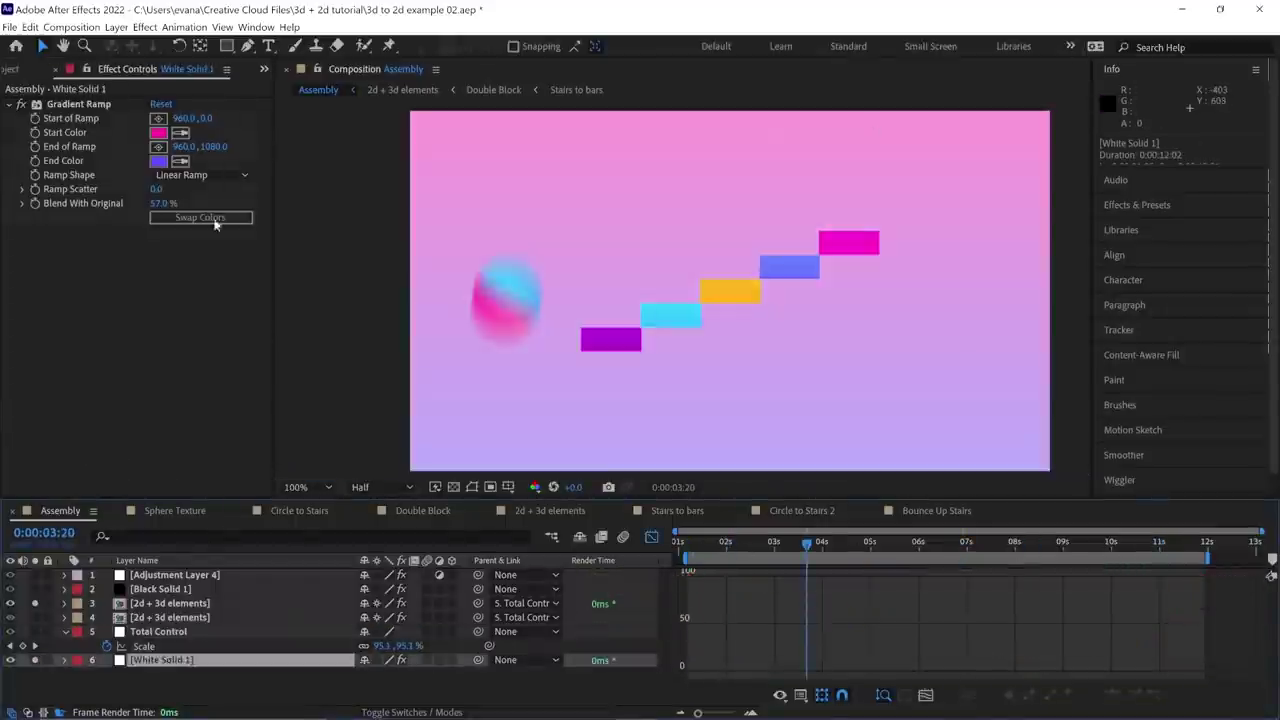
pyautogui.click(175, 575)
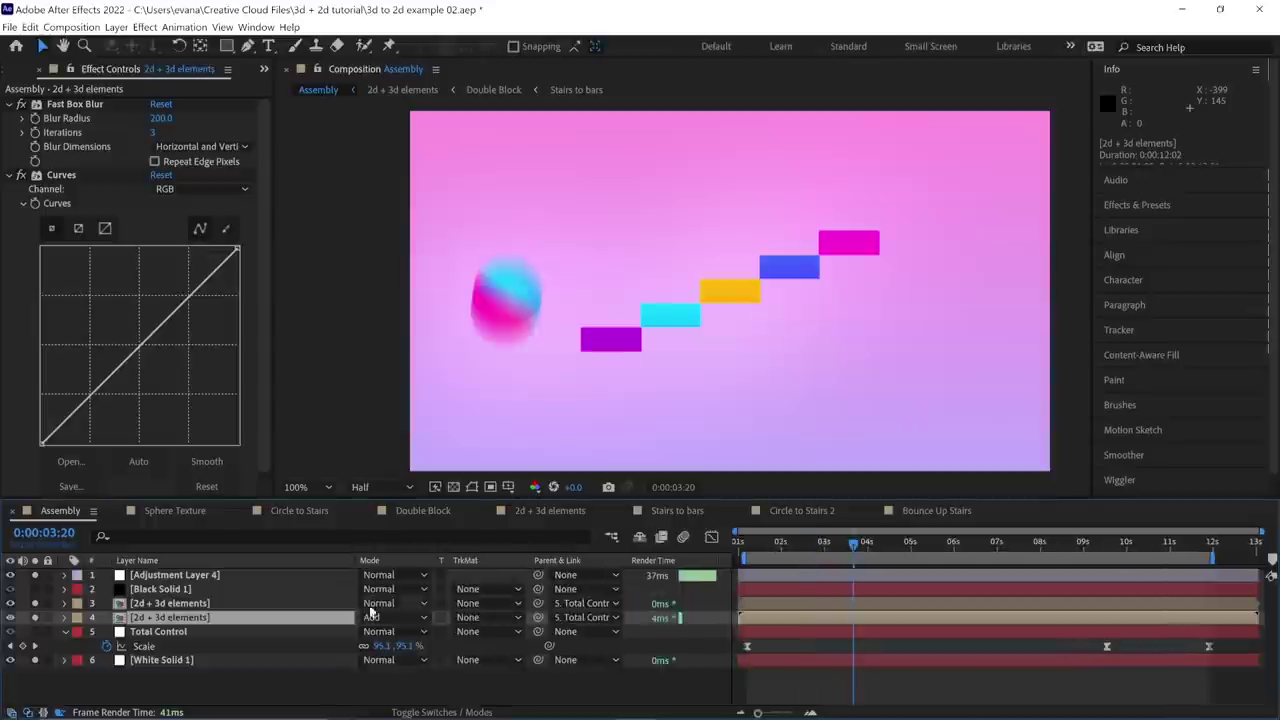
pyautogui.press('t')
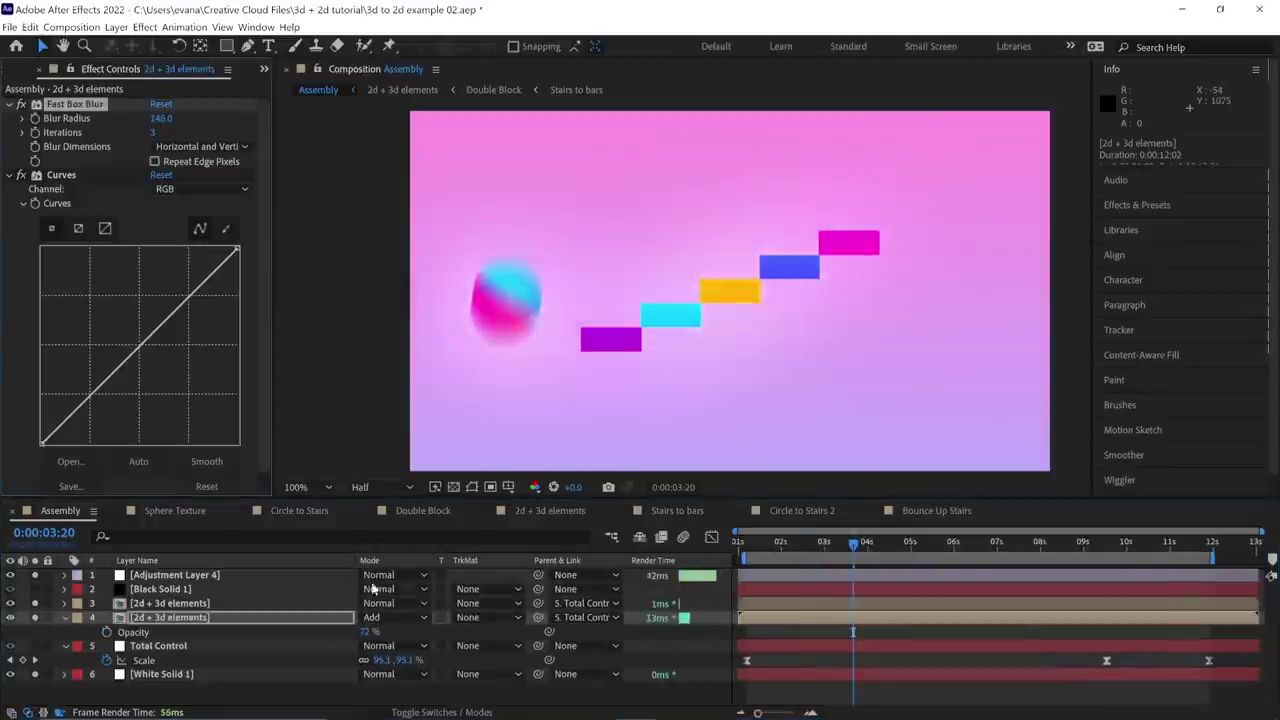
pyautogui.click(746, 543)
pyautogui.press('space')
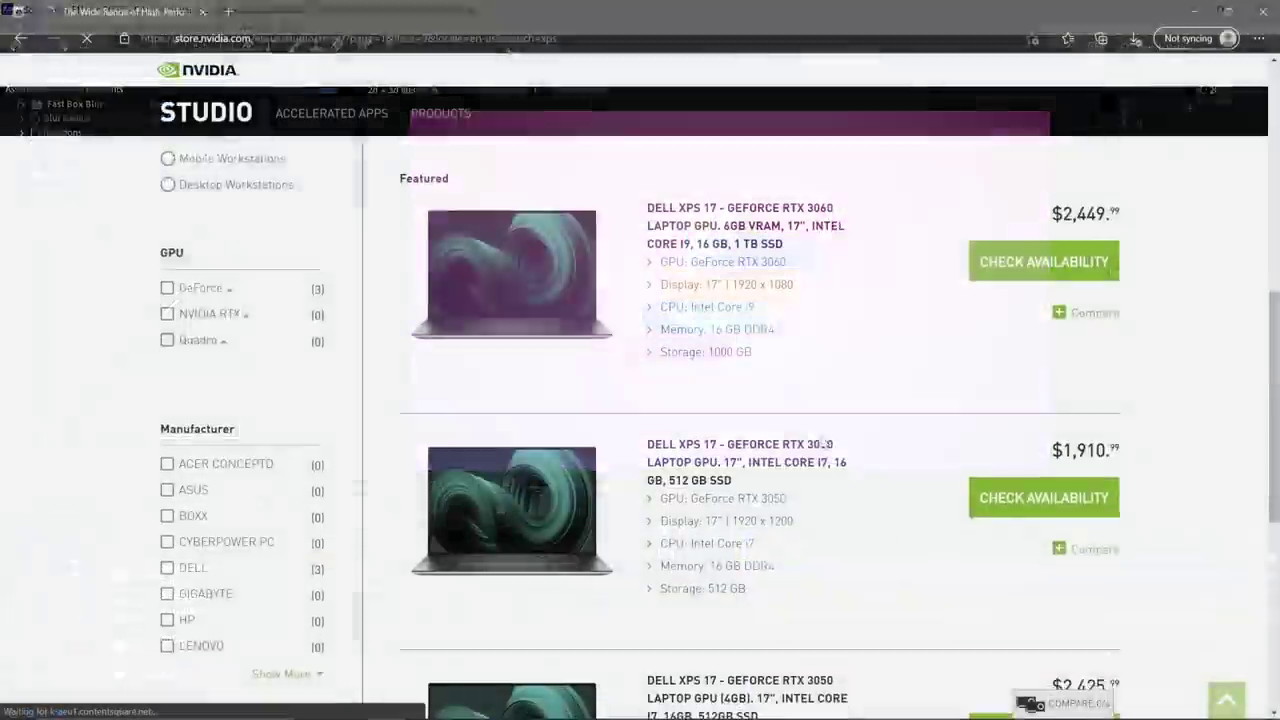
# - Look through the Dell XPS 17 laptops listed in the NVIDIA Studio store
pyautogui.scroll(-2, 822, 443)
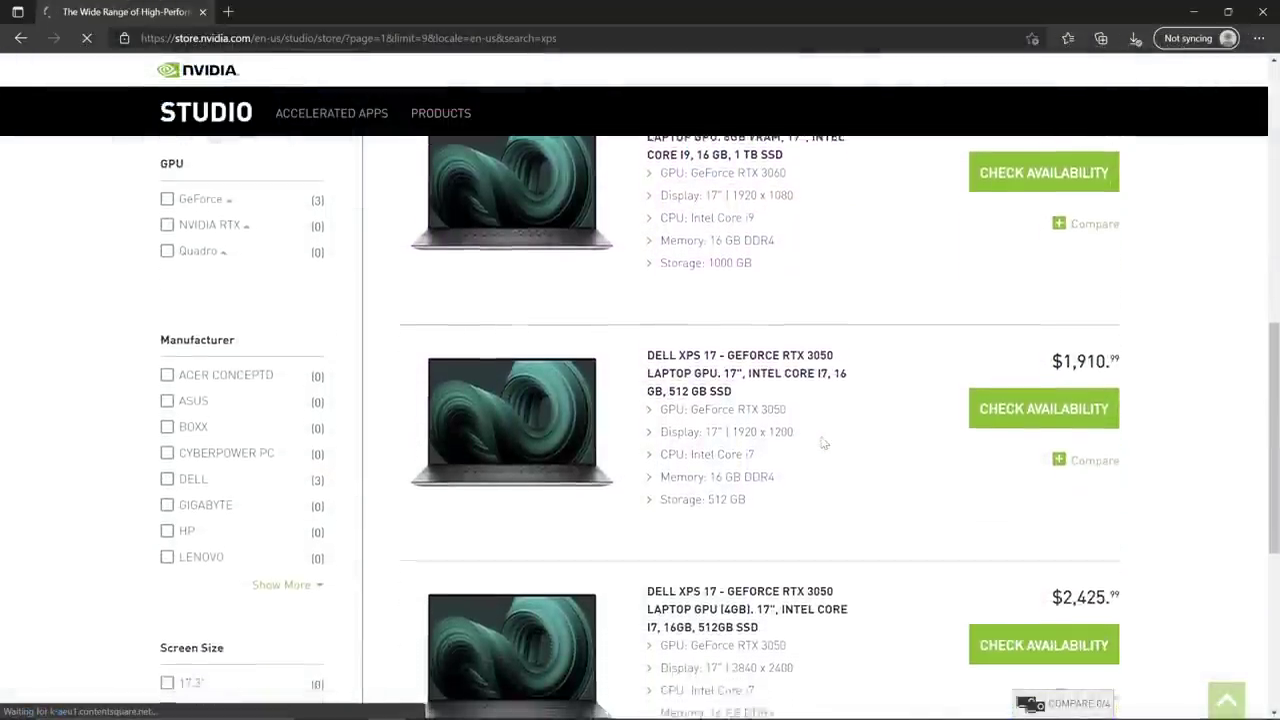
pyautogui.scroll(-1, 822, 443)
pyautogui.scroll(-1, 822, 443)
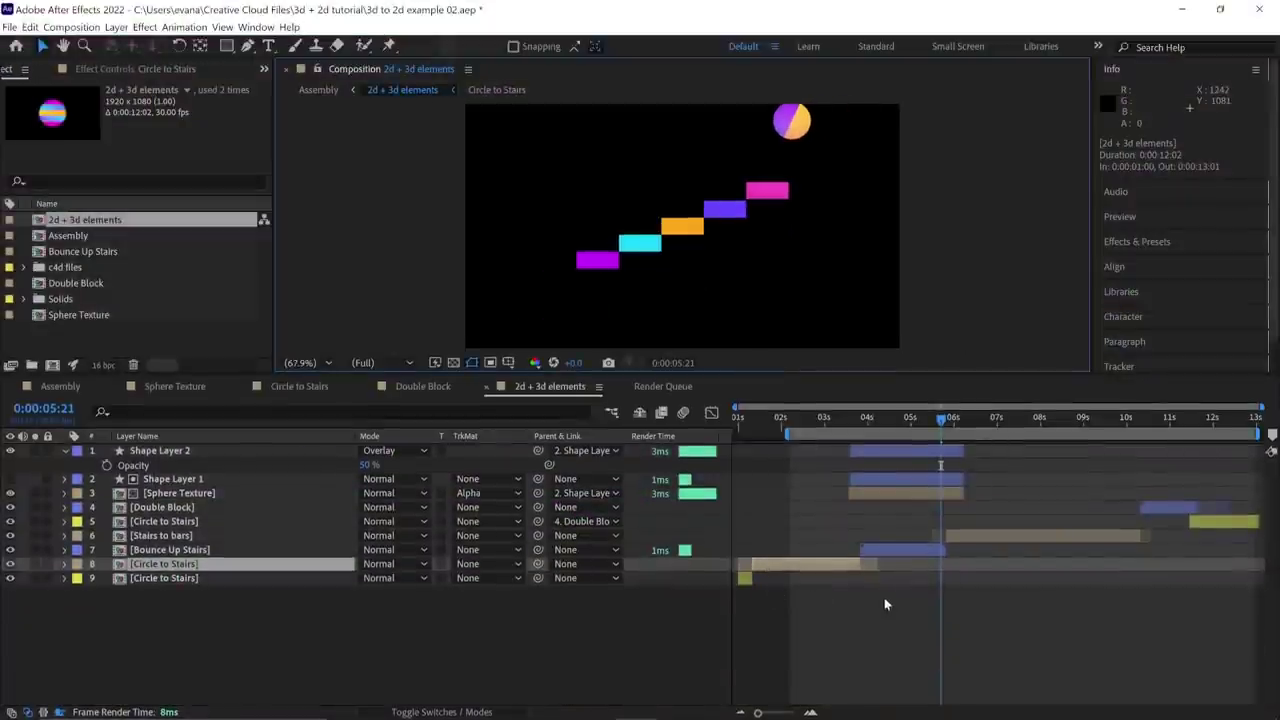
# - In the 2d + 3d elements composition, set the label colour of the Stairs to bars layer and Circle to Stairs layer 8 to Orange
pyautogui.click(802, 420)
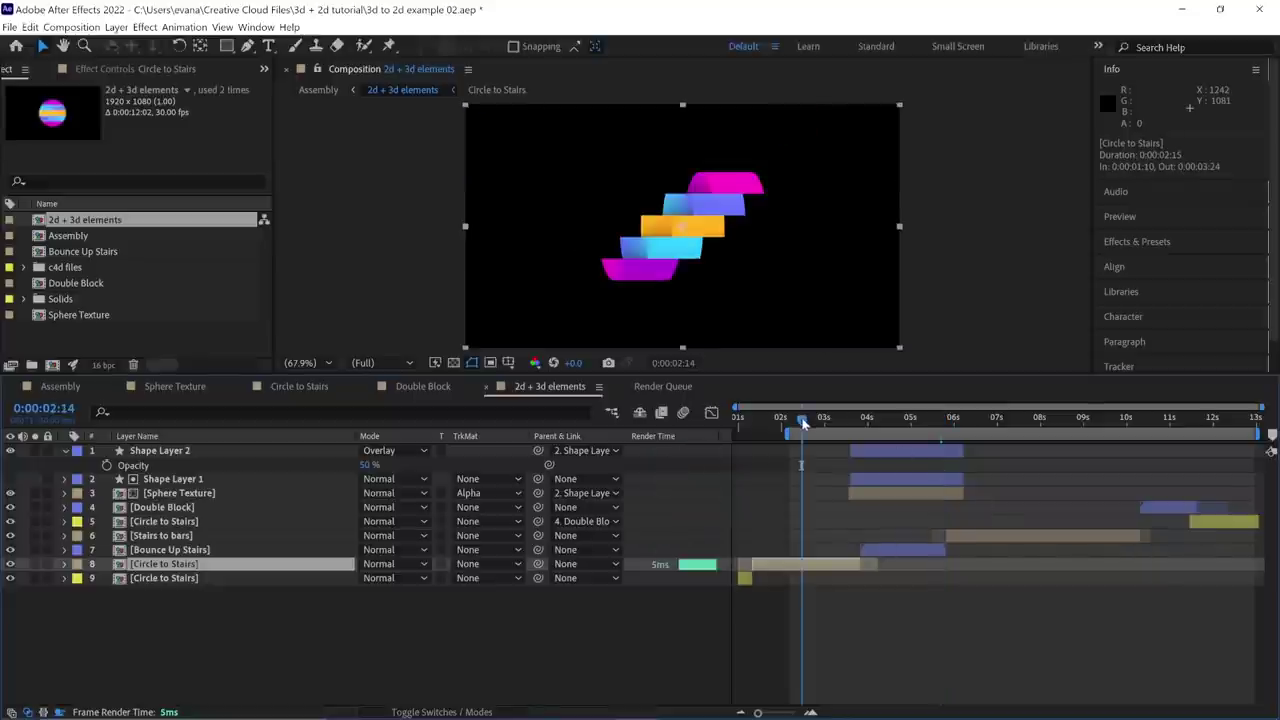
pyautogui.click(1012, 538)
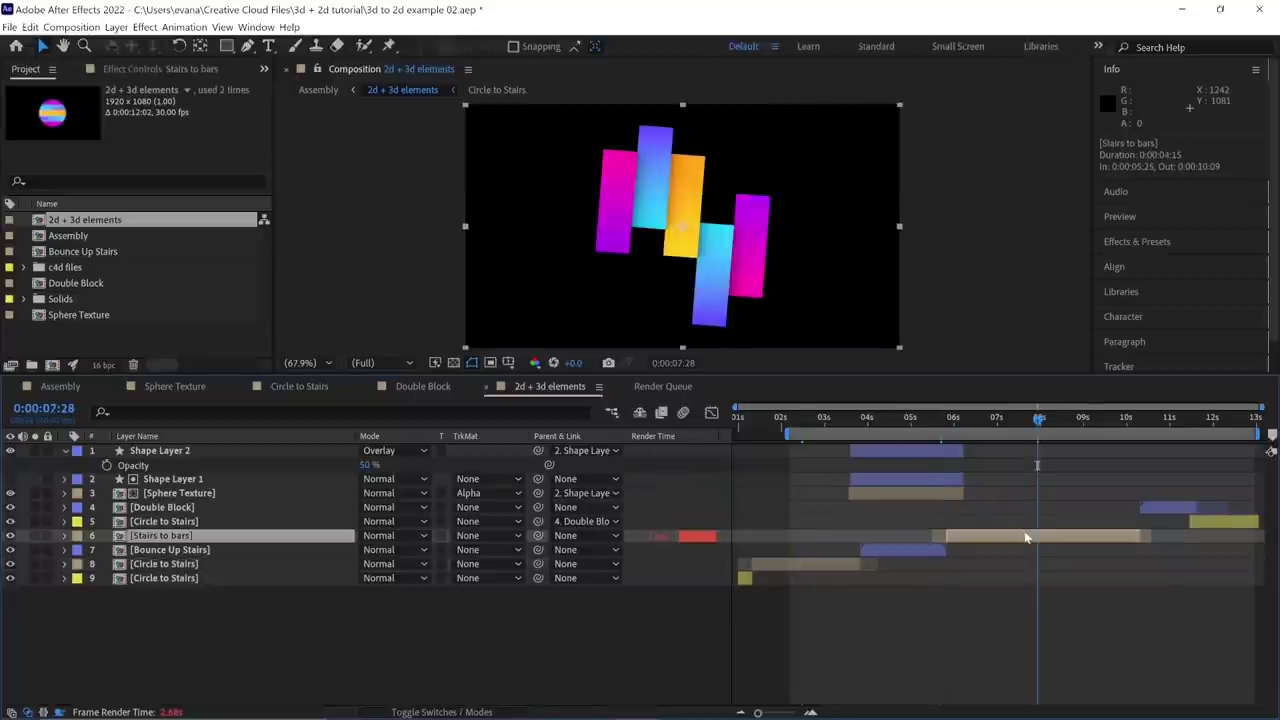
pyautogui.keyDown('ctrl'); pyautogui.click(797, 566); pyautogui.keyUp('ctrl')
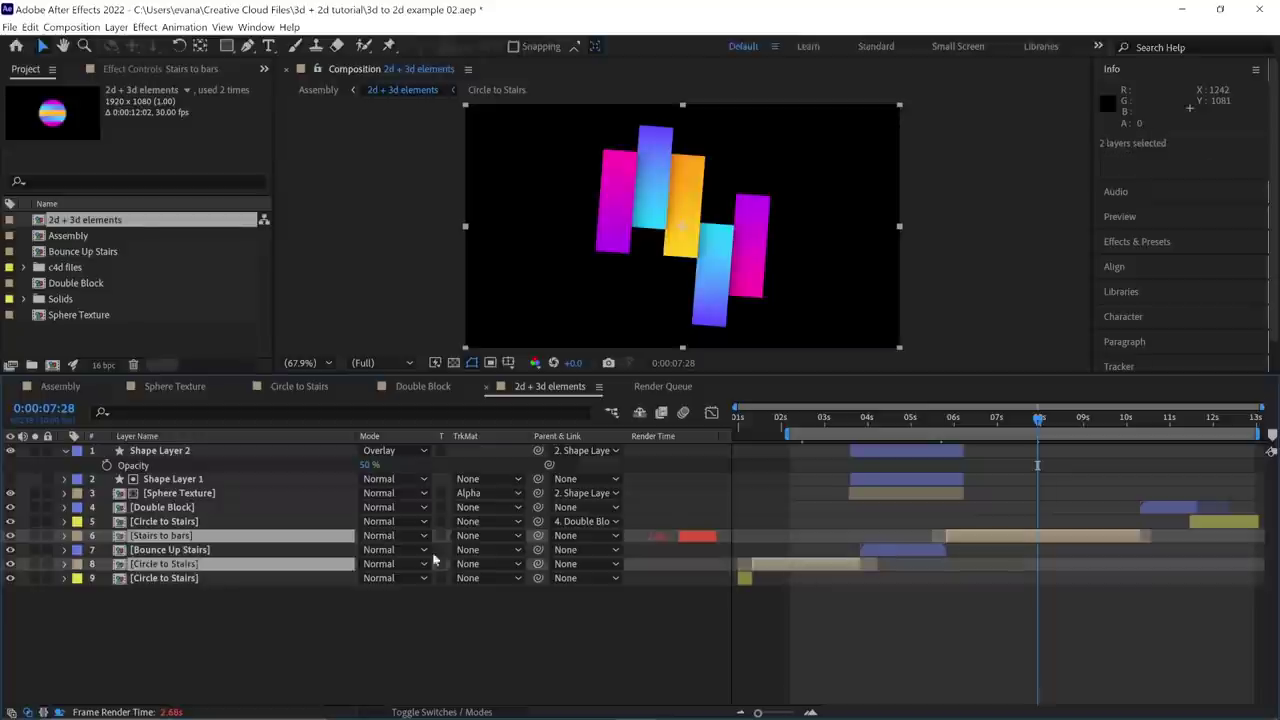
pyautogui.click(77, 546)
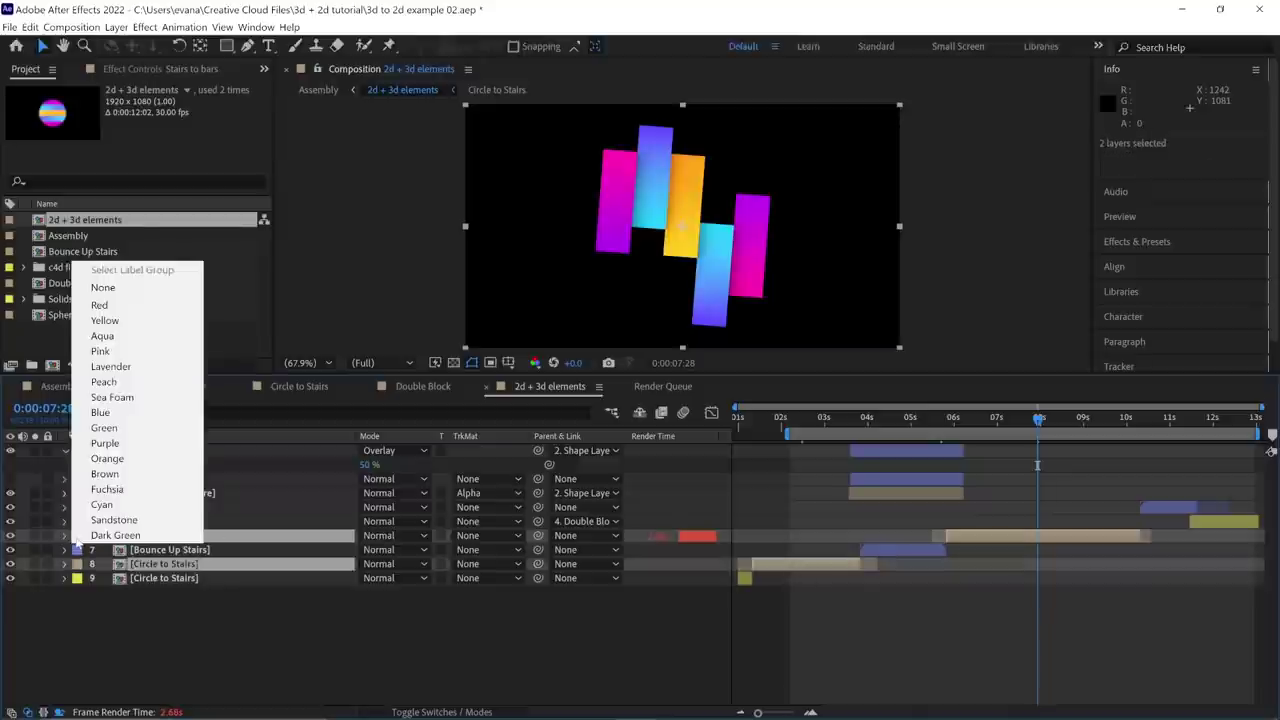
pyautogui.click(128, 468)
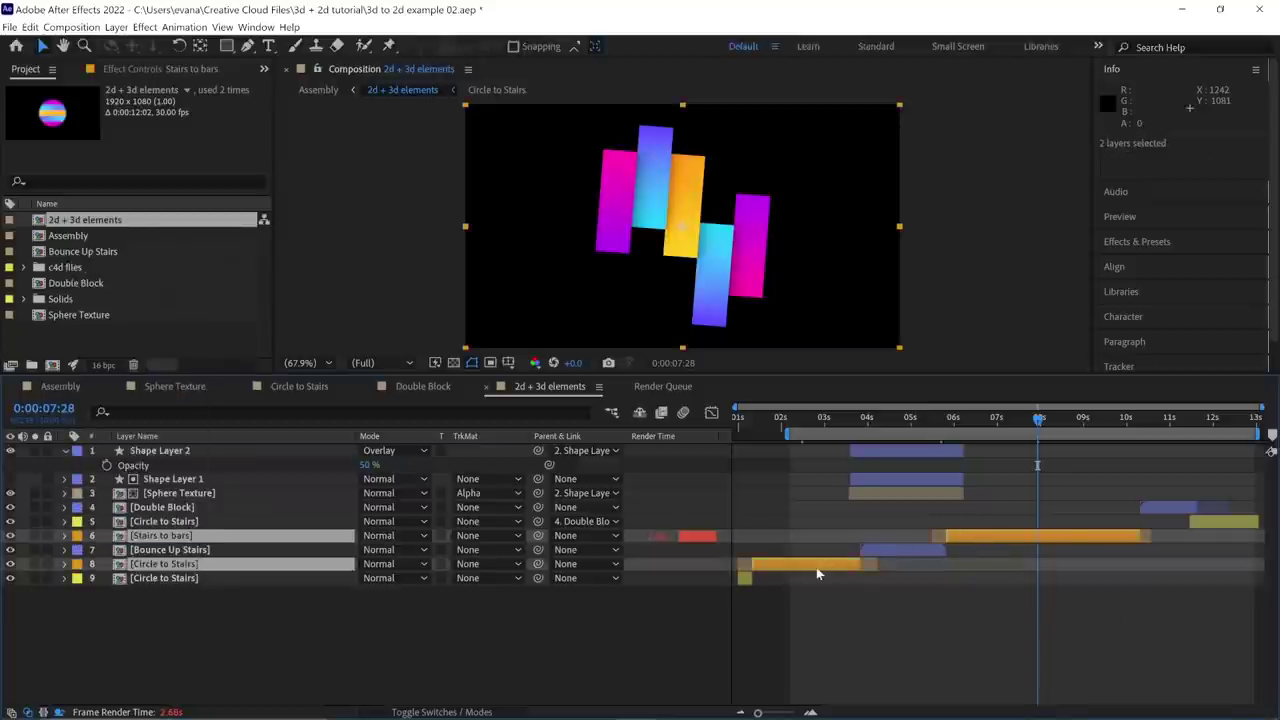
# - Expand the c4d files folder and create a new composition from Circle to Stairs.c4d
pyautogui.click(24, 267)
pyautogui.click(124, 300)
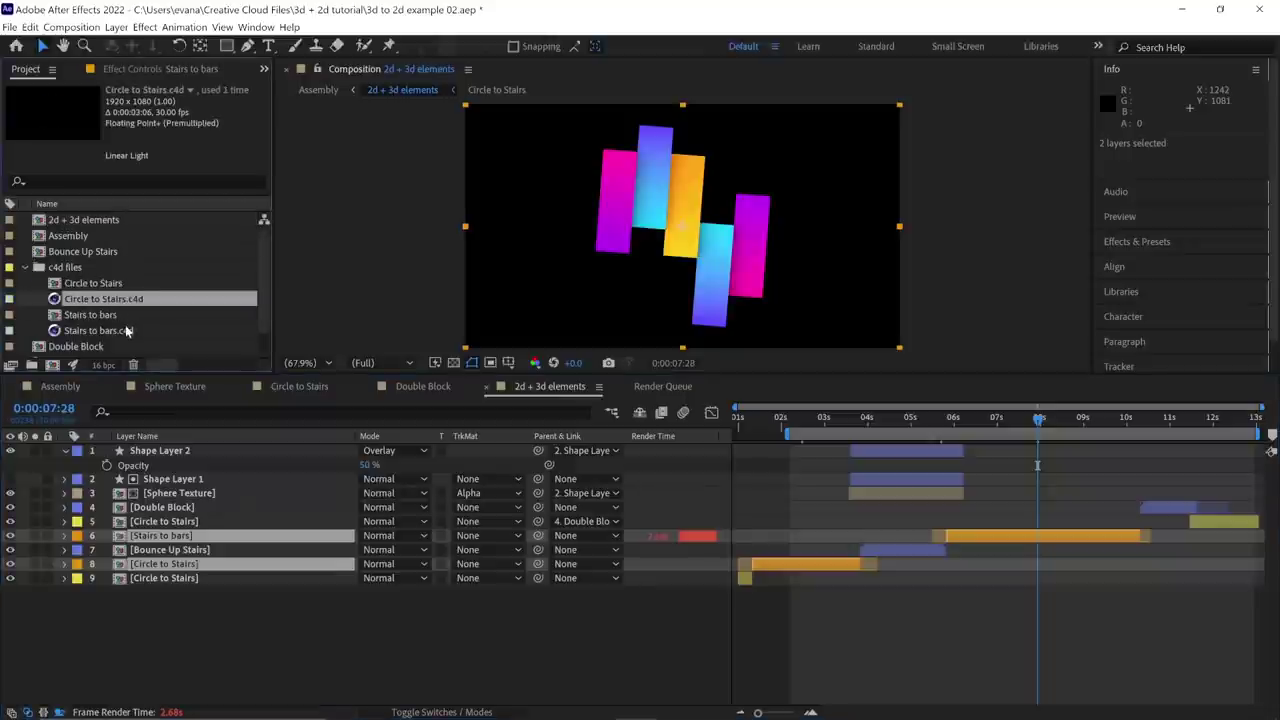
pyautogui.keyDown('ctrl'); pyautogui.click(126, 331); pyautogui.keyUp('ctrl')
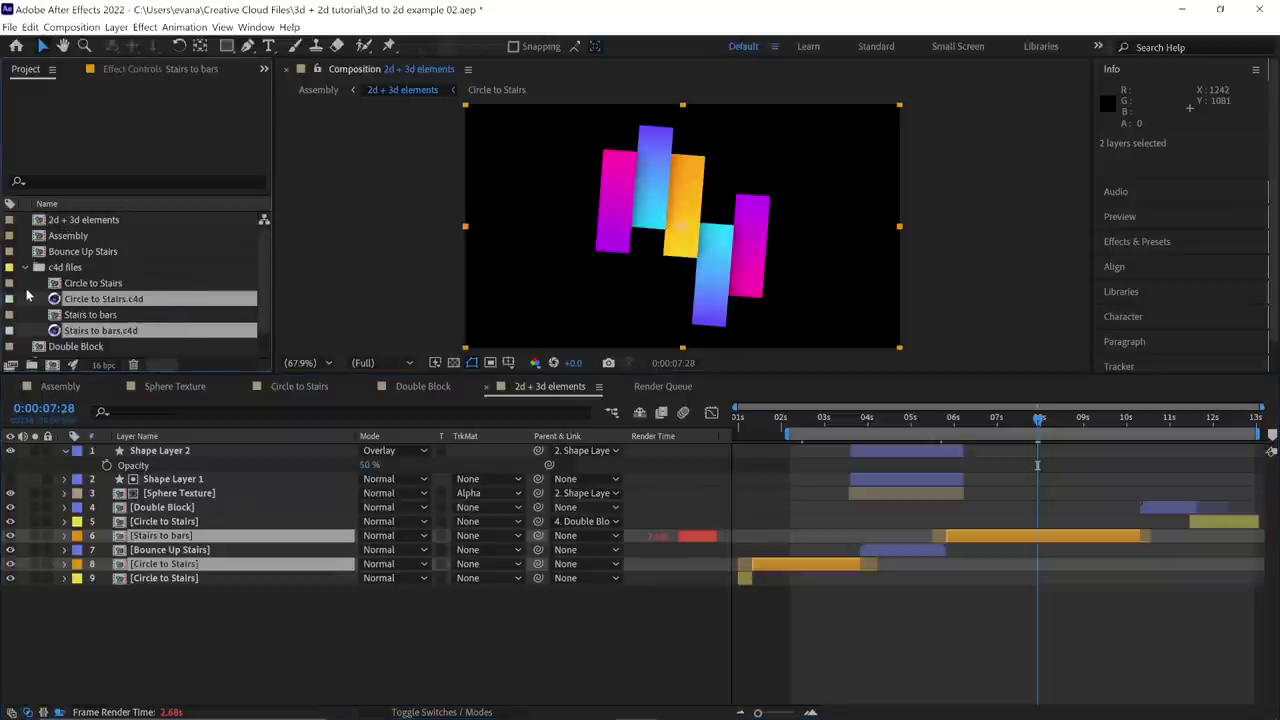
pyautogui.click(142, 300)
pyautogui.moveTo(142, 300); pyautogui.dragTo(55, 366)
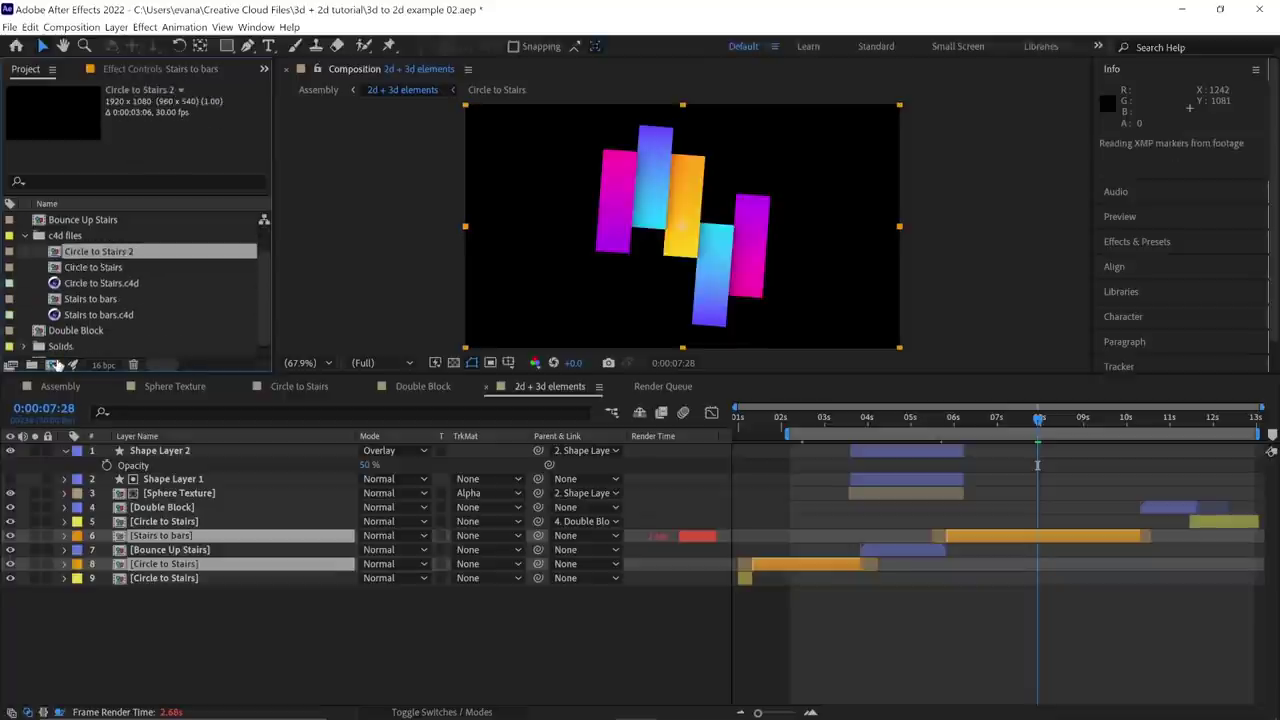
# - Scrub through the new Circle to Stairs composition and display the Cineware settings of its C4D layer in an enlarged view
pyautogui.moveTo(848, 422); pyautogui.dragTo(994, 425)
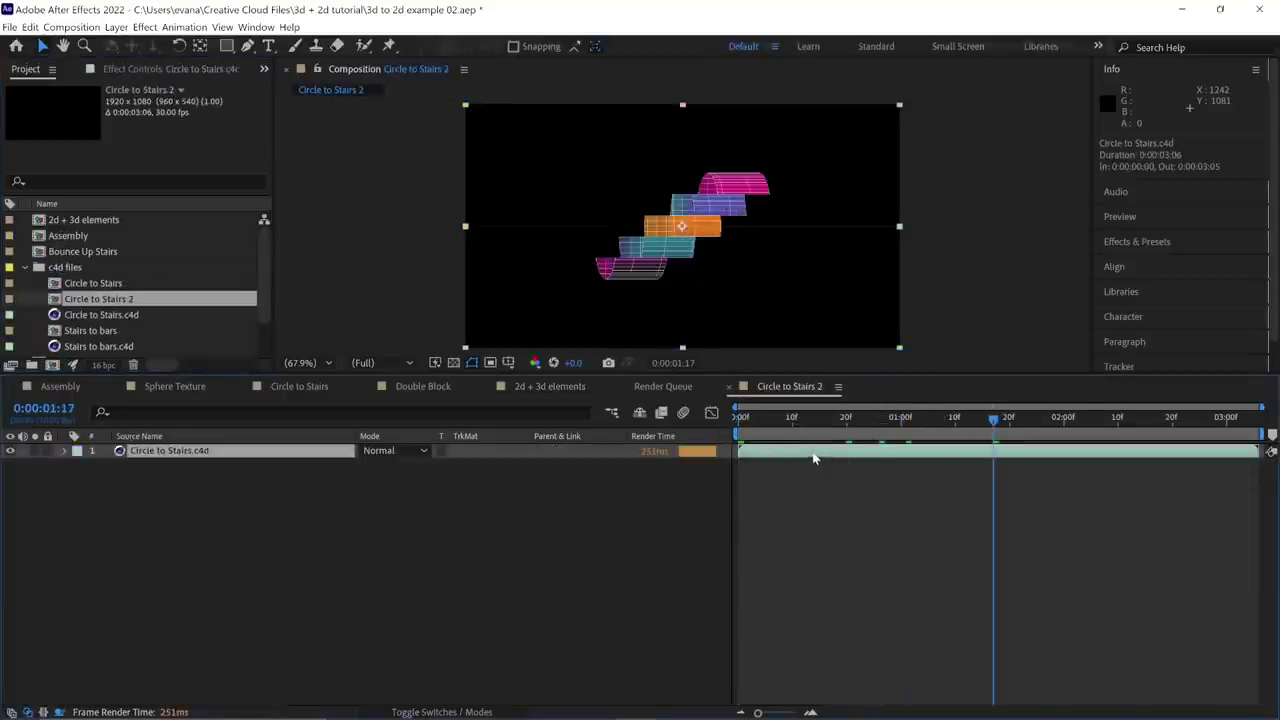
pyautogui.click(181, 72)
pyautogui.moveTo(263, 372); pyautogui.dragTo(264, 508)
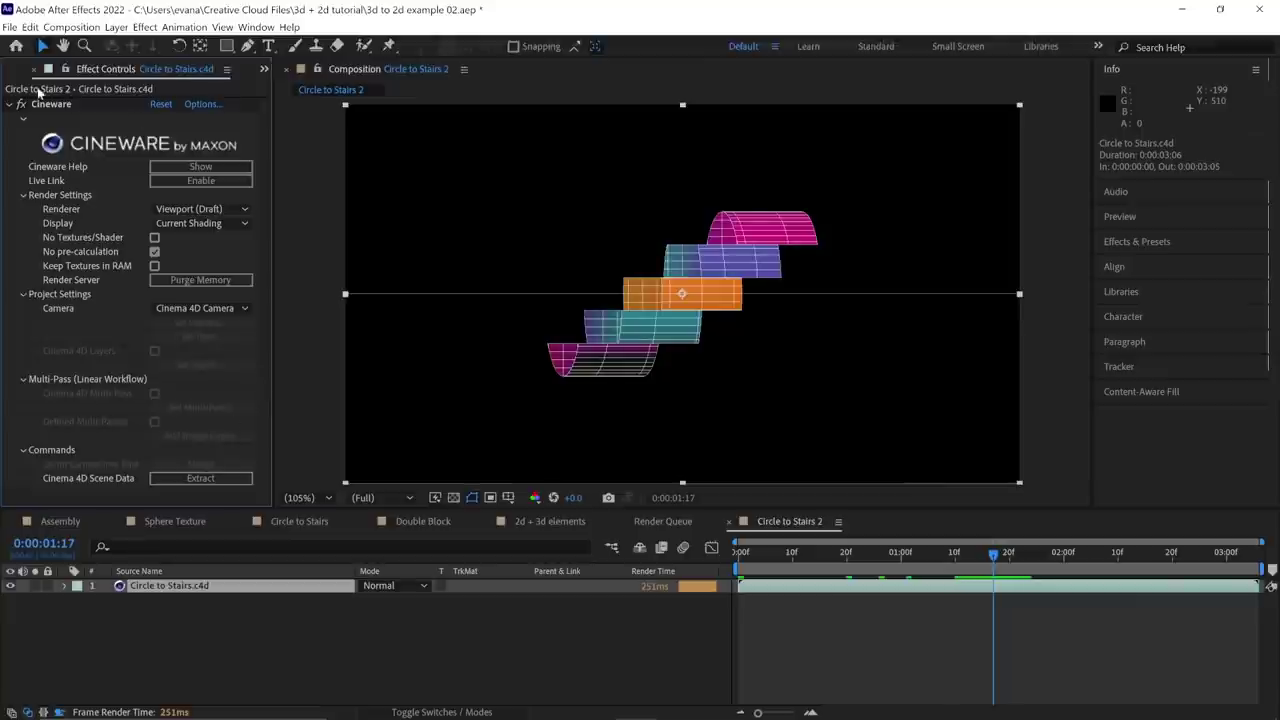
# - Open the Stairs to bars composition, show the Cineware settings of its Stairs to bars.c4d layer, and scrub through the animation
pyautogui.click(264, 69)
pyautogui.click(290, 89)
pyautogui.doubleClick(92, 330)
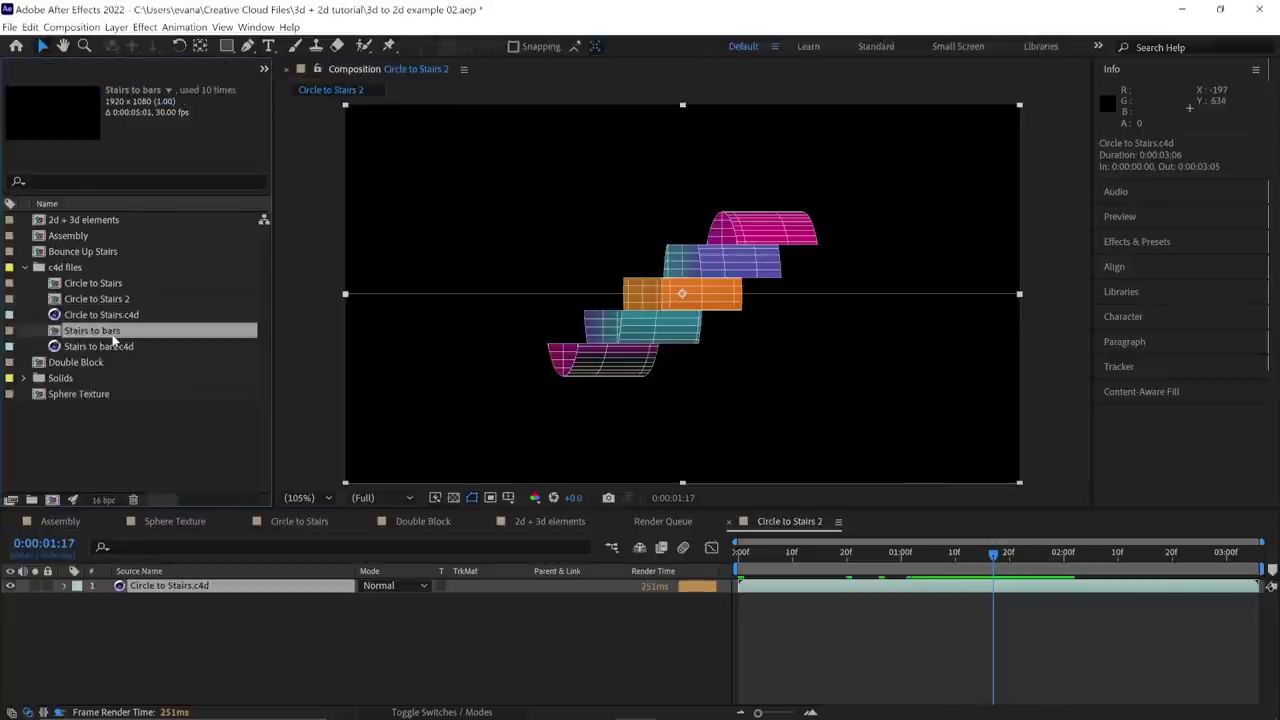
pyautogui.click(913, 558)
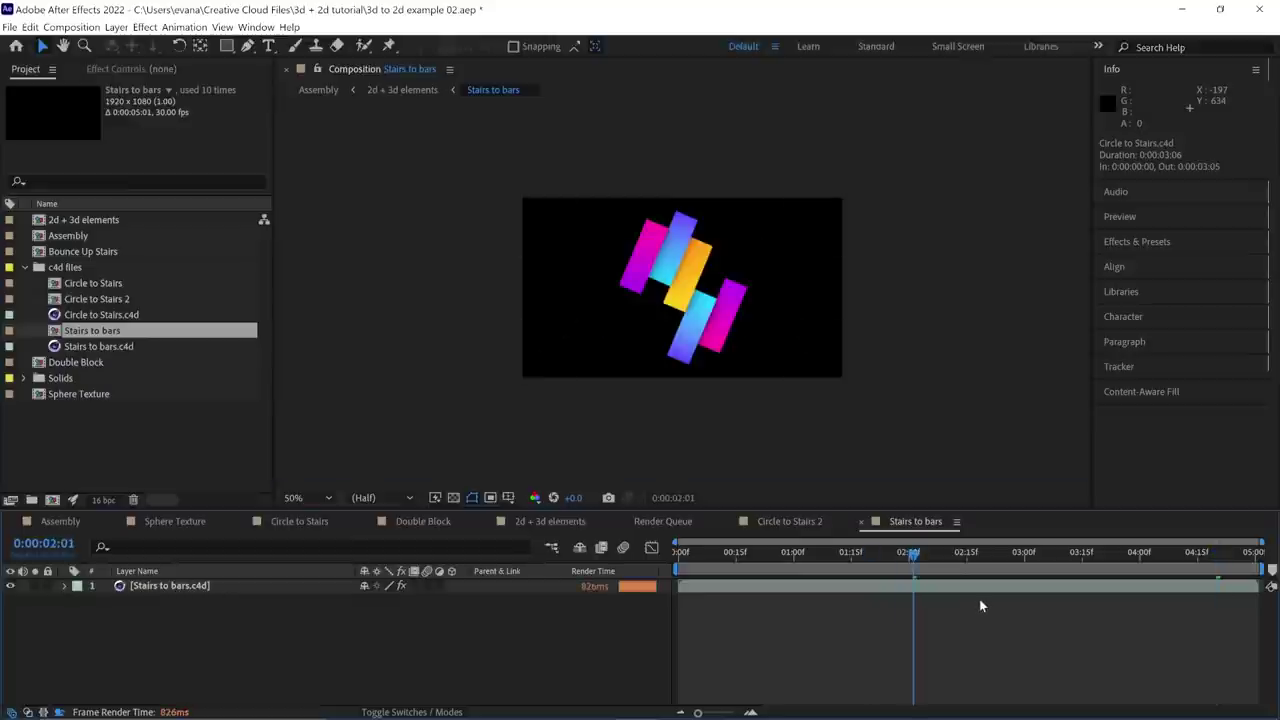
pyautogui.click(943, 588)
pyautogui.click(140, 70)
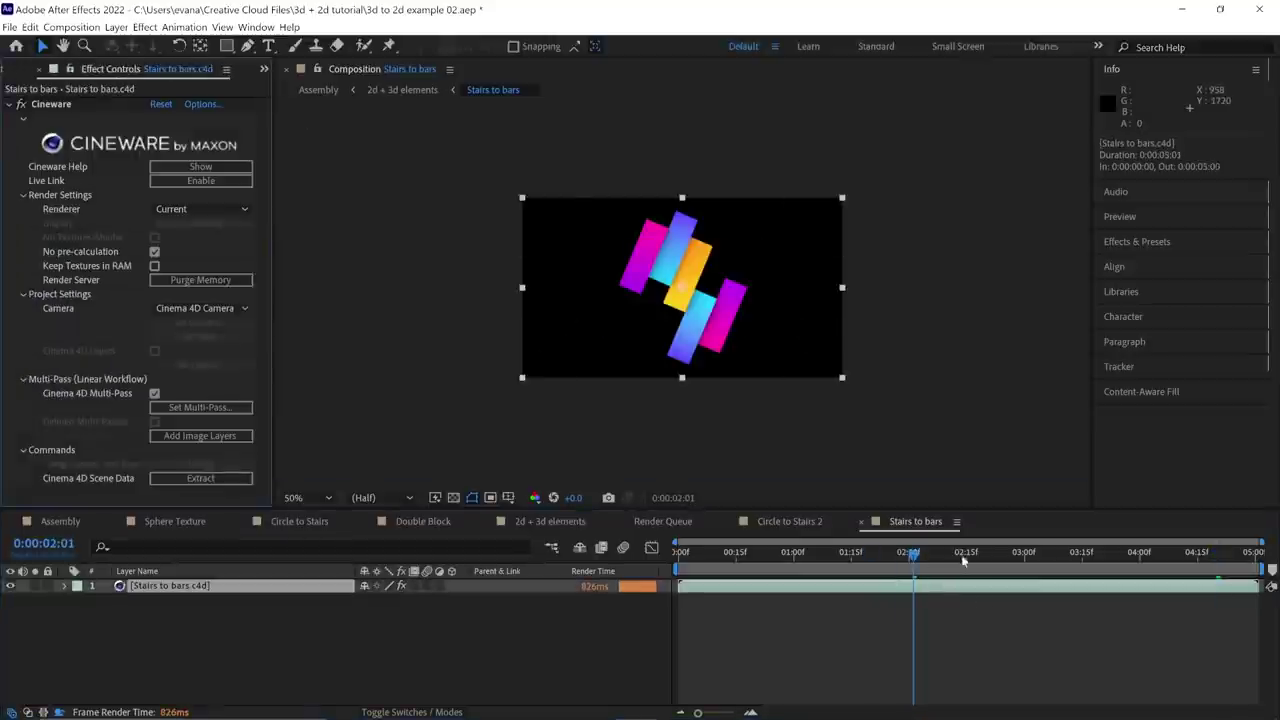
pyautogui.moveTo(911, 560); pyautogui.dragTo(807, 560)
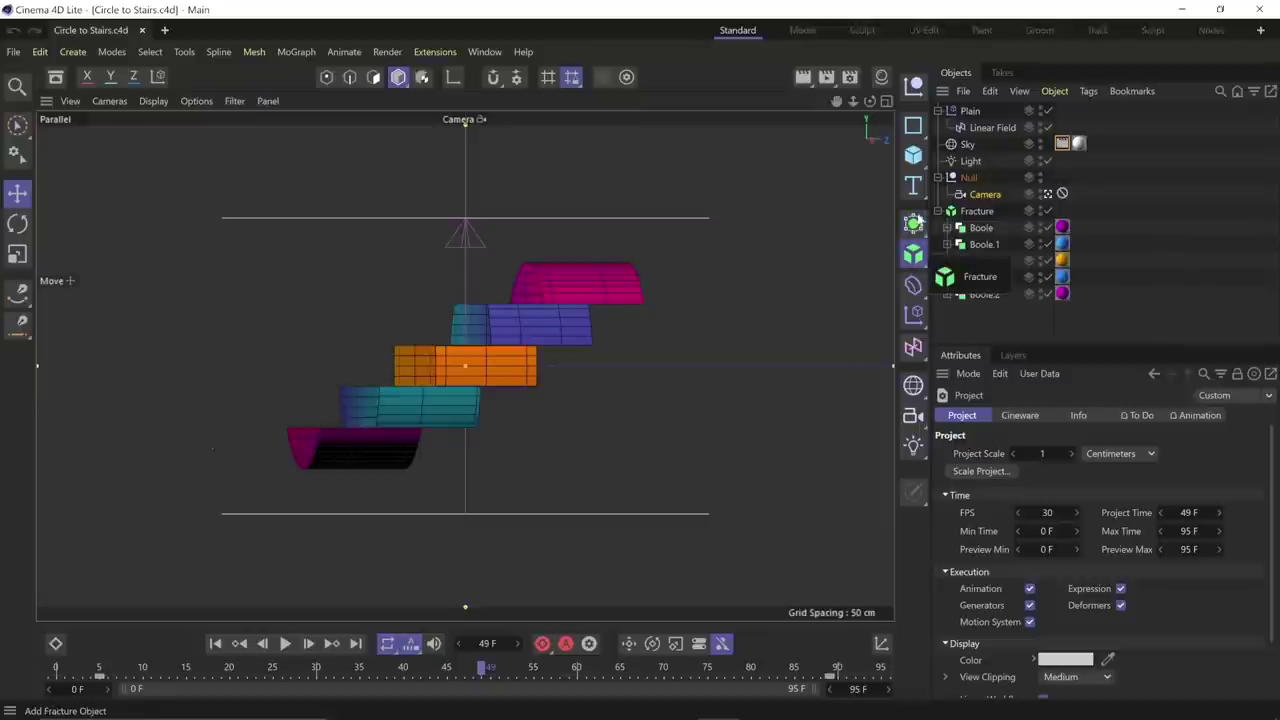
# - In Cinema 4D Lite, look through the available primitive objects, fields and deformers
pyautogui.click(913, 154)
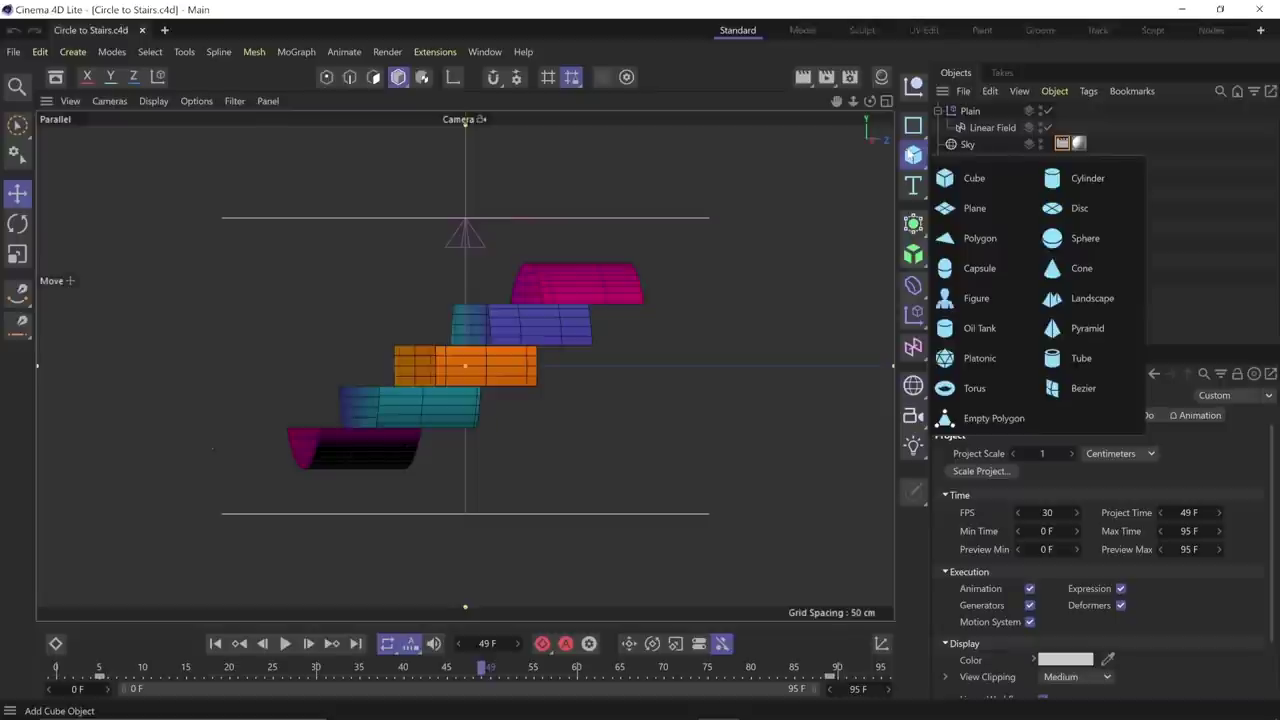
pyautogui.click(914, 347)
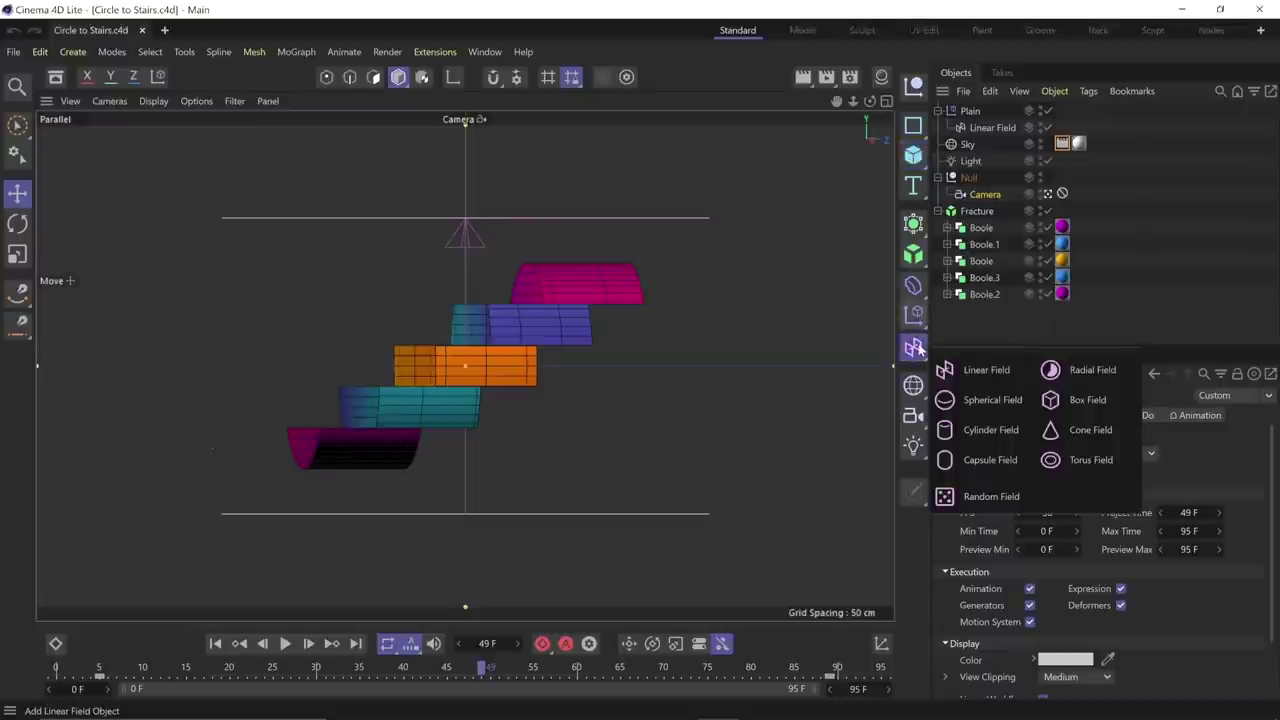
pyautogui.click(912, 285)
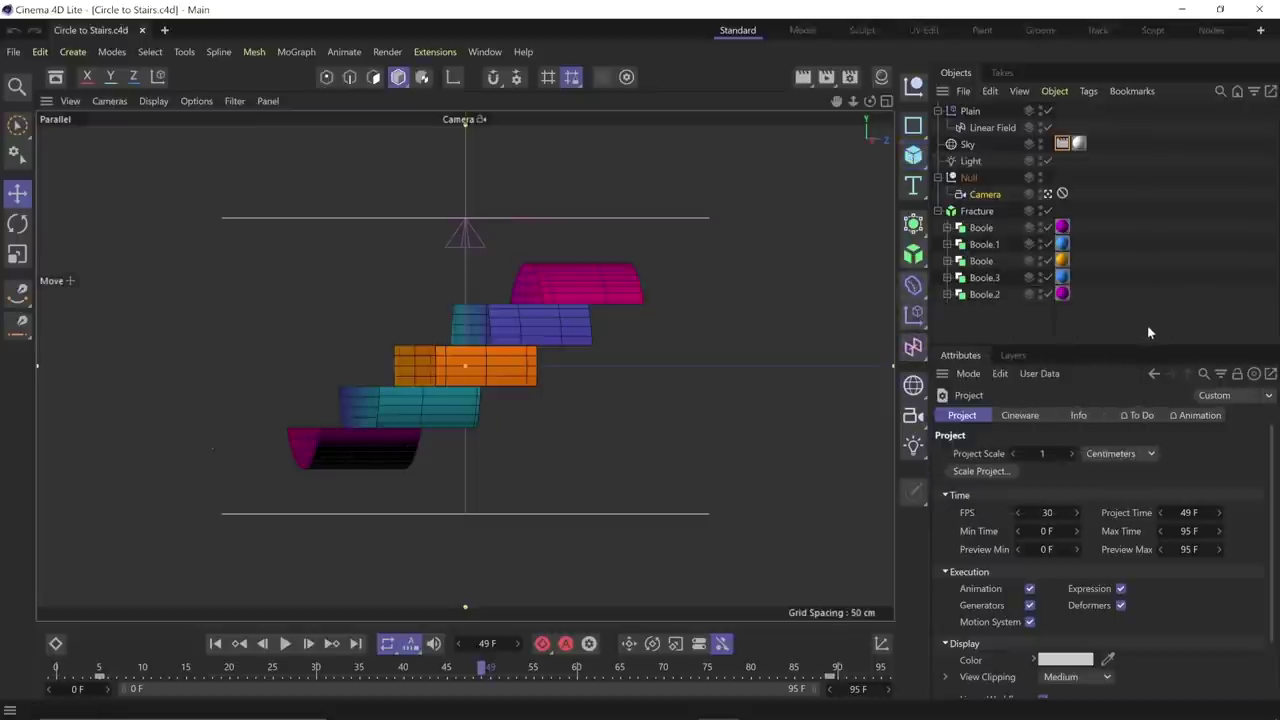
# - Create a new Cinema 4D project and add a cube to it
pyautogui.click(14, 52)
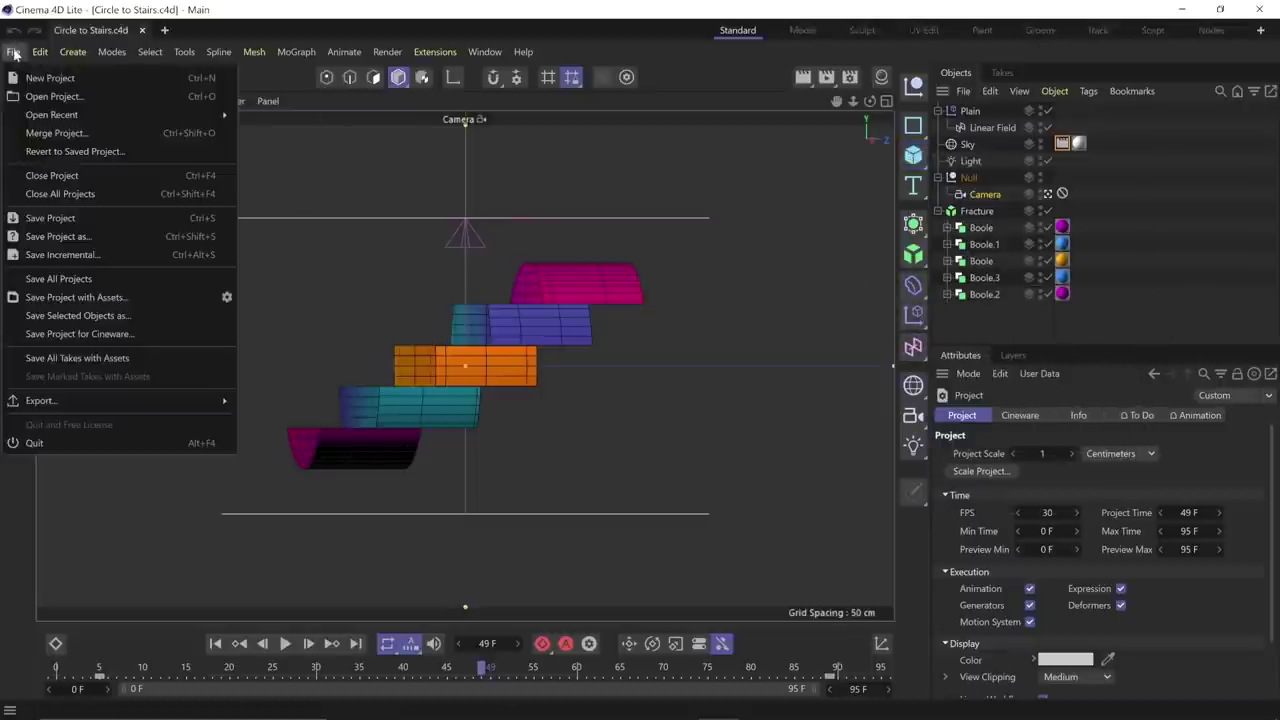
pyautogui.click(50, 78)
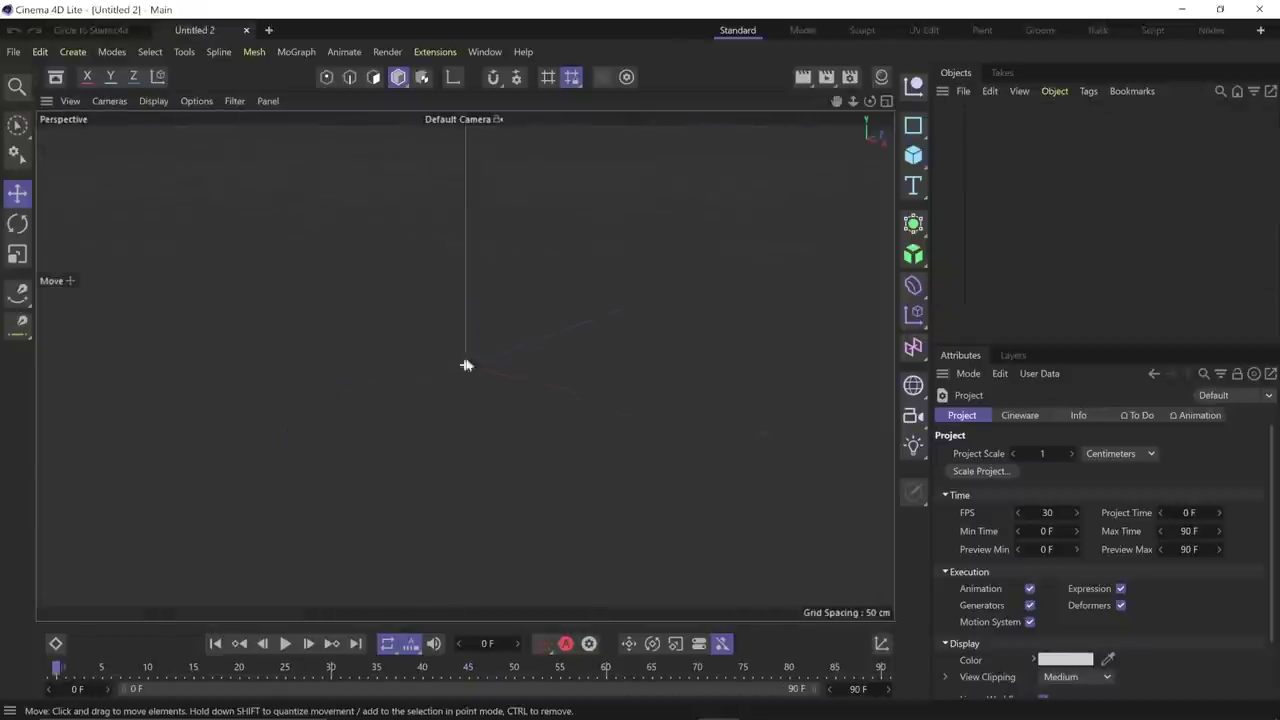
pyautogui.click(913, 154)
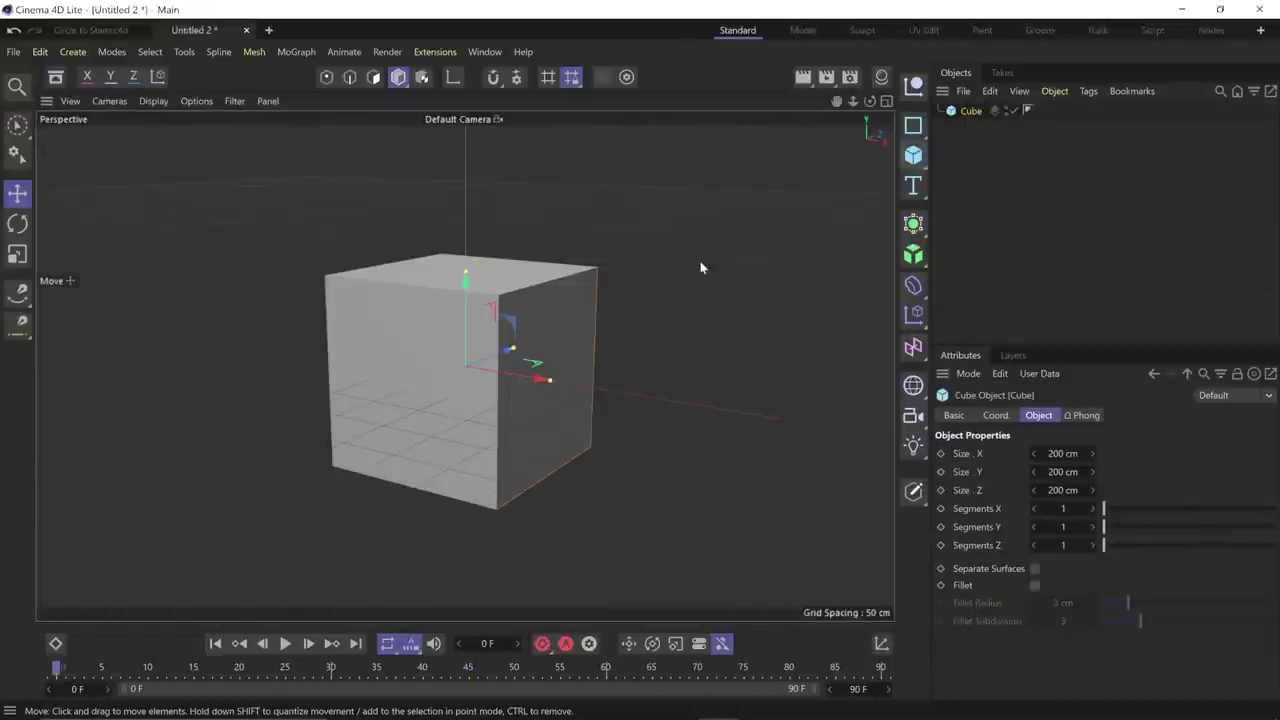
# - Set the cube's size to 150 cm in X, 20 cm in Y and 50 cm in Z
pyautogui.click(1055, 451)
pyautogui.write('150')
pyautogui.press('Tab')
pyautogui.write('20')
pyautogui.press('Tab')
pyautogui.write('50')
pyautogui.press('Return')
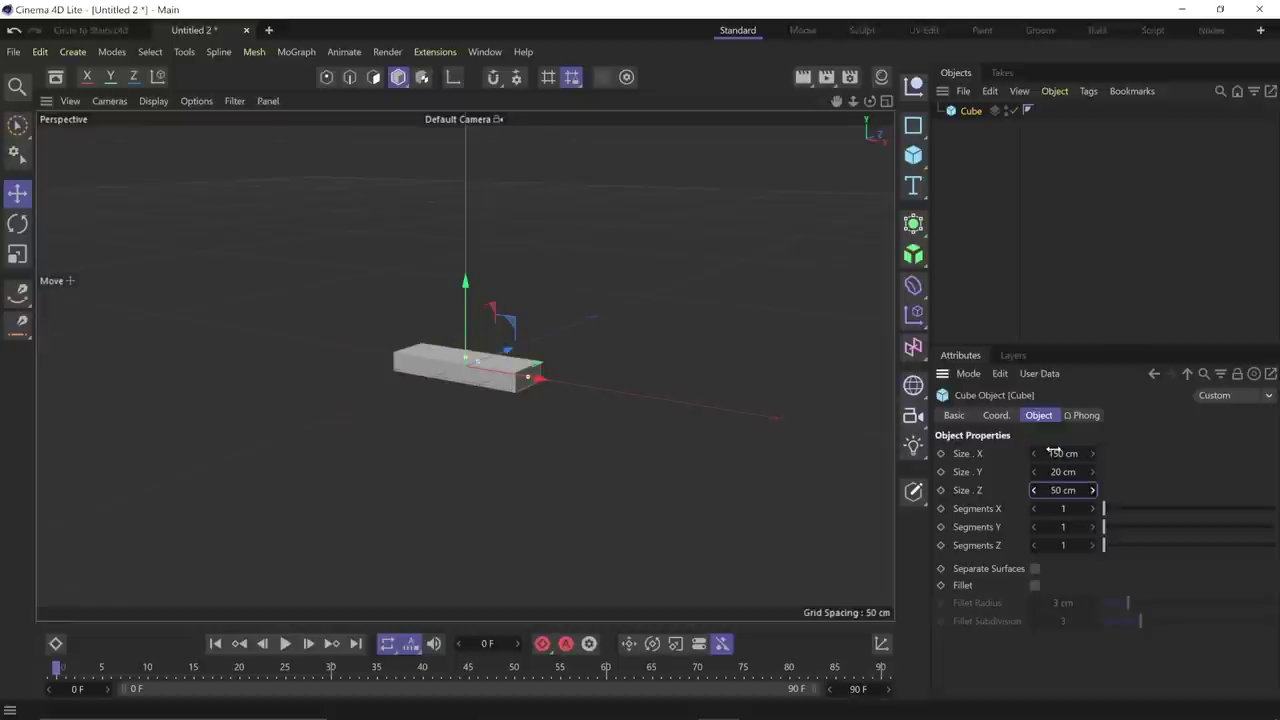
# - Add a cylinder to the scene and set its orientation to -Z
pyautogui.click(536, 413)
pyautogui.keyDown('alt'); pyautogui.moveTo(536, 413); pyautogui.dragTo(488, 248, button='right'); pyautogui.keyUp('alt')
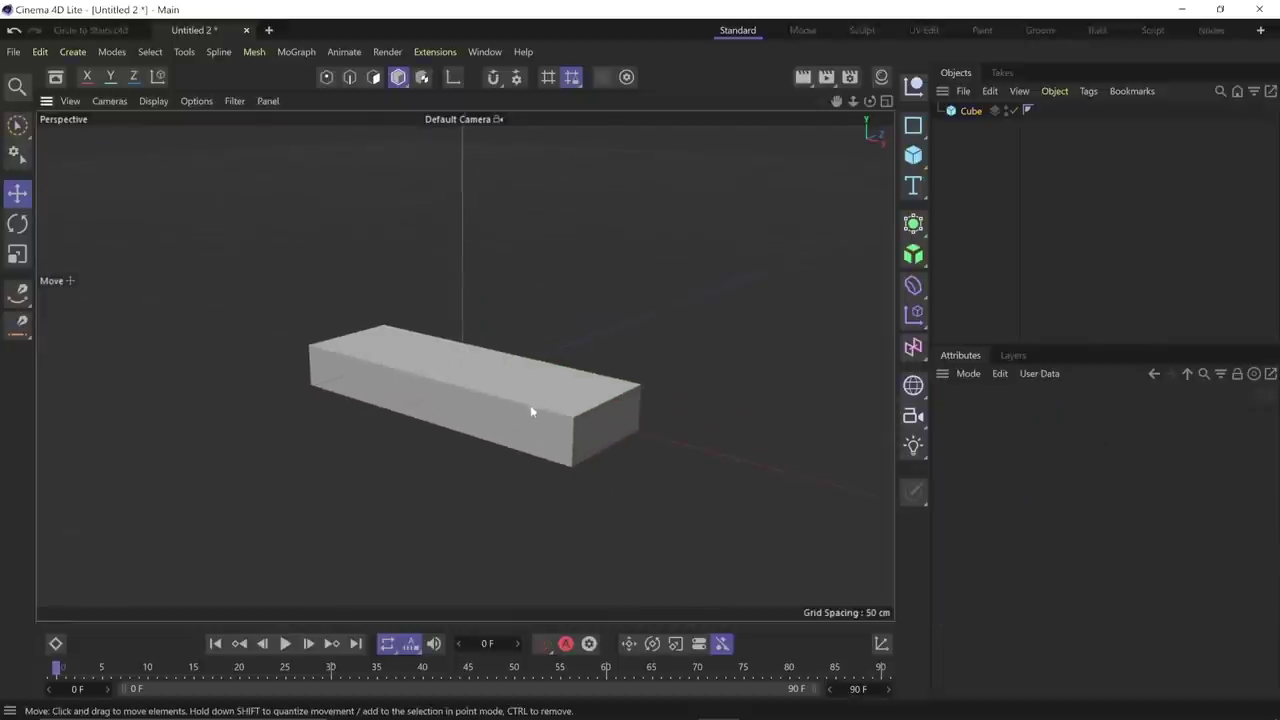
pyautogui.keyDown('alt'); pyautogui.moveTo(530, 405); pyautogui.dragTo(553, 393); pyautogui.keyUp('alt')
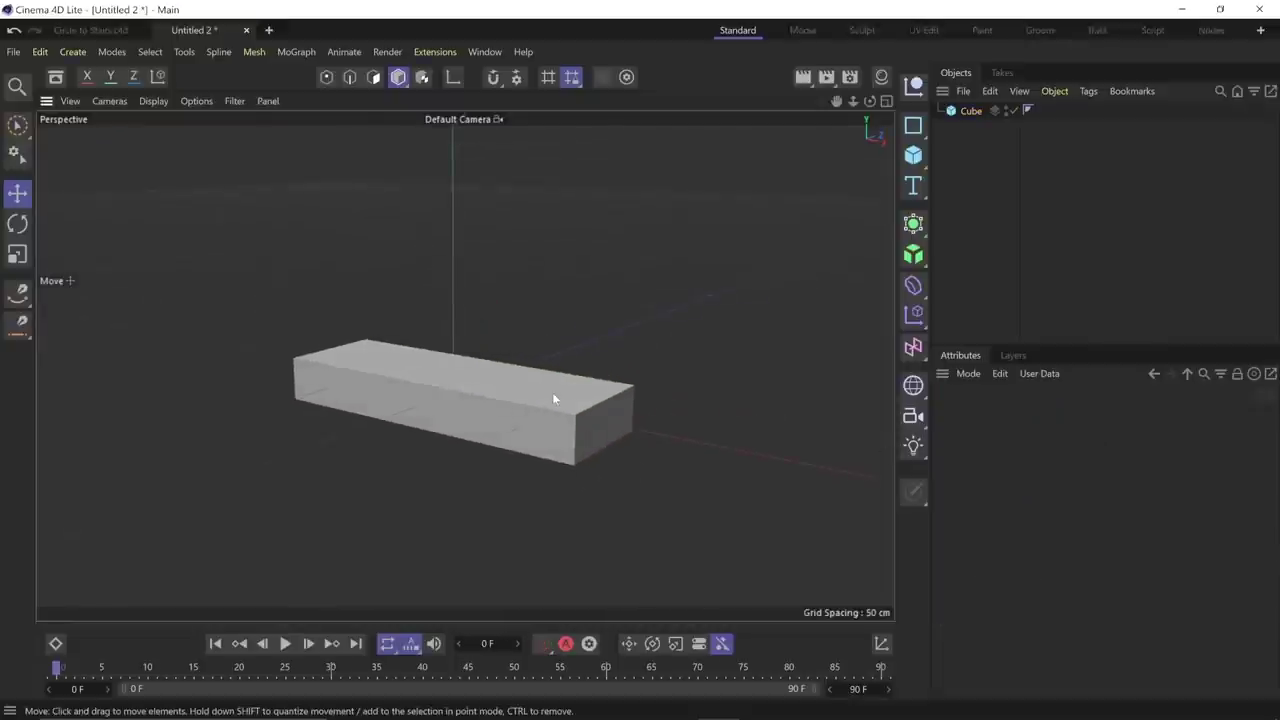
pyautogui.click(913, 155)
pyautogui.click(1080, 177)
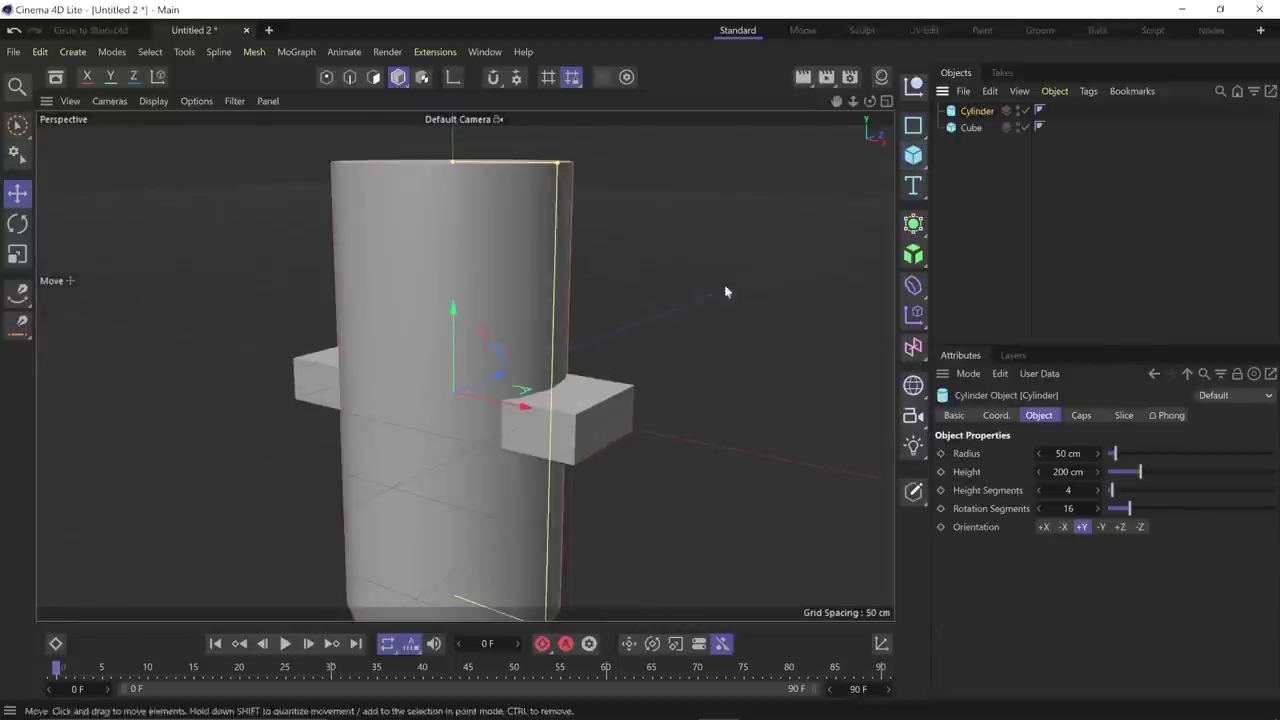
pyautogui.click(1140, 526)
# - Reduce the cylinder's height to about 97 cm and set its rotation segments to 64
pyautogui.moveTo(1140, 471); pyautogui.dragTo(1122, 471)
pyautogui.moveTo(1040, 508); pyautogui.dragTo(1057, 508)
pyautogui.doubleClick(1066, 508)
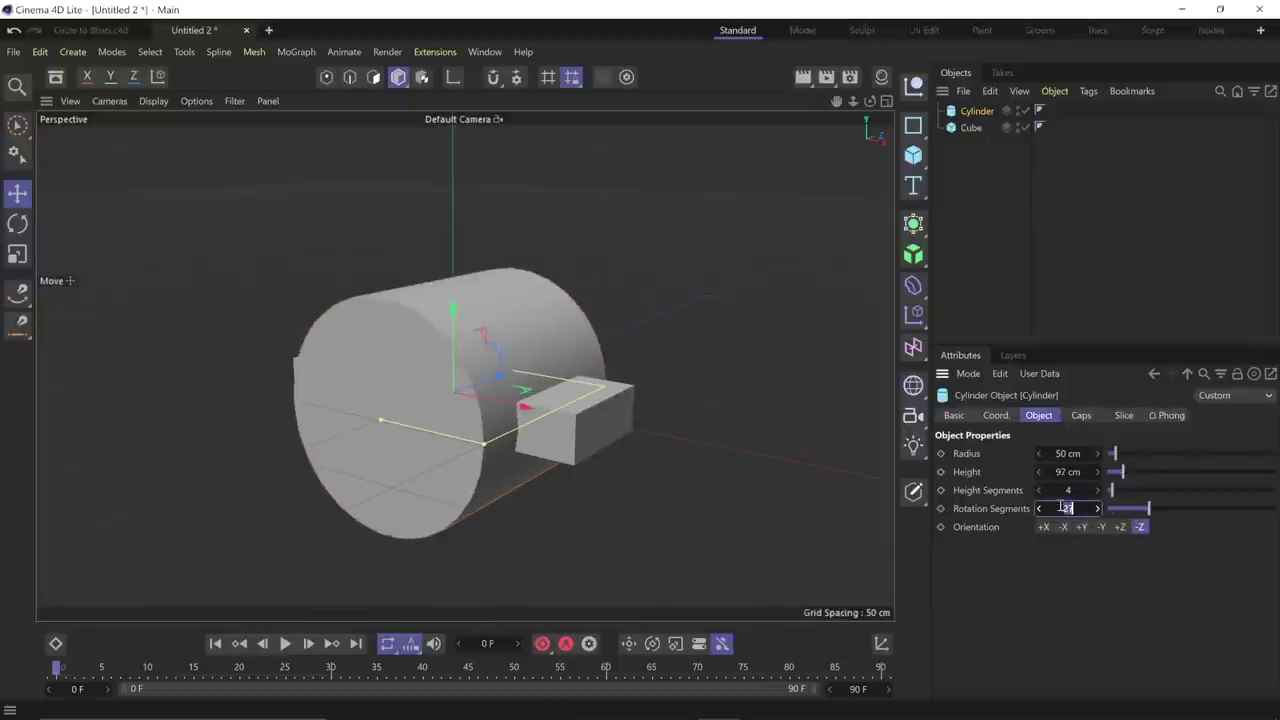
pyautogui.write('64')
pyautogui.press('Return')
pyautogui.click(880, 366)
# - Add a Boole object and nest the cylinder and the cube inside it, with the cylinder first
pyautogui.click(912, 224)
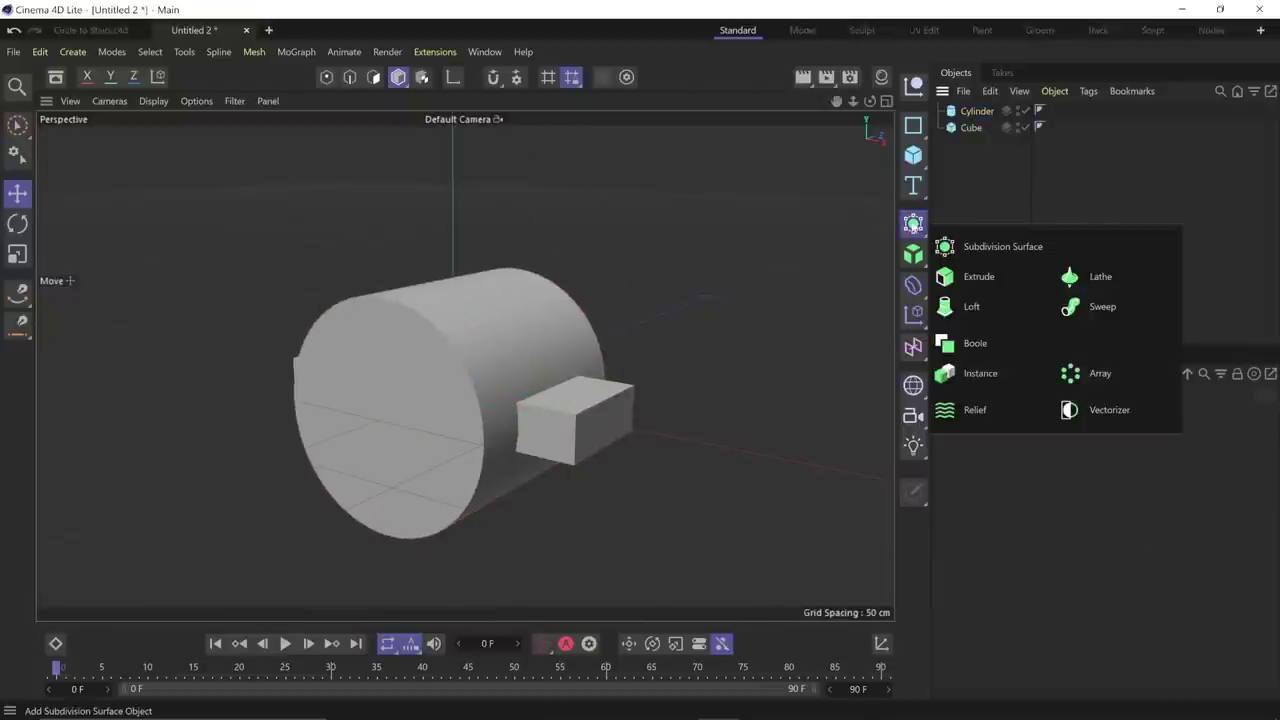
pyautogui.click(1011, 343)
pyautogui.click(975, 127)
pyautogui.keyDown('shift'); pyautogui.click(970, 144); pyautogui.keyUp('shift')
pyautogui.moveTo(970, 144); pyautogui.dragTo(972, 111)
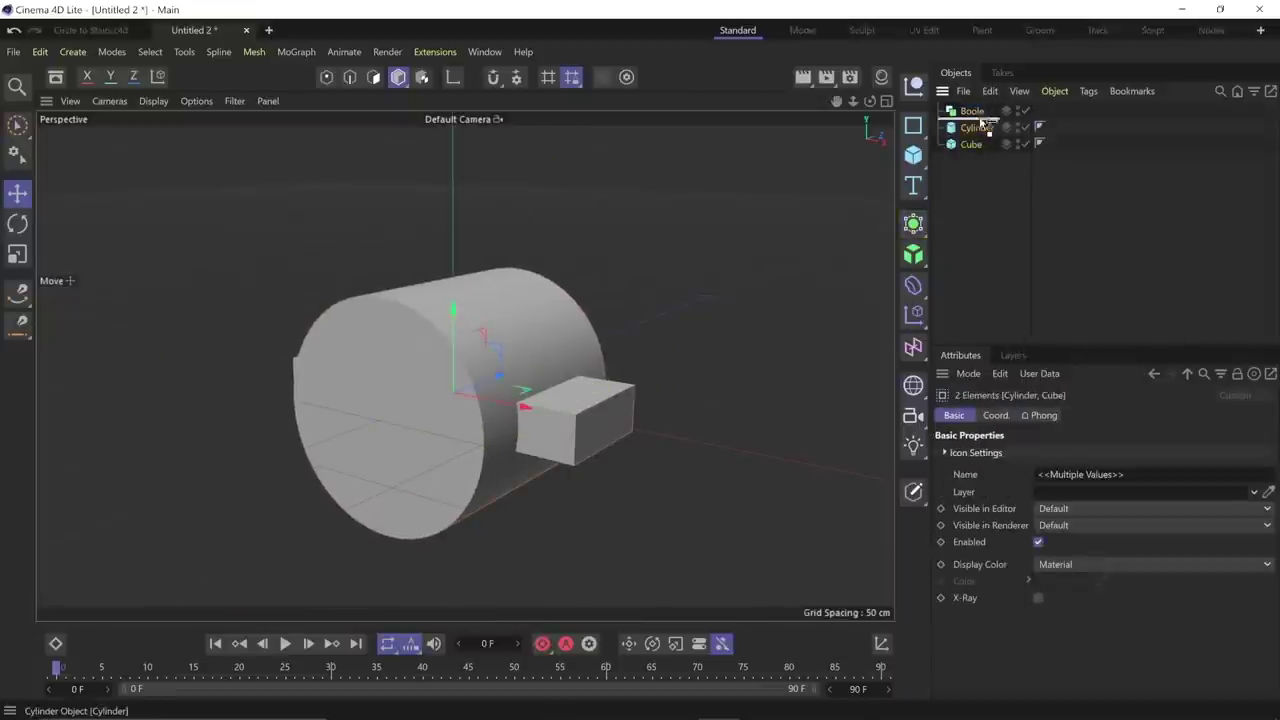
pyautogui.click(975, 114)
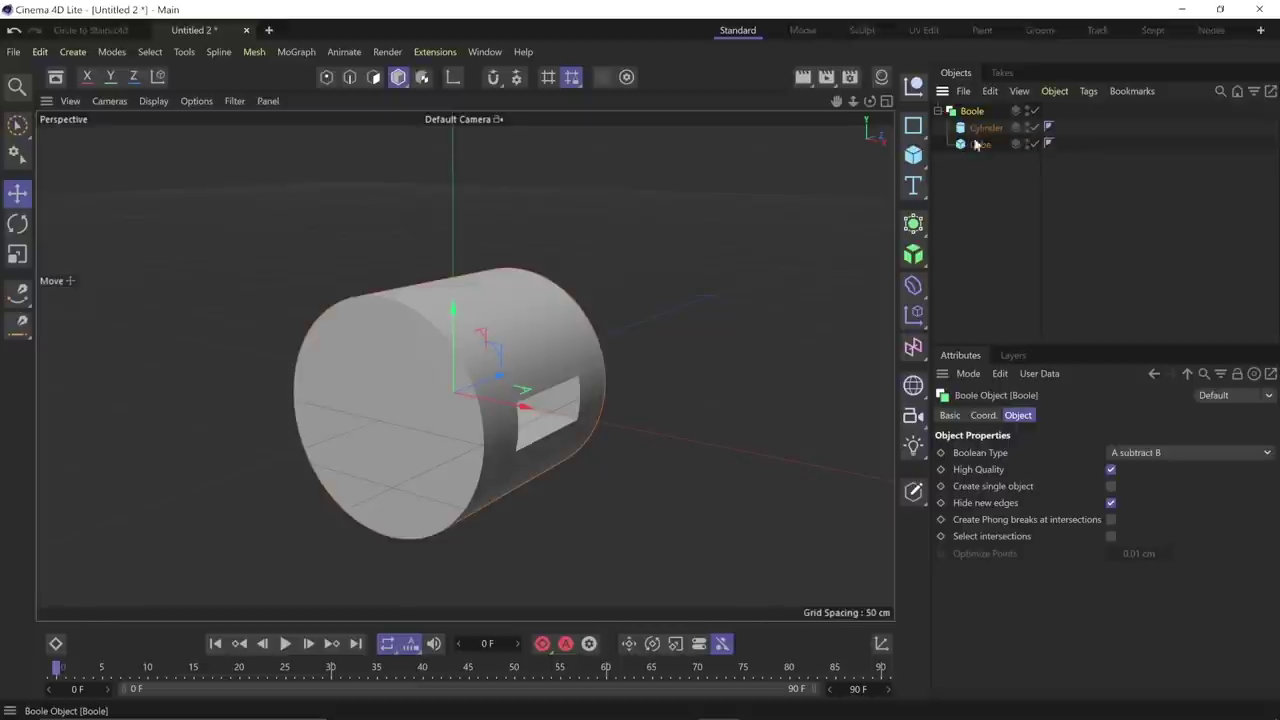
# - Try the Boole's A union B and A without B types, and settle on A intersect B
pyautogui.click(1201, 453)
pyautogui.click(1191, 469)
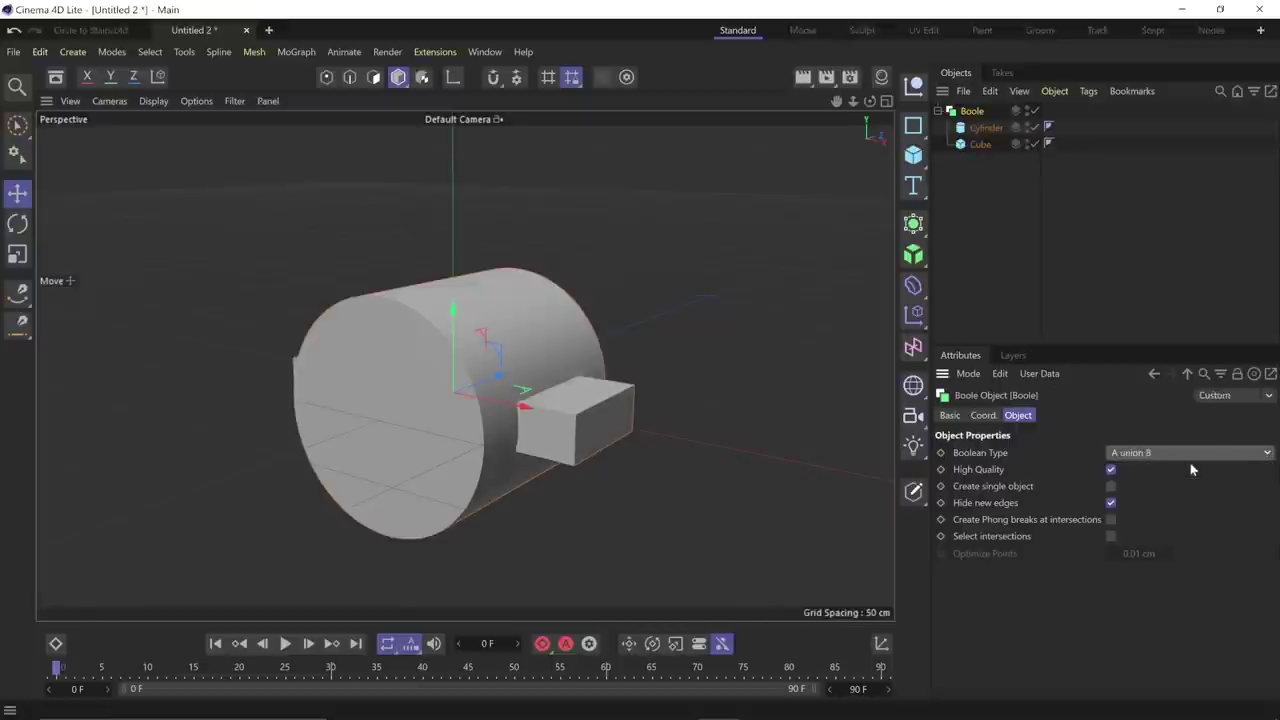
pyautogui.click(1180, 455)
pyautogui.click(1188, 527)
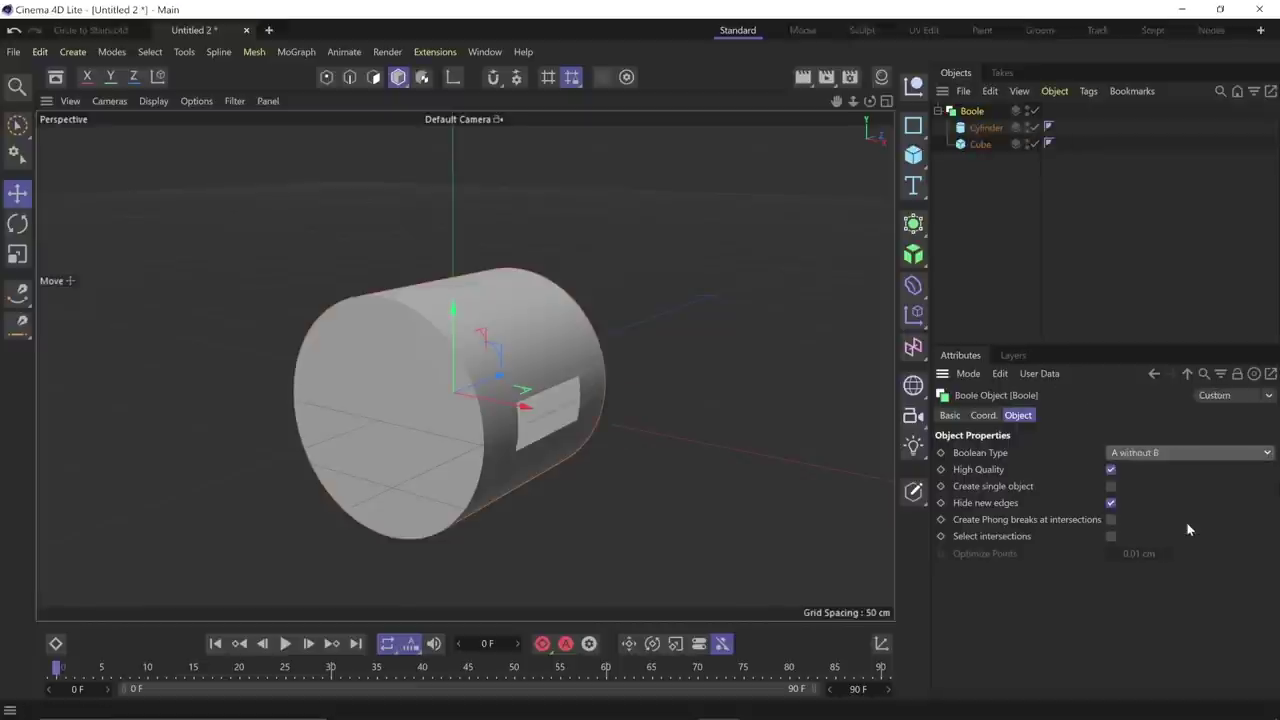
pyautogui.click(1177, 454)
pyautogui.click(1179, 503)
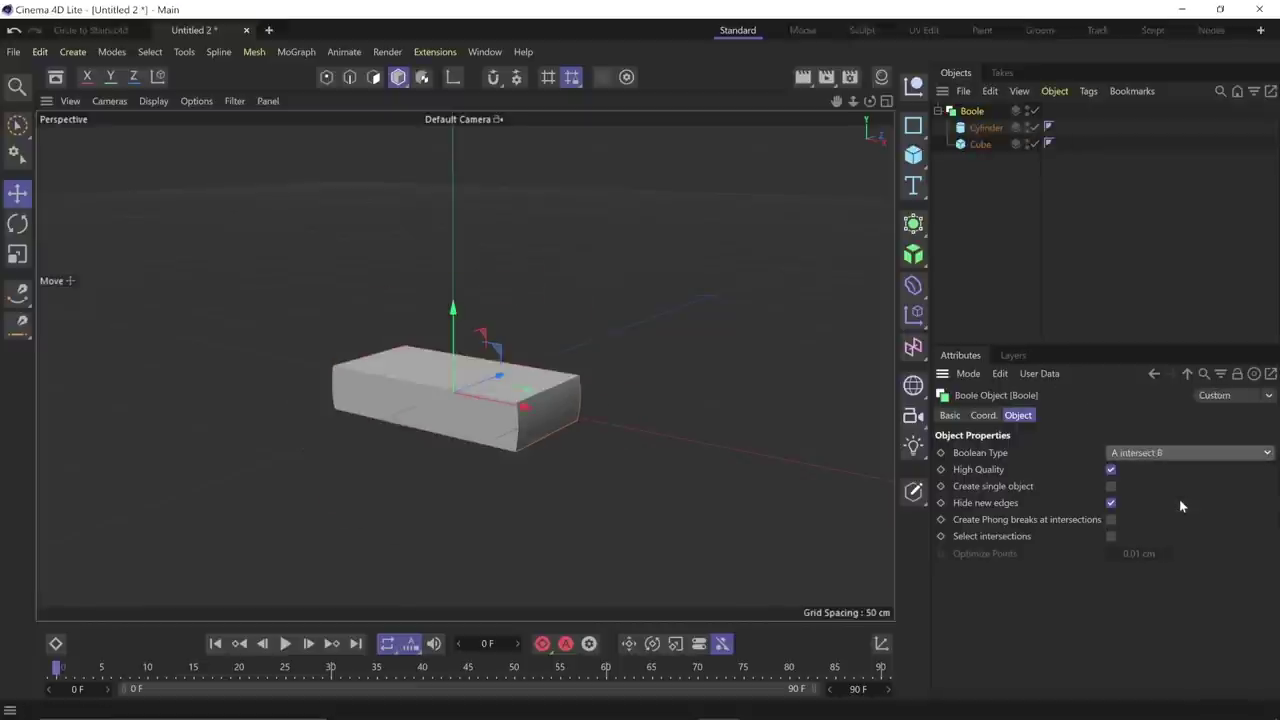
# - Set the cube inside the Boole to 2 segments in X, Y and Z
pyautogui.click(688, 445)
pyautogui.keyDown('alt'); pyautogui.moveTo(537, 400); pyautogui.dragTo(571, 387); pyautogui.keyUp('alt')
pyautogui.click(980, 144)
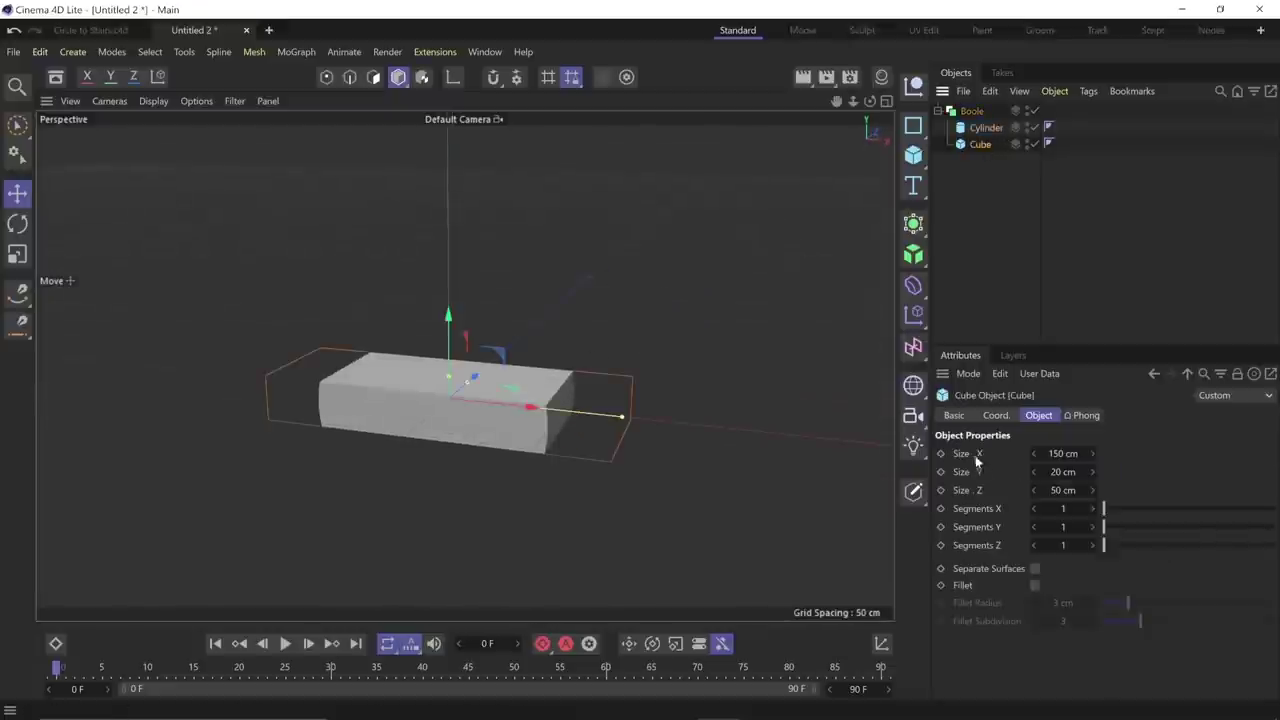
pyautogui.write('2')
pyautogui.press('Tab')
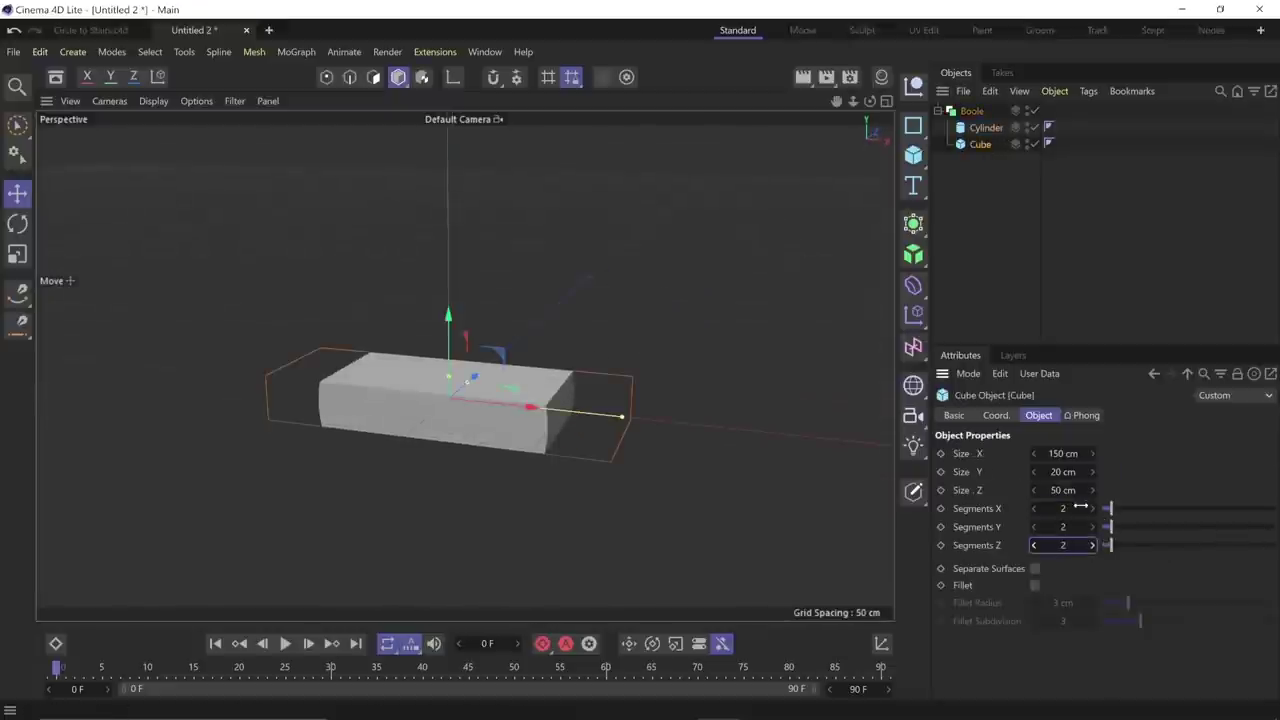
pyautogui.click(1101, 326)
# - Try moving the cube upward inside the Boole and undo the move
pyautogui.click(980, 144)
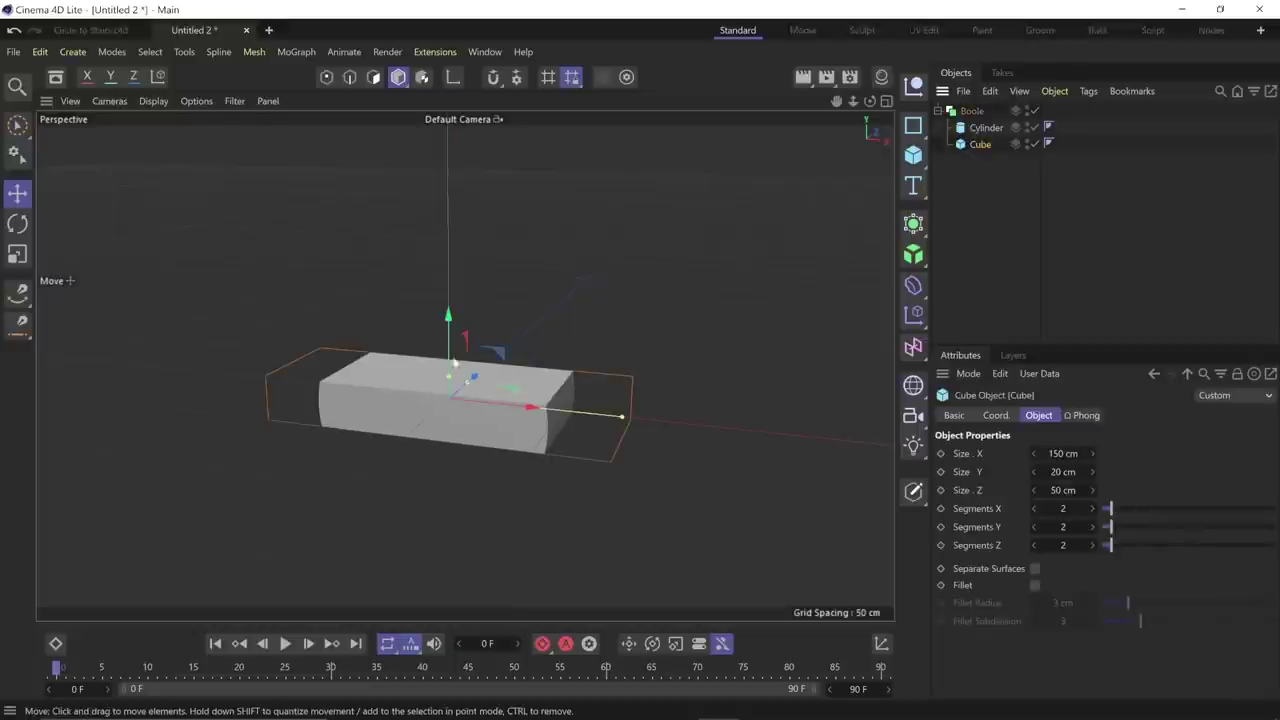
pyautogui.moveTo(450, 342); pyautogui.dragTo(456, 311)
pyautogui.hotkey('ctrl', 'z')
pyautogui.click(557, 286)
# - Copy the Boole with its cylinder and cube and paste four duplicates of it
pyautogui.click(972, 111)
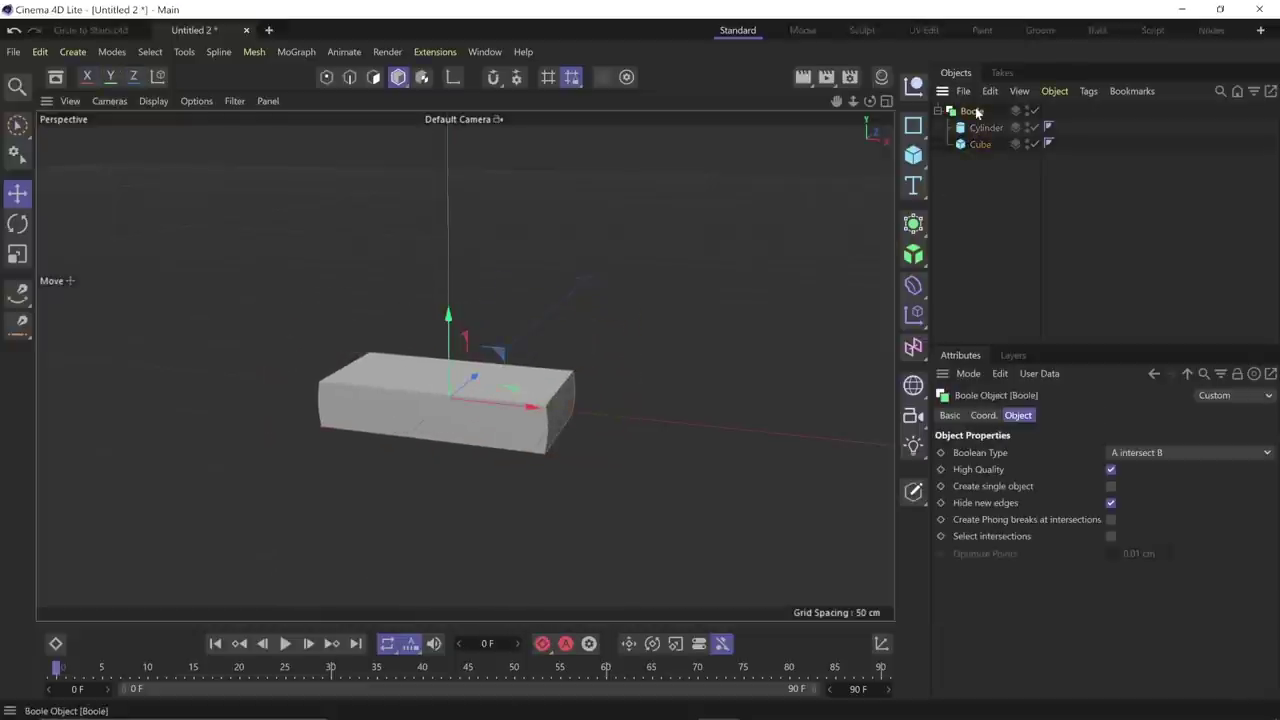
pyautogui.hotkey('ctrl', 'c')
pyautogui.hotkey('ctrl', 'v')
pyautogui.hotkey('ctrl', 'v')
pyautogui.hotkey('ctrl', 'v')
pyautogui.hotkey('ctrl', 'v')
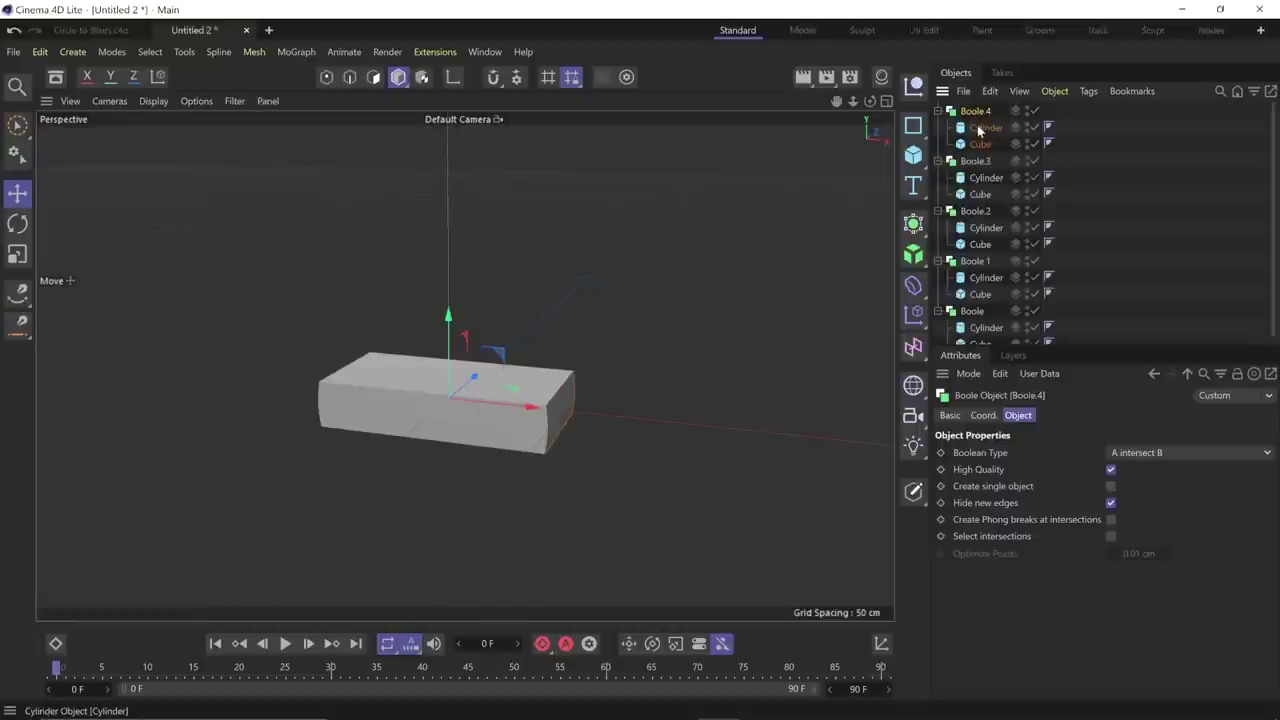
# - Offset the cubes inside the Boole copies vertically so the five slices stack into a complete cylinder
pyautogui.click(980, 144)
pyautogui.moveTo(448, 322); pyautogui.dragTo(449, 283)
pyautogui.click(980, 194)
pyautogui.click(980, 244)
pyautogui.click(980, 294)
pyautogui.moveTo(447, 346); pyautogui.dragTo(451, 403)
pyautogui.click(980, 341)
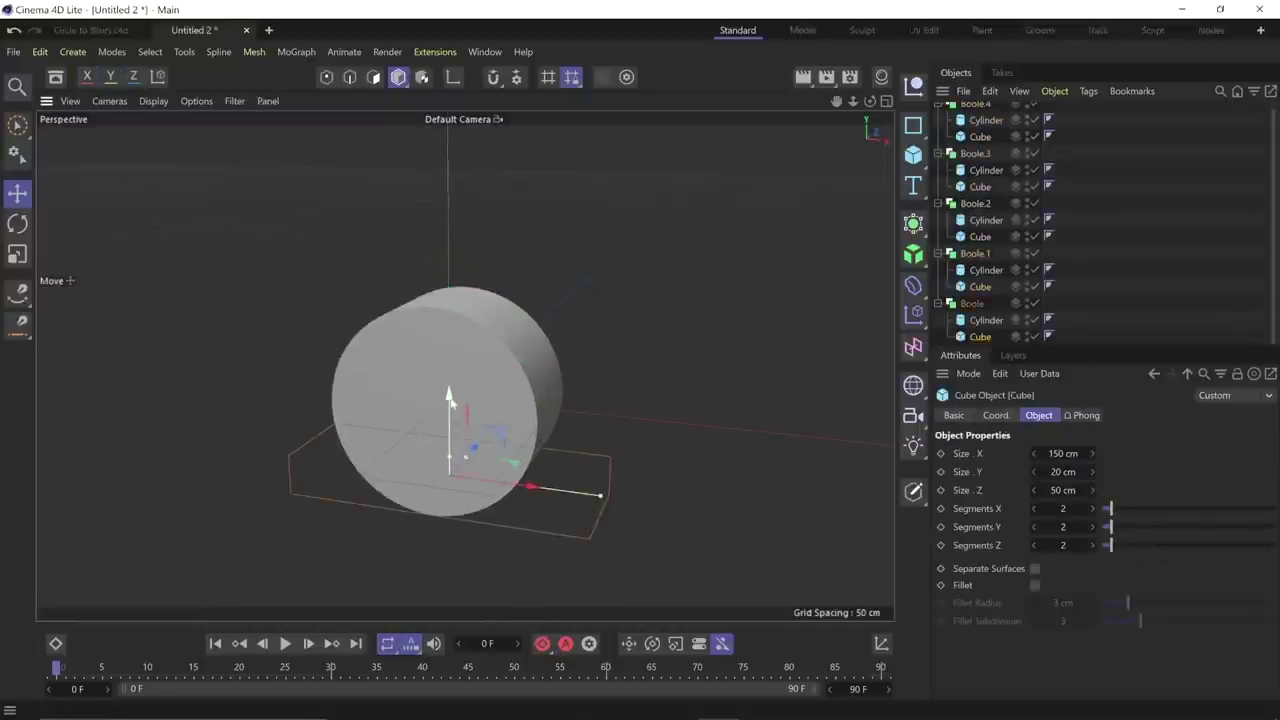
pyautogui.click(660, 430)
# - Switch to the four-view layout, collapse the five Boole hierarchies and frame all the Booles in the orthographic views
pyautogui.middleClick(646, 467)
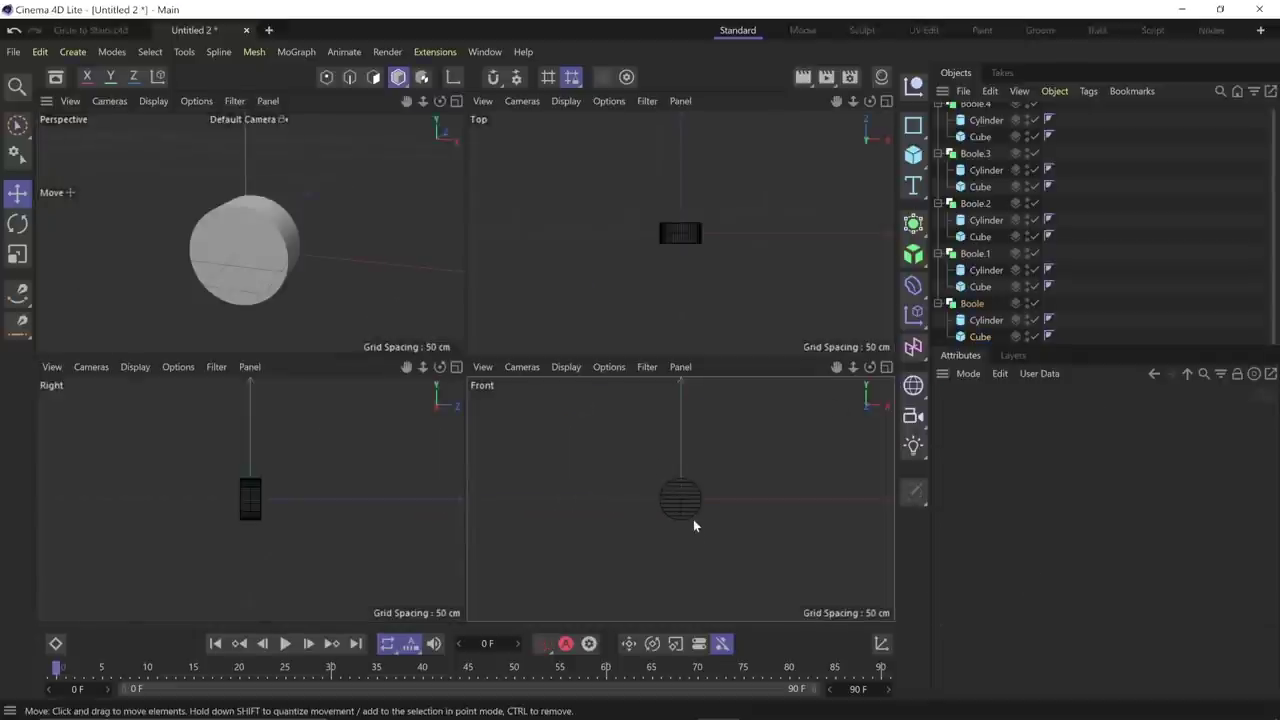
pyautogui.click(938, 104)
pyautogui.click(938, 128)
pyautogui.click(938, 144)
pyautogui.click(938, 161)
pyautogui.click(938, 177)
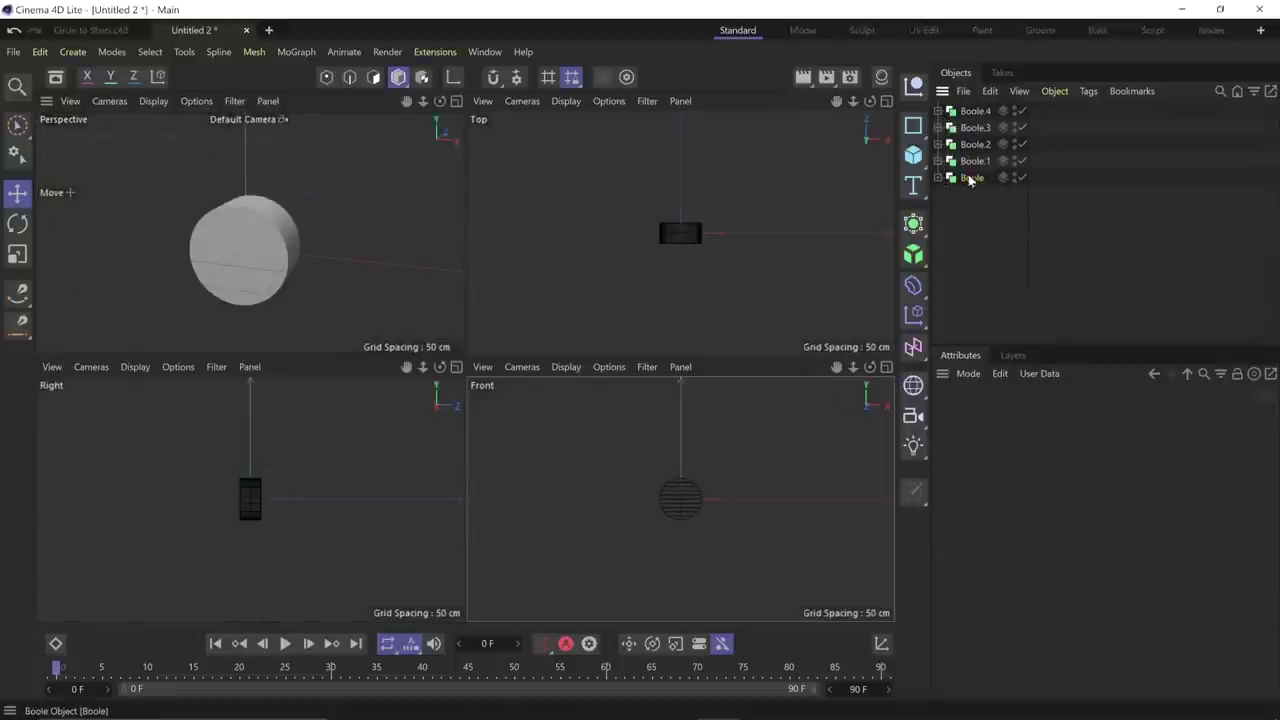
pyautogui.click(969, 178)
pyautogui.keyDown('shift'); pyautogui.click(971, 112); pyautogui.keyUp('shift')
pyautogui.press('o')
pyautogui.press('o')
pyautogui.press('o')
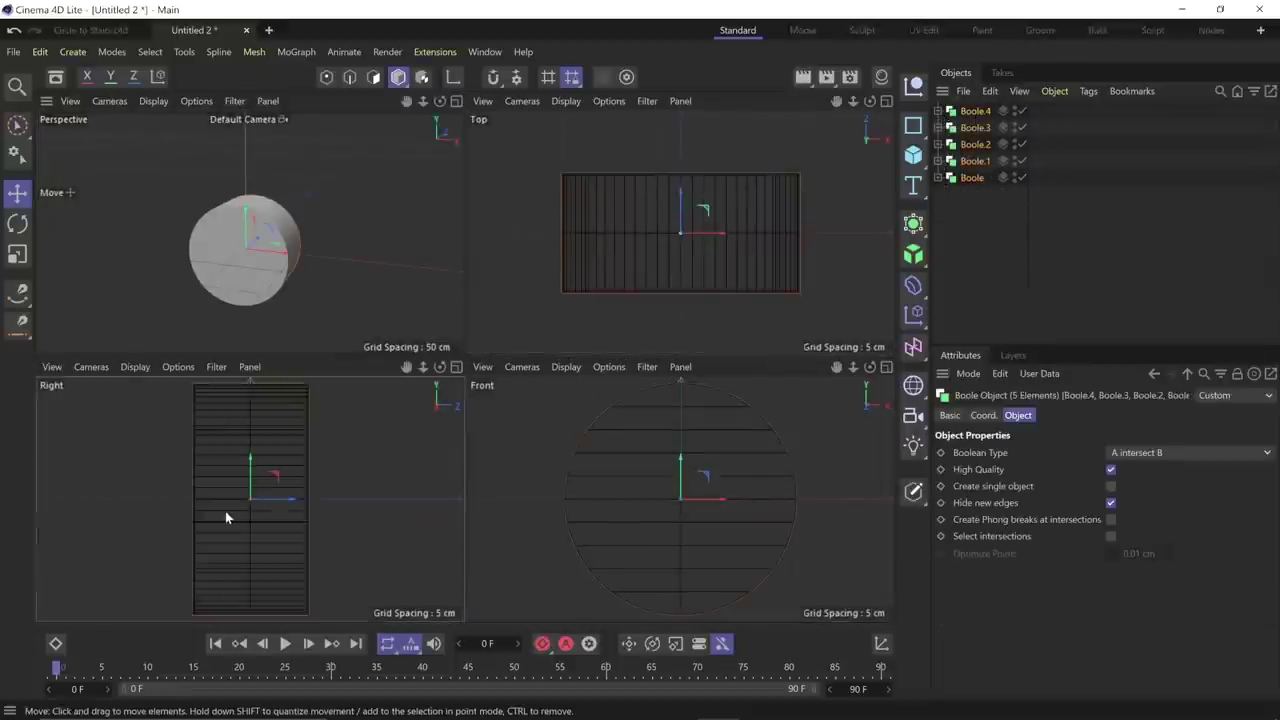
pyautogui.click(1005, 230)
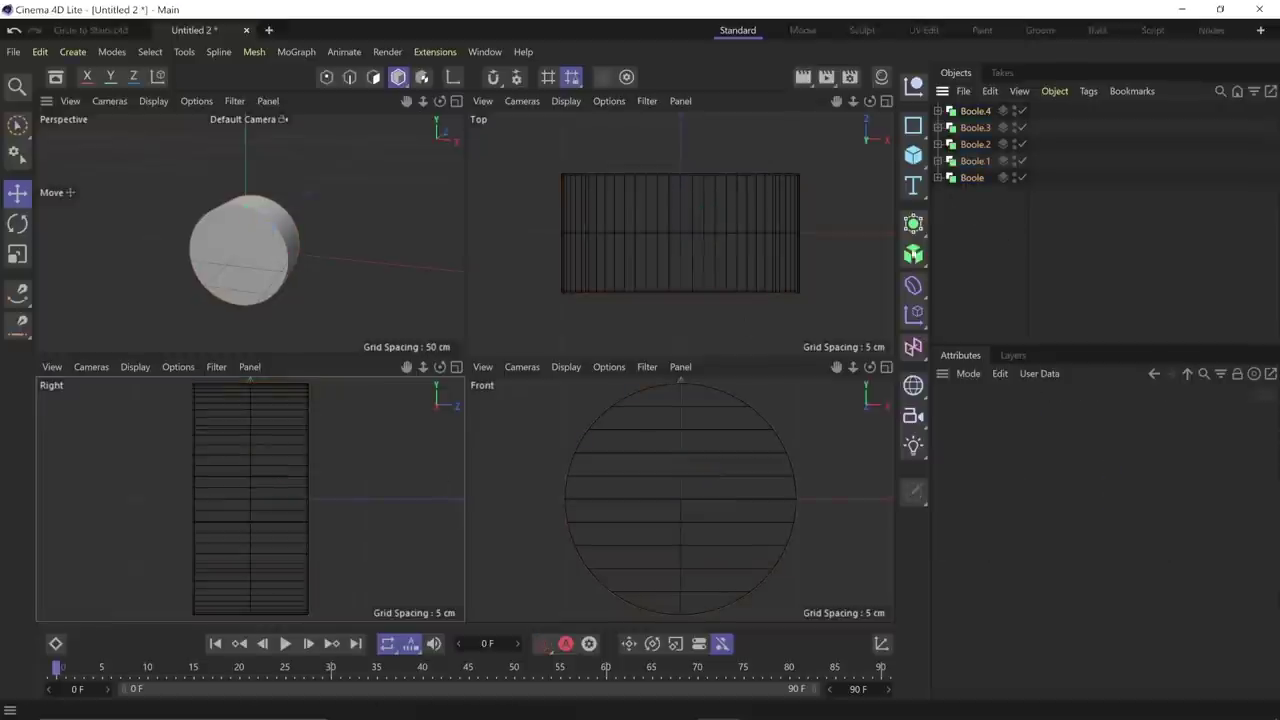
# - Add a MoGraph Fracture object and place all five Boole objects inside it
pyautogui.click(303, 53)
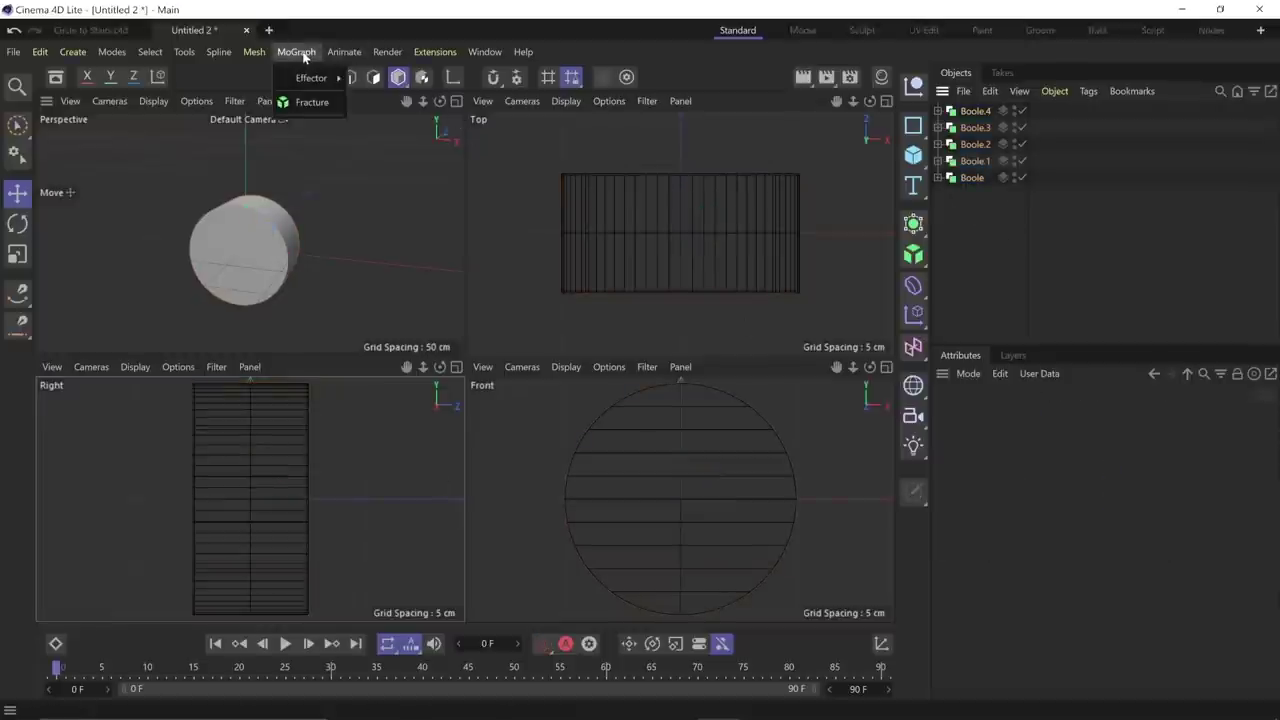
pyautogui.click(310, 102)
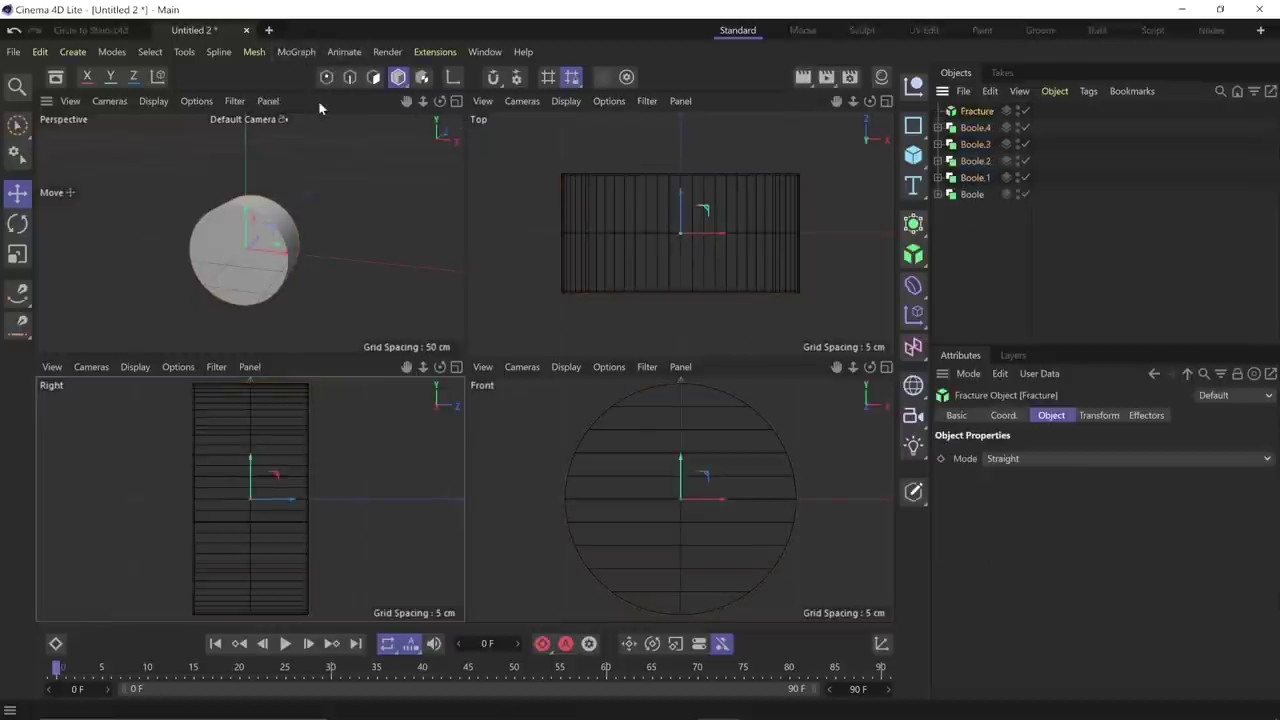
pyautogui.click(976, 129)
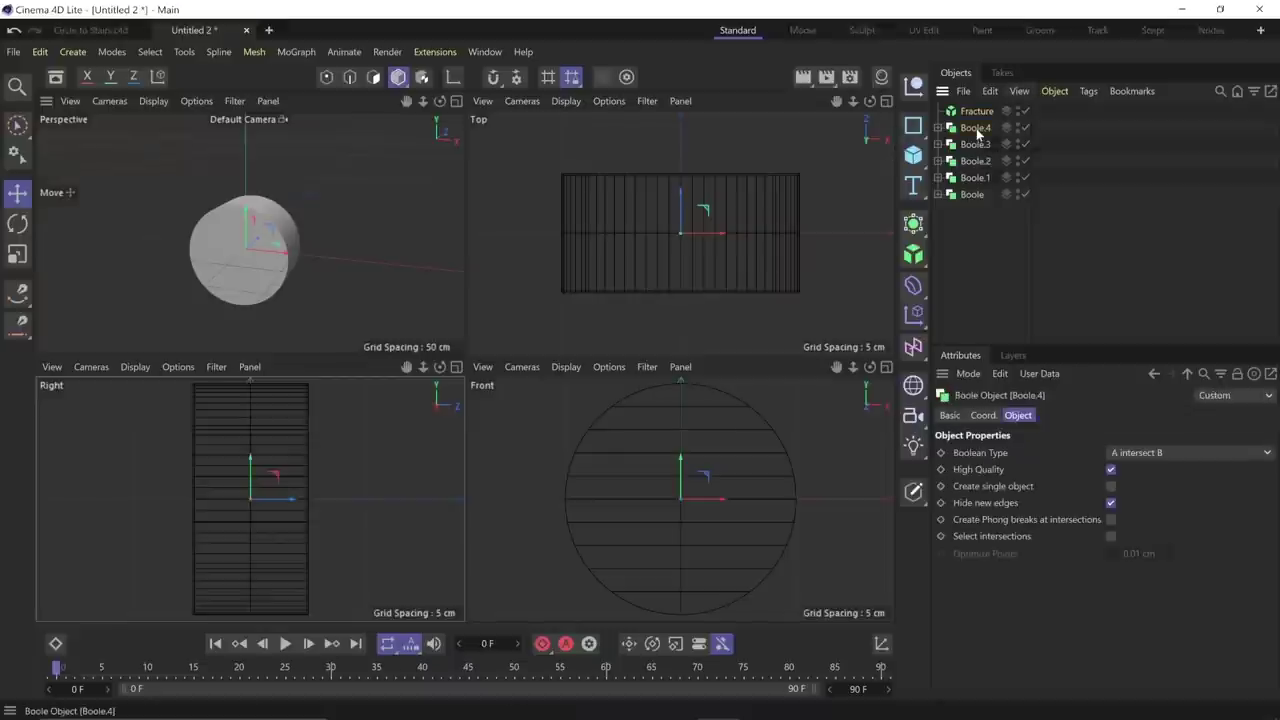
pyautogui.keyDown('shift'); pyautogui.click(976, 195); pyautogui.keyUp('shift')
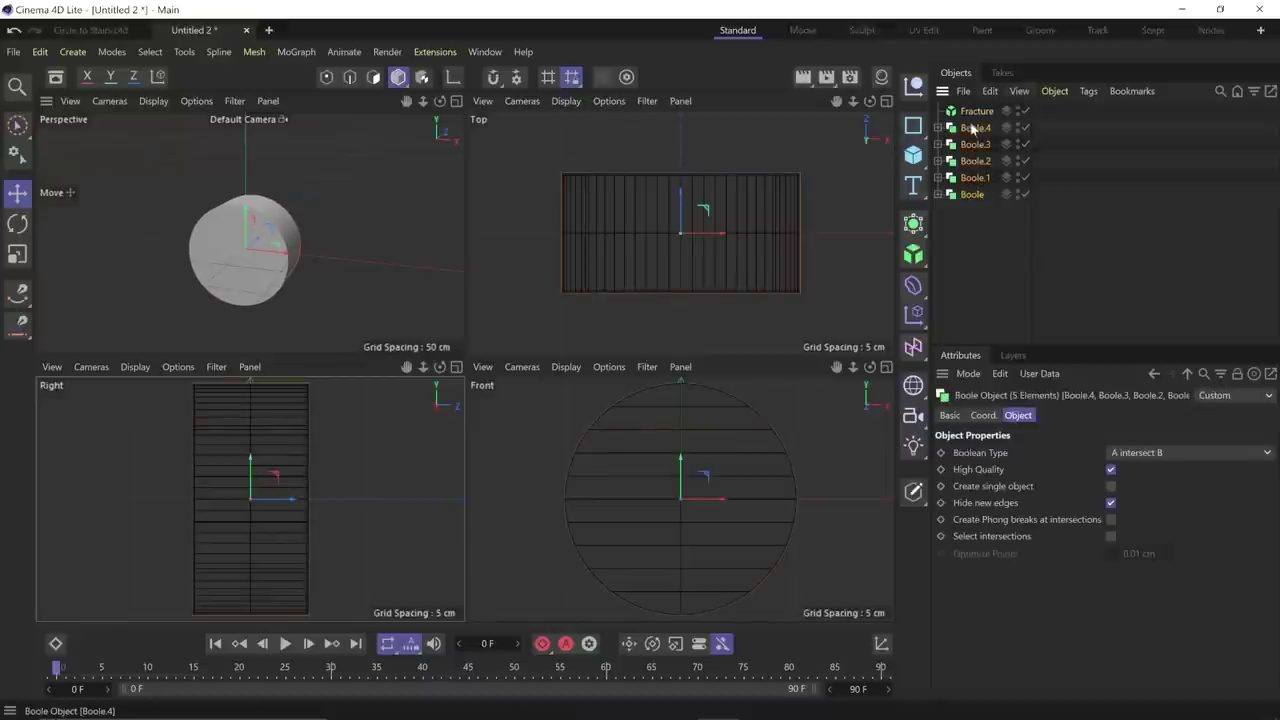
pyautogui.moveTo(973, 128); pyautogui.dragTo(975, 112)
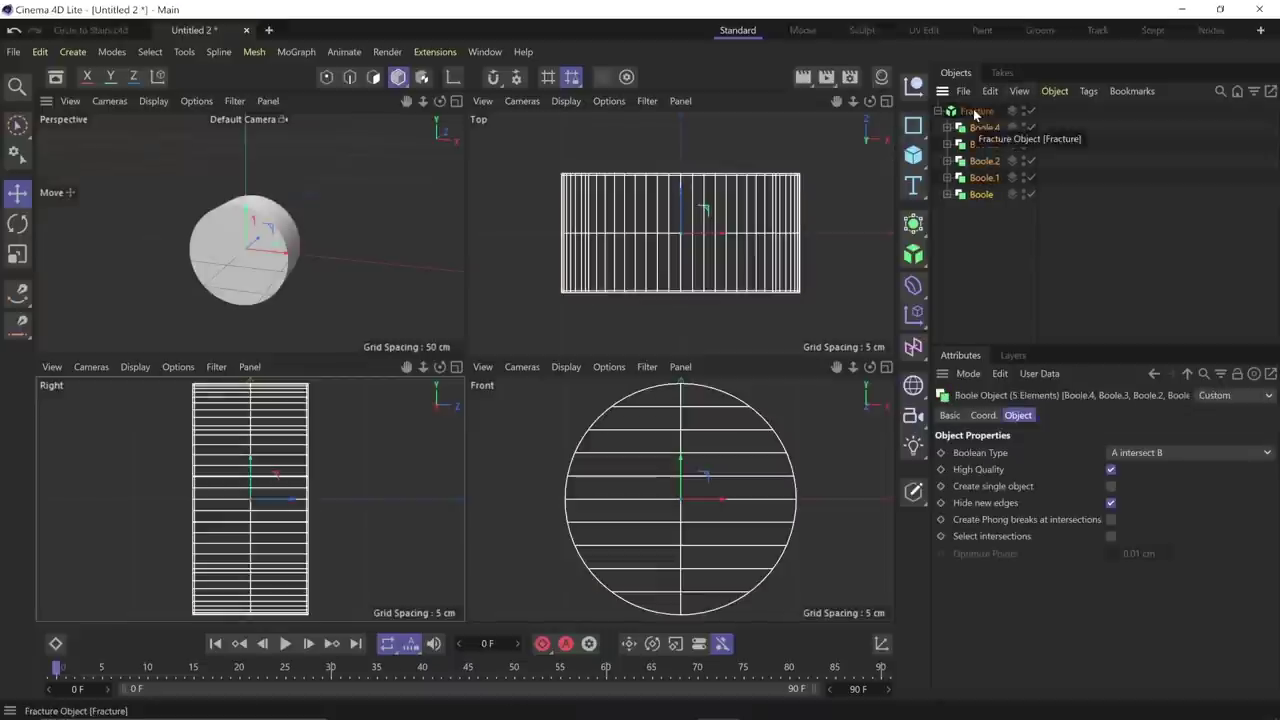
pyautogui.click(975, 112)
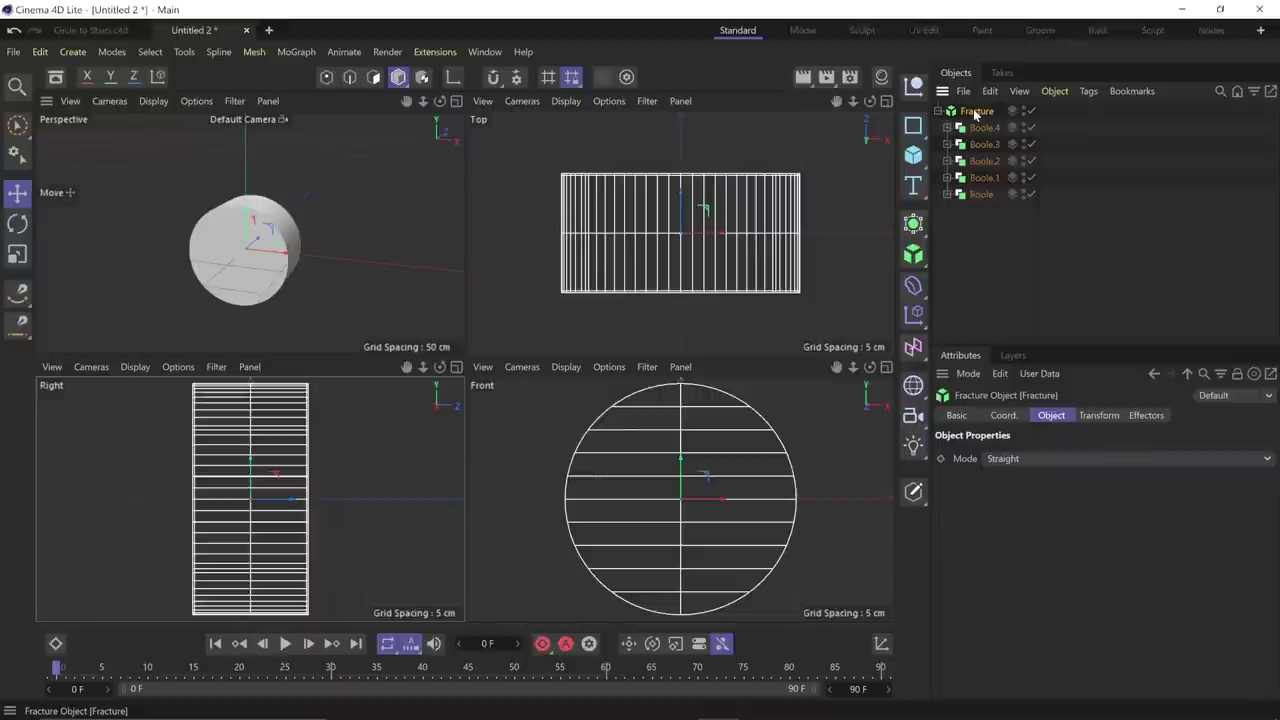
# - Disable the Fracture, enable axis editing and shift the Booles' axes vertically to the centres of their own slices
pyautogui.click(982, 195)
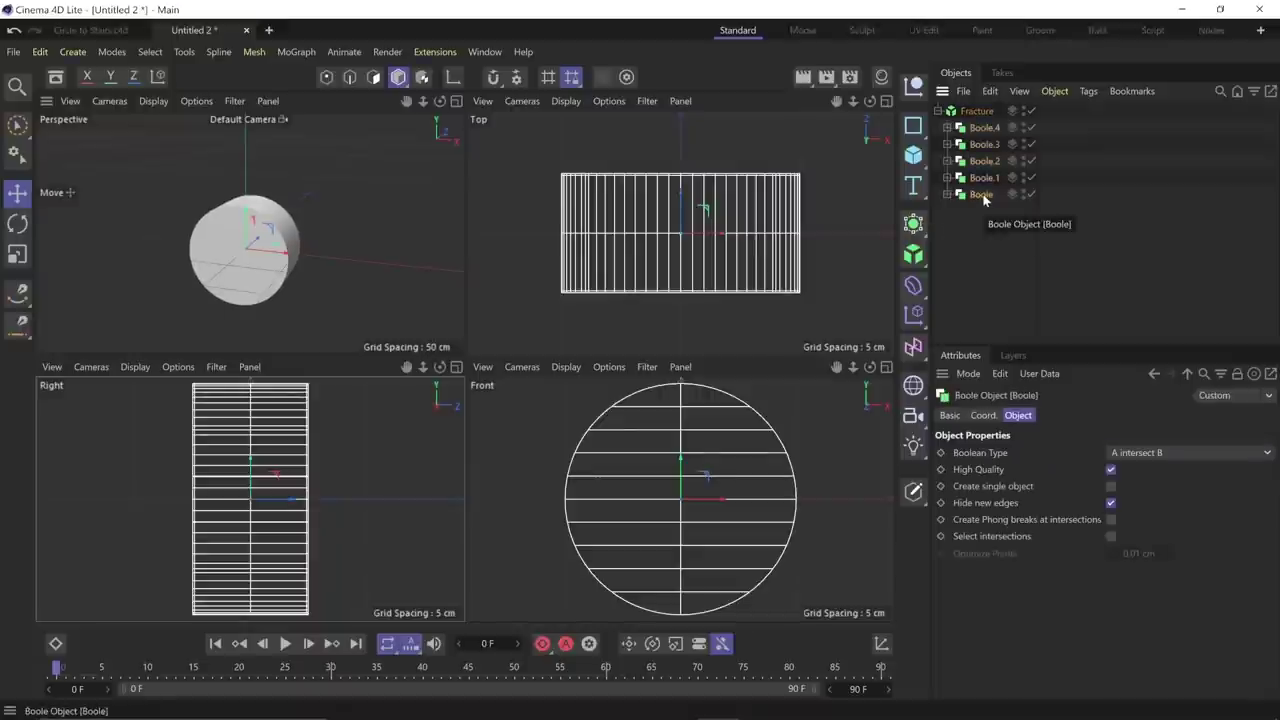
pyautogui.click(453, 77)
pyautogui.click(1031, 111)
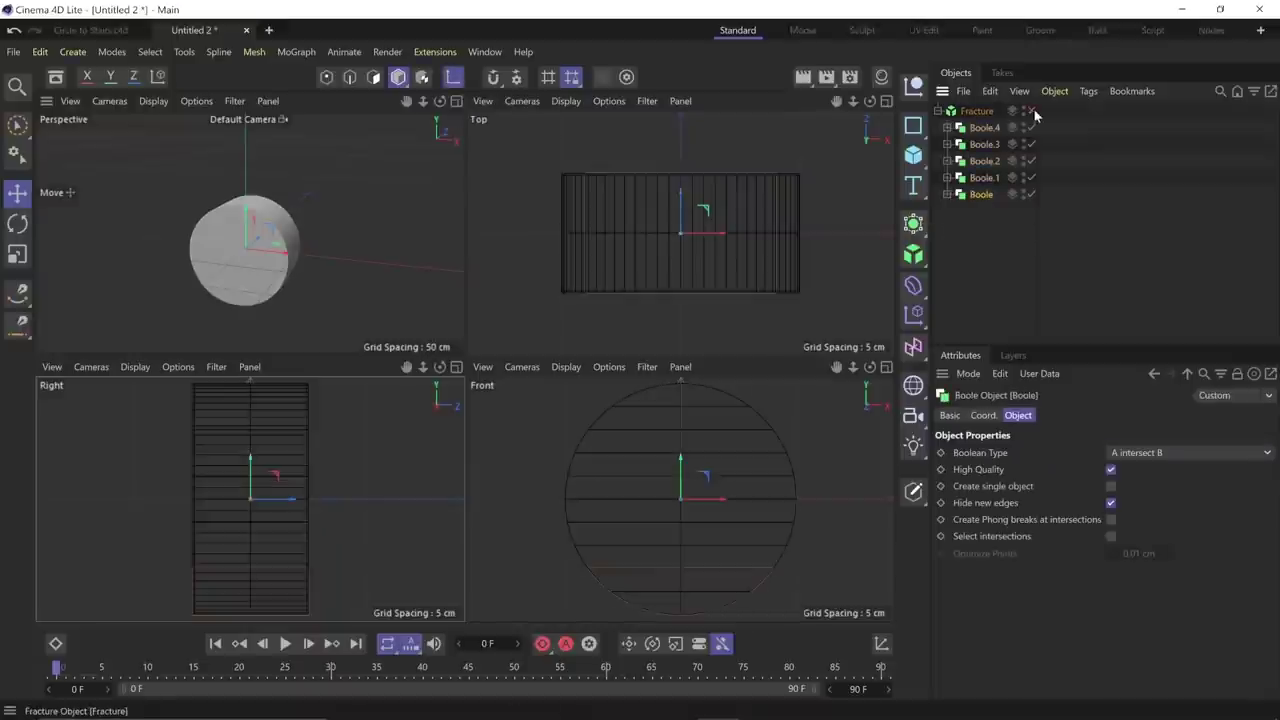
pyautogui.moveTo(685, 462); pyautogui.dragTo(686, 554)
pyautogui.click(984, 178)
pyautogui.moveTo(685, 478); pyautogui.dragTo(686, 524)
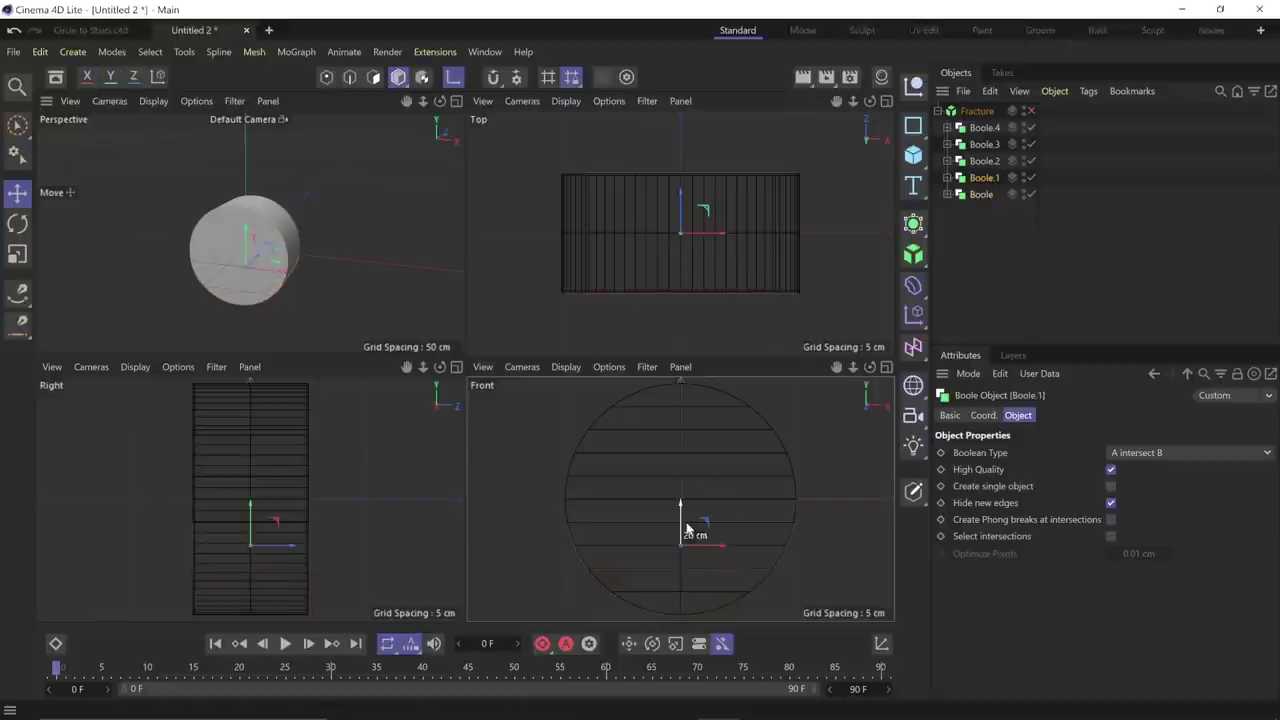
pyautogui.click(986, 161)
pyautogui.click(991, 147)
pyautogui.moveTo(687, 464); pyautogui.dragTo(687, 418)
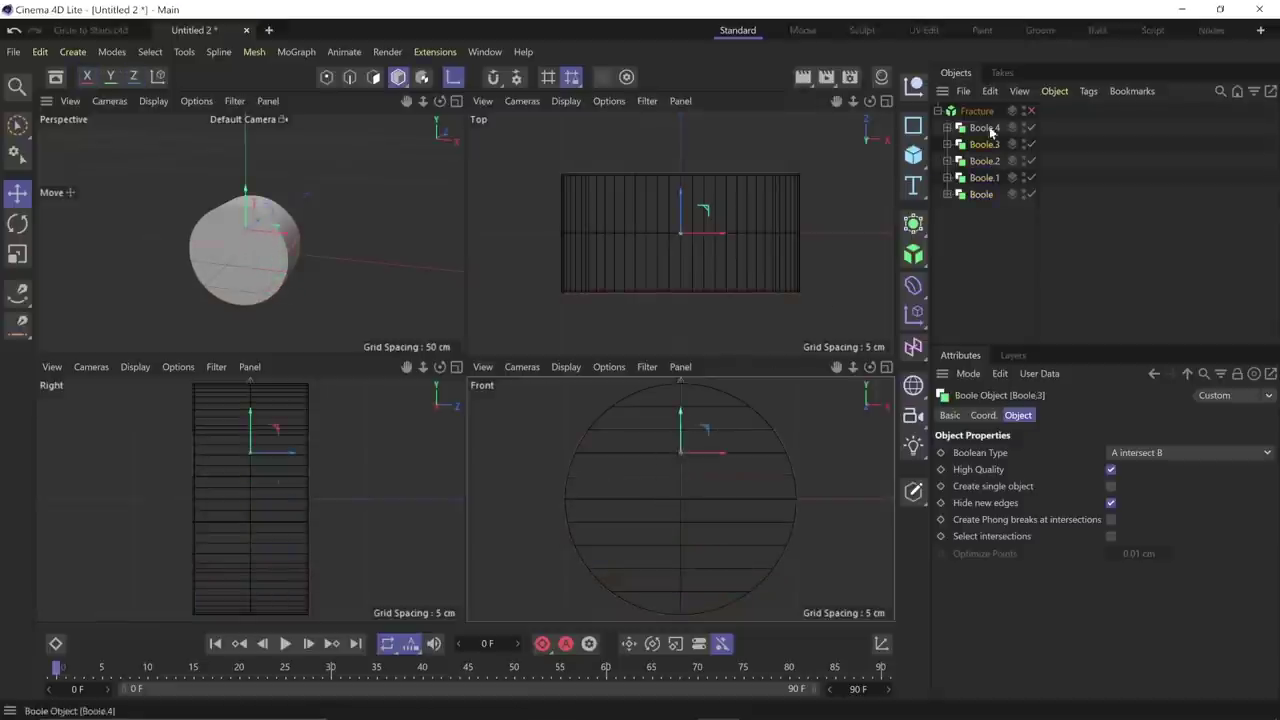
# - Re-enable the Fracture object and add a Plain effector to it
pyautogui.click(970, 112)
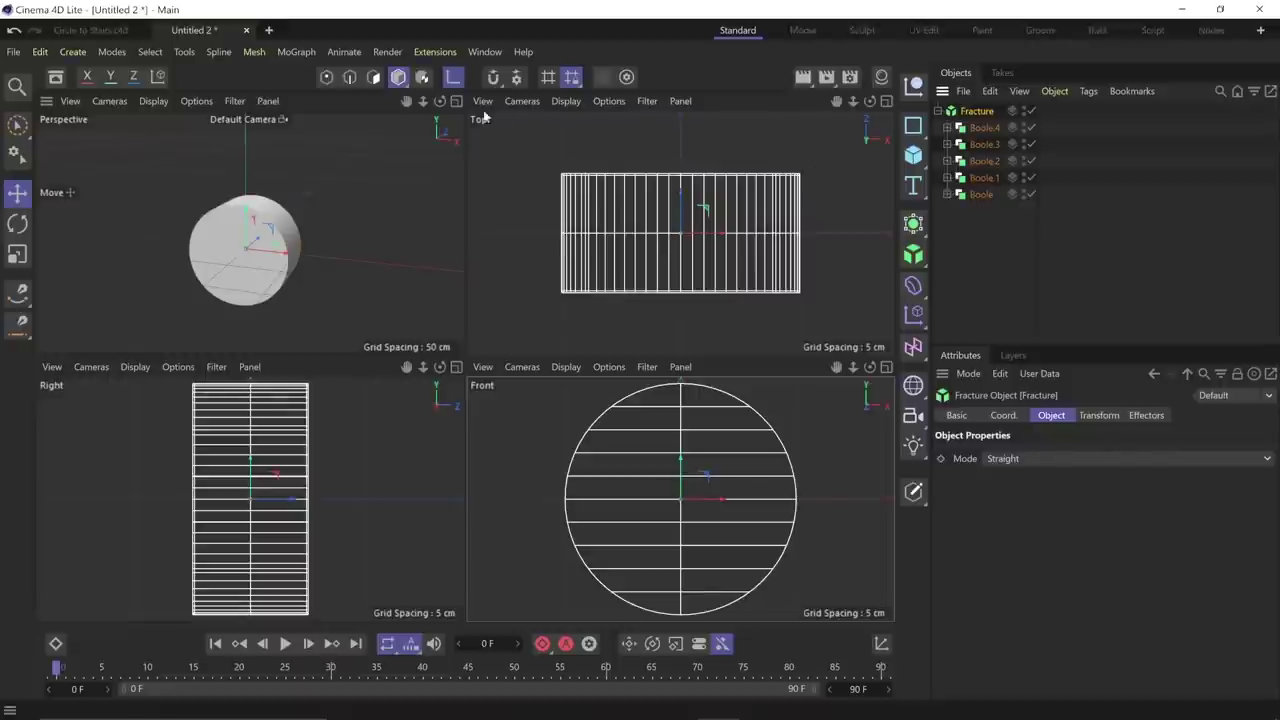
pyautogui.click(296, 51)
pyautogui.moveTo(306, 79)
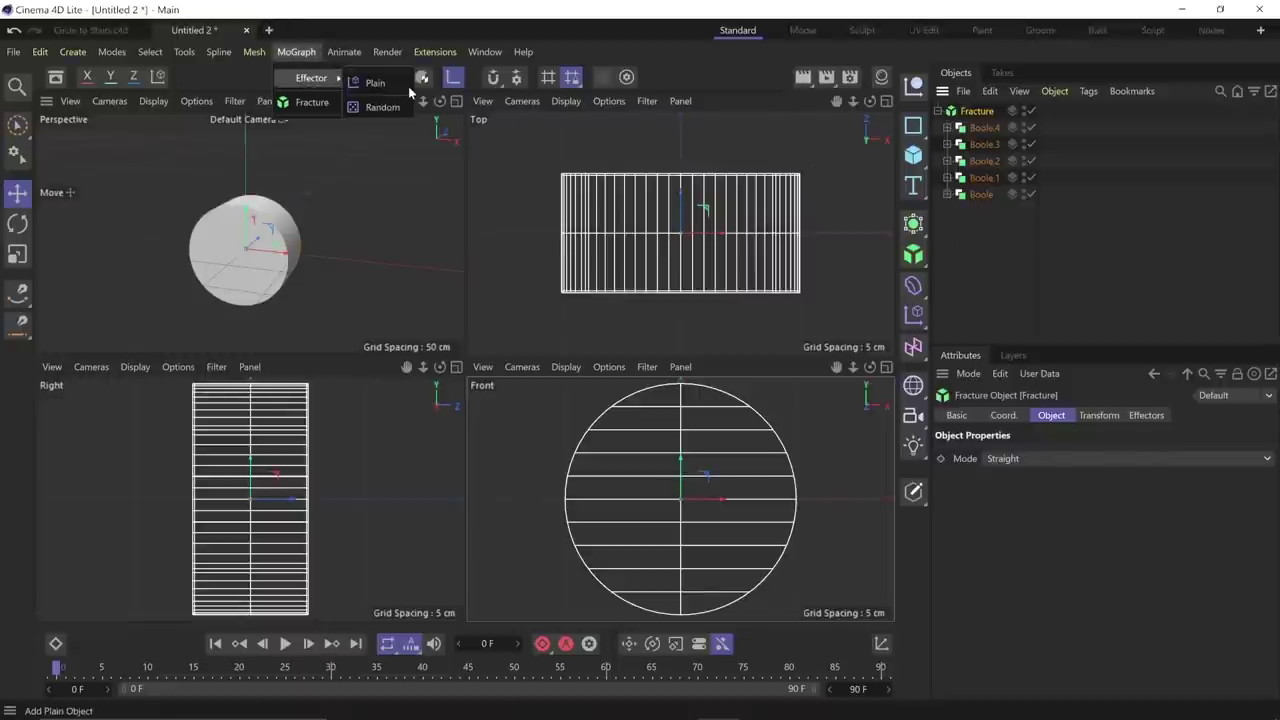
pyautogui.click(376, 83)
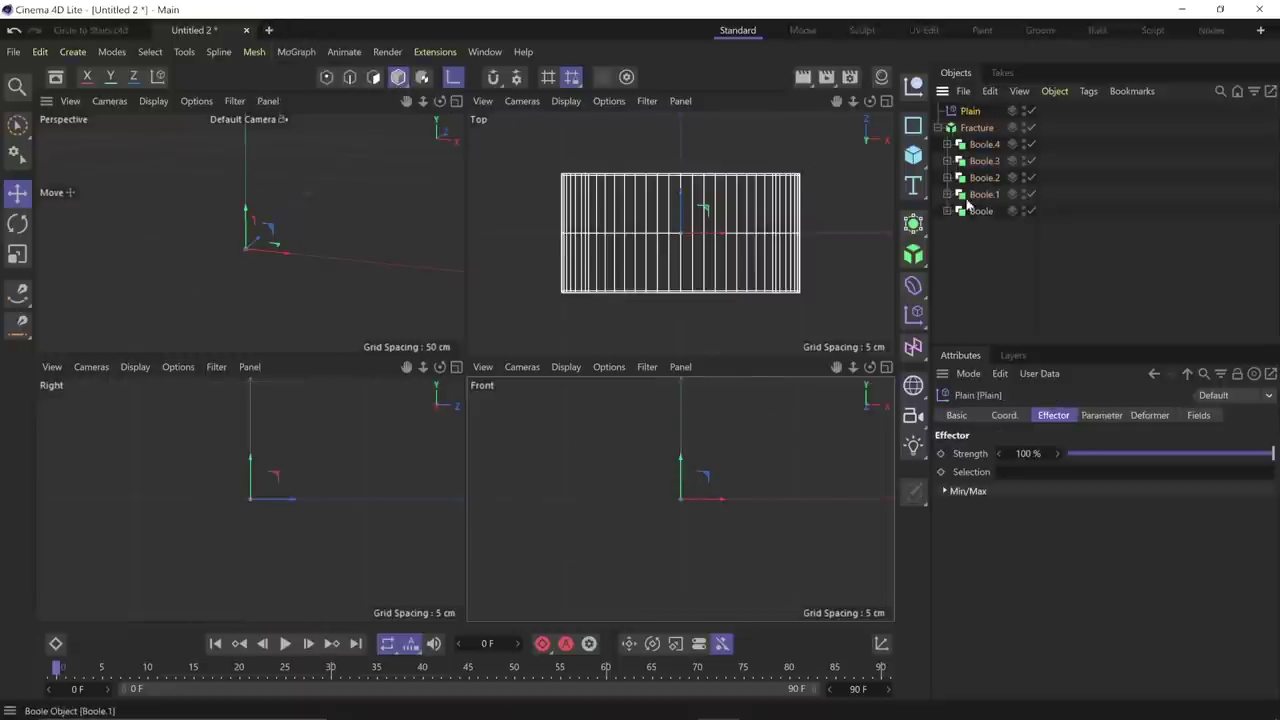
# - Remove the duplicate Plain entries from the Fracture's effector list and assign the Plain effector once
pyautogui.click(972, 129)
pyautogui.click(1146, 415)
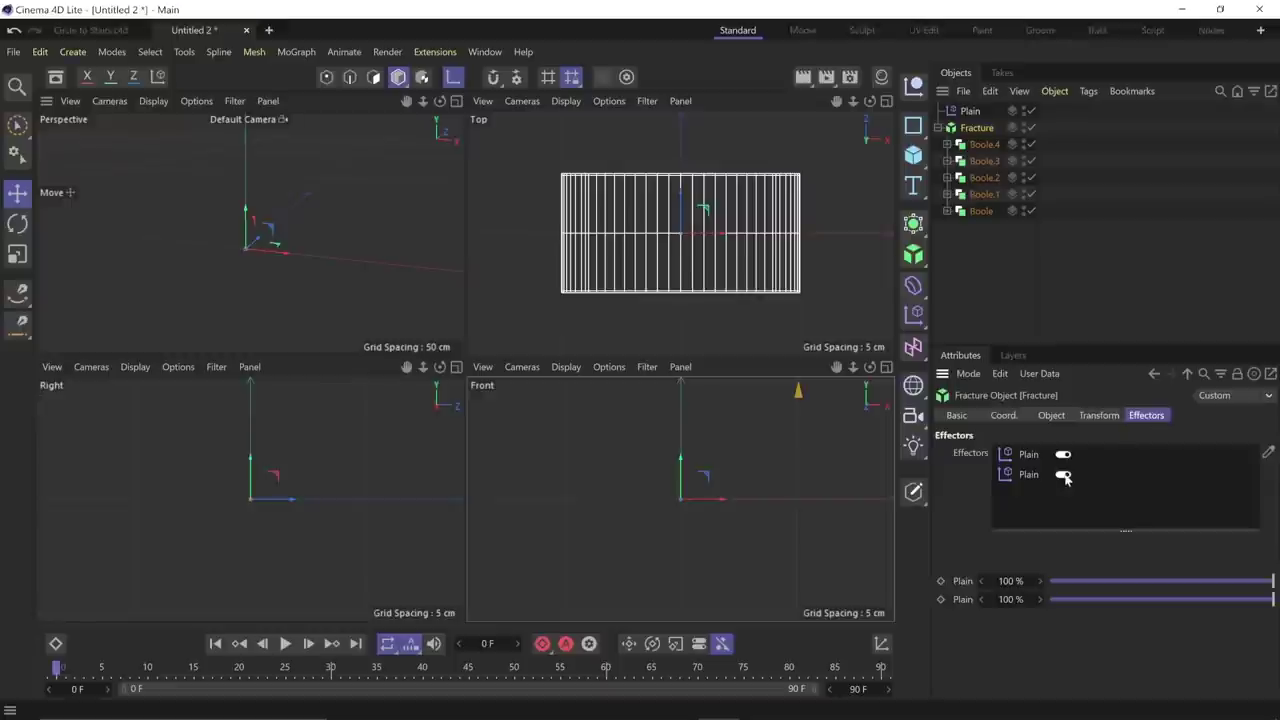
pyautogui.press('Delete')
pyautogui.click(1023, 456)
pyautogui.press('Delete')
pyautogui.moveTo(958, 111); pyautogui.dragTo(1041, 481)
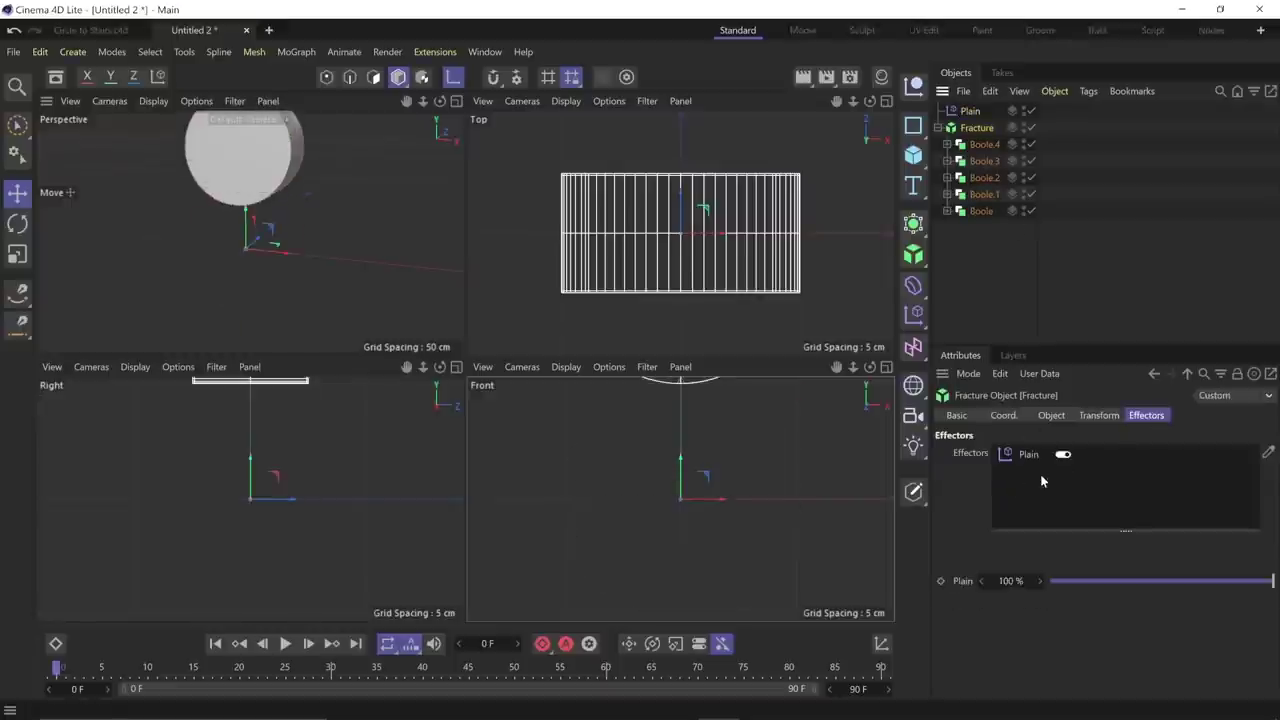
# - Set the Plain effector's Y position to 0 cm and its Z position to 119 cm
pyautogui.click(969, 112)
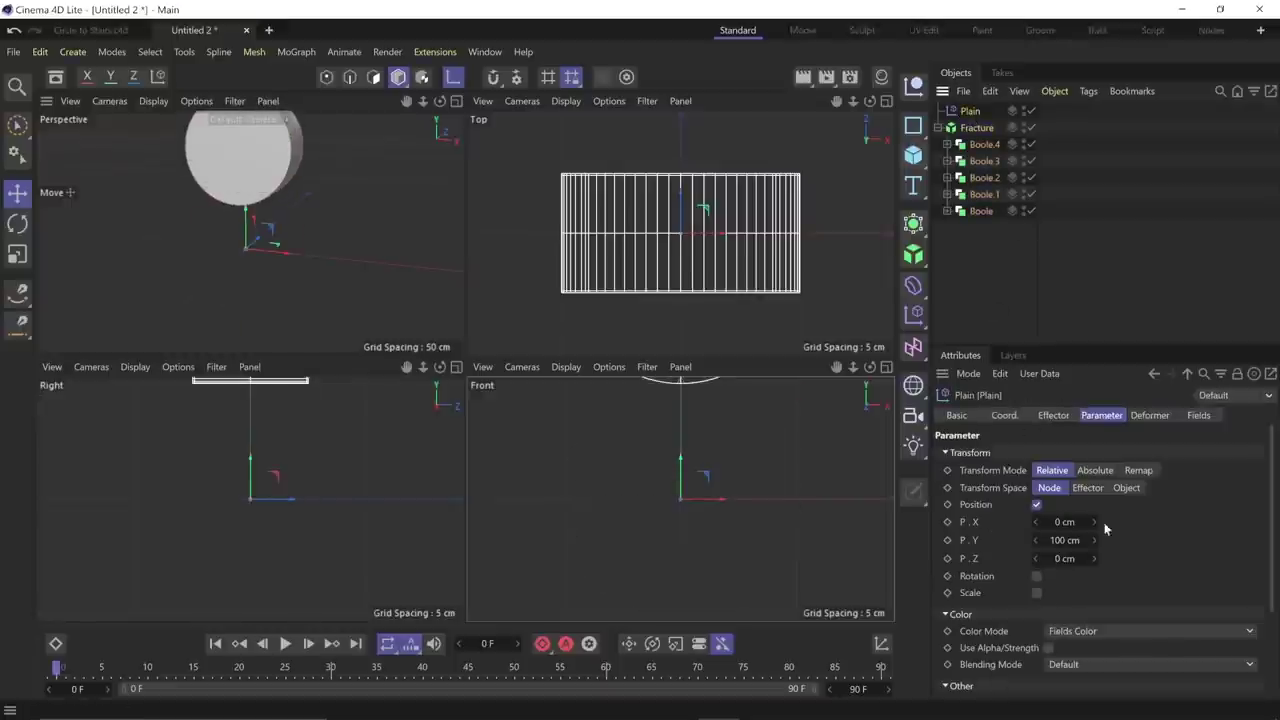
pyautogui.write('0')
pyautogui.press('Return')
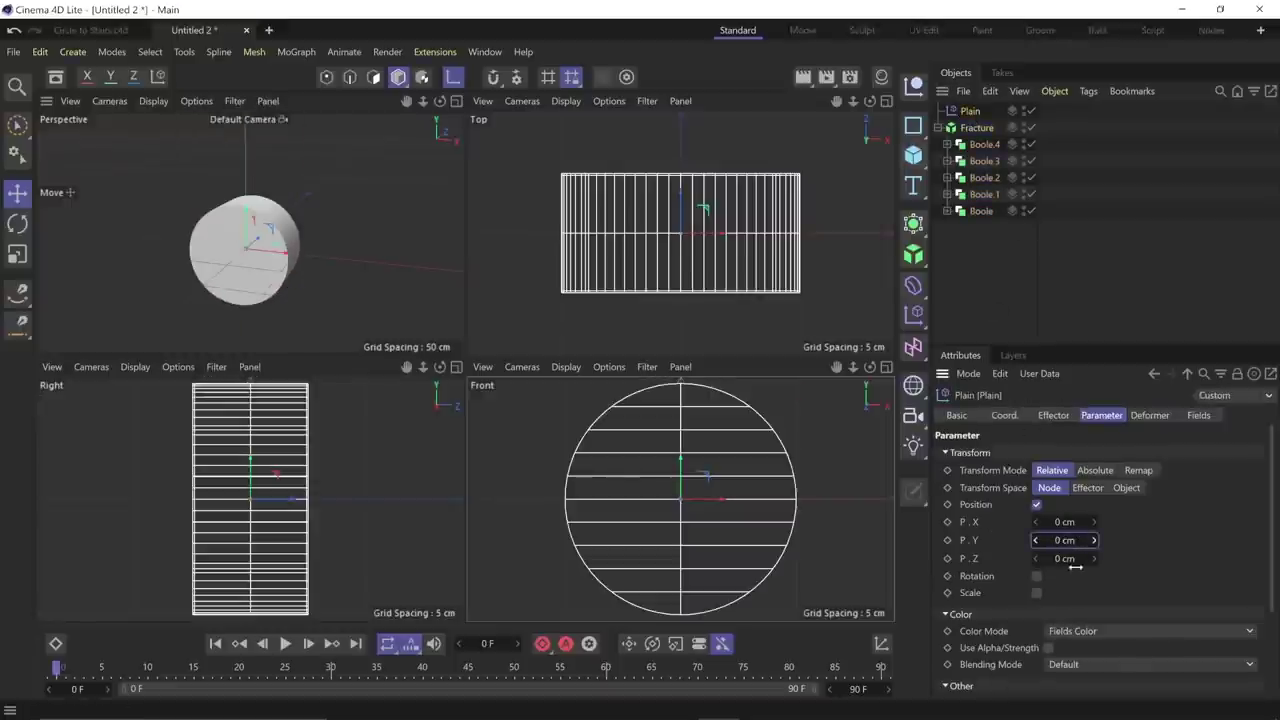
pyautogui.moveTo(1075, 567); pyautogui.dragTo(1190, 567)
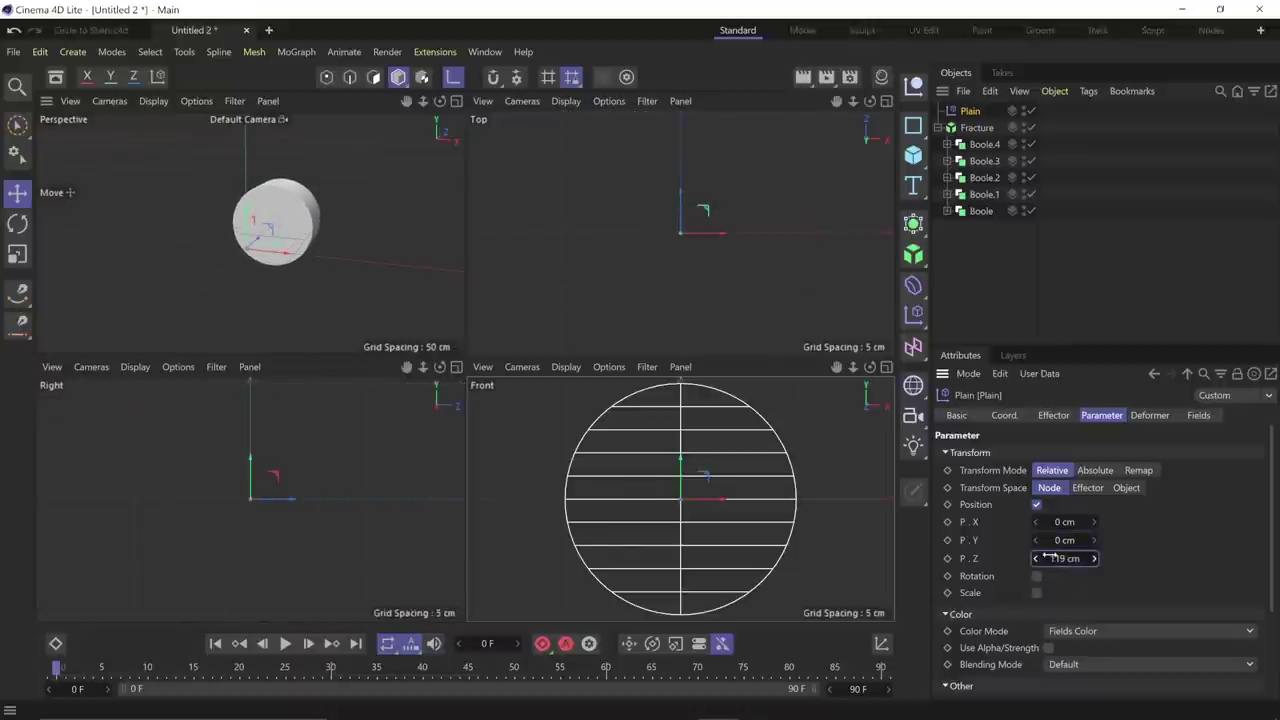
pyautogui.scroll(-5, 326, 214)
pyautogui.scroll(2, 326, 214)
pyautogui.middleClick(306, 216)
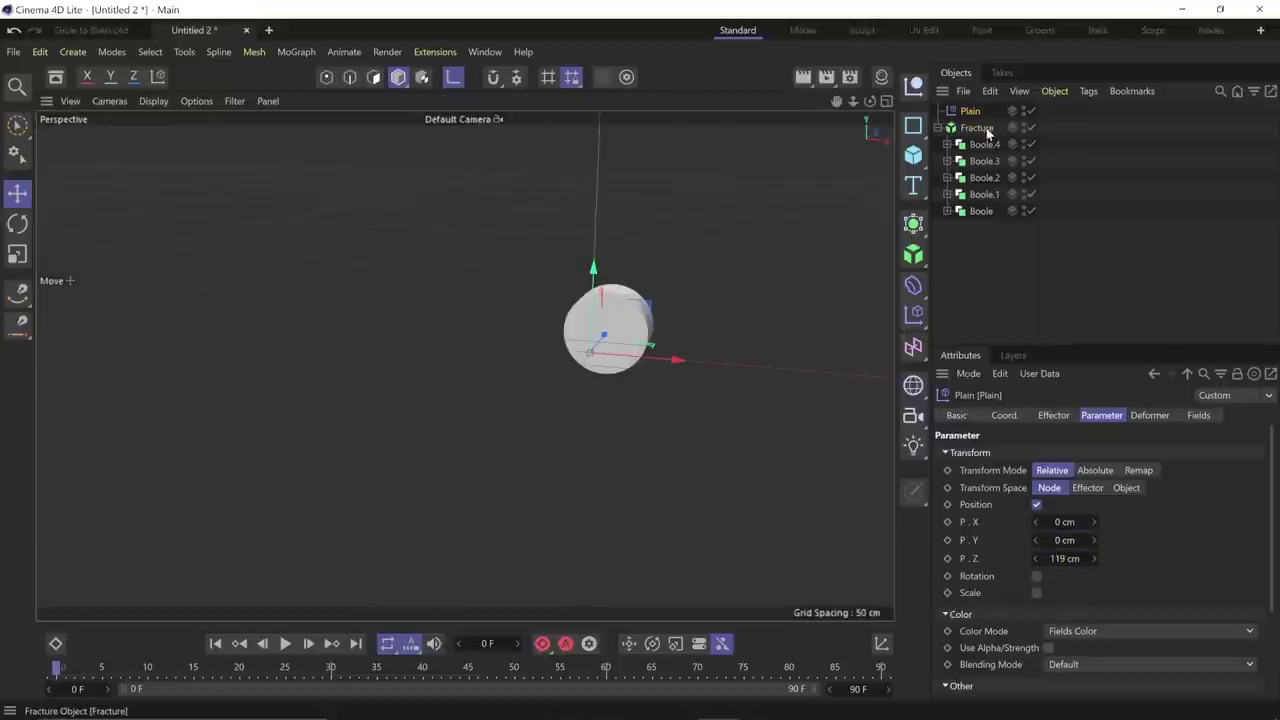
pyautogui.click(975, 128)
pyautogui.press('o')
pyautogui.scroll(-5, 471, 350)
# - Add a Linear Field to the Plain effector with its direction set to Y+ and its length to 50 cm
pyautogui.click(971, 112)
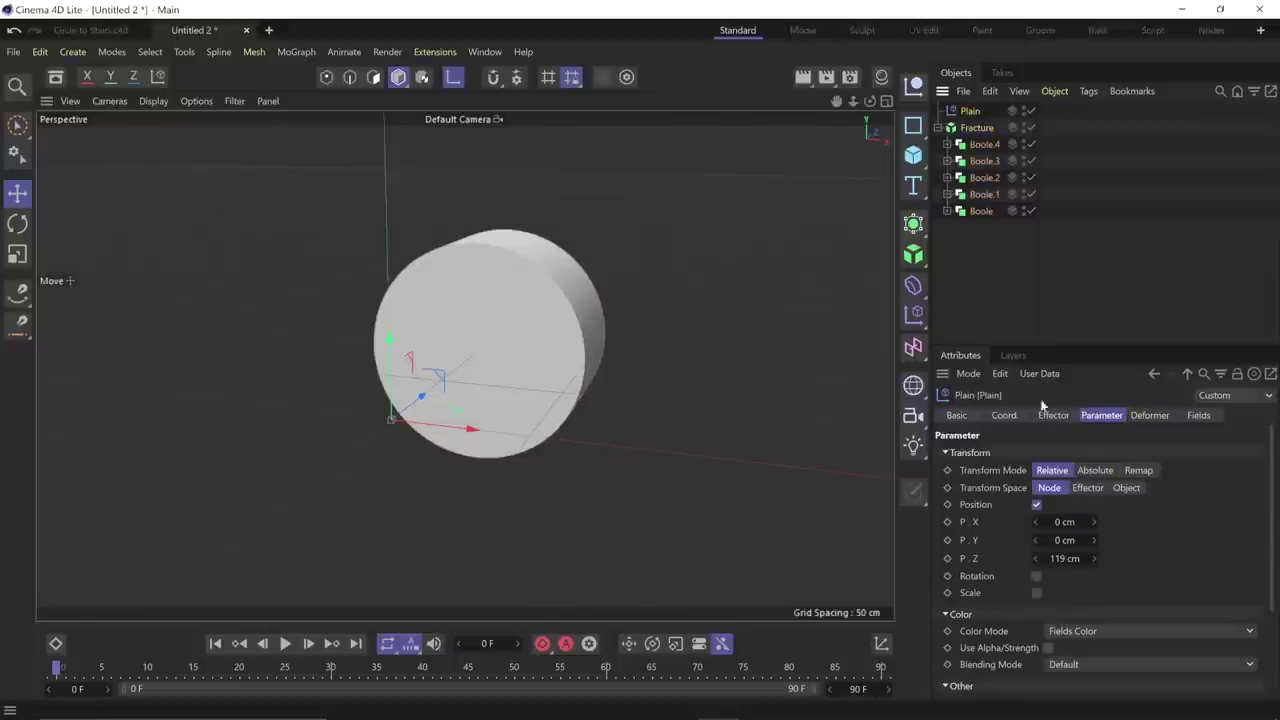
pyautogui.click(1201, 415)
pyautogui.click(965, 578)
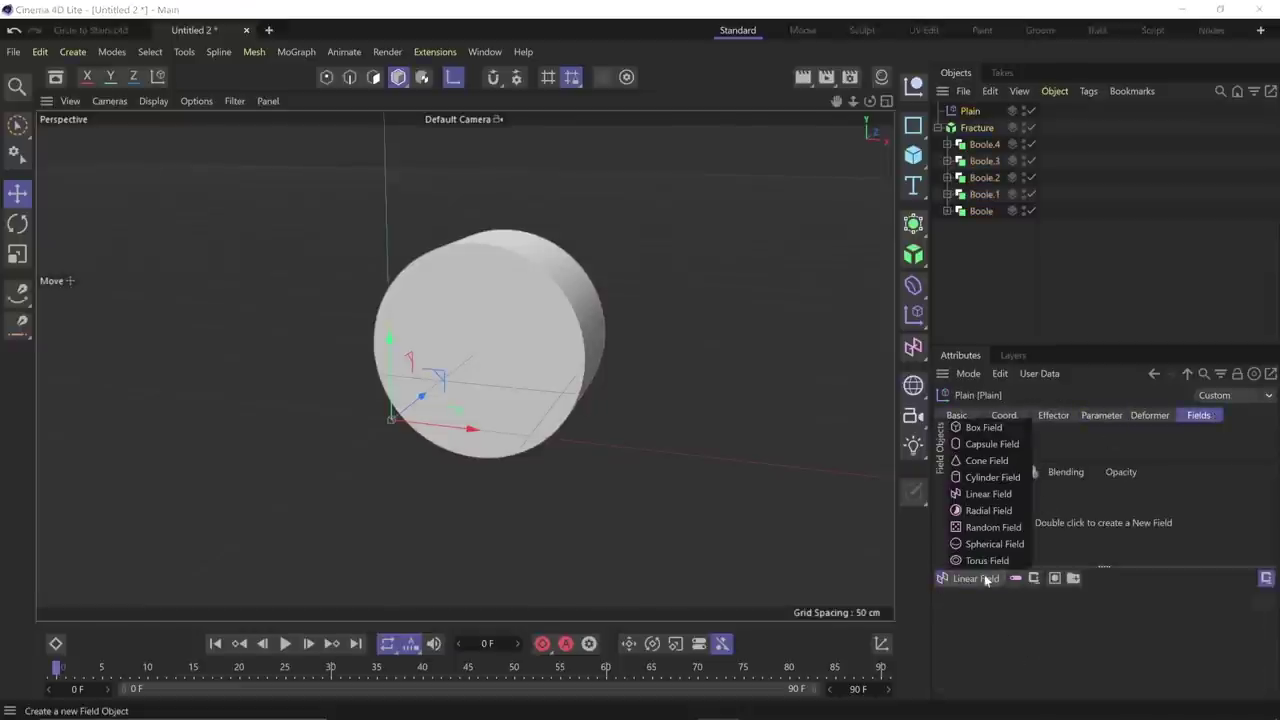
pyautogui.click(996, 493)
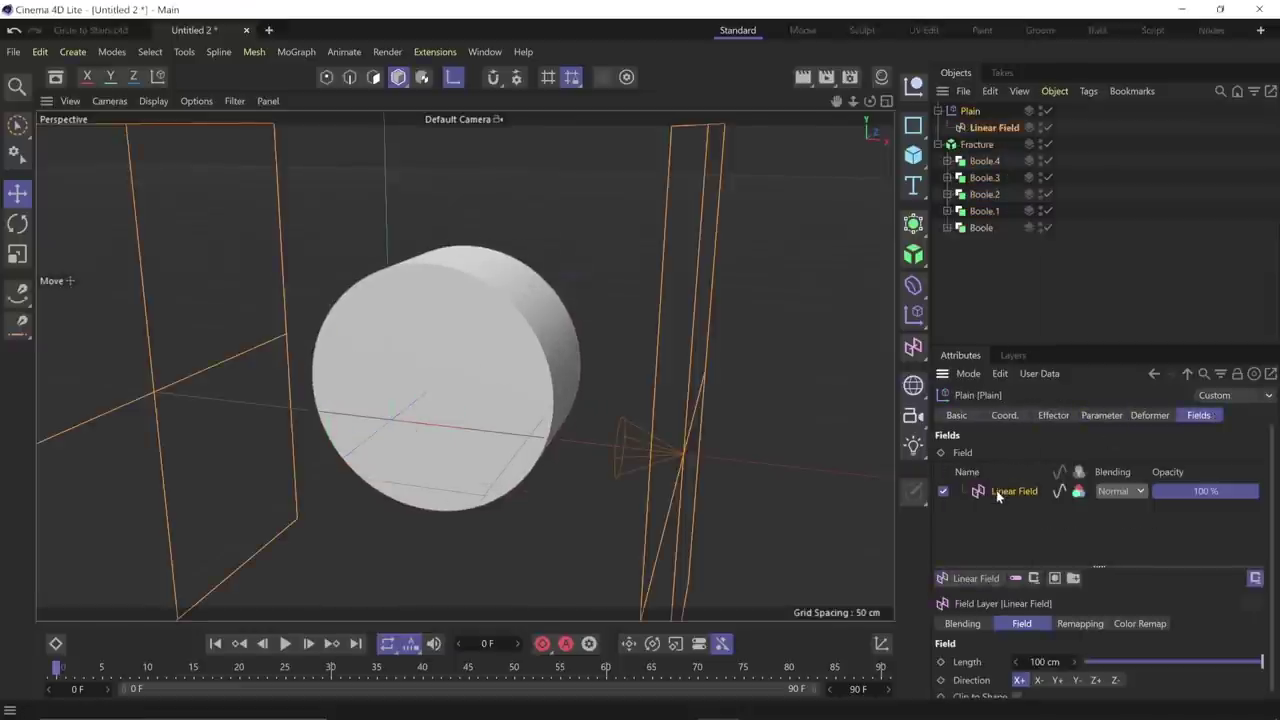
pyautogui.click(1060, 681)
pyautogui.scroll(-1, 1110, 600)
pyautogui.moveTo(1262, 655); pyautogui.dragTo(1193, 660)
pyautogui.moveTo(1068, 652); pyautogui.dragTo(1057, 652)
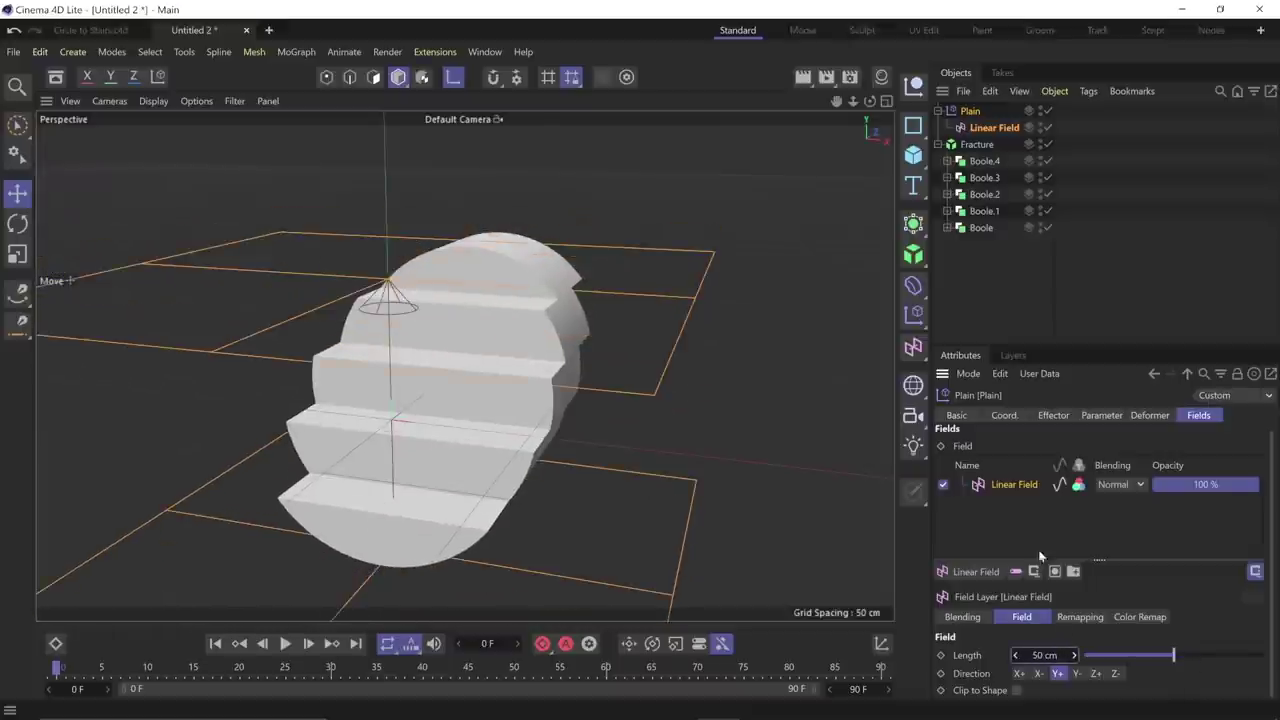
# - Increase the Plain effector's Z position until the slices spread into a full staircase with edges just meeting
pyautogui.click(976, 257)
pyautogui.keyDown('alt'); pyautogui.moveTo(840, 354); pyautogui.dragTo(380, 307); pyautogui.keyUp('alt')
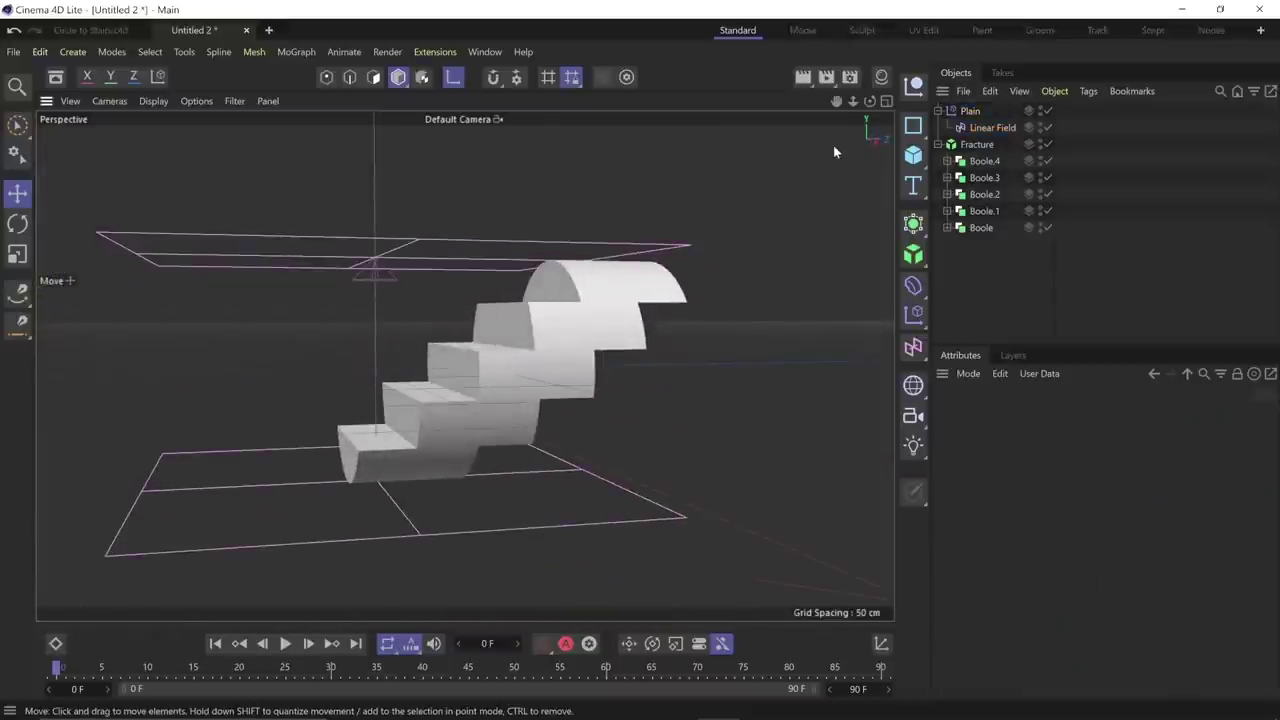
pyautogui.click(970, 111)
pyautogui.click(1102, 415)
pyautogui.moveTo(1094, 558); pyautogui.dragTo(1170, 558)
pyautogui.keyDown('alt'); pyautogui.moveTo(749, 503); pyautogui.dragTo(556, 411); pyautogui.keyUp('alt')
# - Set the Linear Field's remapping Min and Max both to 50% and keyframe them at frame 10
pyautogui.click(975, 128)
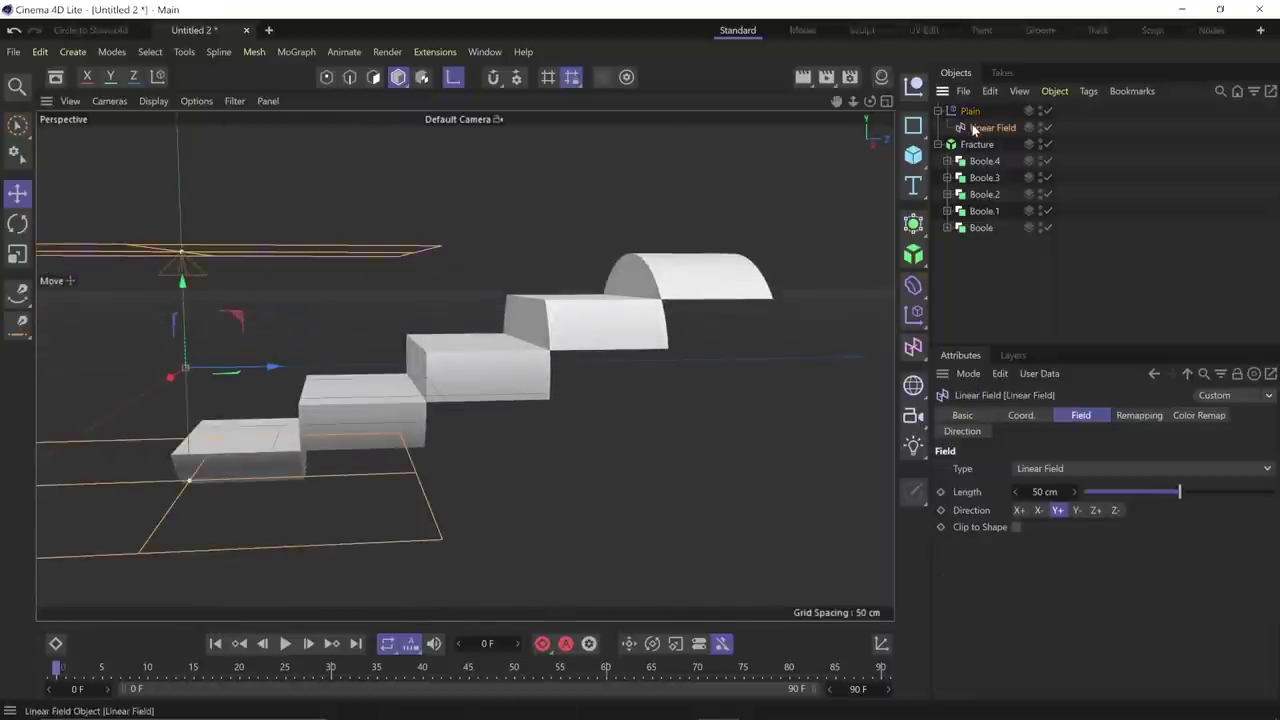
pyautogui.click(1143, 415)
pyautogui.scroll(-2, 1040, 562)
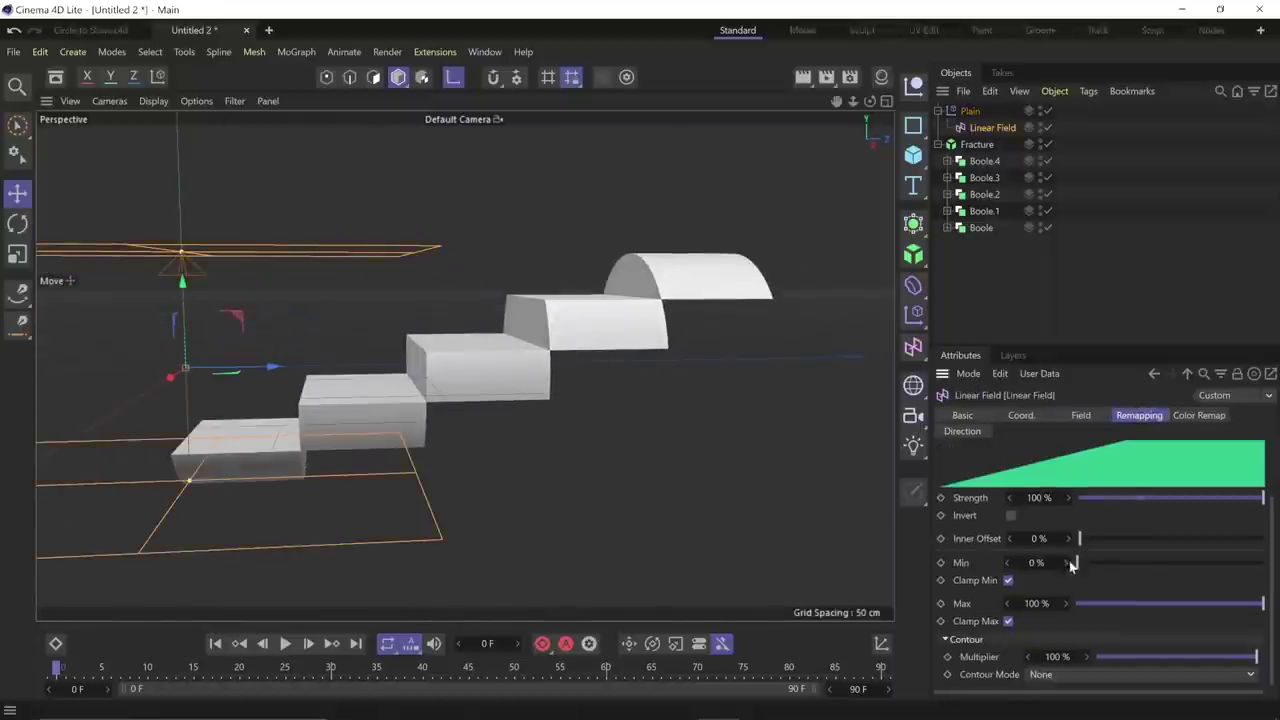
pyautogui.moveTo(1073, 563); pyautogui.dragTo(1169, 575)
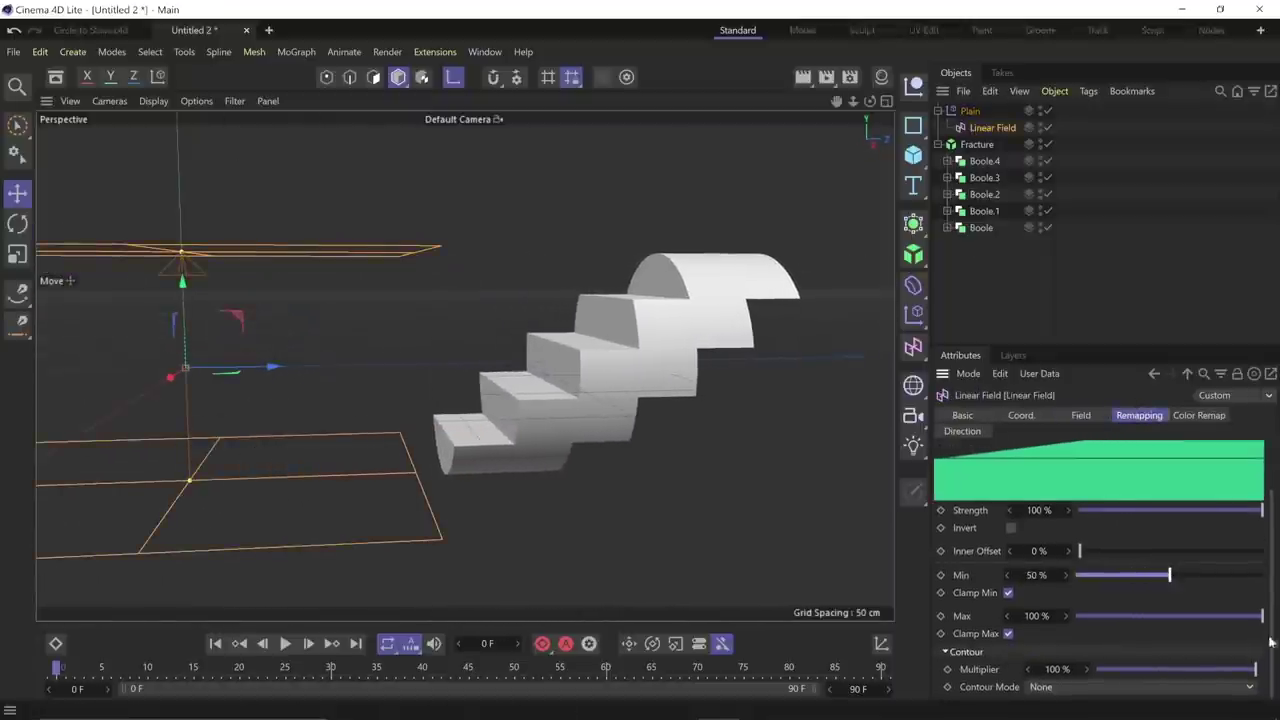
pyautogui.moveTo(1262, 616); pyautogui.dragTo(1172, 634)
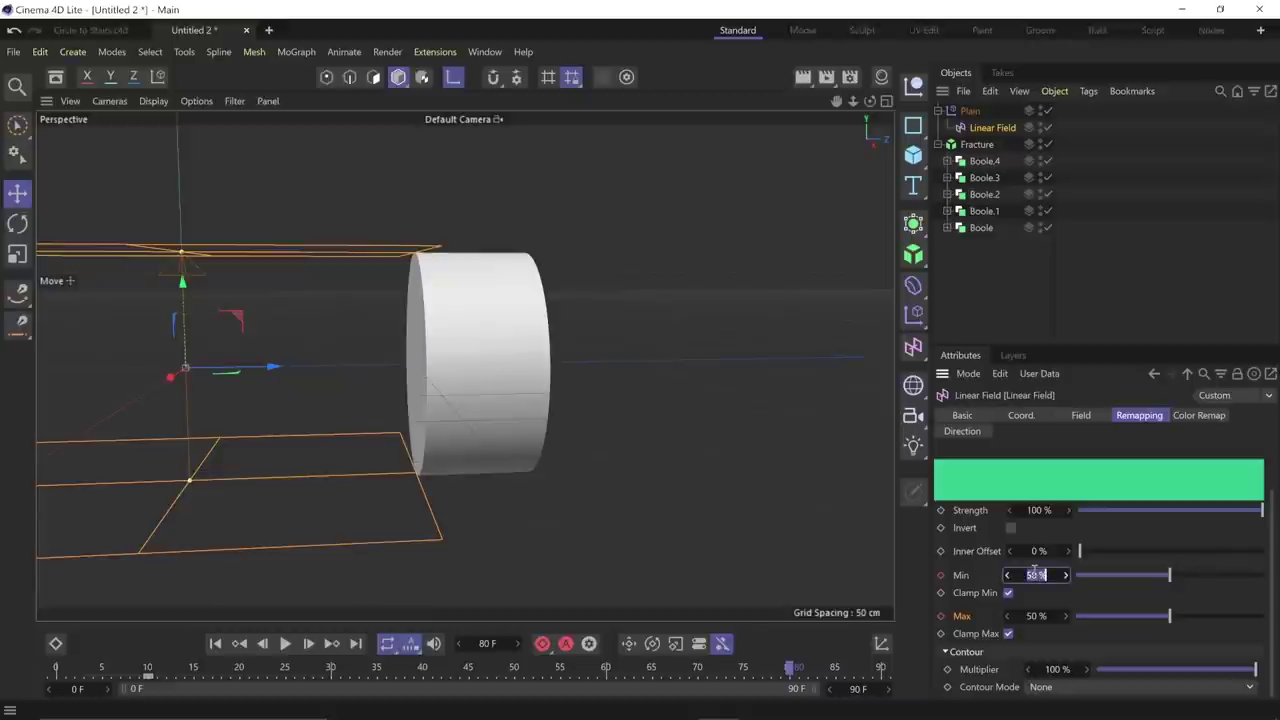
# - Keyframe the Linear Field's remapping Min at 0% and Max at 100% on frame 80
pyautogui.click(1038, 616)
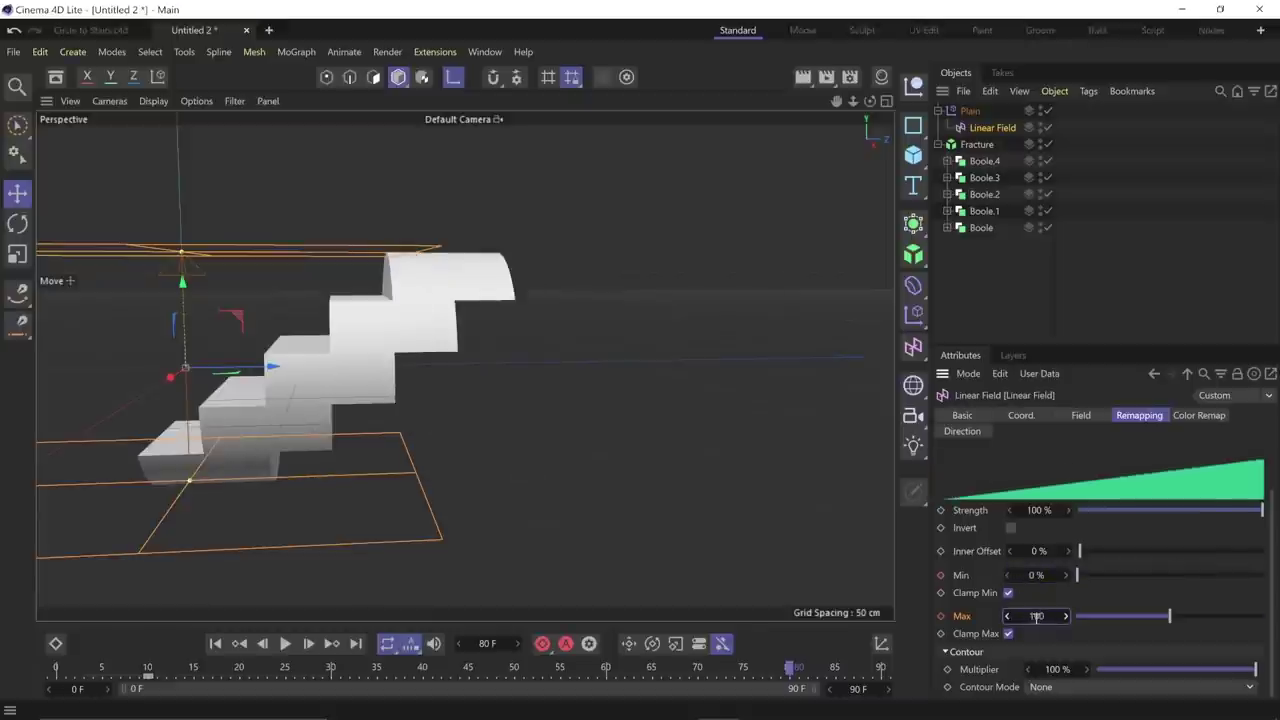
pyautogui.write('100')
pyautogui.press('Return')
pyautogui.click(941, 616)
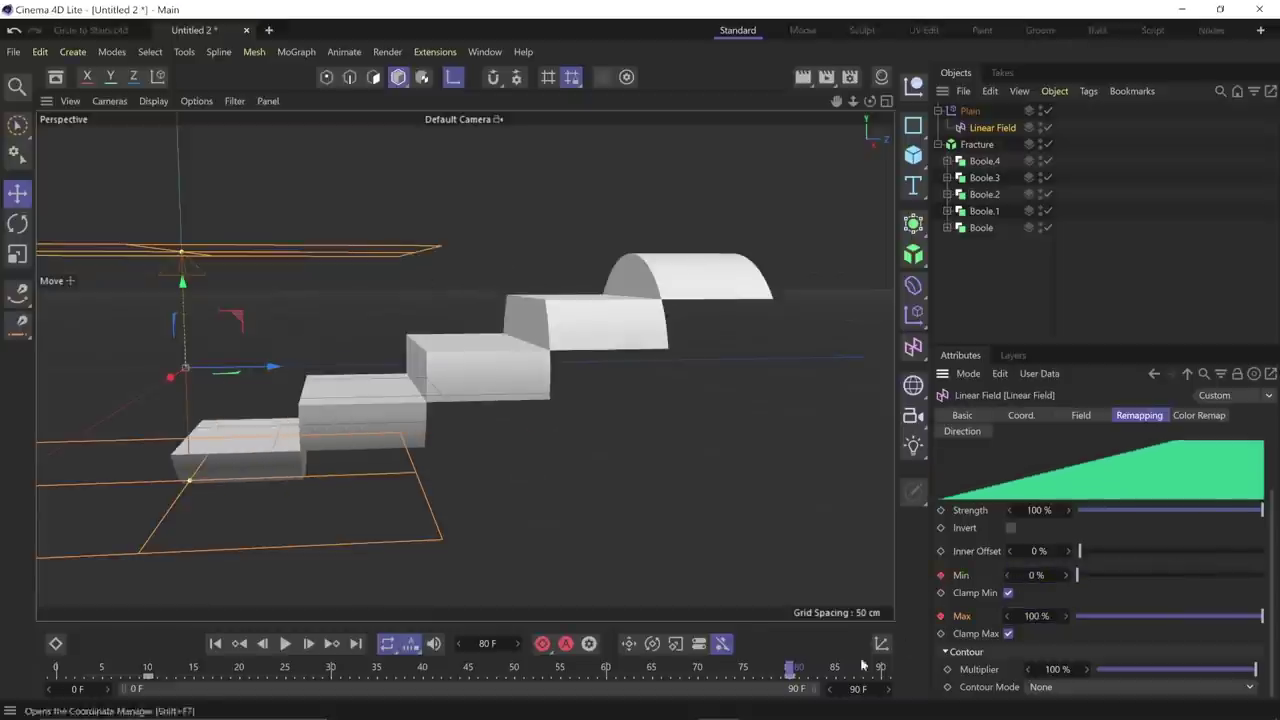
pyautogui.moveTo(789, 668)
pyautogui.mouseDown()
pyautogui.moveTo(237, 689)
pyautogui.moveTo(788, 690)
pyautogui.mouseUp()
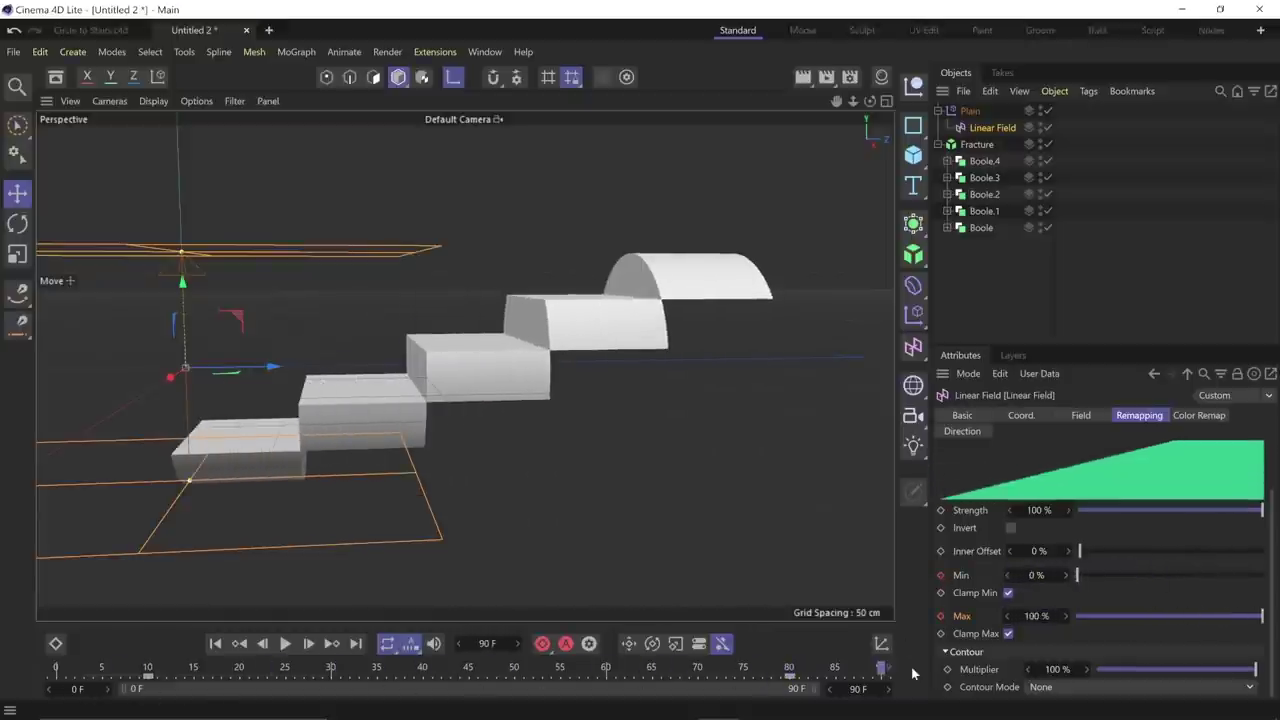
pyautogui.click(977, 144)
pyautogui.moveTo(249, 368); pyautogui.dragTo(113, 378)
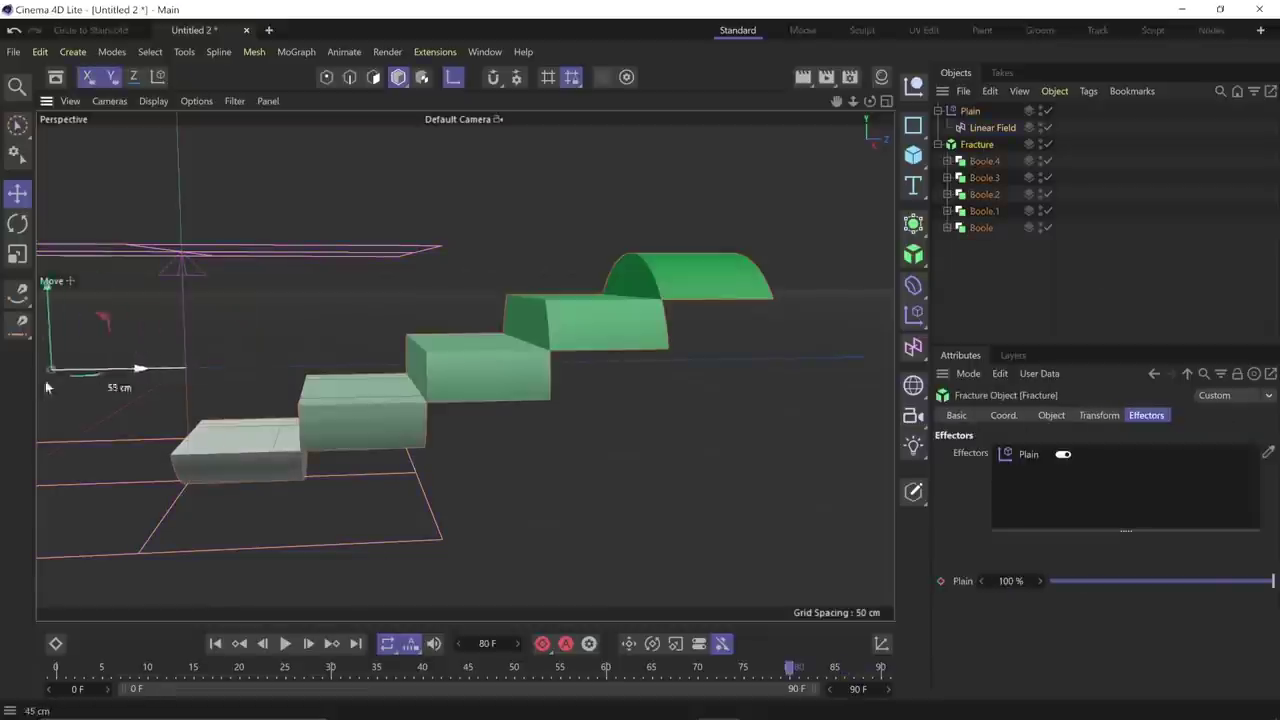
pyautogui.hotkey('ctrl', 'z')
# - Turn off axis editing and move the Fracture object back along Z to centre the staircase on the origin
pyautogui.press('l')
pyautogui.moveTo(222, 366); pyautogui.dragTo(74, 386)
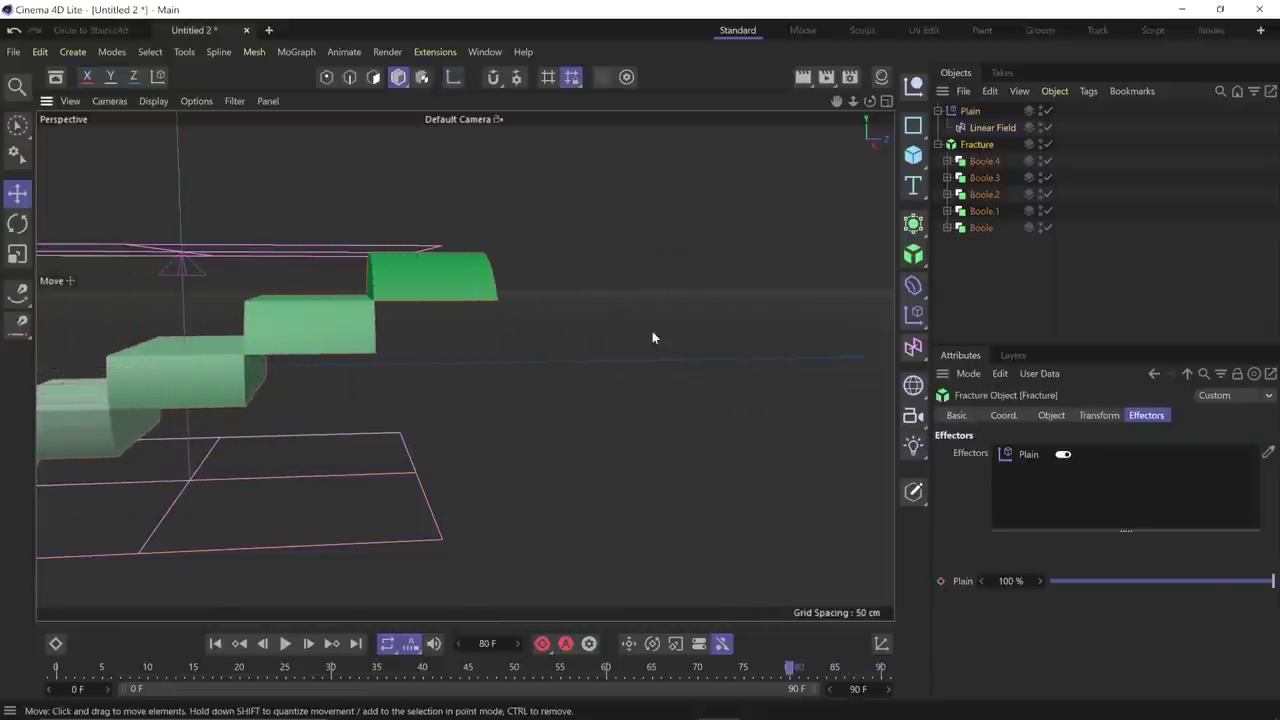
pyautogui.press('o')
pyautogui.moveTo(574, 322)
pyautogui.keyDown('alt'); pyautogui.mouseDown()
pyautogui.moveTo(606, 346)
pyautogui.moveTo(566, 320)
pyautogui.moveTo(555, 327)
pyautogui.mouseUp(); pyautogui.keyUp('alt')
pyautogui.click(954, 270)
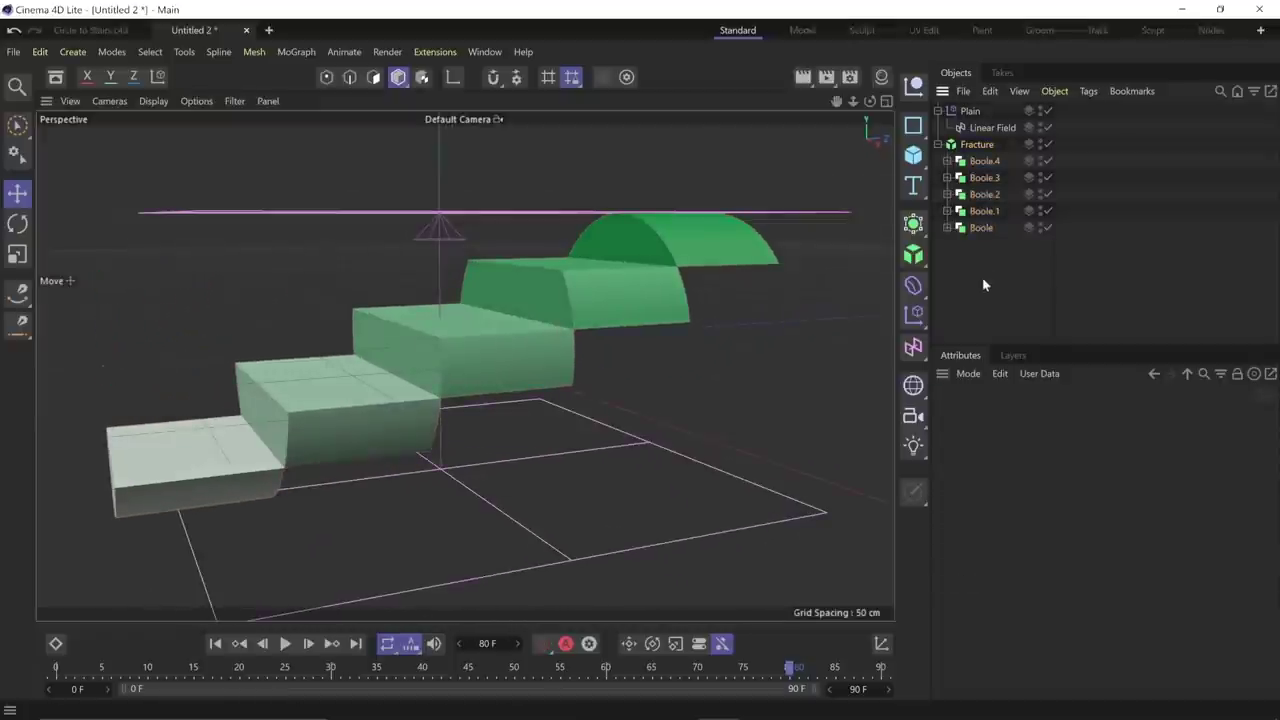
# - Add a camera and reset its position and rotation to 0 on all axes
pyautogui.click(913, 415)
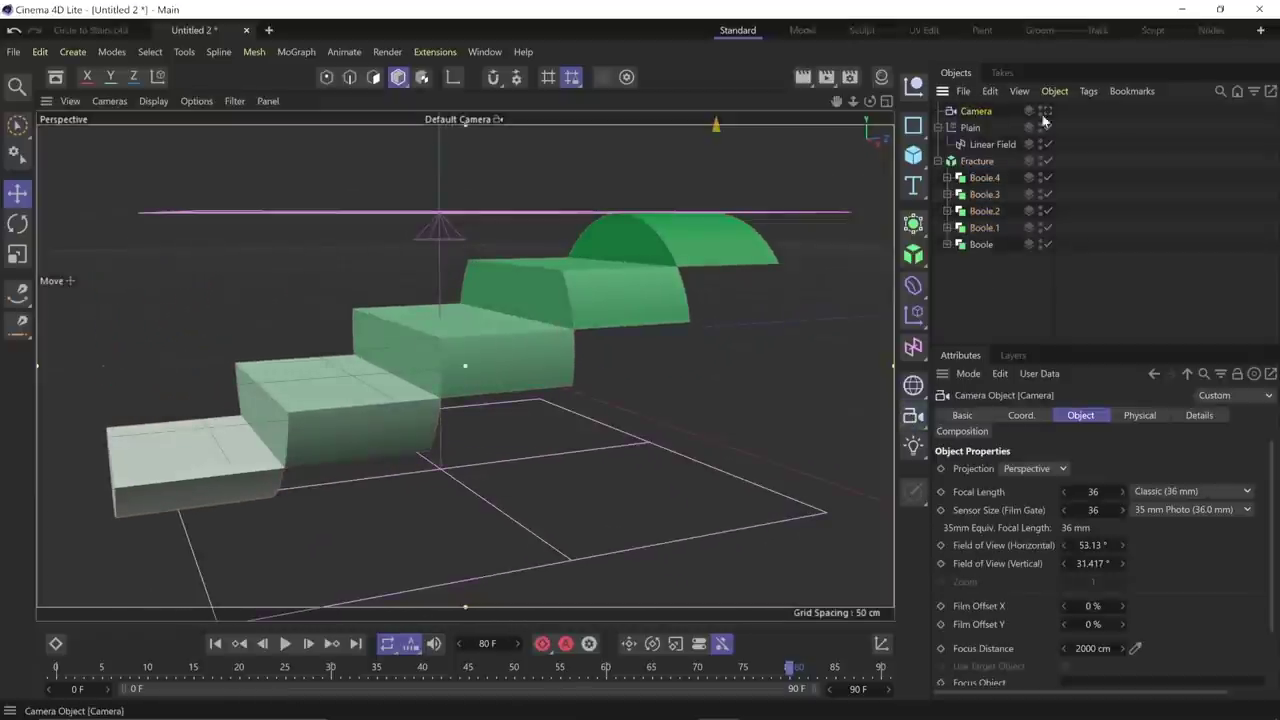
pyautogui.click(1023, 417)
pyautogui.moveTo(1029, 469); pyautogui.dragTo(991, 472)
pyautogui.write('0')
pyautogui.press('Tab')
pyautogui.write('0')
pyautogui.press('Tab')
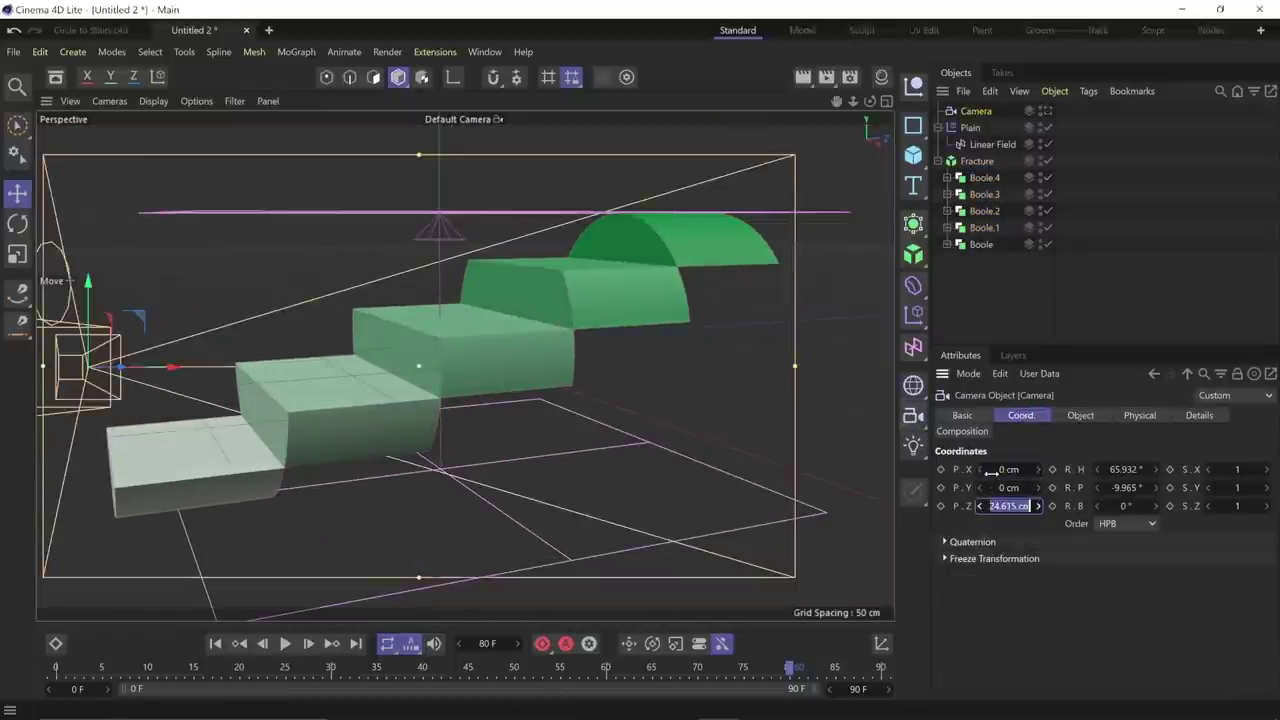
pyautogui.write('0')
pyautogui.press('Tab')
pyautogui.press('Return')
# - Pull the camera back along its Z axis to about 500 cm in front of the origin
pyautogui.moveTo(512, 353); pyautogui.dragTo(5, 383)
pyautogui.scroll(-7, 505, 353)
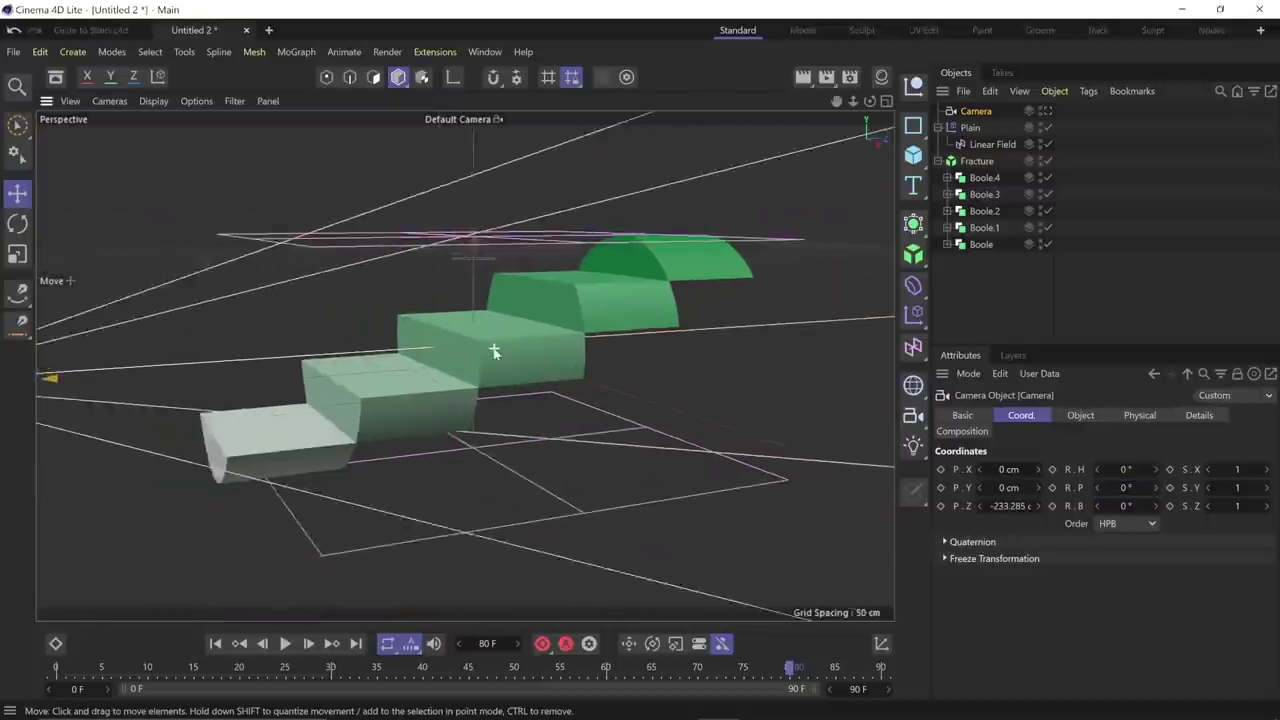
pyautogui.moveTo(305, 358); pyautogui.dragTo(237, 366)
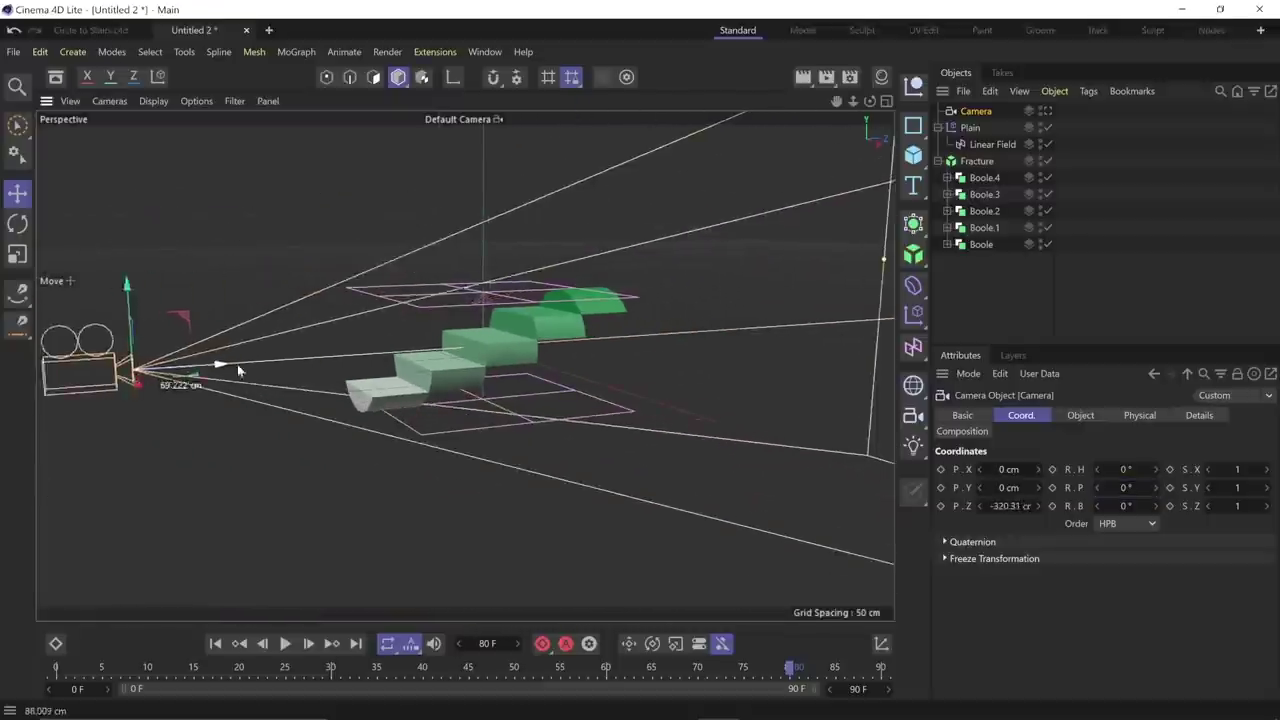
# - Look through the camera, switch its projection to Parallel and set its zoom to 1.8
pyautogui.click(1046, 111)
pyautogui.click(1080, 415)
pyautogui.click(1045, 469)
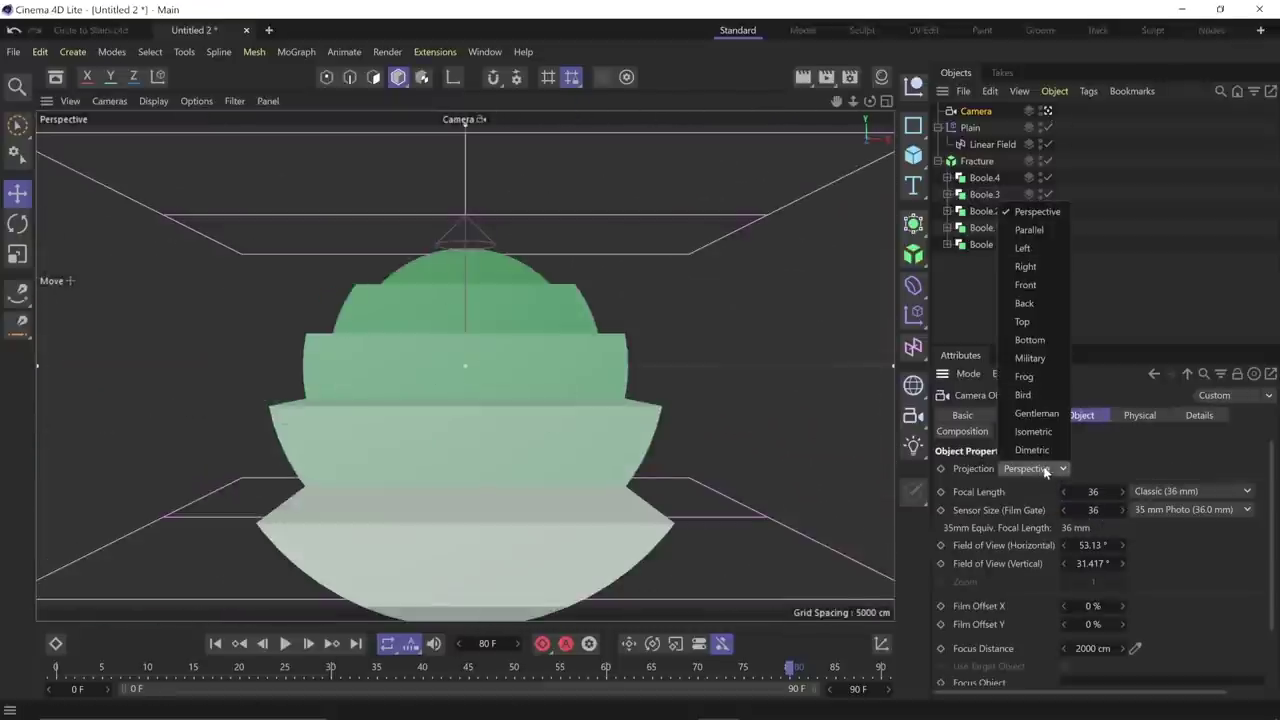
pyautogui.click(1031, 230)
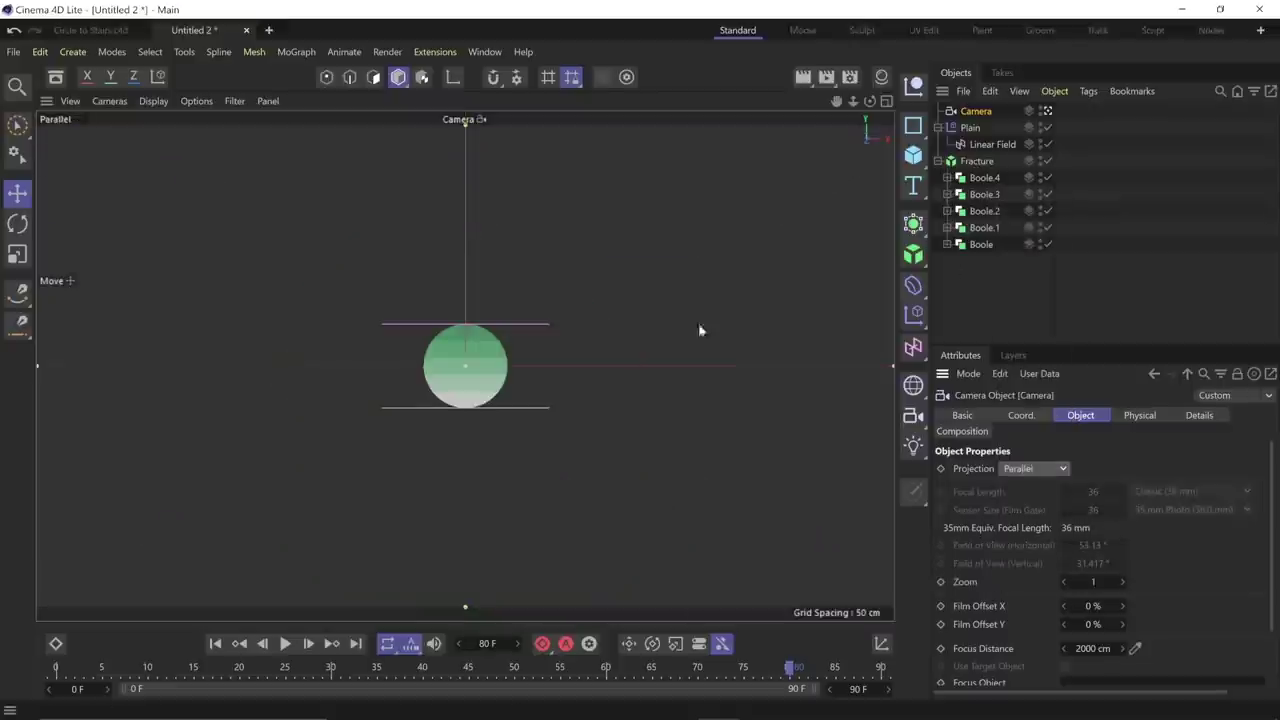
pyautogui.doubleClick(1093, 581)
pyautogui.write('1.8')
pyautogui.press('Return')
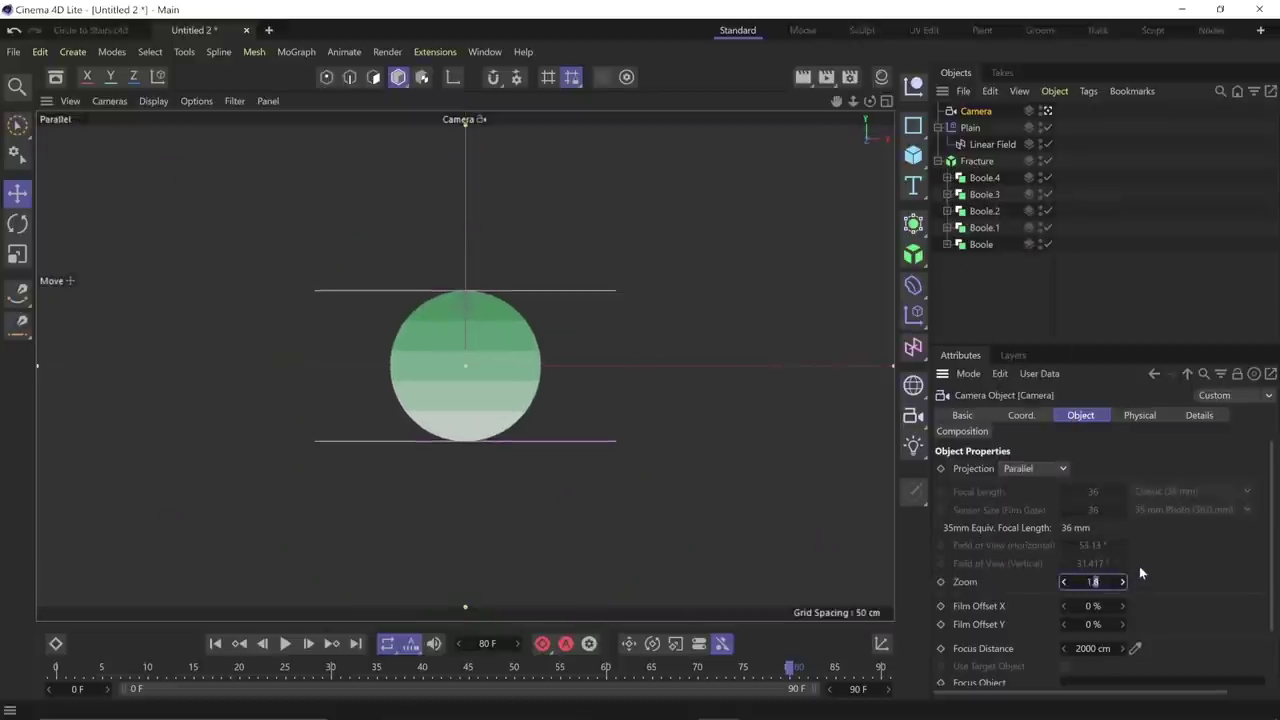
# - Show all four views and group the camera under a Null object
pyautogui.click(982, 263)
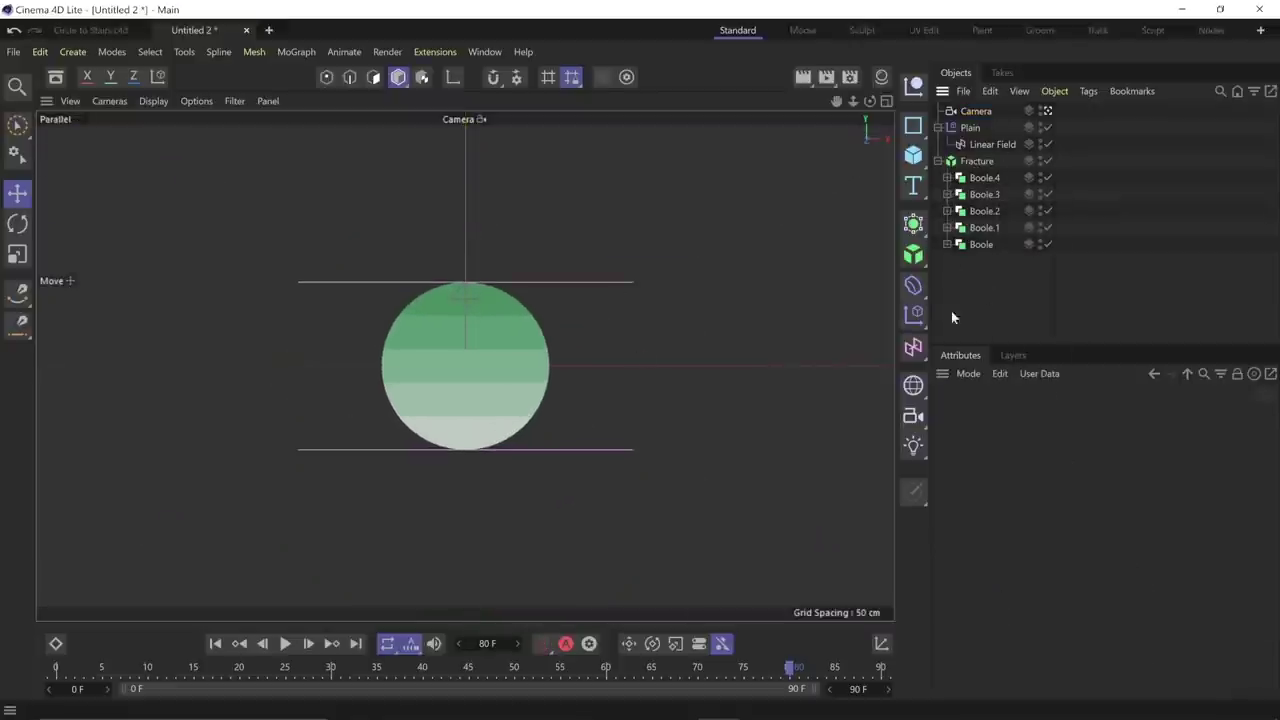
pyautogui.click(975, 111)
pyautogui.click(886, 101)
pyautogui.click(851, 234)
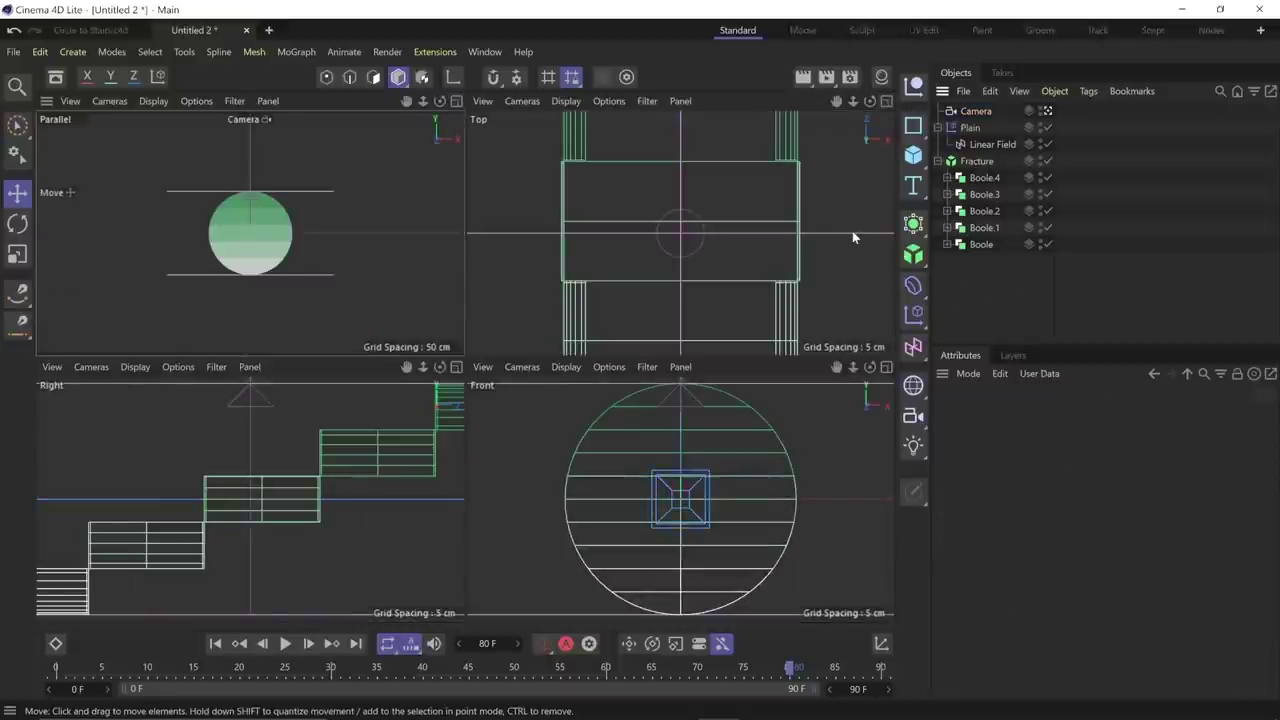
pyautogui.scroll(-8, 853, 233)
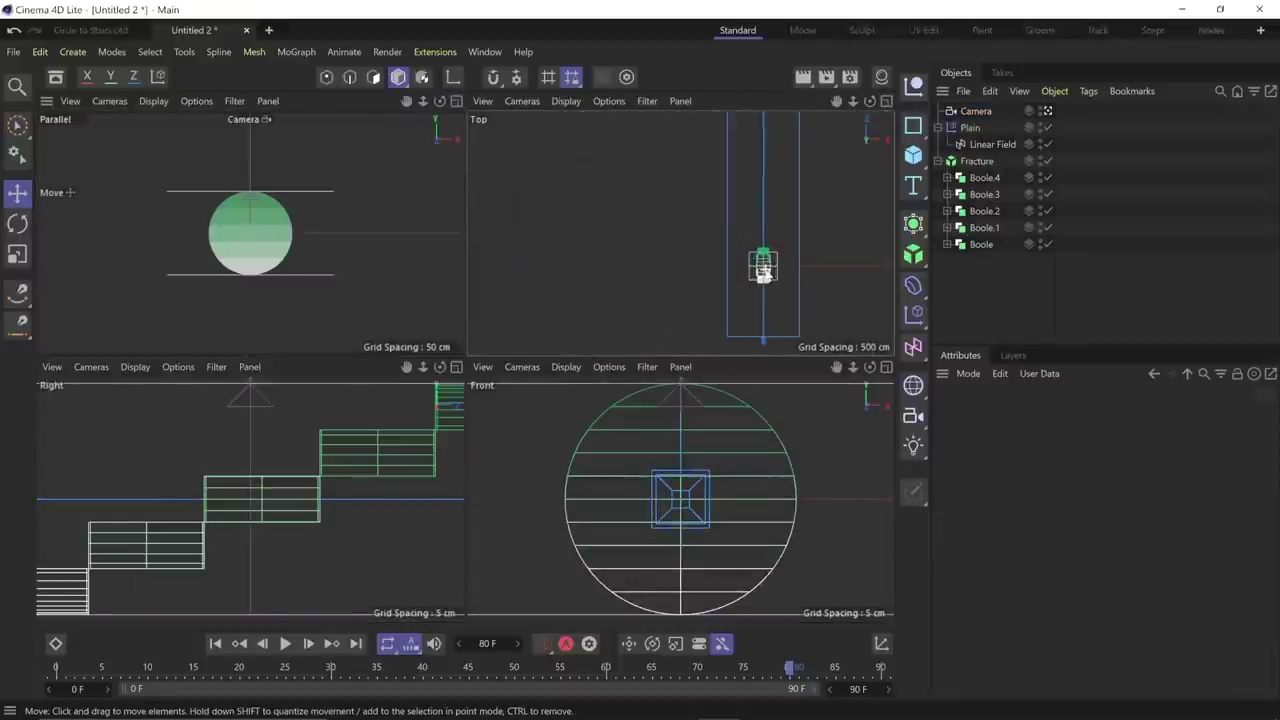
pyautogui.scroll(-1, 756, 252)
pyautogui.scroll(4, 758, 254)
pyautogui.keyDown('alt'); pyautogui.moveTo(762, 262); pyautogui.dragTo(686, 232, button='middle'); pyautogui.keyUp('alt')
pyautogui.click(977, 113)
pyautogui.hotkey('alt', 'g')
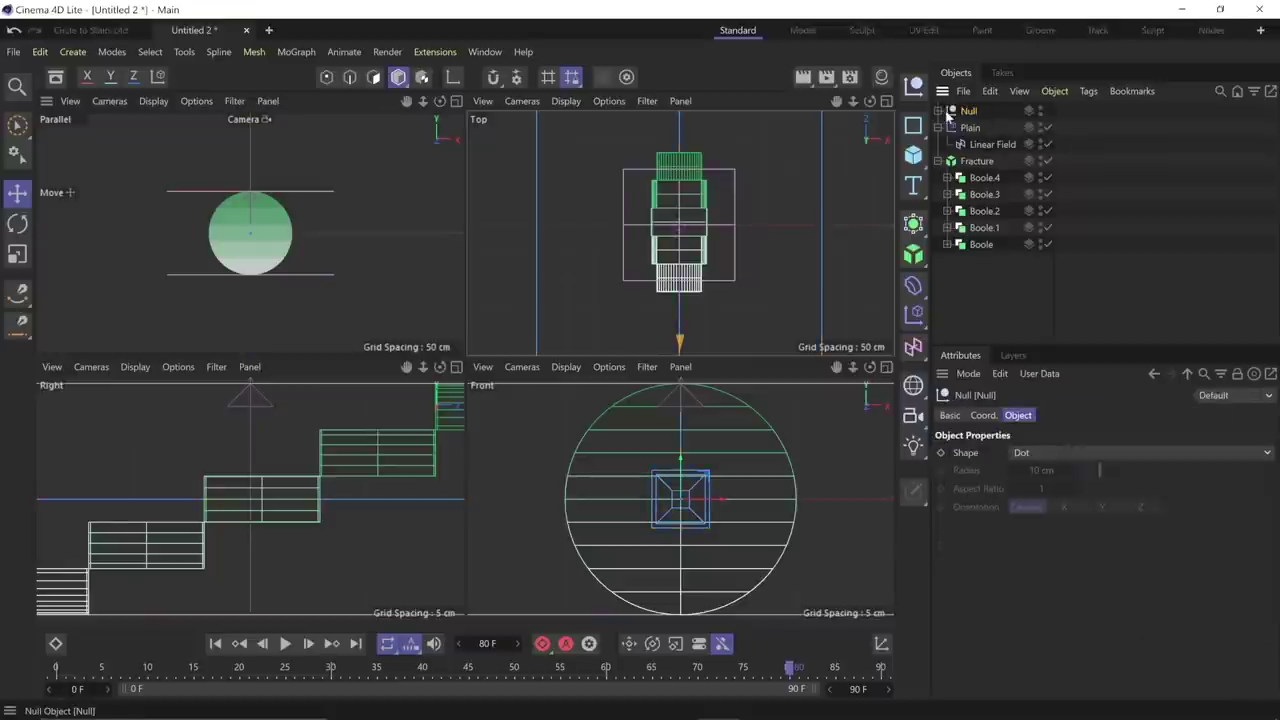
pyautogui.click(940, 112)
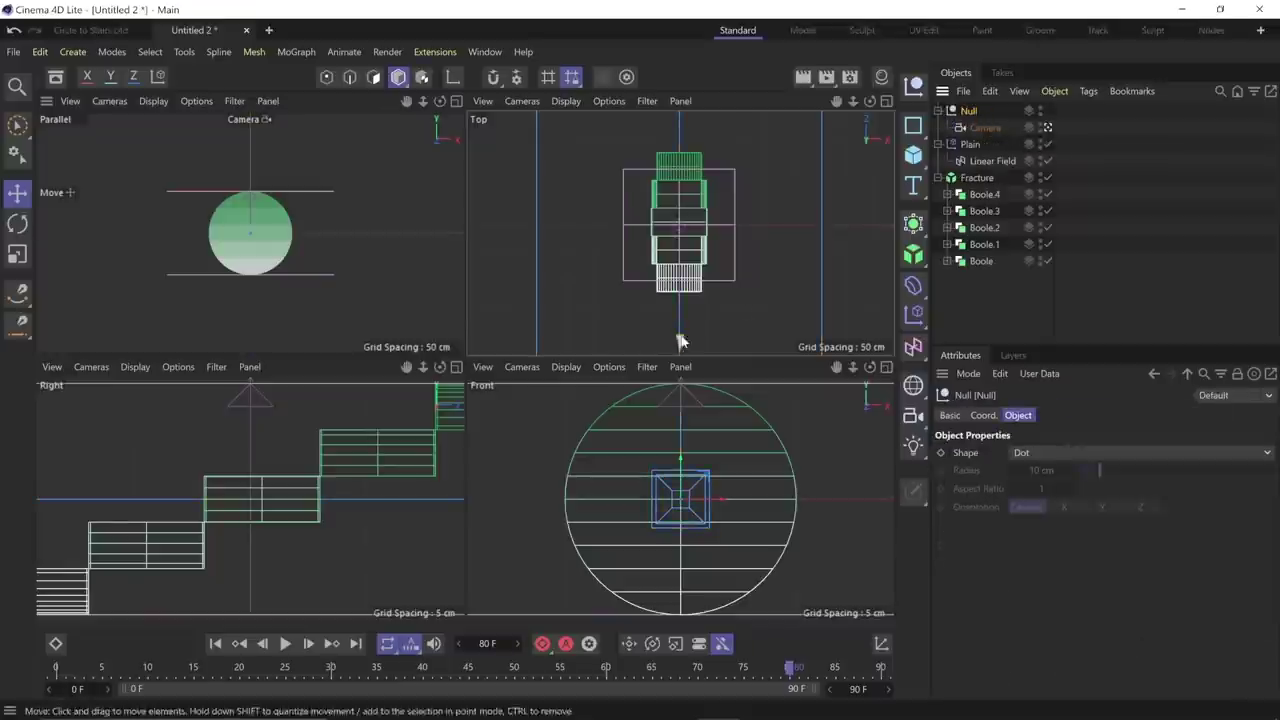
# - Enable axis editing and move the Null's axis 500 cm along Z to the centre of the stair blocks
pyautogui.scroll(-3, 620, 342)
pyautogui.scroll(-5, 787, 228)
pyautogui.scroll(-4, 702, 208)
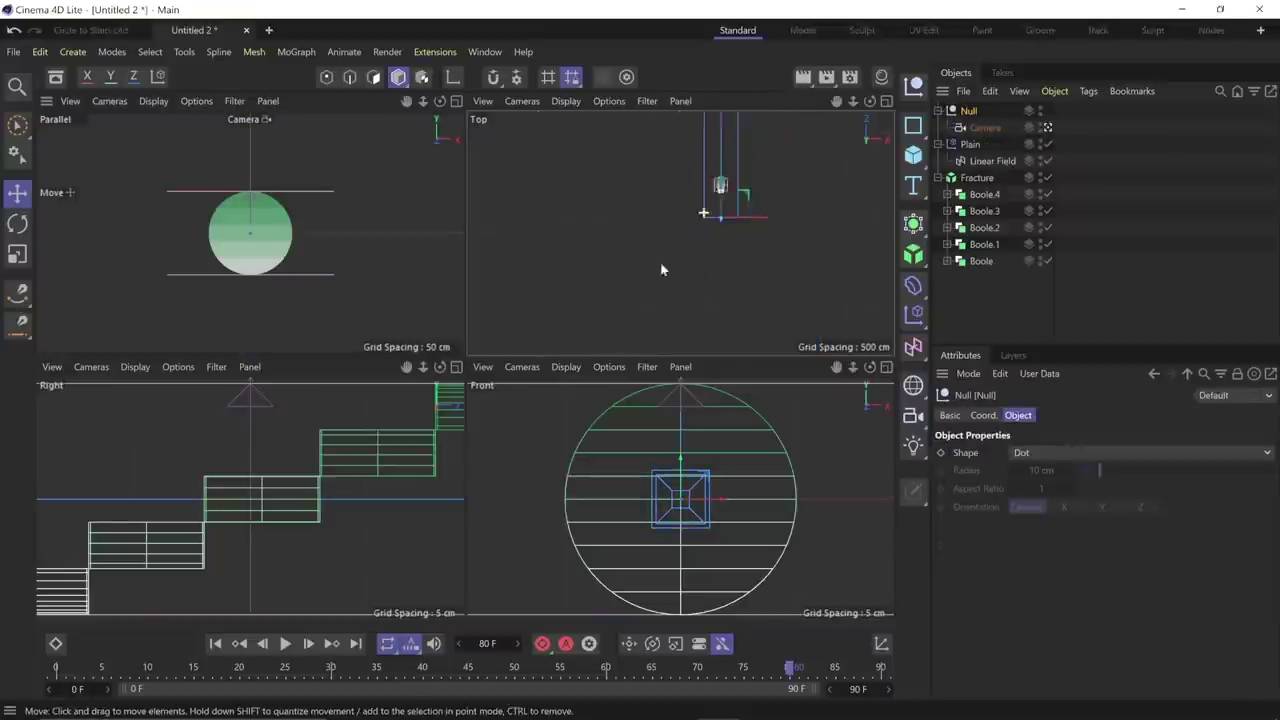
pyautogui.scroll(4, 716, 204)
pyautogui.keyDown('alt'); pyautogui.moveTo(716, 204); pyautogui.dragTo(626, 286, button='middle'); pyautogui.keyUp('alt')
pyautogui.middleClick(626, 288)
pyautogui.scroll(2, 402, 472)
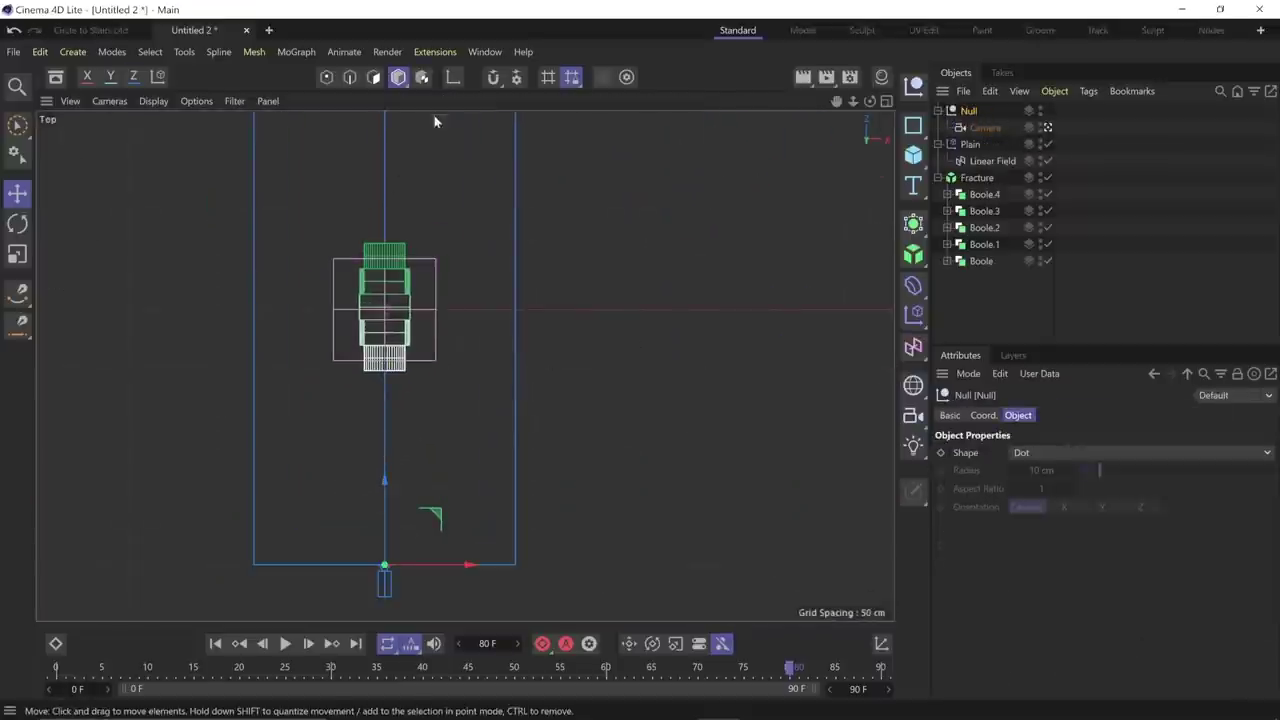
pyautogui.click(453, 77)
pyautogui.moveTo(386, 481); pyautogui.dragTo(390, 250)
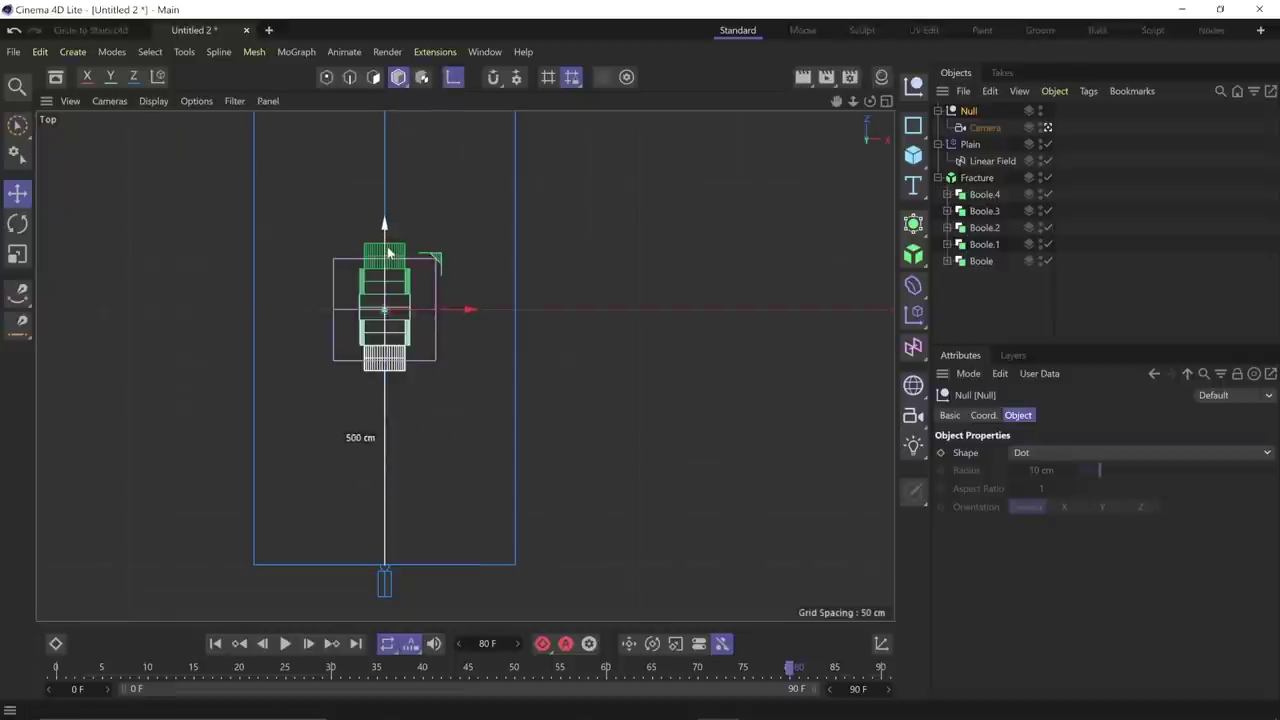
# - Keyframe the Null's heading rotation from 0° at frame 10 to 90° at frame 80, then maximize the camera view
pyautogui.middleClick(446, 333)
pyautogui.moveTo(57, 667); pyautogui.dragTo(147, 685)
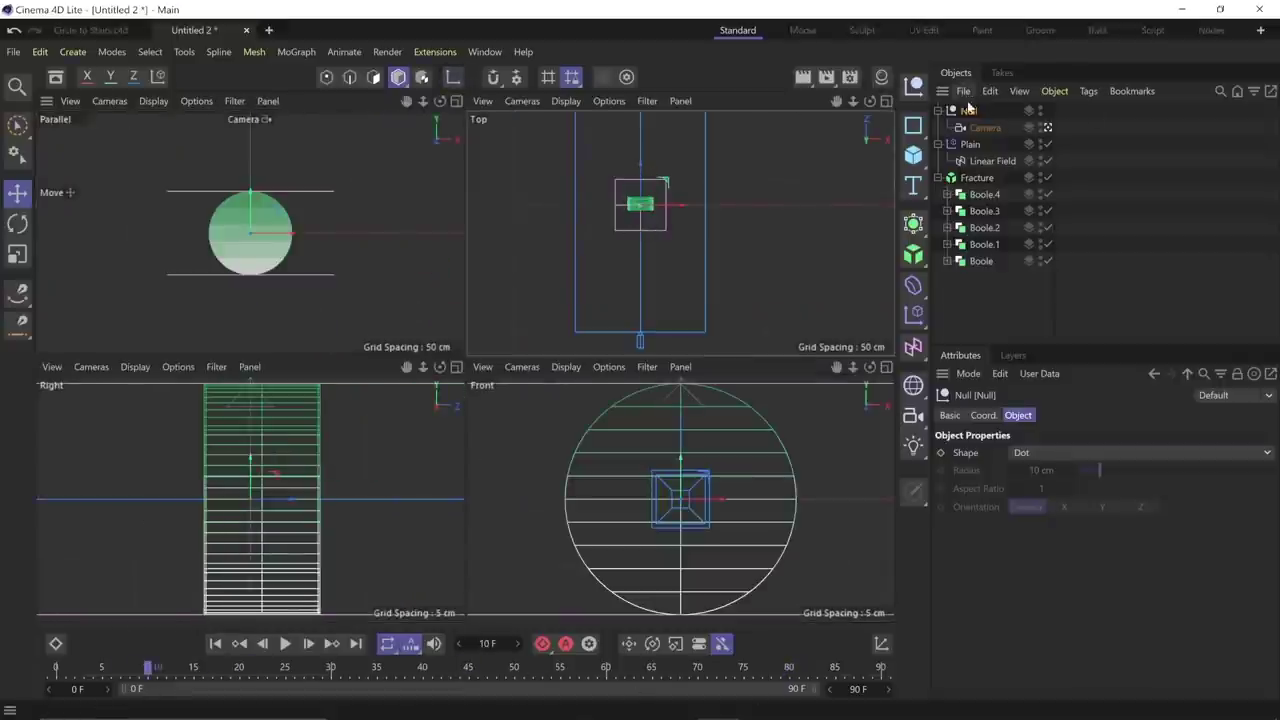
pyautogui.click(983, 415)
pyautogui.moveTo(1096, 456); pyautogui.dragTo(1108, 457)
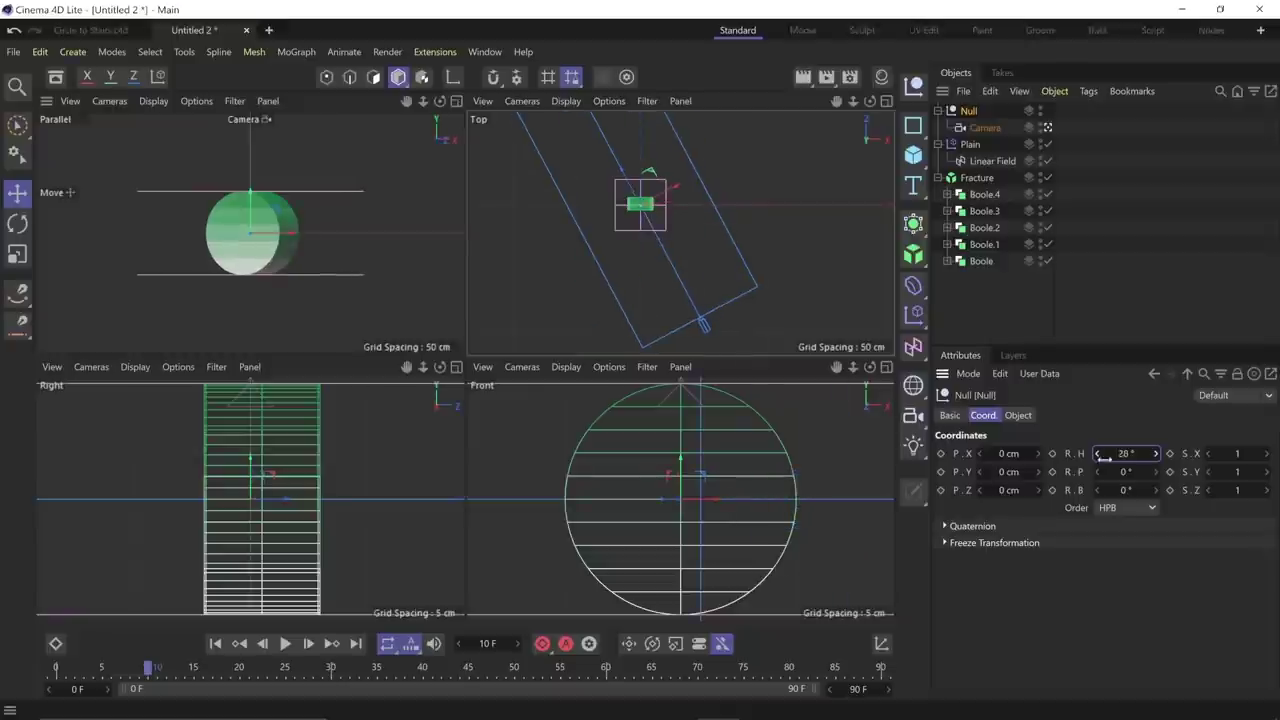
pyautogui.hotkey('ctrl', 'z')
pyautogui.moveTo(150, 670); pyautogui.dragTo(640, 686)
pyautogui.write('90')
pyautogui.press('Return')
pyautogui.click(457, 101)
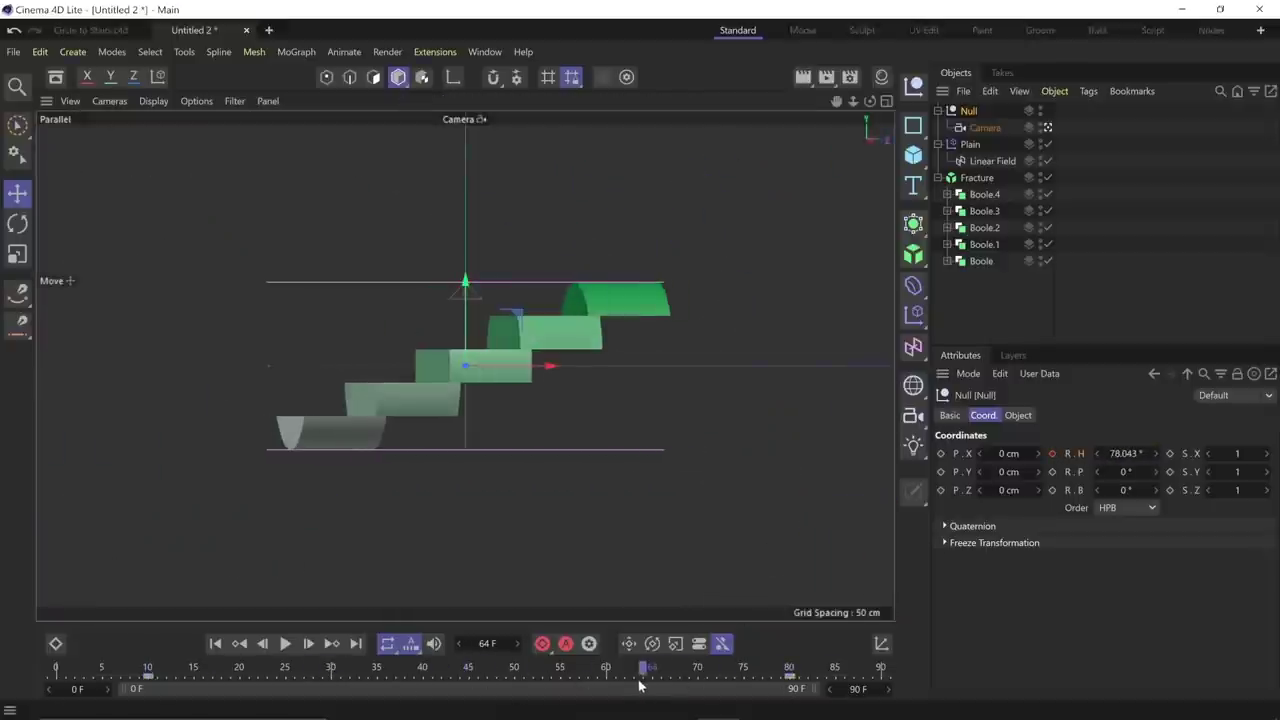
# - Open the Dope Sheet timeline, enlarge it and expand the curves of the Null's Rotation H and the Linear Field's Min track
pyautogui.click(485, 52)
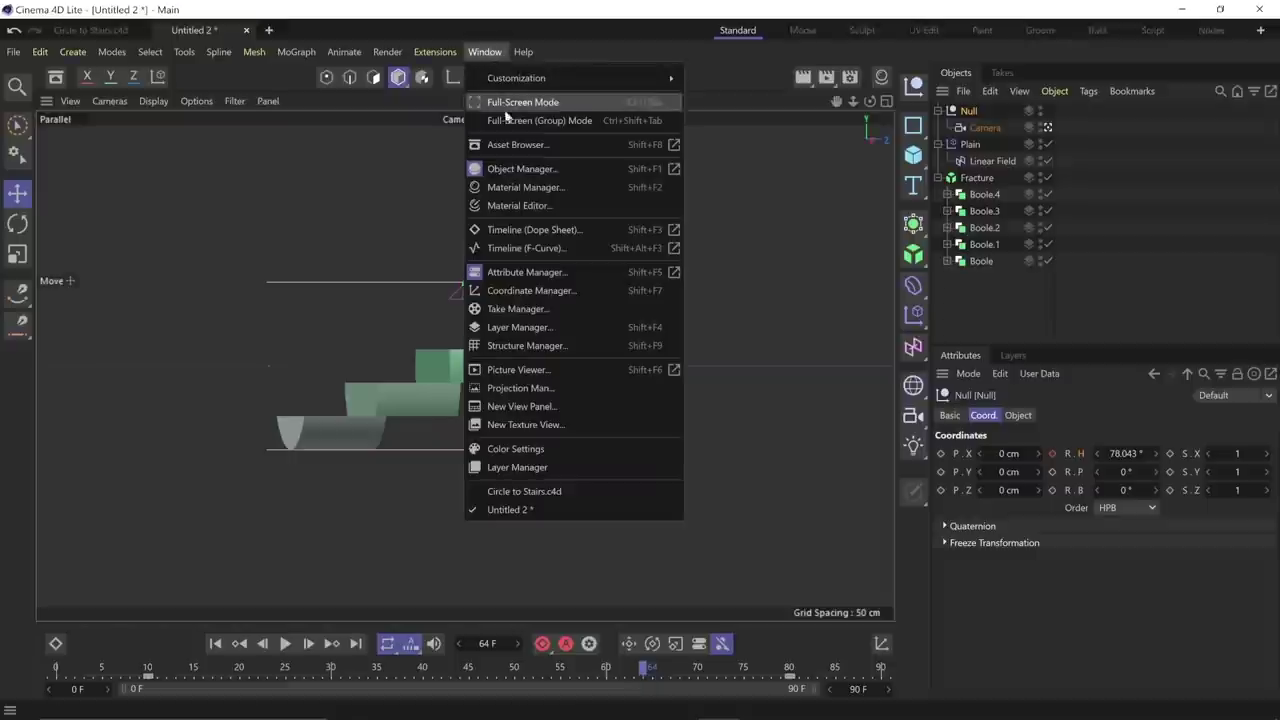
pyautogui.click(535, 229)
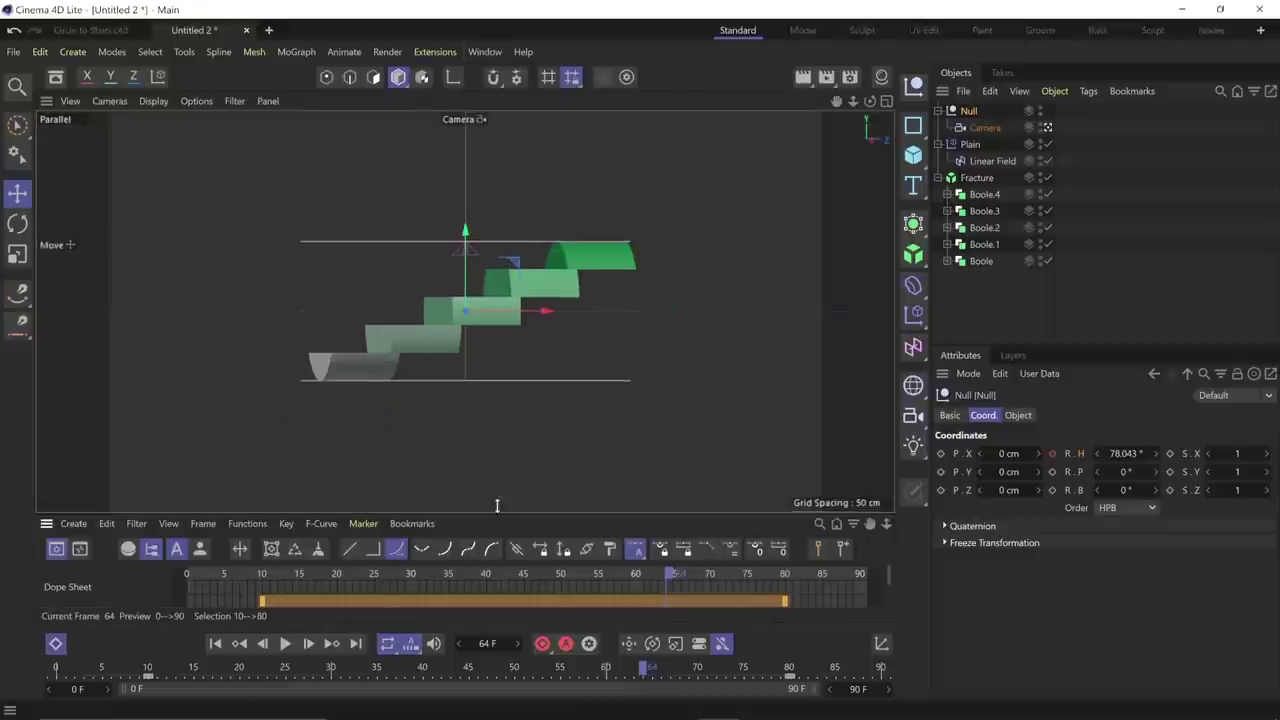
pyautogui.moveTo(496, 505); pyautogui.dragTo(500, 402)
pyautogui.click(78, 558)
pyautogui.click(51, 538)
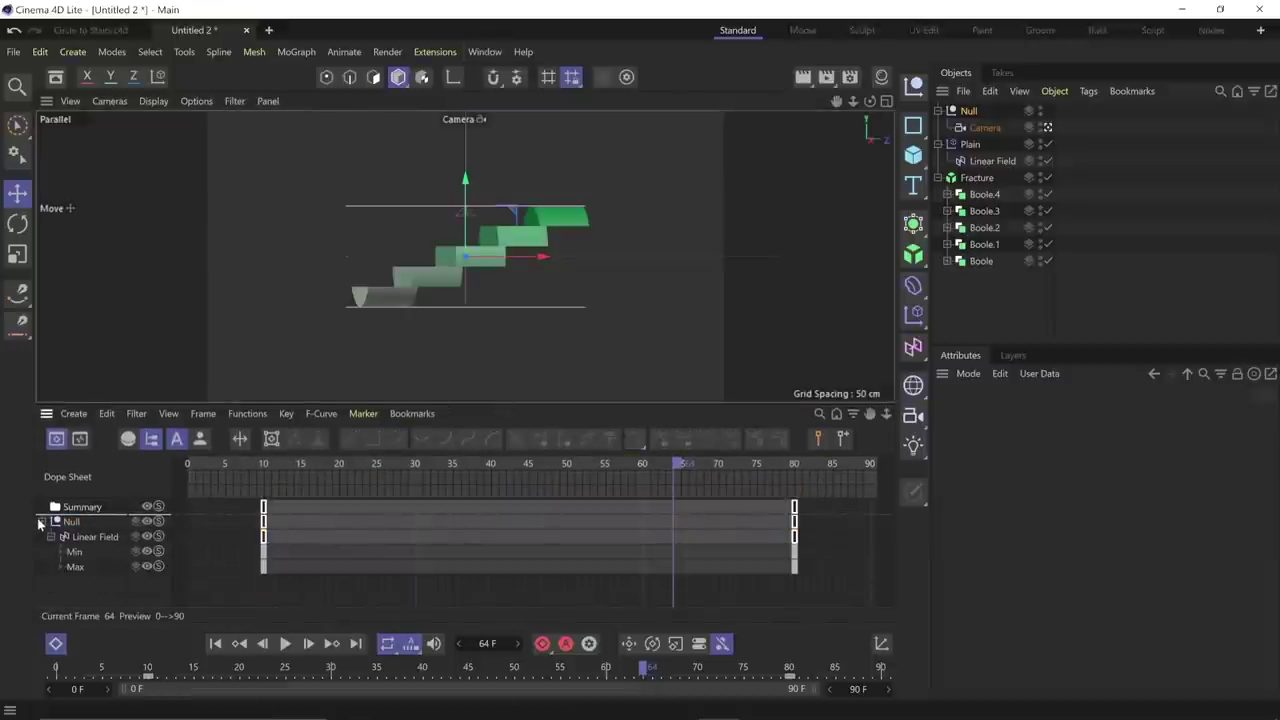
pyautogui.click(42, 522)
pyautogui.click(51, 537)
pyautogui.doubleClick(83, 554)
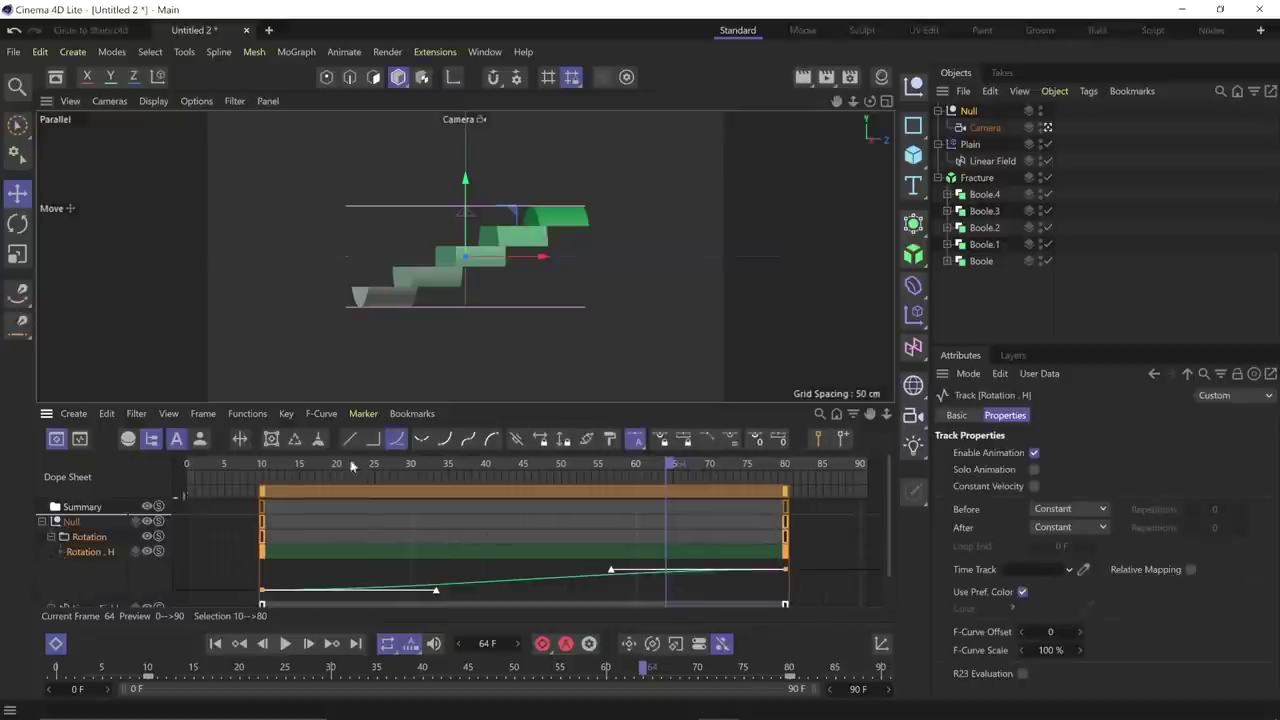
pyautogui.scroll(-2, 890, 553)
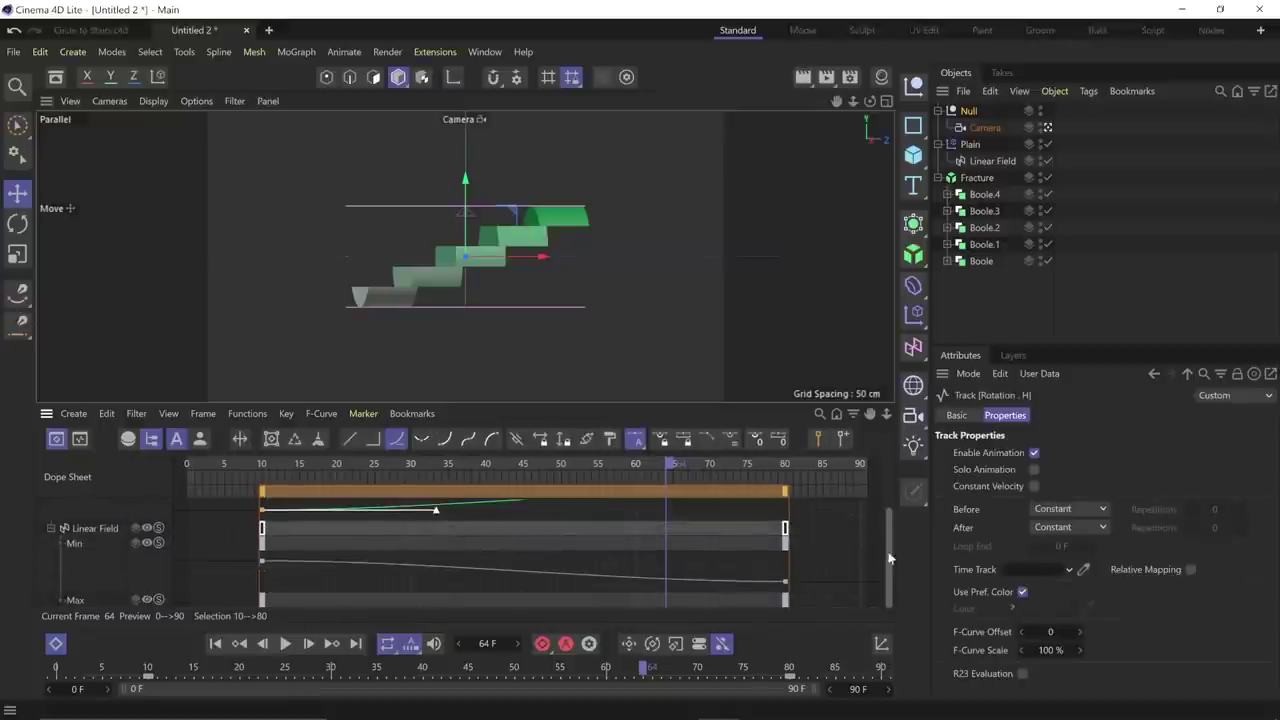
pyautogui.moveTo(764, 401); pyautogui.dragTo(764, 358)
# - Retime the Linear Field's keys to start at frame 20 and end at frame 70, and scrub the animation
pyautogui.click(489, 531)
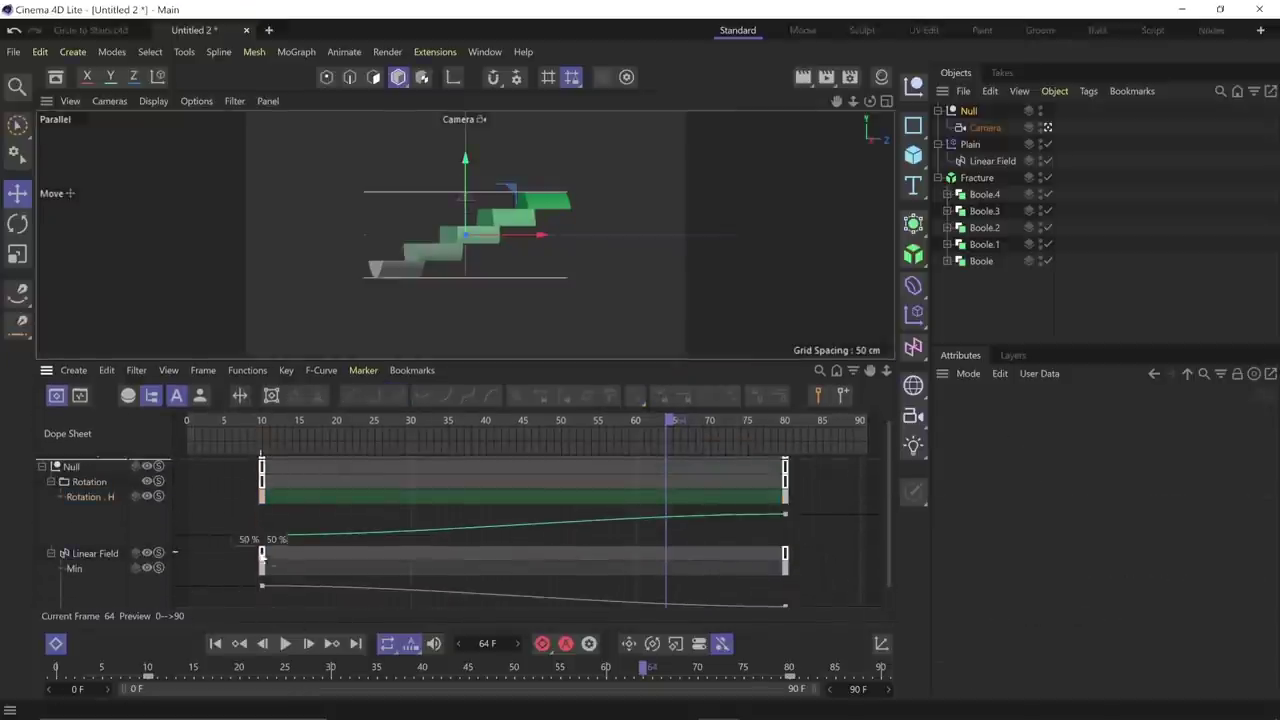
pyautogui.moveTo(263, 559); pyautogui.dragTo(337, 561)
pyautogui.moveTo(785, 560); pyautogui.dragTo(711, 563)
pyautogui.moveTo(460, 445); pyautogui.dragTo(502, 455)
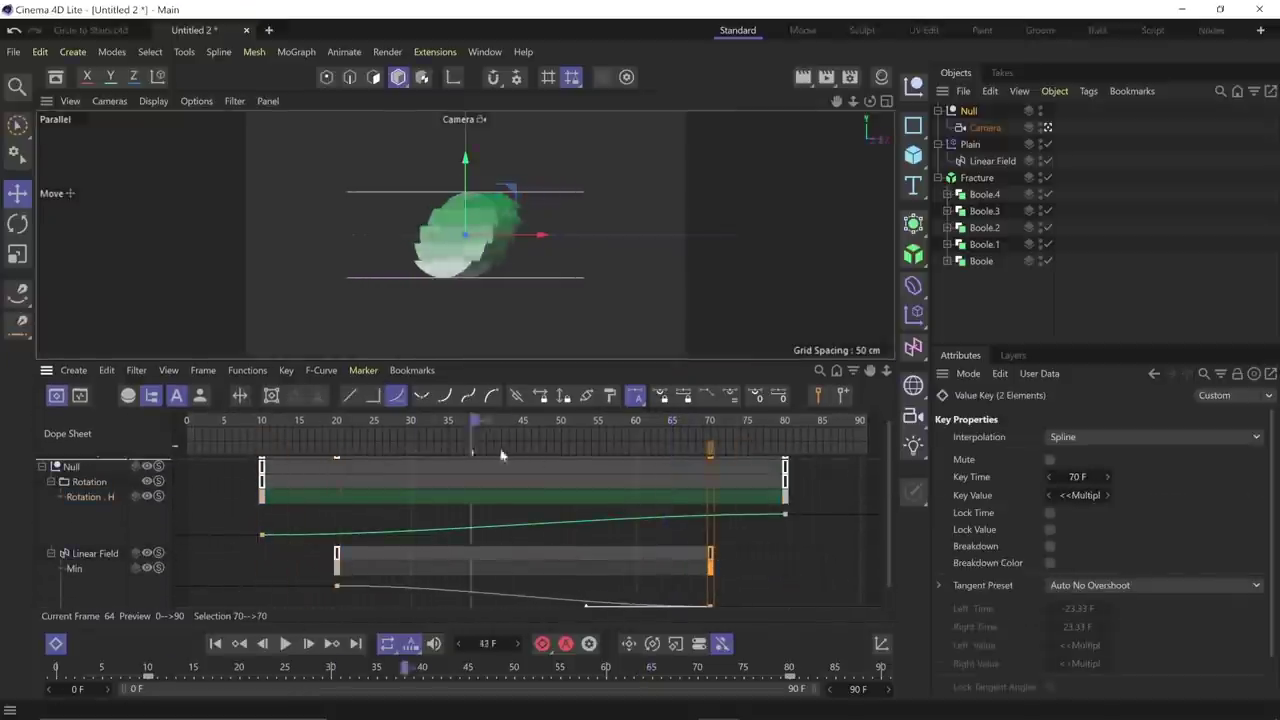
# - Switch to Circle to Stairs.c4d and examine the first Boole's gradient material and its shader, keeping the gradient type at 3D - Linear
pyautogui.click(80, 30)
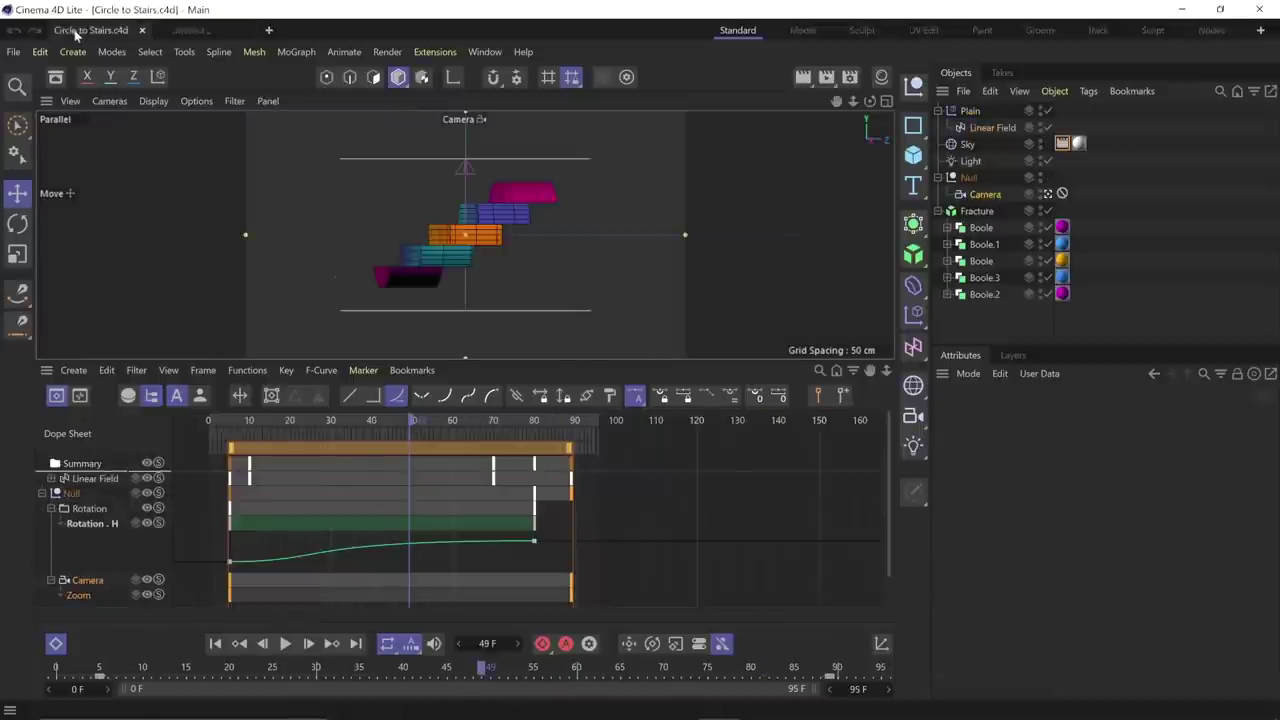
pyautogui.moveTo(514, 361); pyautogui.dragTo(514, 458)
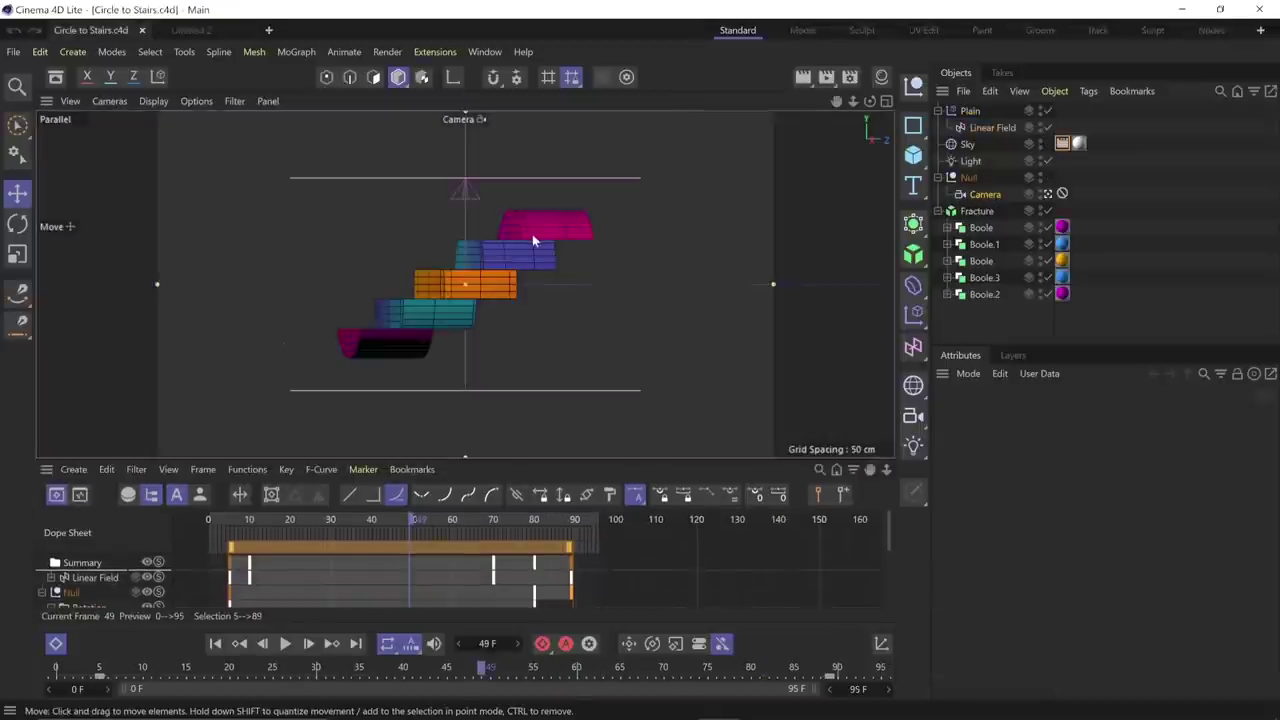
pyautogui.click(1062, 227)
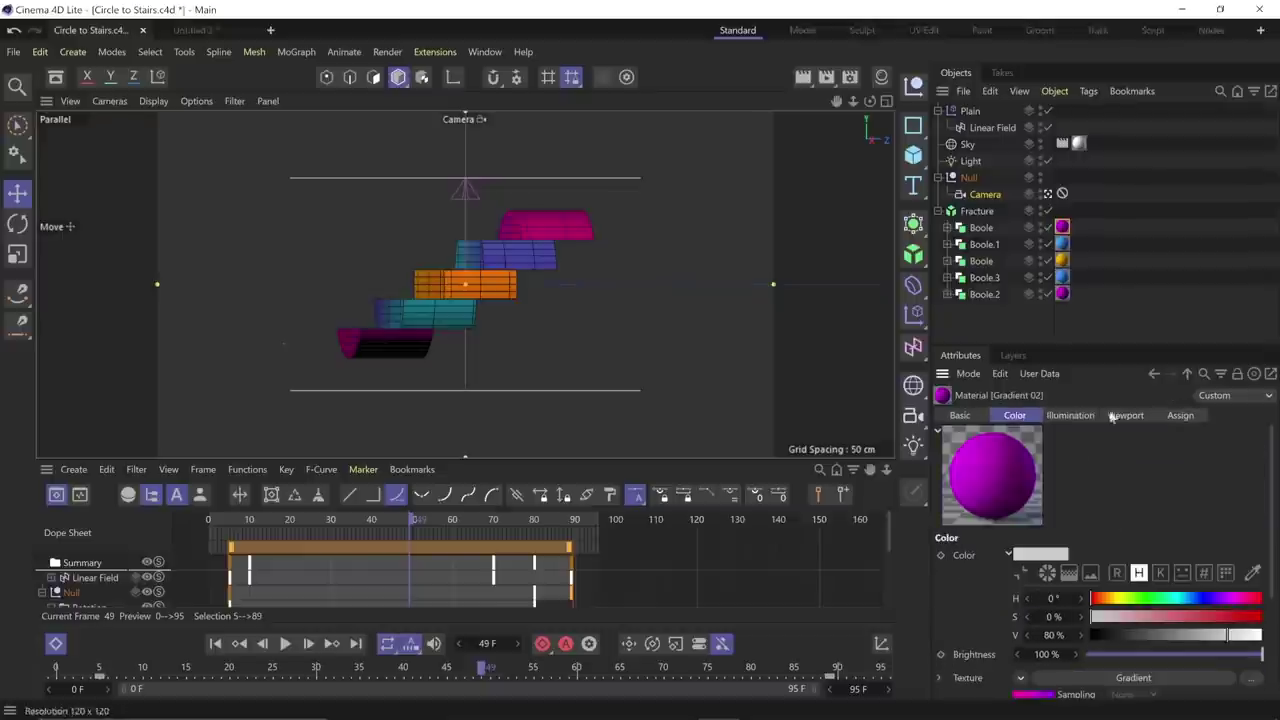
pyautogui.moveTo(1107, 344); pyautogui.dragTo(1098, 154)
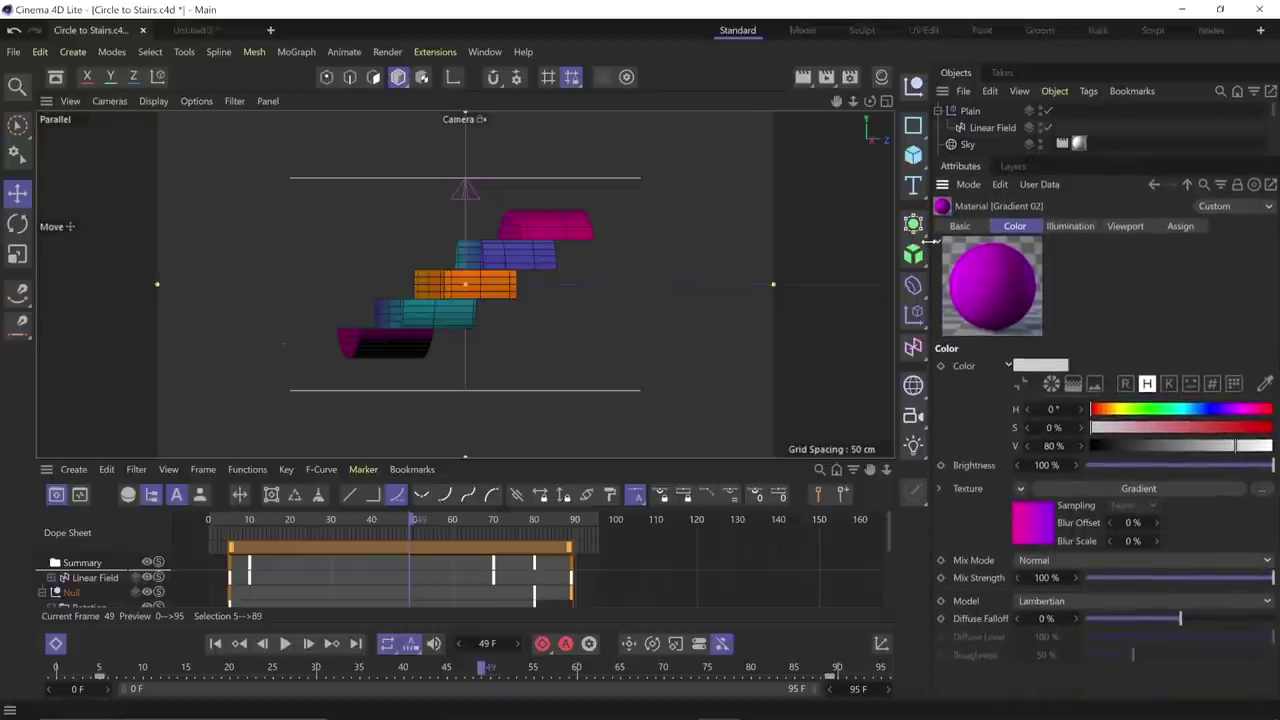
pyautogui.moveTo(928, 241); pyautogui.dragTo(846, 241)
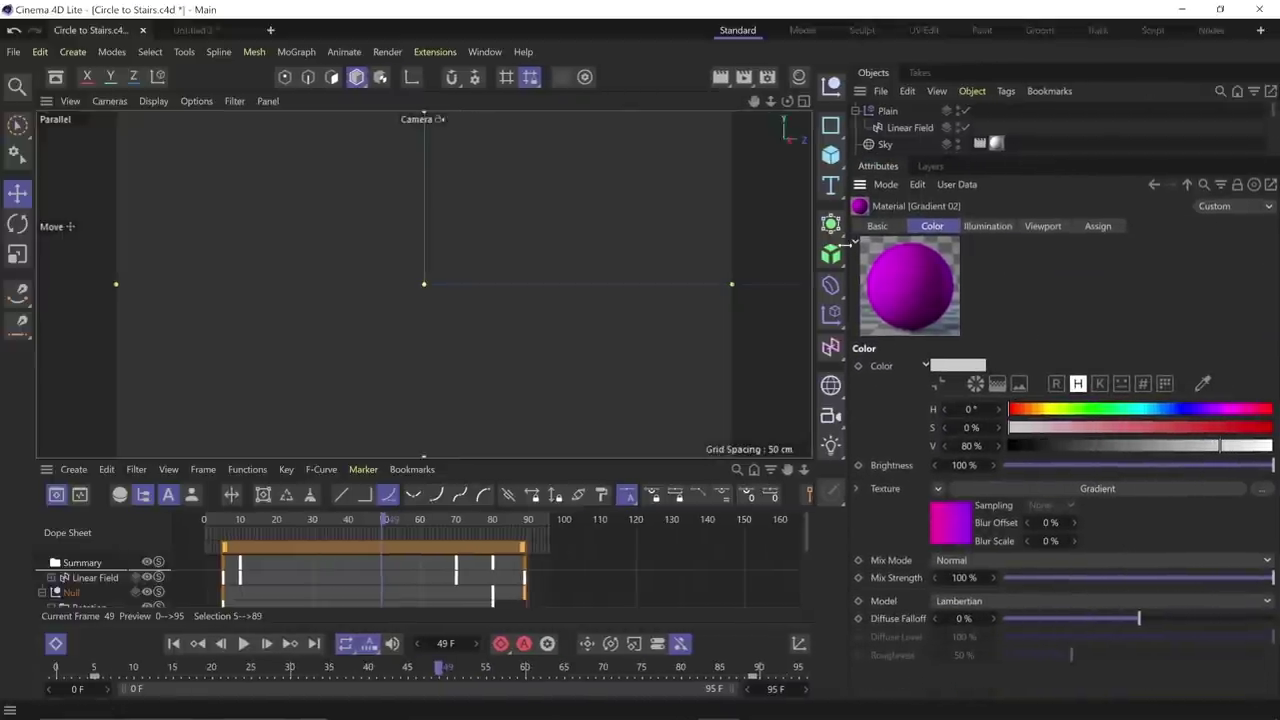
pyautogui.click(940, 531)
pyautogui.click(1240, 428)
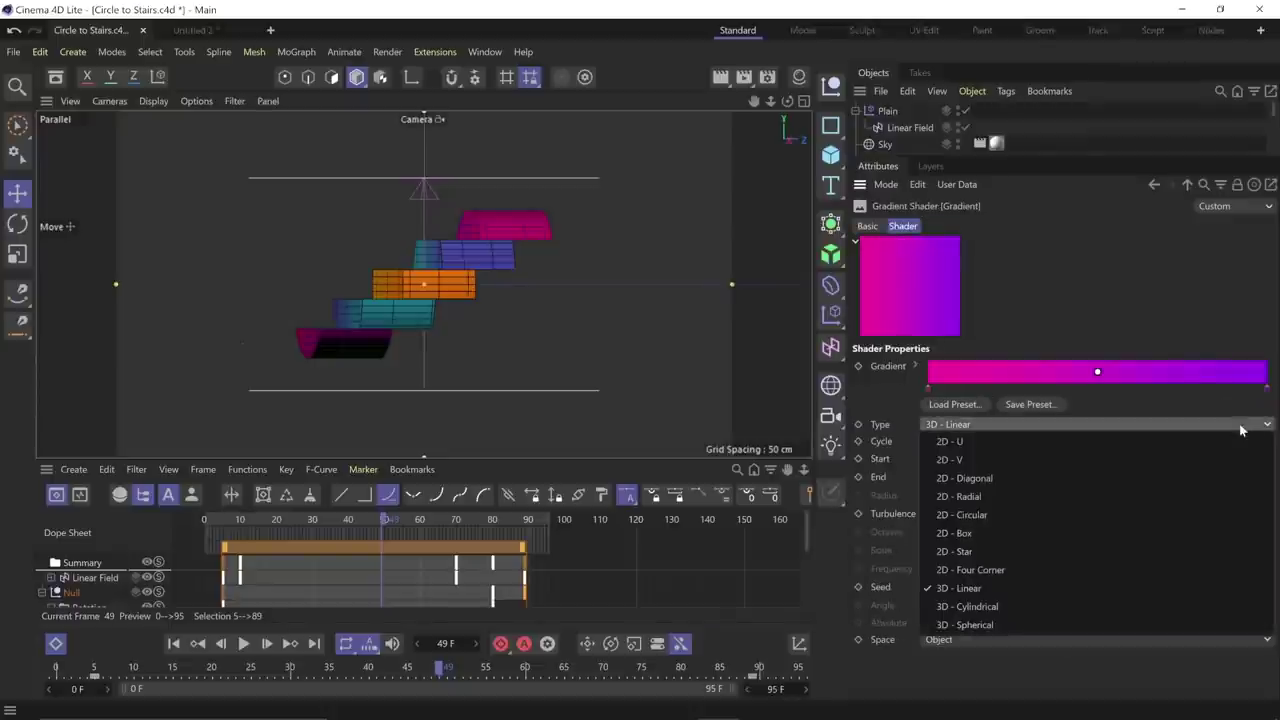
pyautogui.click(1173, 593)
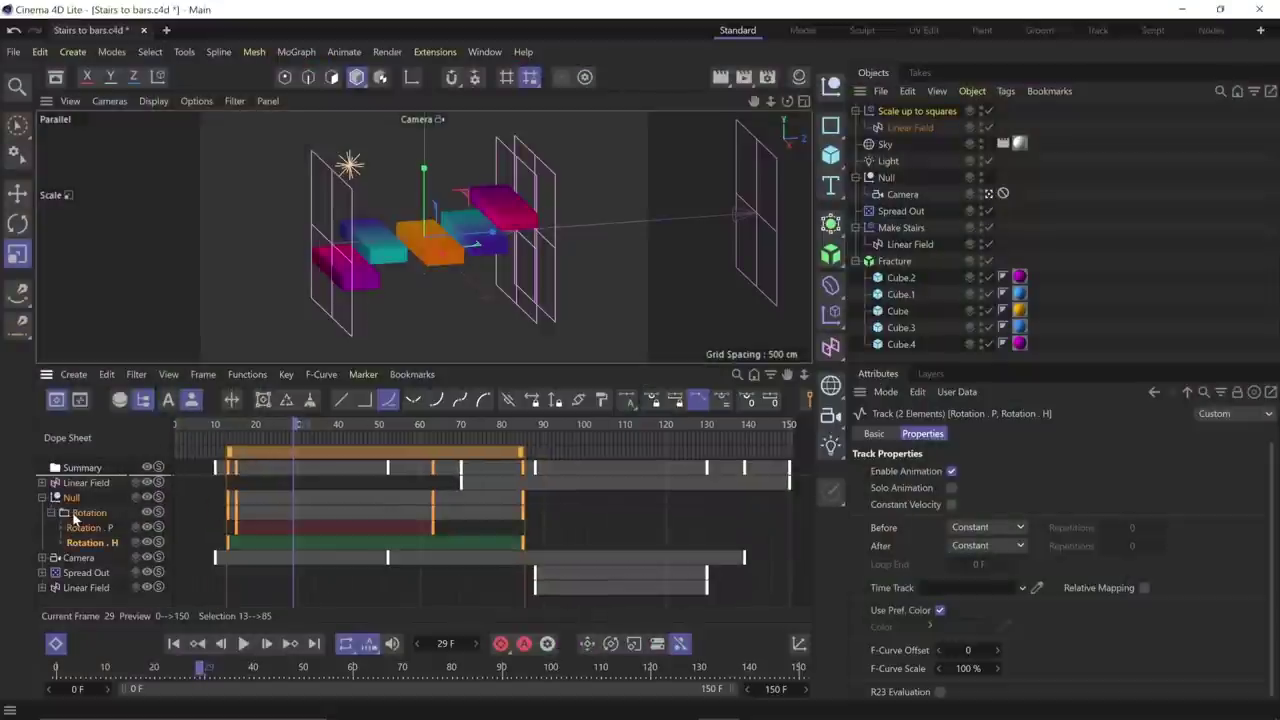
# - Examine the Null's Rotation P and Rotation H curves in Stairs to bars.c4d while scrubbing from about frame 15 to 47
pyautogui.click(57, 541)
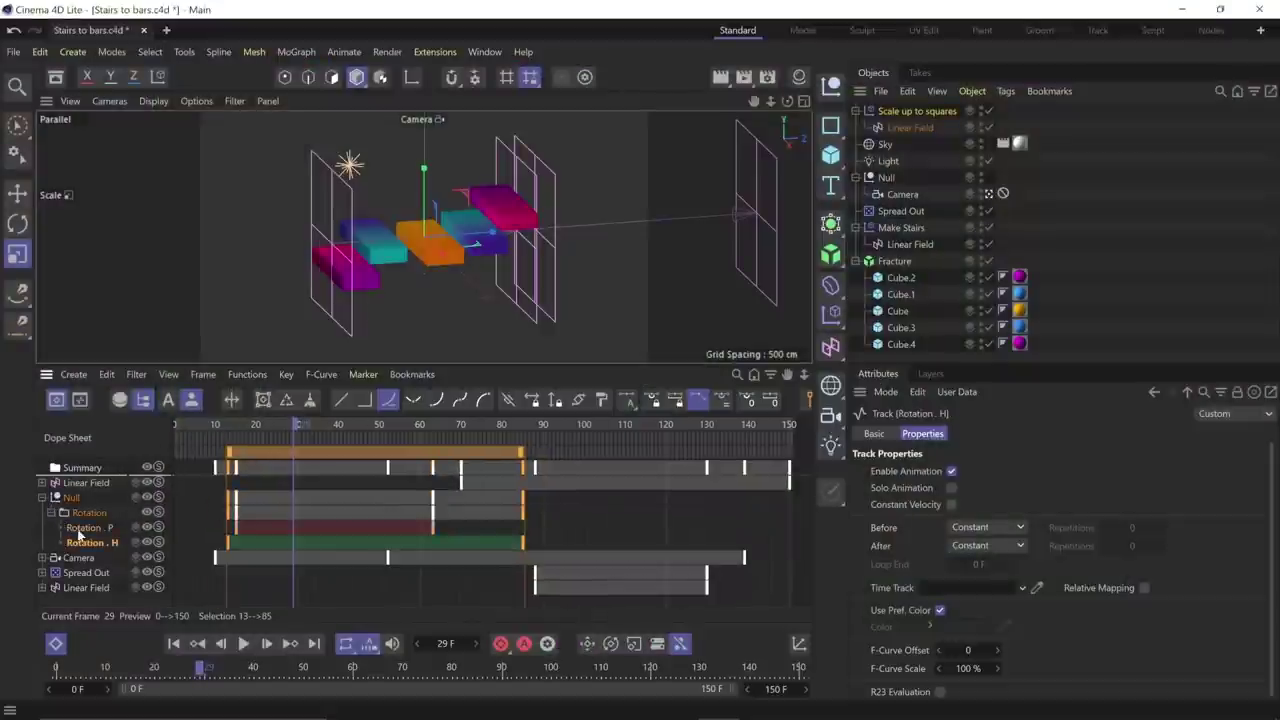
pyautogui.click(78, 530)
pyautogui.moveTo(63, 531); pyautogui.dragTo(68, 580)
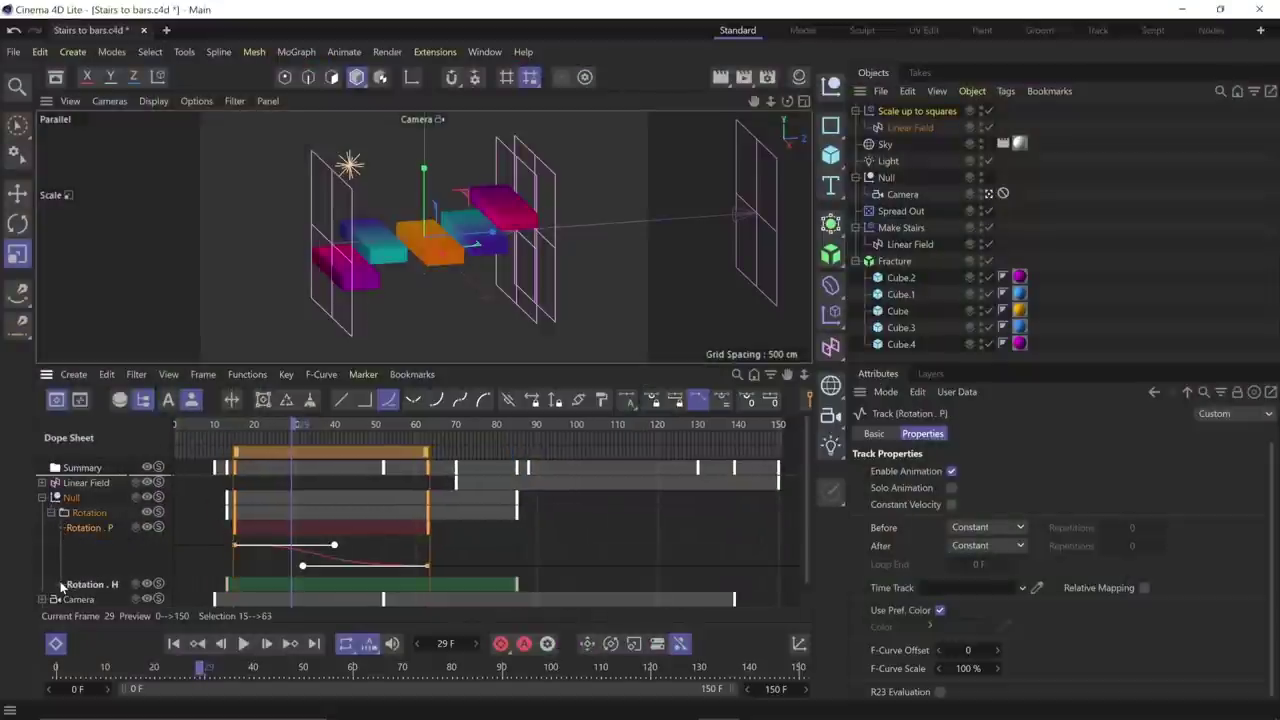
pyautogui.click(61, 585)
pyautogui.moveTo(806, 482); pyautogui.dragTo(809, 523)
pyautogui.moveTo(232, 422); pyautogui.dragTo(363, 482)
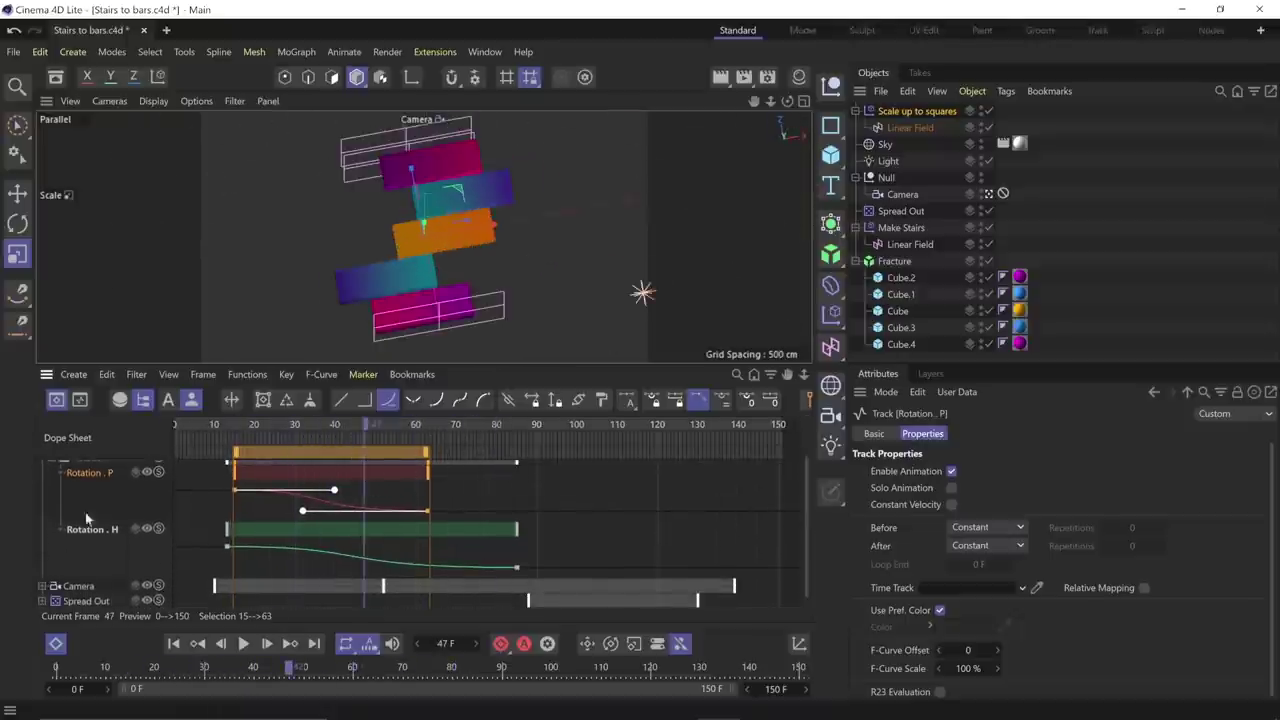
pyautogui.scroll(3, 51, 513)
pyautogui.click(42, 497)
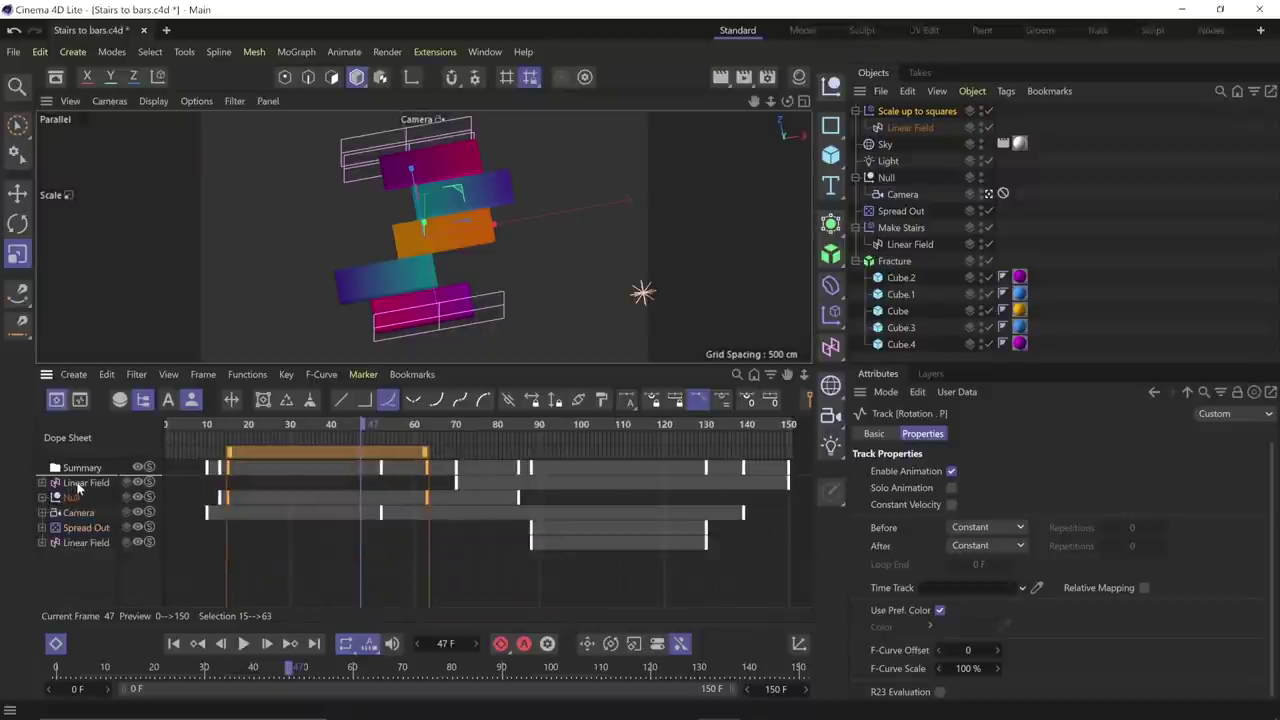
# - Scrub the timeline to frame 120 to review how the animated Linear Field drives the Scale up to squares effector
pyautogui.click(80, 483)
pyautogui.moveTo(458, 431); pyautogui.dragTo(645, 445)
pyautogui.click(909, 111)
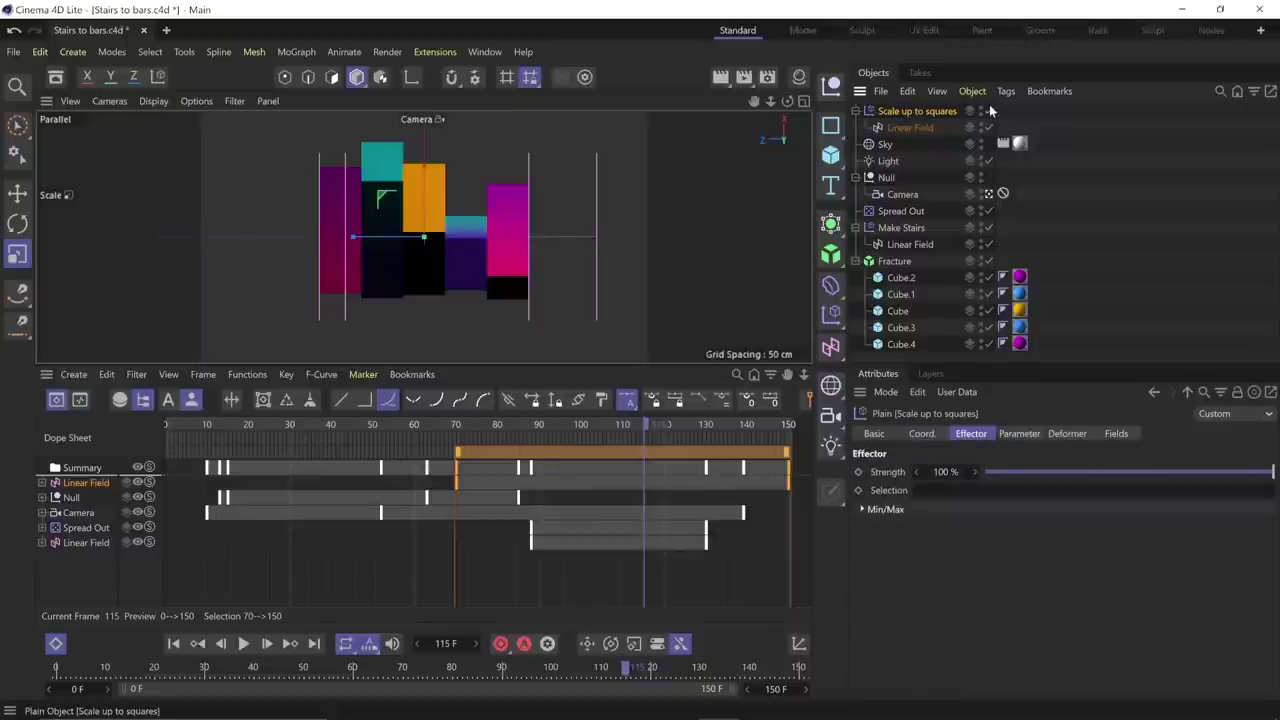
pyautogui.click(910, 128)
pyautogui.moveTo(645, 430)
pyautogui.mouseDown()
pyautogui.moveTo(615, 430)
pyautogui.moveTo(667, 436)
pyautogui.mouseUp()
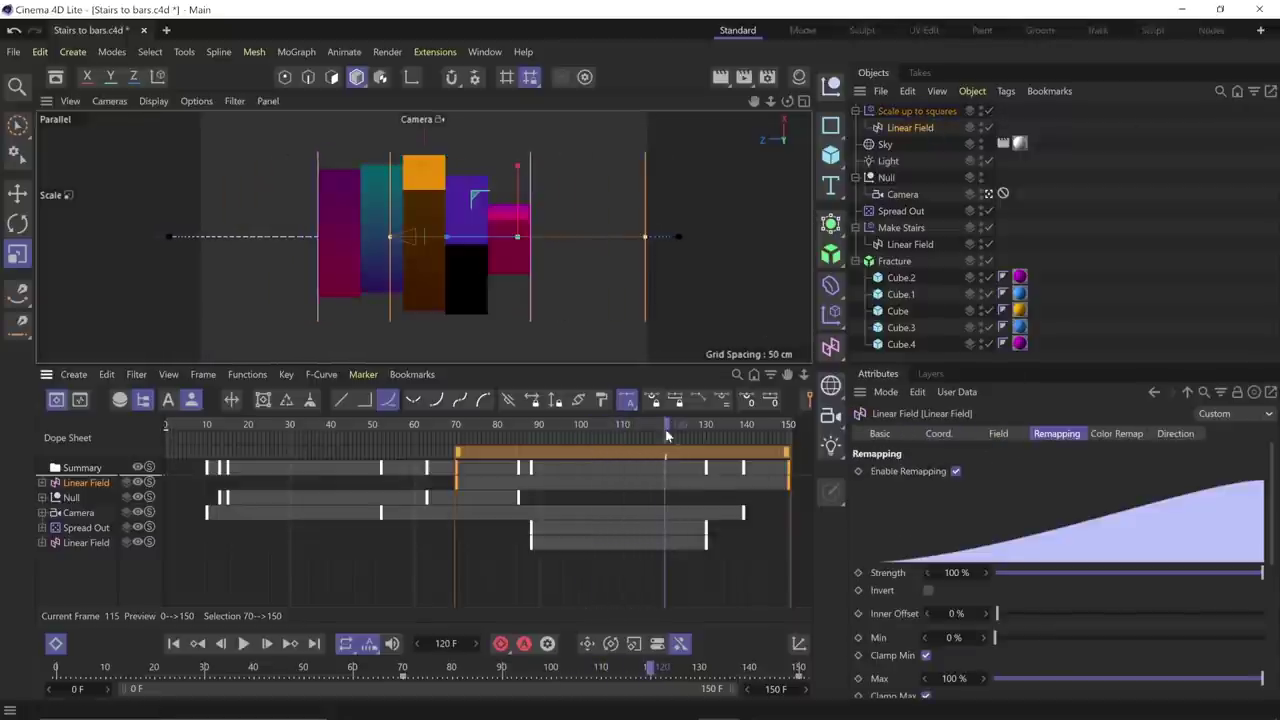
# - Review the Scale up to squares effector's transform parameters, toggling its rotation off and on, and scrub back to frame 112
pyautogui.click(915, 111)
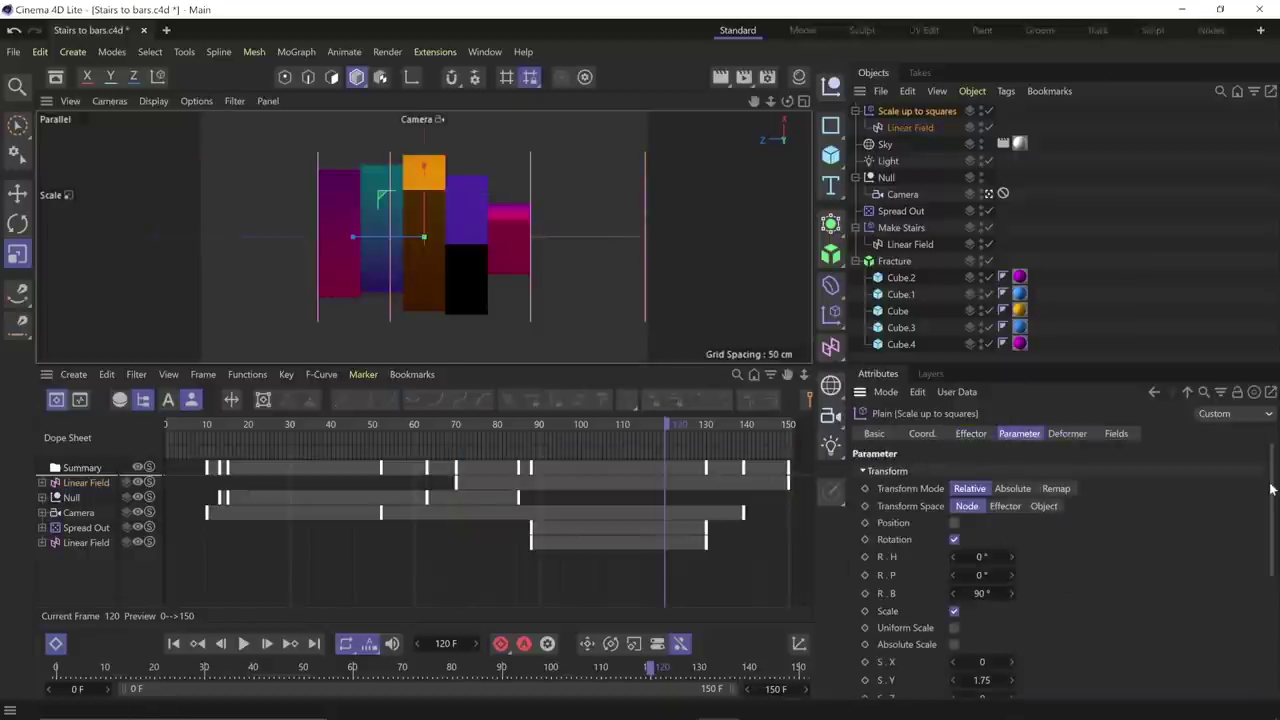
pyautogui.scroll(-3, 1041, 509)
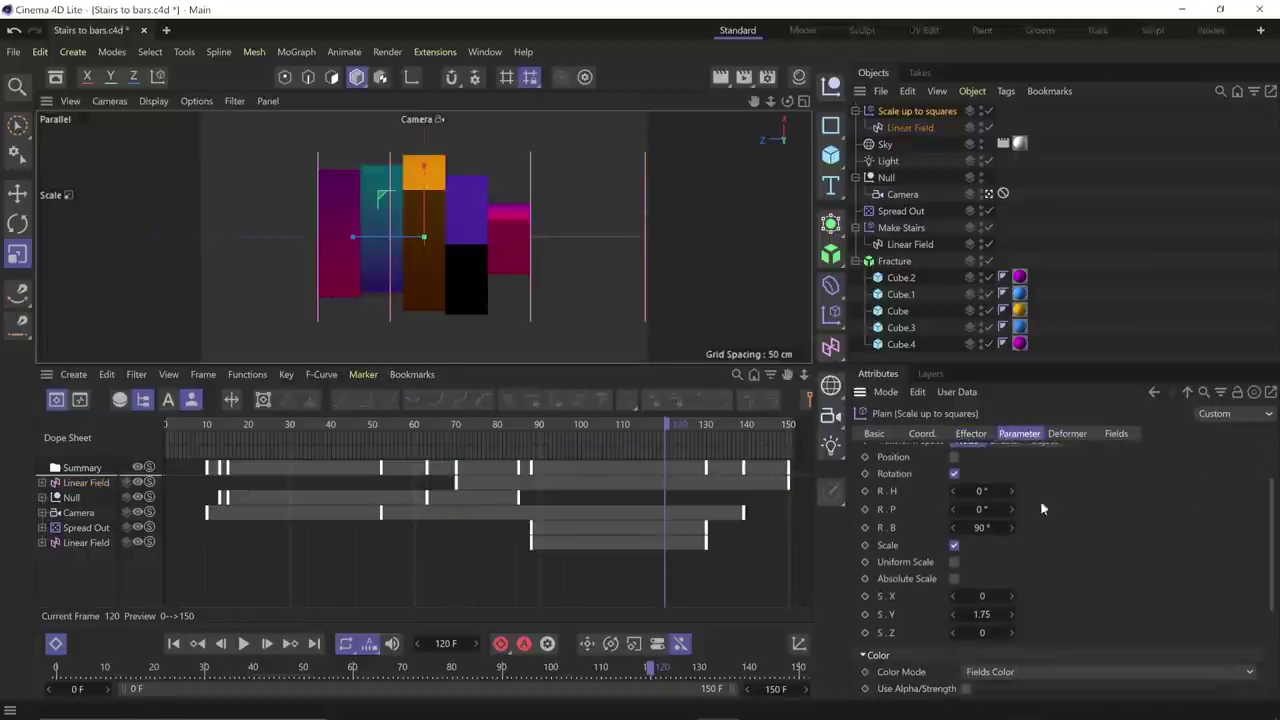
pyautogui.click(955, 474)
pyautogui.click(955, 474)
pyautogui.moveTo(666, 425); pyautogui.dragTo(632, 440)
# - Review the Spread Out effector's position settings and Strength curve, testing a strength of 16% and scrubbing to frame 107
pyautogui.click(900, 211)
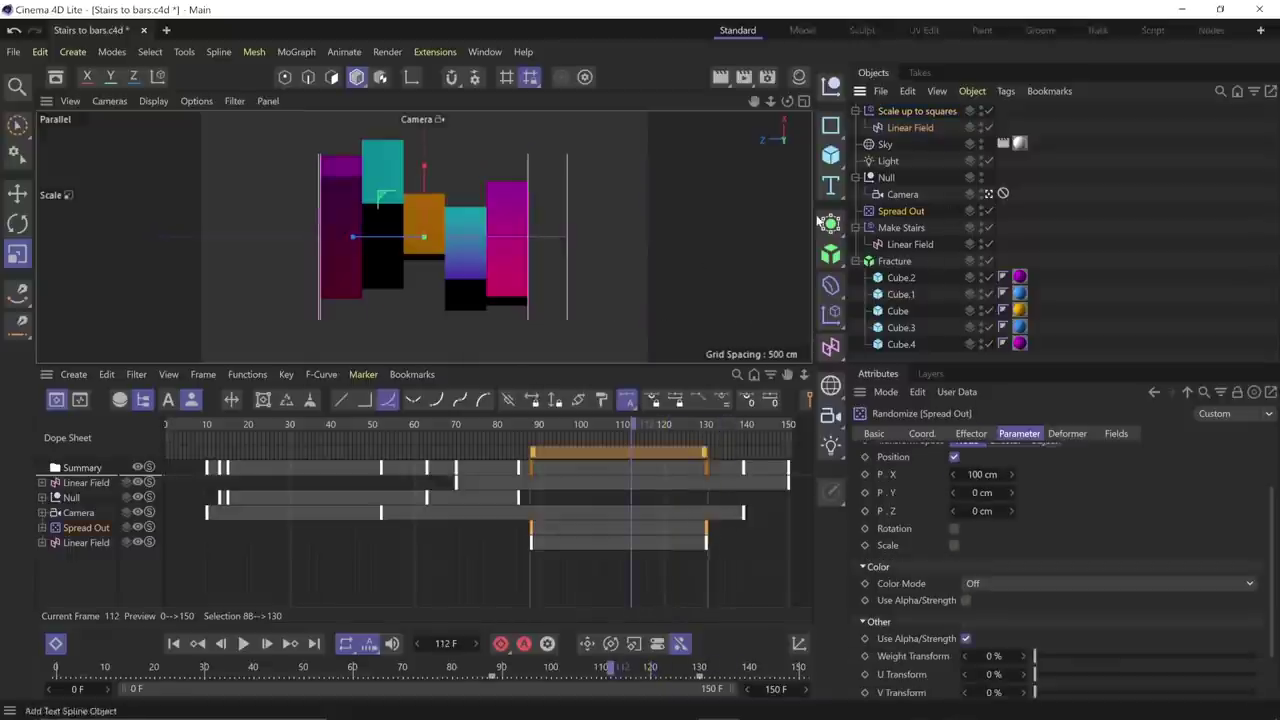
pyautogui.moveTo(632, 424)
pyautogui.mouseDown()
pyautogui.moveTo(561, 431)
pyautogui.moveTo(660, 431)
pyautogui.moveTo(631, 445)
pyautogui.mouseUp()
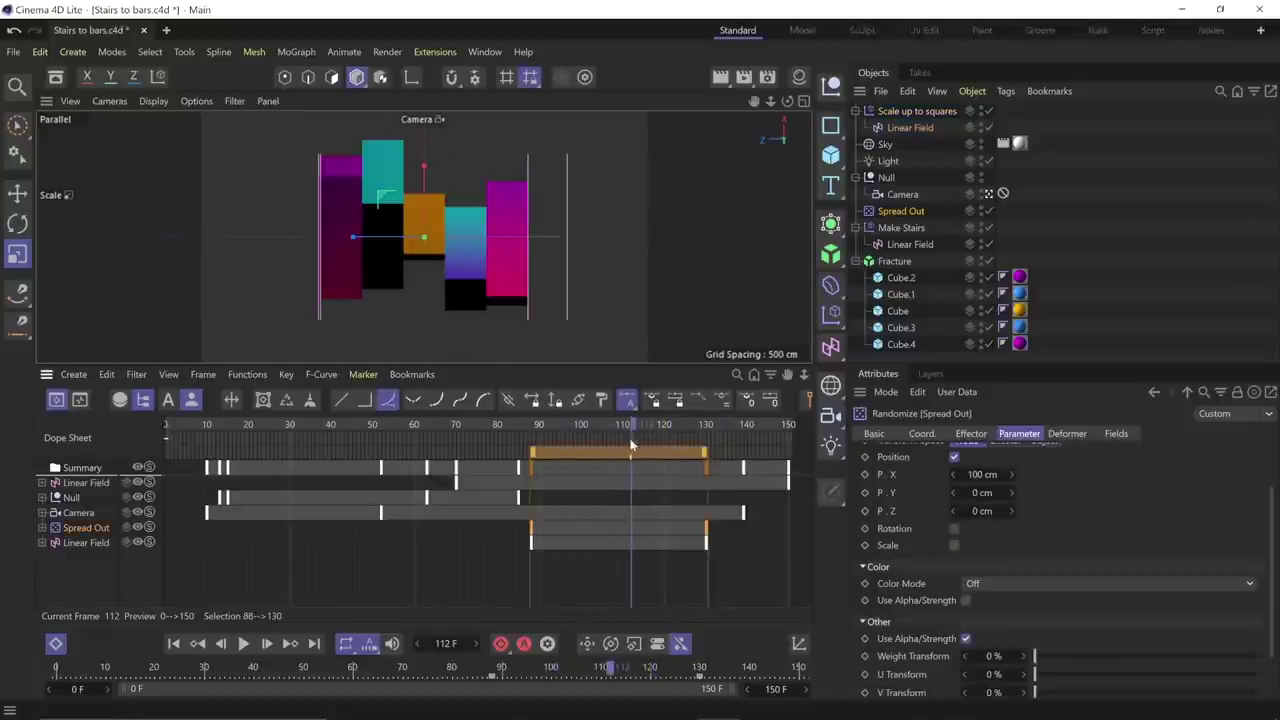
pyautogui.click(42, 528)
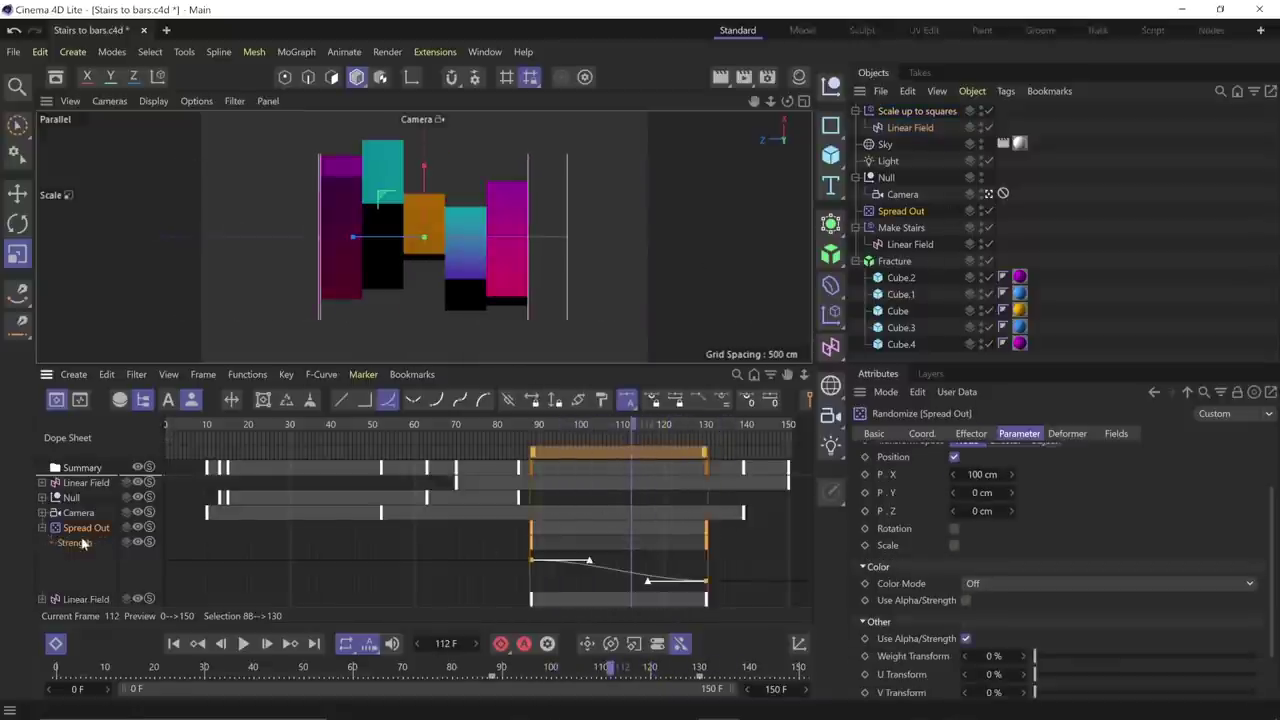
pyautogui.click(80, 543)
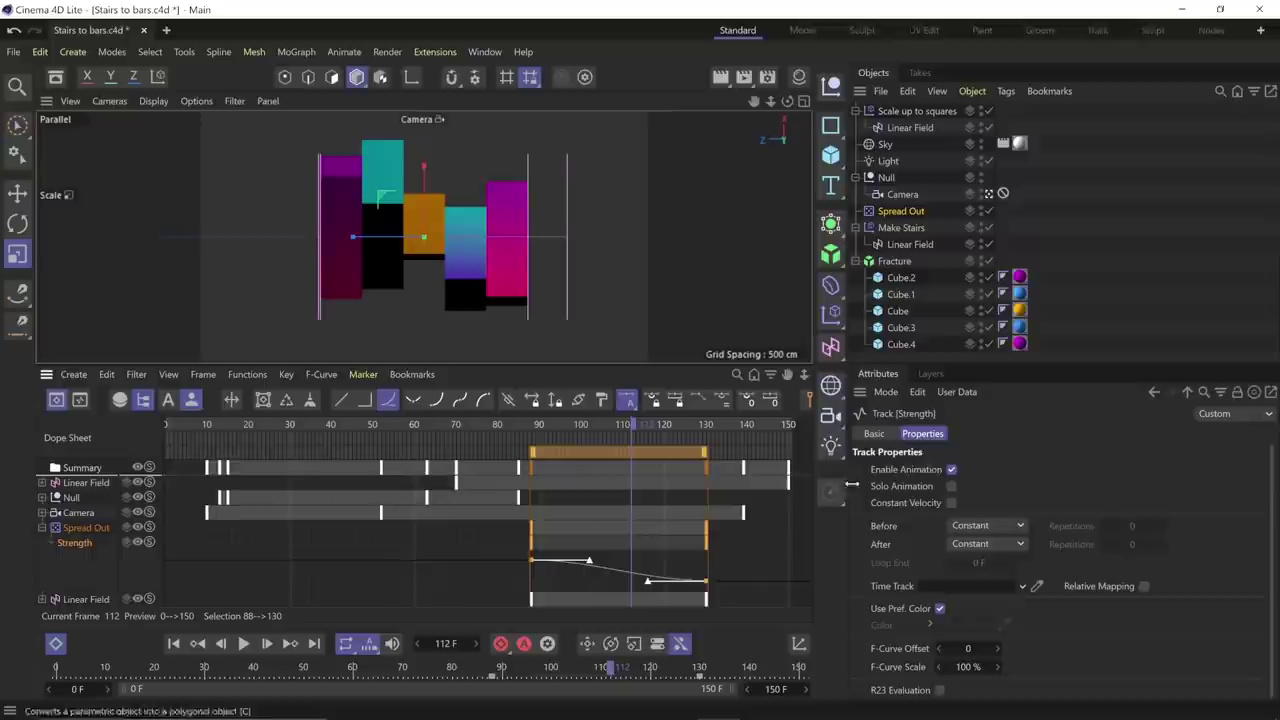
pyautogui.click(900, 212)
pyautogui.click(971, 434)
pyautogui.moveTo(1095, 472); pyautogui.dragTo(1033, 487)
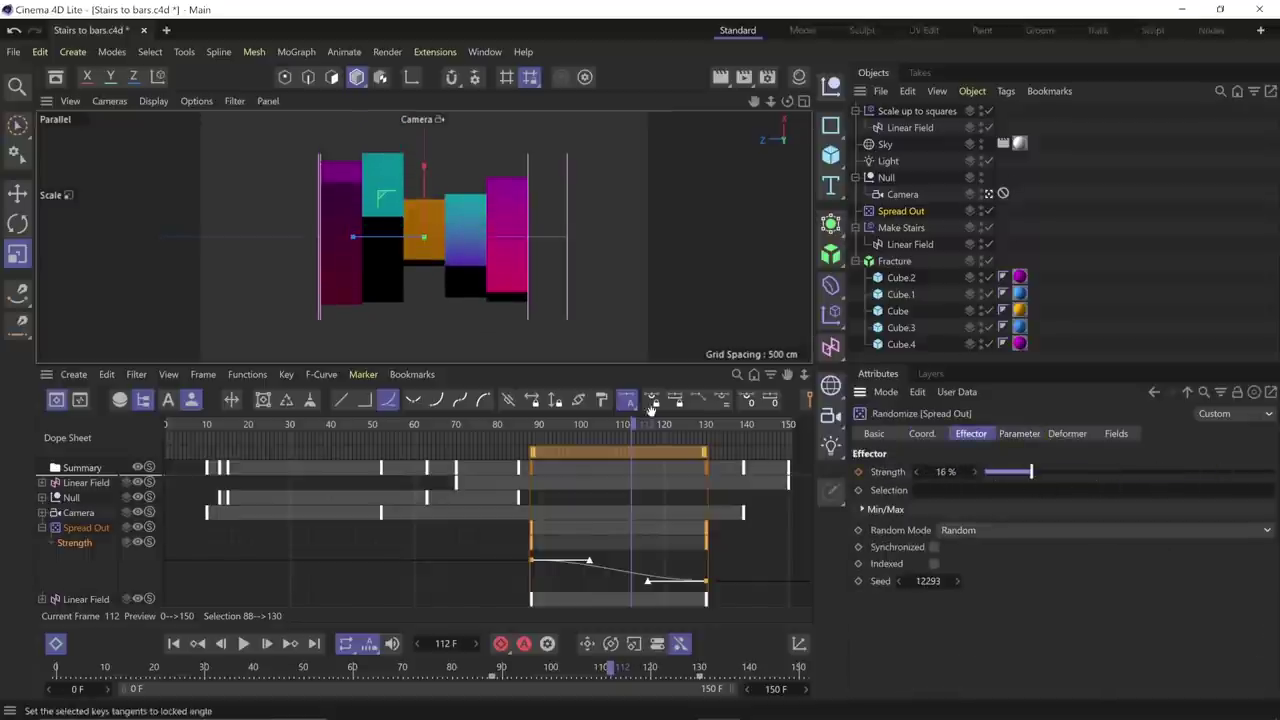
pyautogui.moveTo(652, 418); pyautogui.dragTo(610, 424)
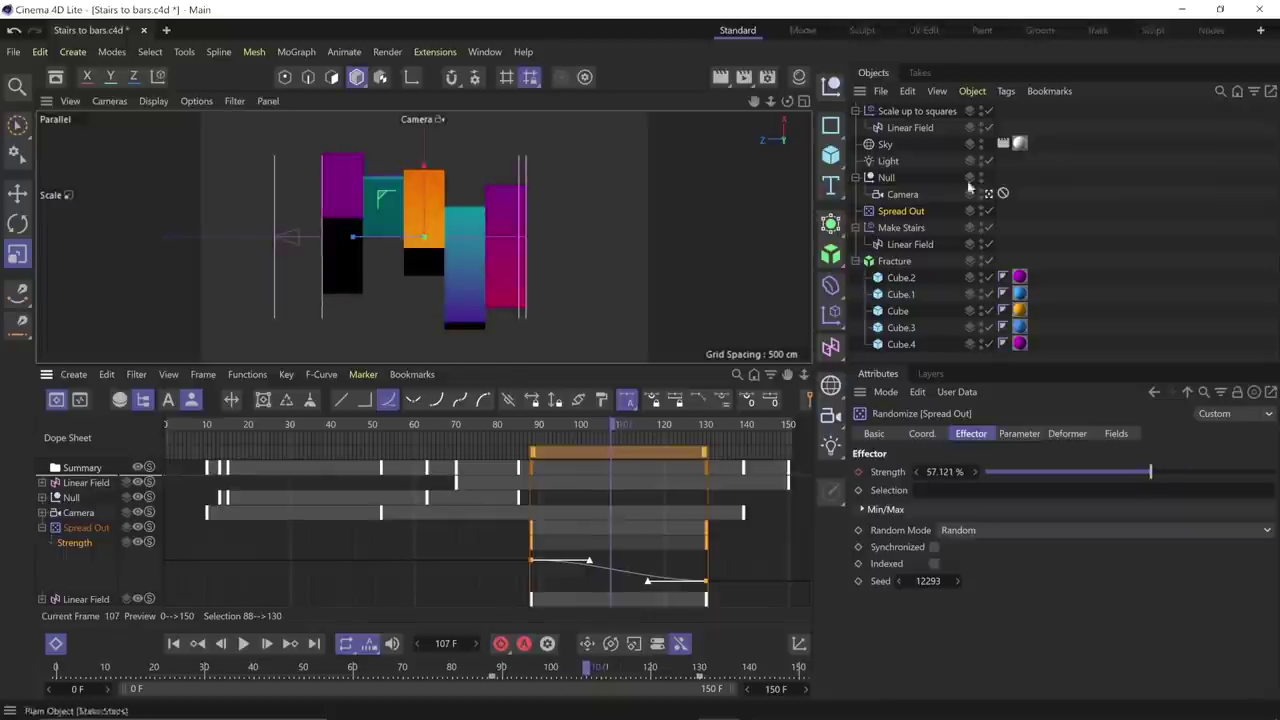
# - Disable the Spread Out effector and scrub between frames 32 and 136 to compare the stairs and bars with and without it
pyautogui.click(988, 211)
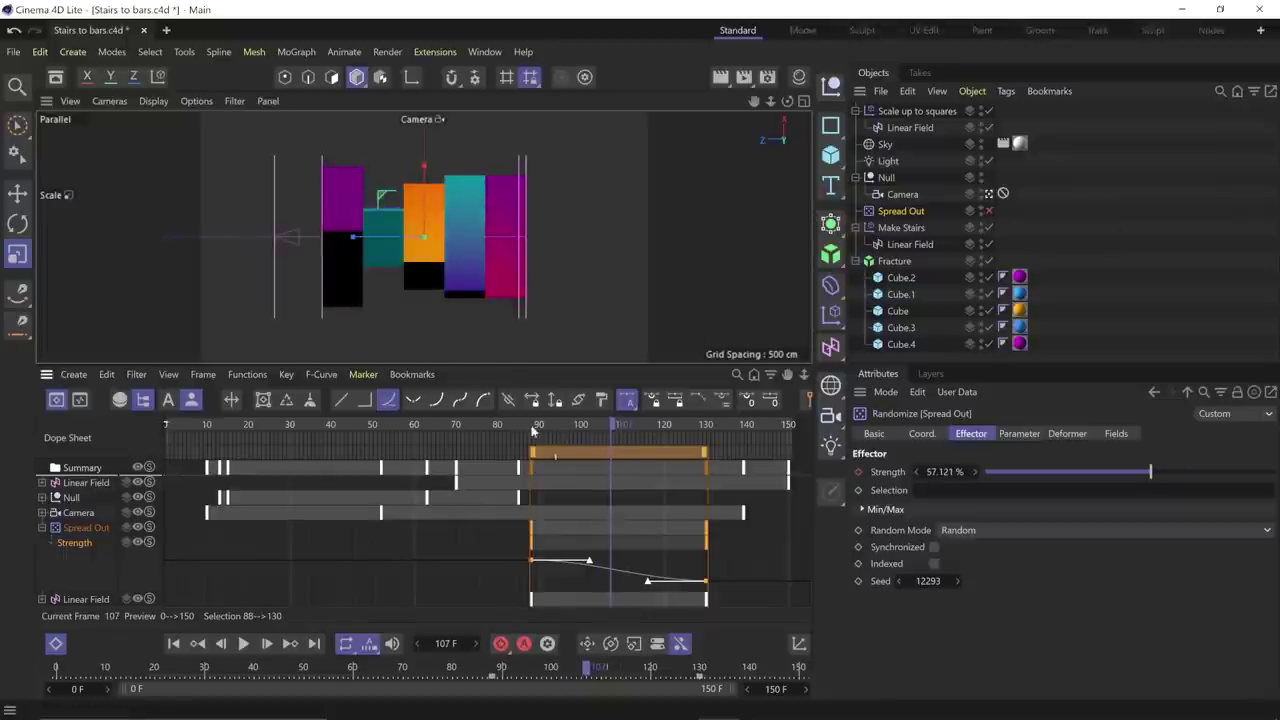
pyautogui.moveTo(533, 430); pyautogui.dragTo(296, 468)
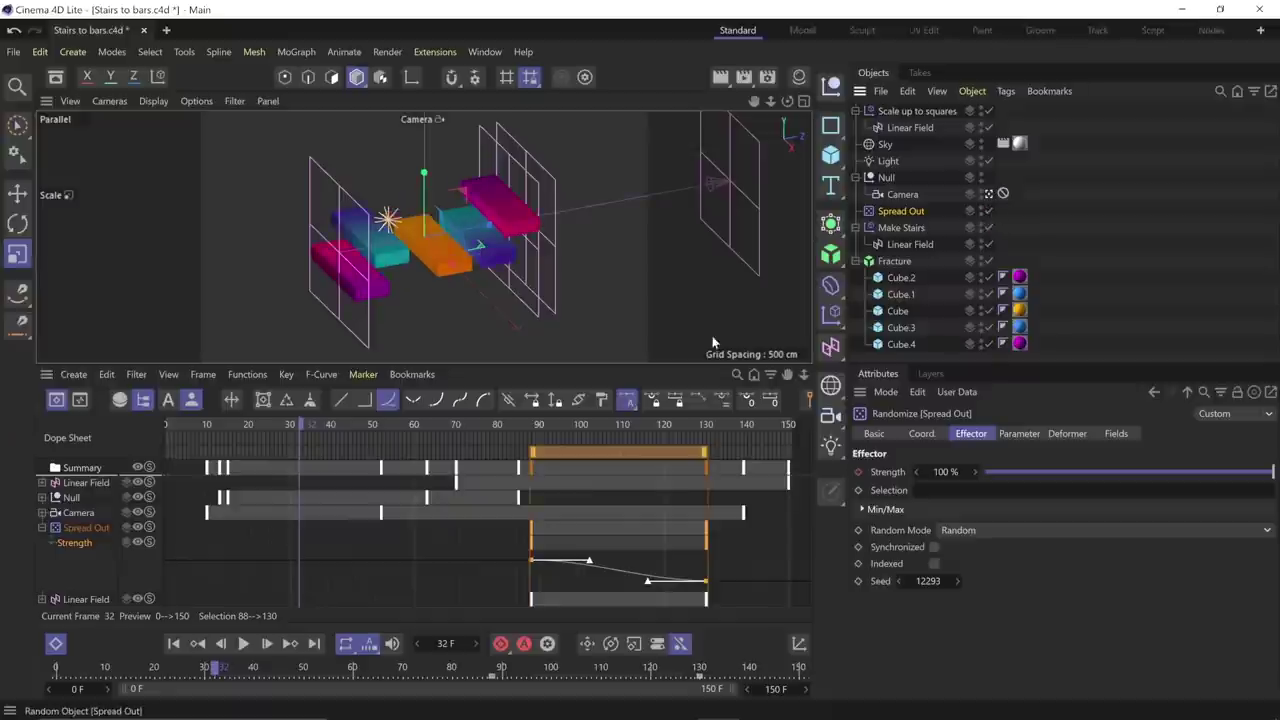
pyautogui.moveTo(316, 428); pyautogui.dragTo(743, 482)
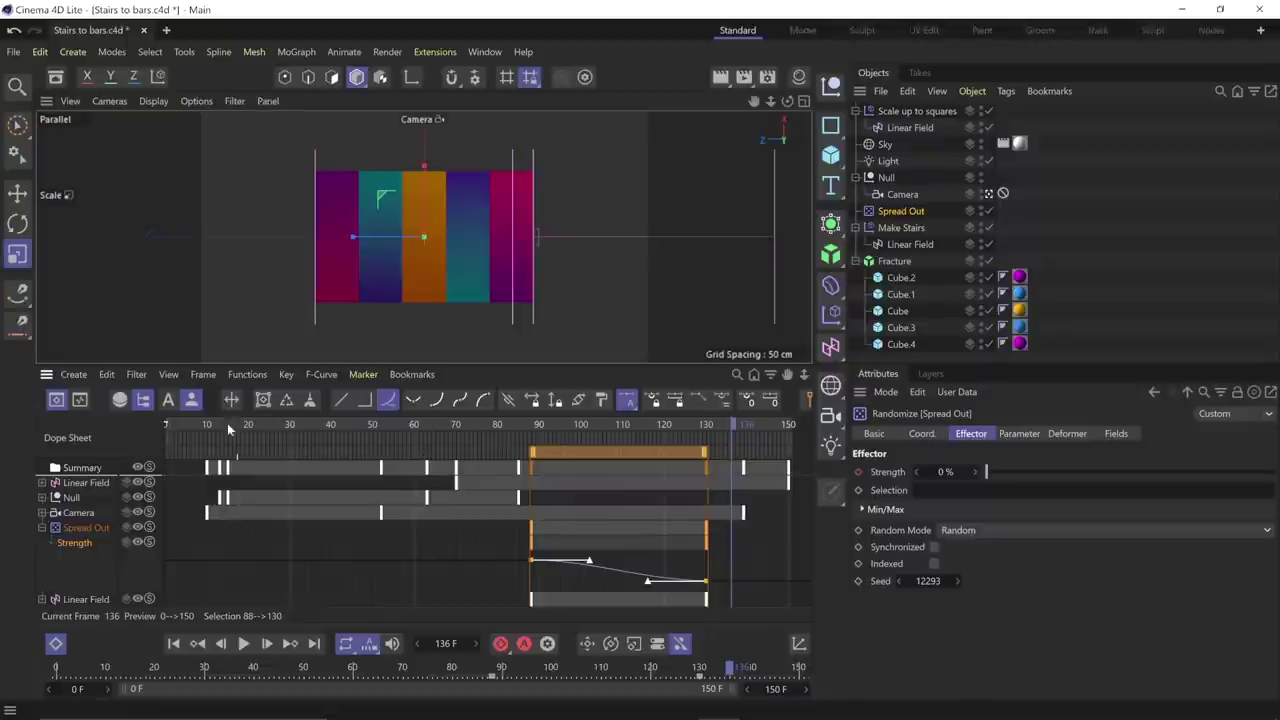
pyautogui.moveTo(228, 428); pyautogui.dragTo(297, 467)
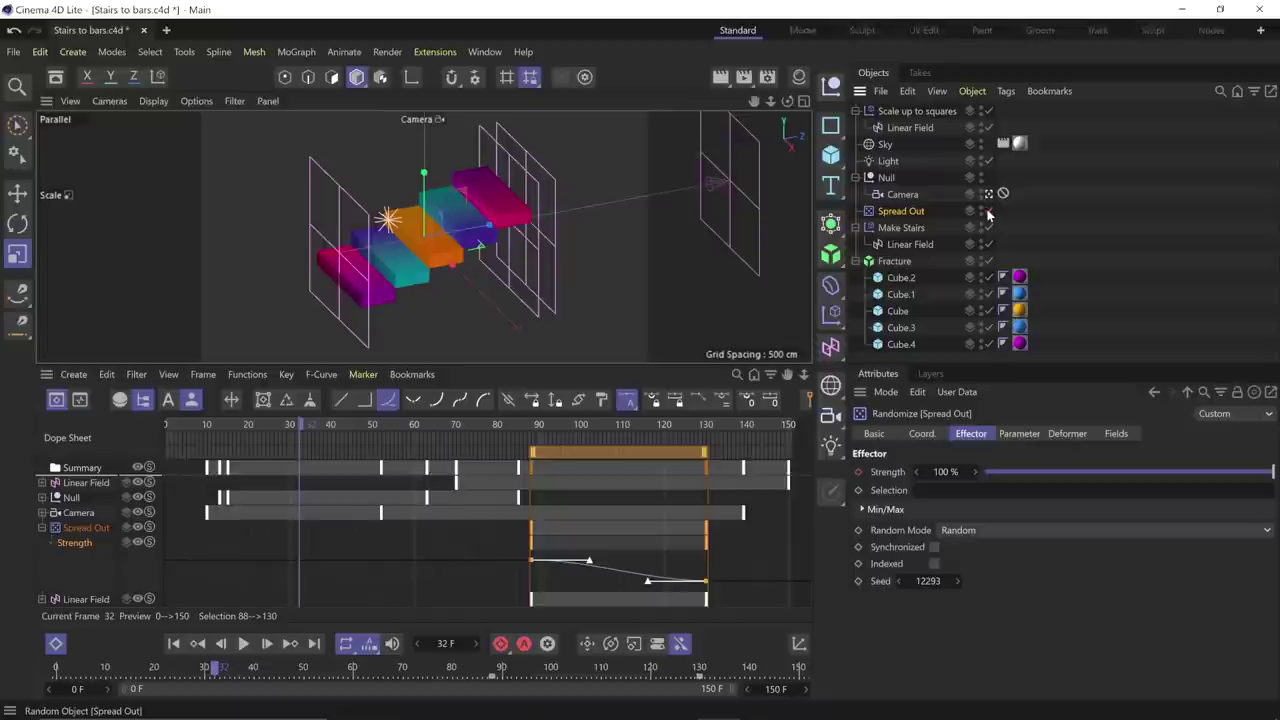
# - Scrub the stairs-to-bars animation from frame 32 towards its end to review the motion
pyautogui.moveTo(314, 428); pyautogui.dragTo(744, 482)
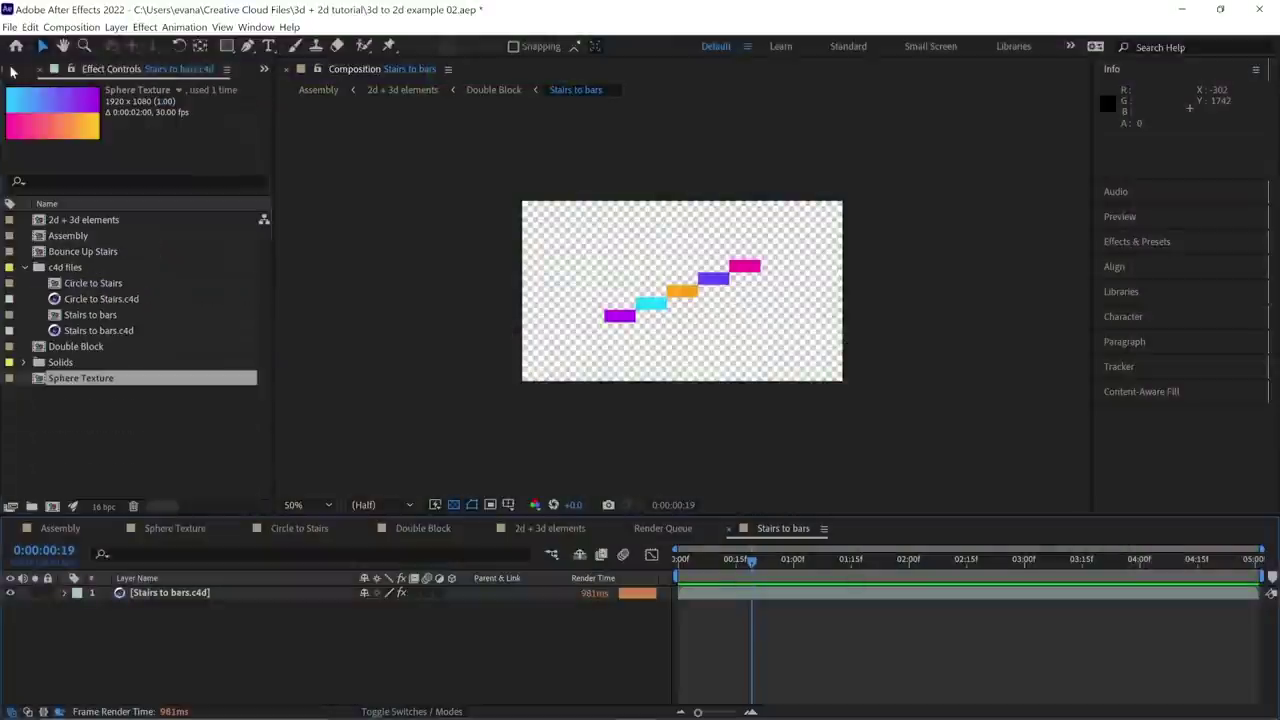
# - Switch to After Effects and create a new composition from the Circle to Stairs.c4d footage in the c4d files folder
pyautogui.click(130, 442)
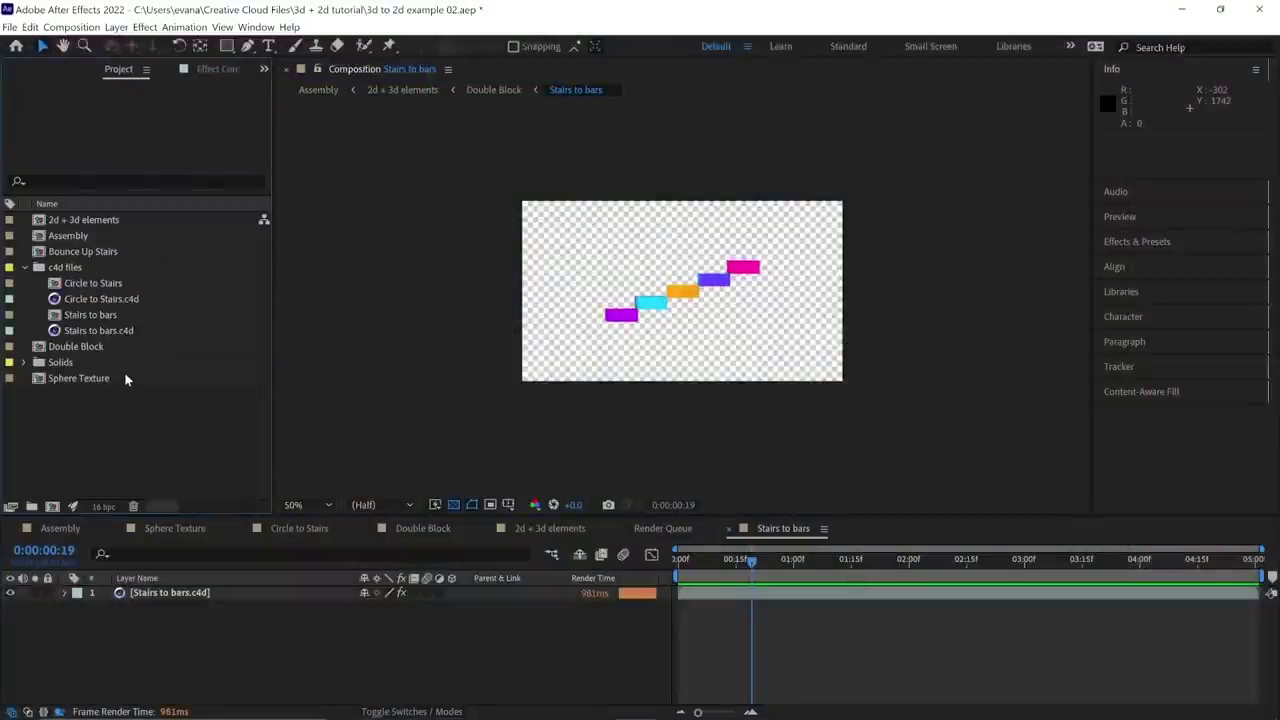
pyautogui.click(110, 300)
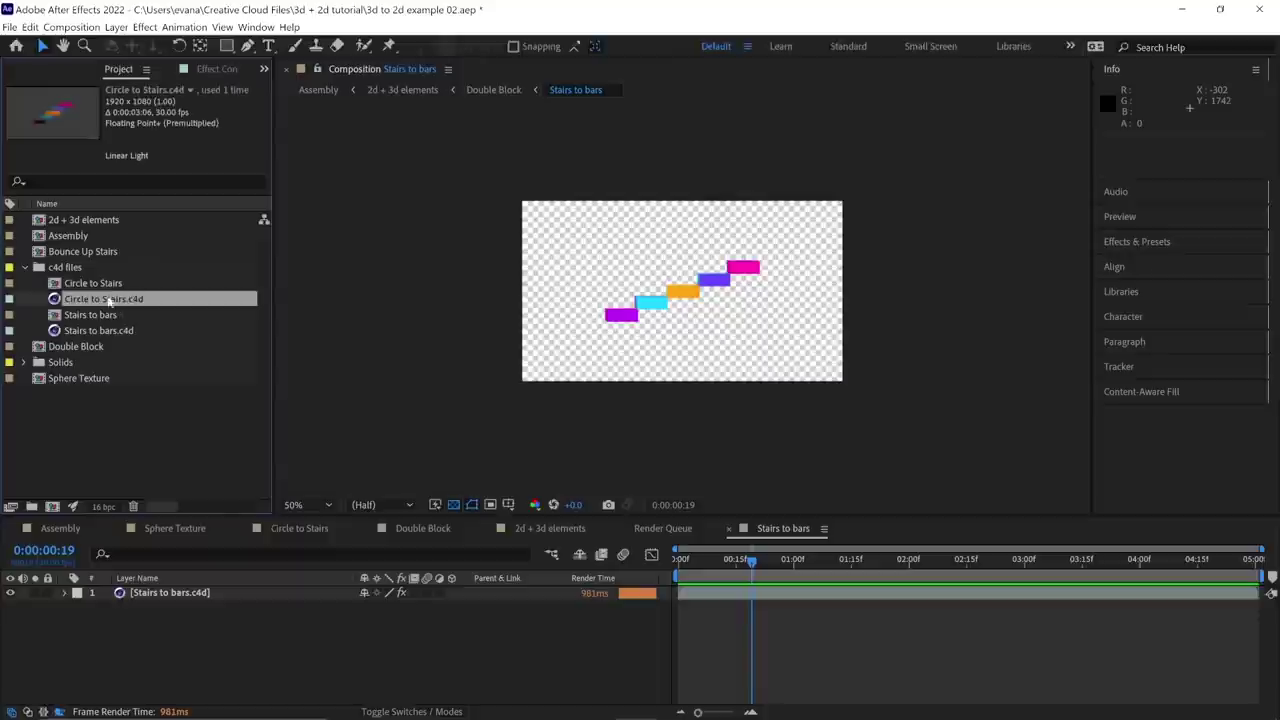
pyautogui.moveTo(51, 511); pyautogui.dragTo(52, 507)
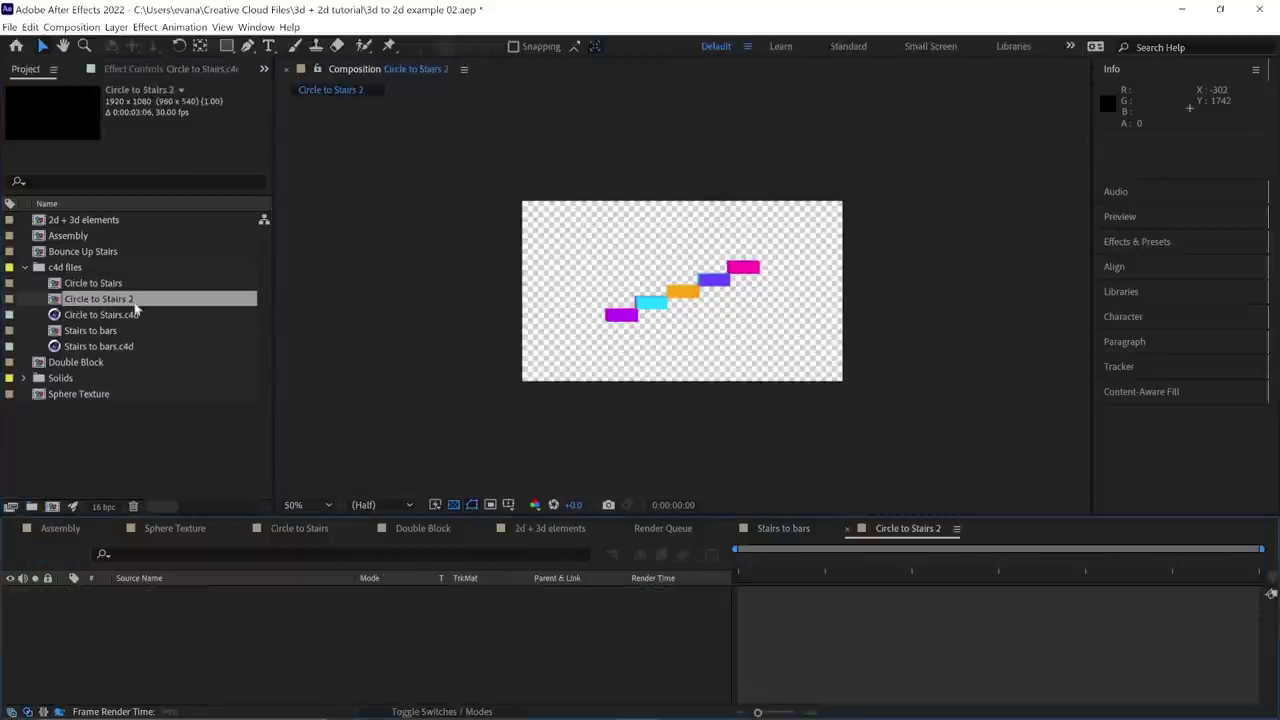
pyautogui.click(559, 659)
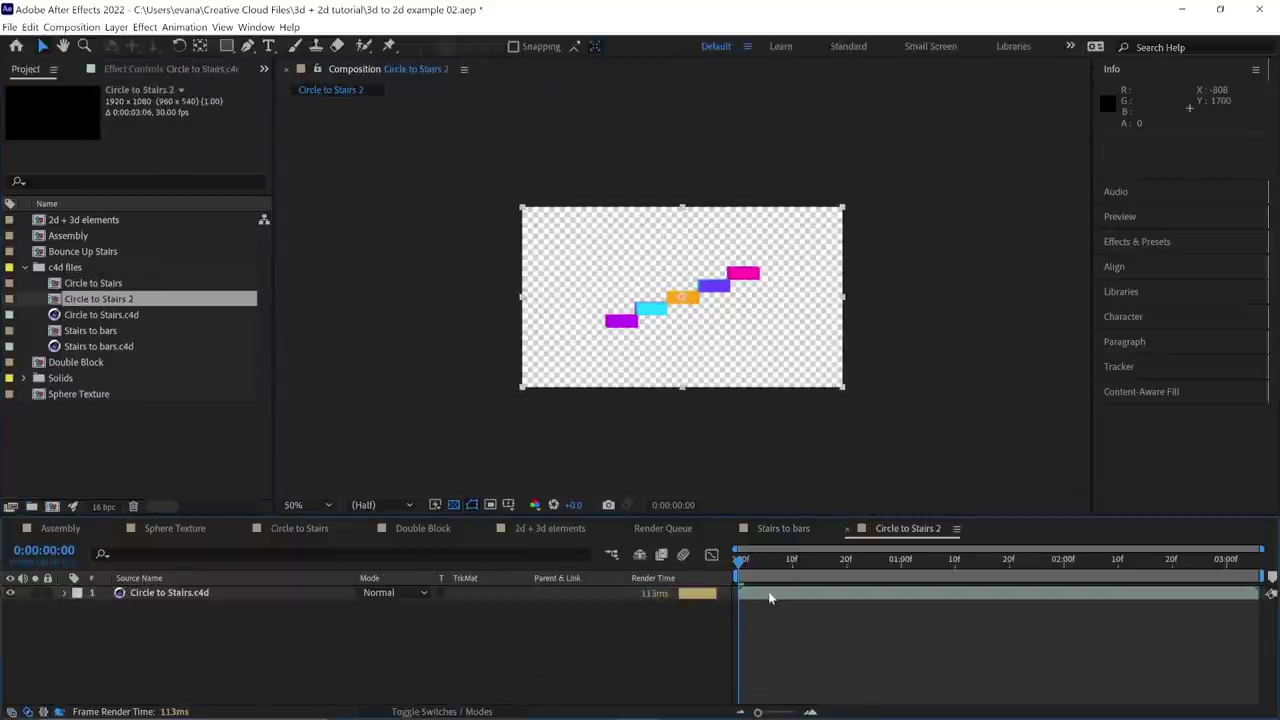
# - Fit the new composition to the viewer and preview the Circle to Stairs.c4d layer at 0:00:01:13
pyautogui.click(769, 596)
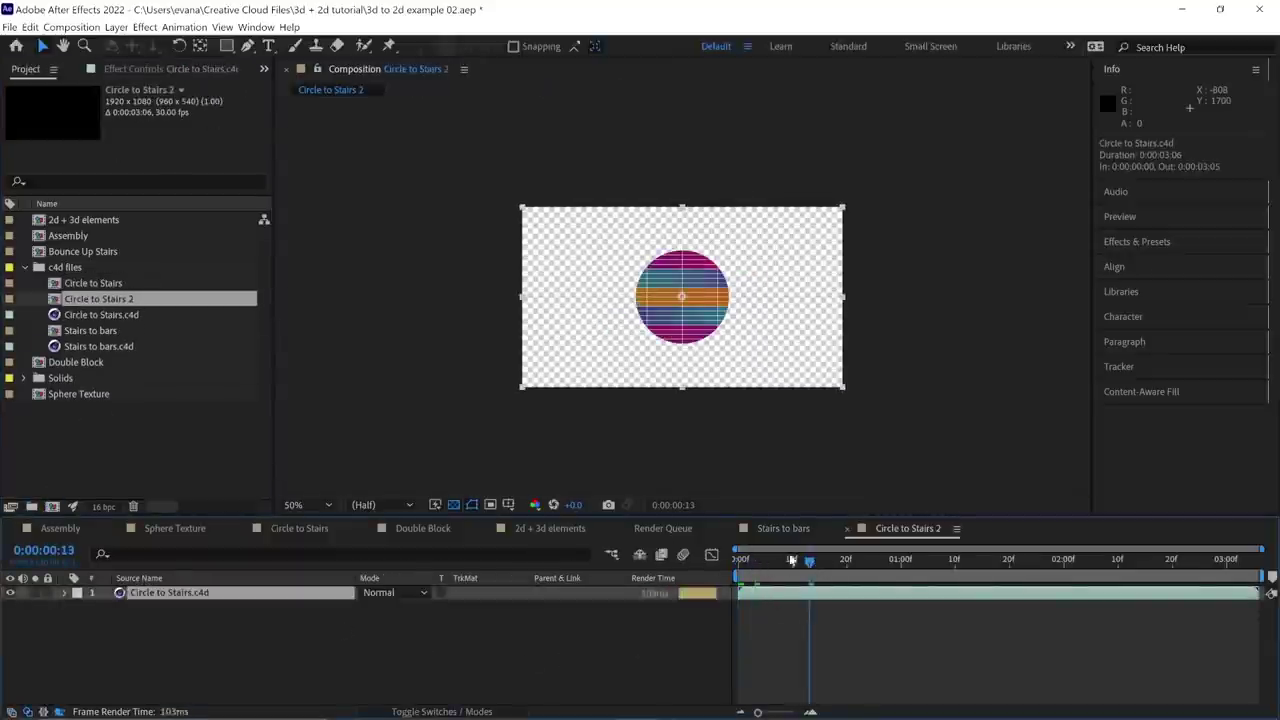
pyautogui.click(300, 504)
pyautogui.click(305, 211)
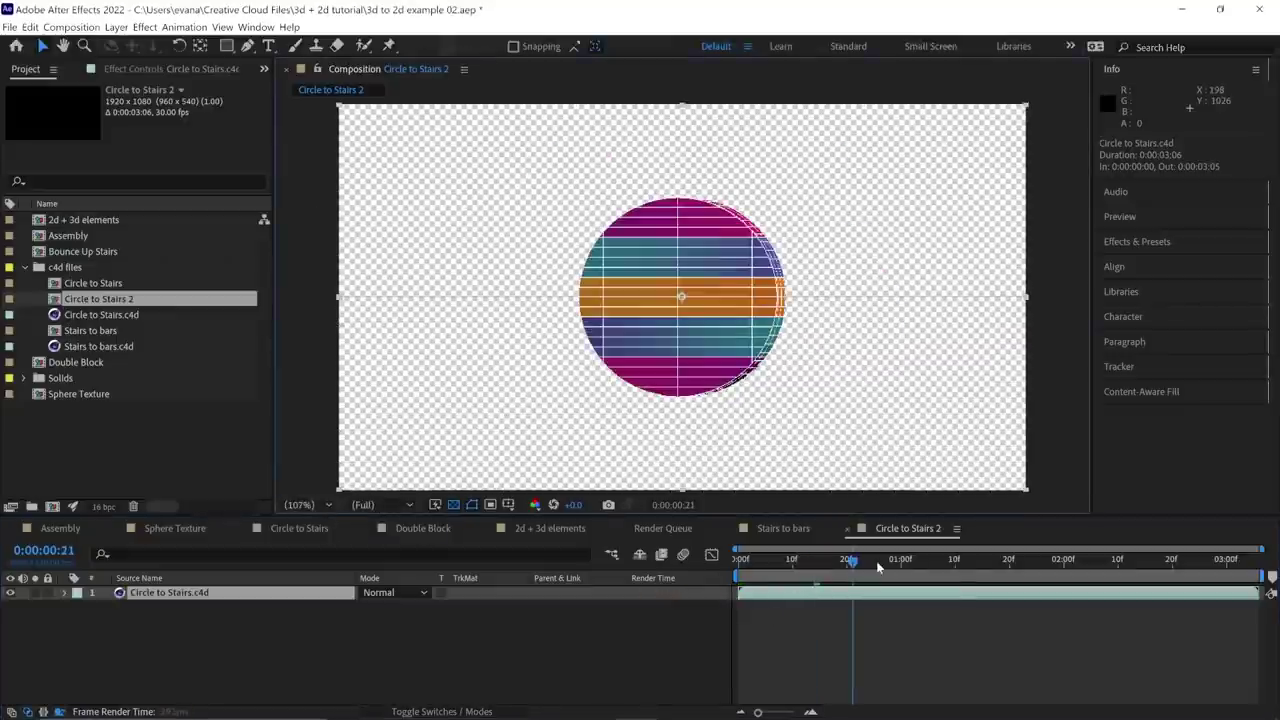
pyautogui.click(971, 562)
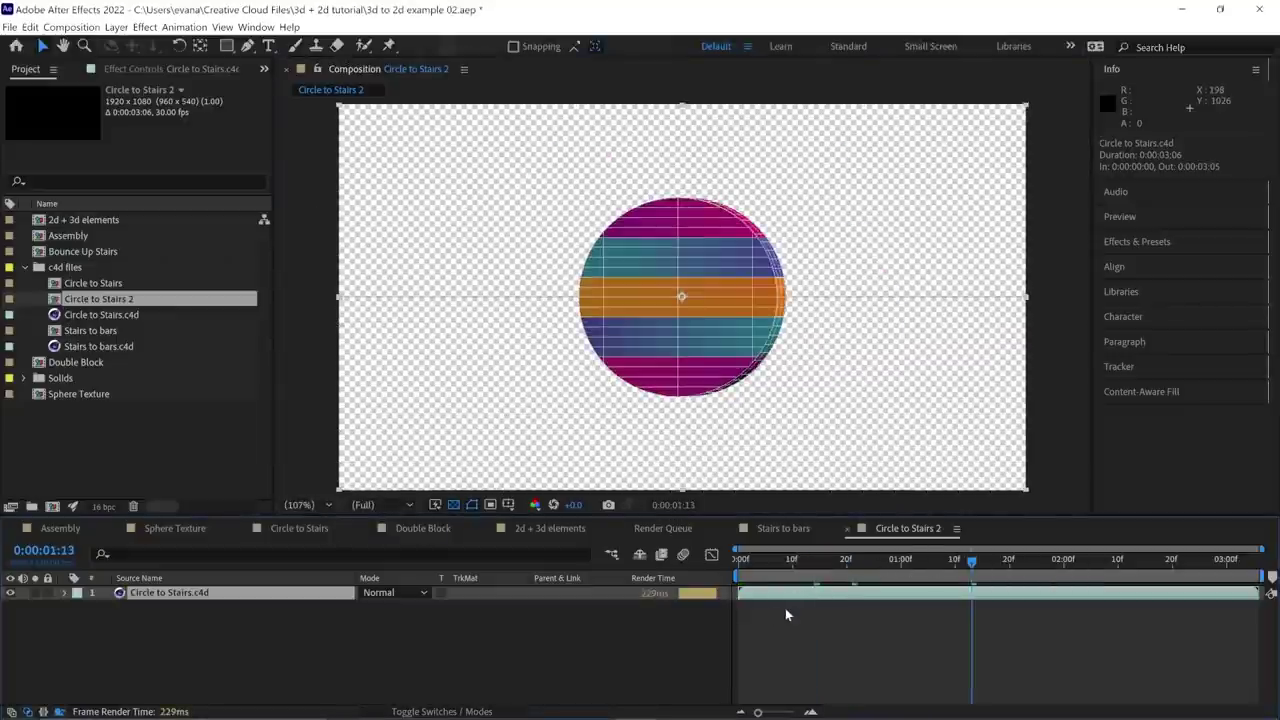
pyautogui.click(810, 602)
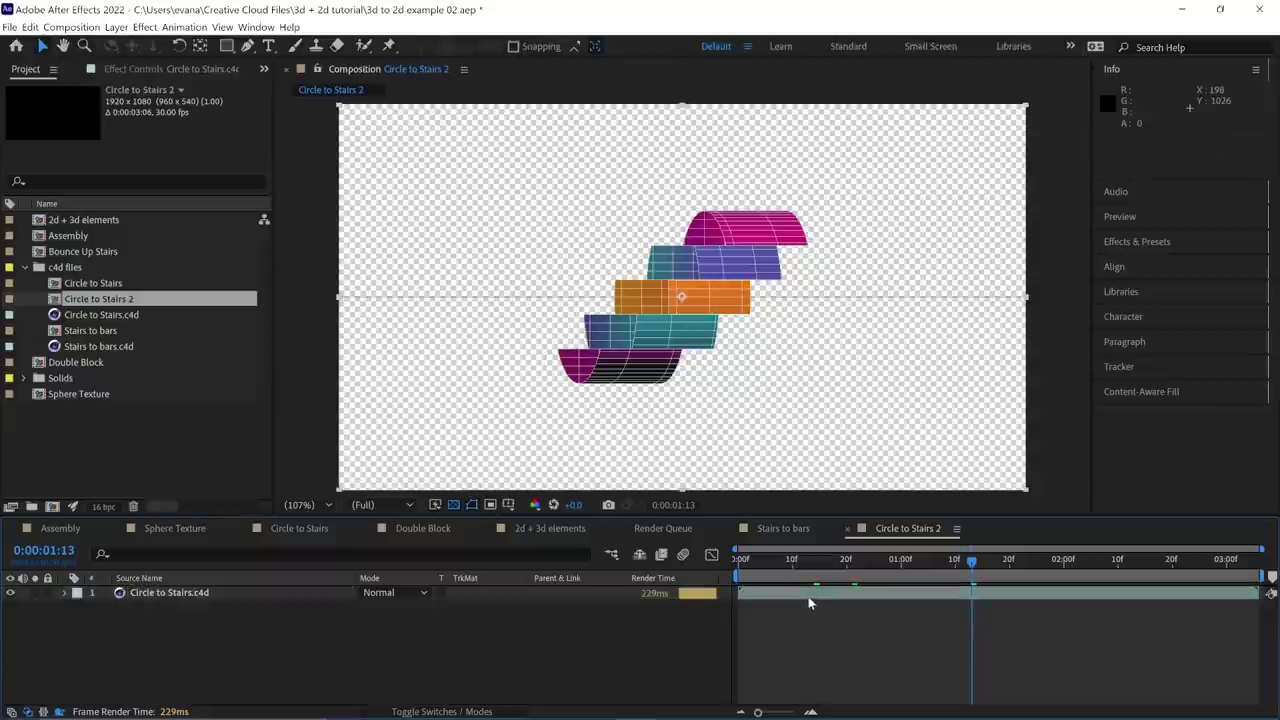
# - Compare the Current, Current (Draft) and Viewport renderers in the layer's Cineware settings, ending with Current
pyautogui.click(810, 596)
pyautogui.click(185, 69)
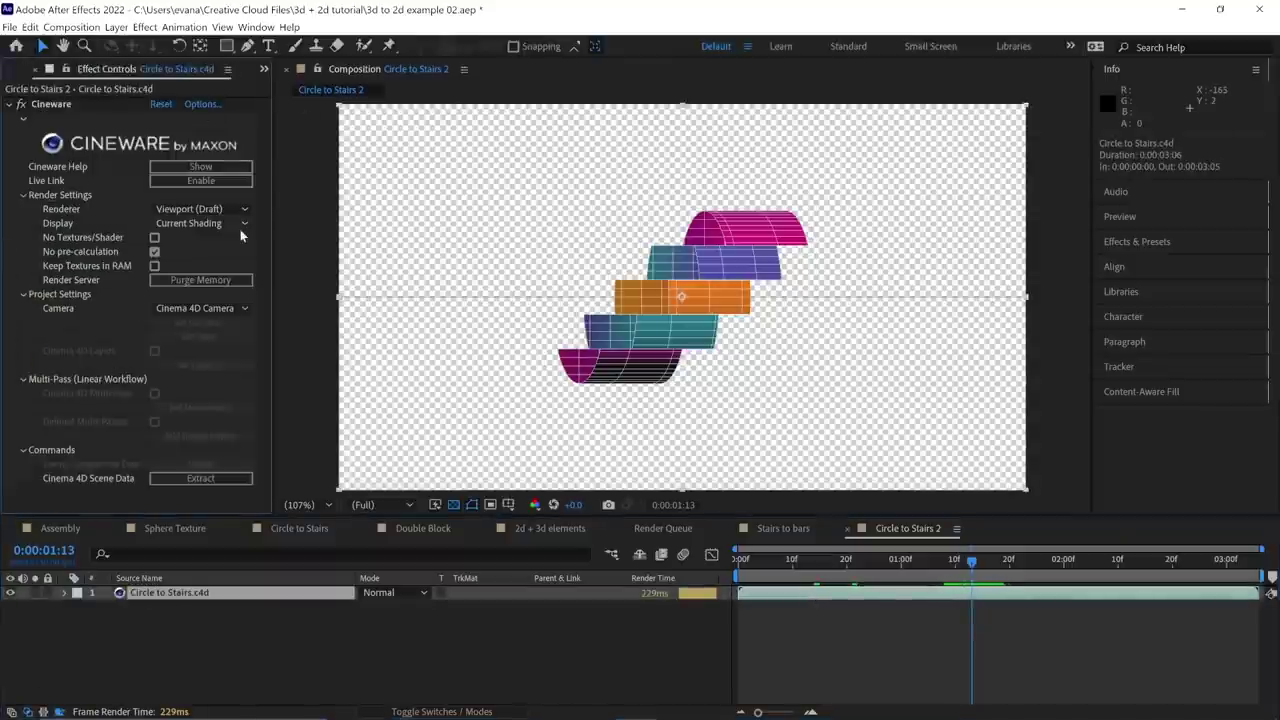
pyautogui.click(229, 210)
pyautogui.click(229, 226)
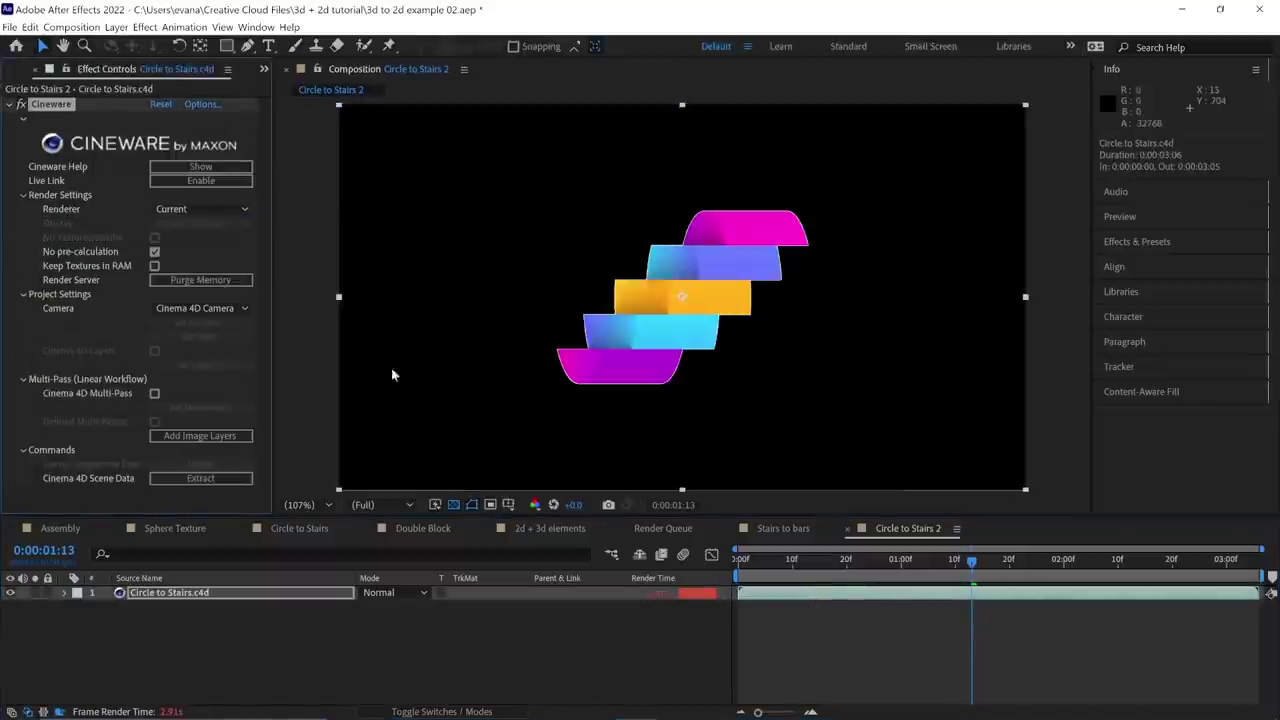
pyautogui.click(229, 210)
pyautogui.click(217, 249)
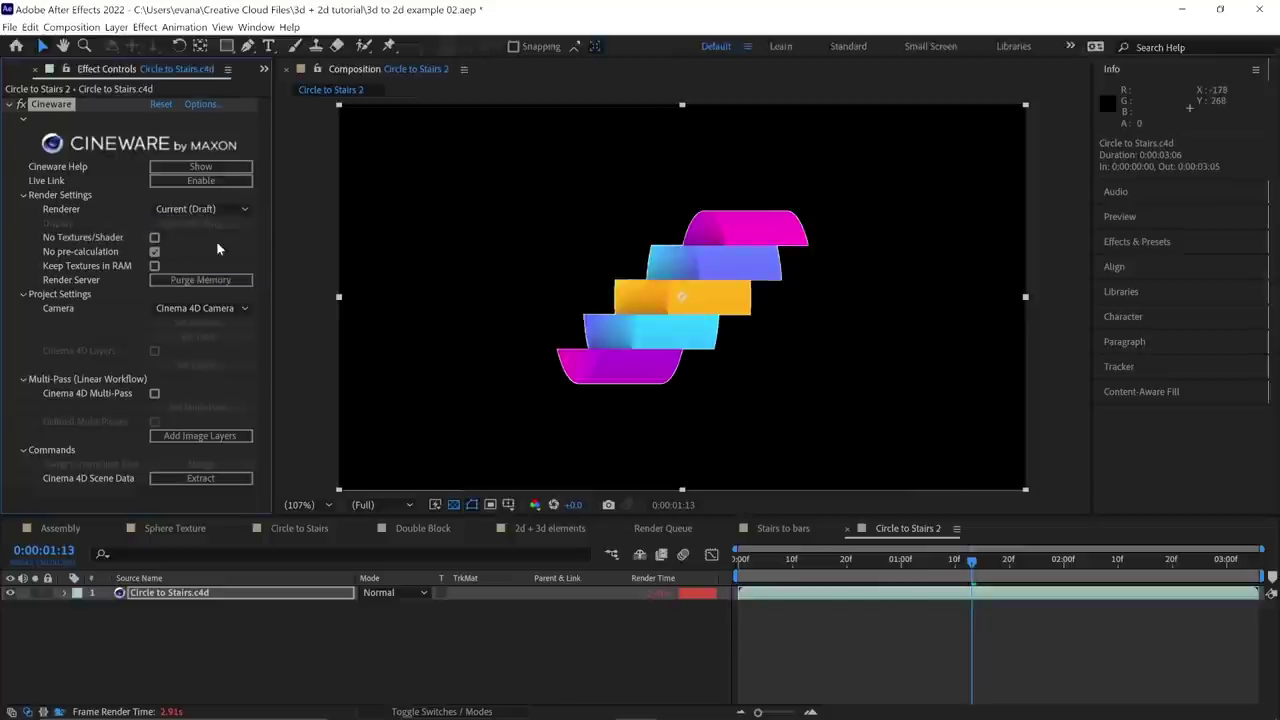
pyautogui.click(160, 210)
pyautogui.click(176, 270)
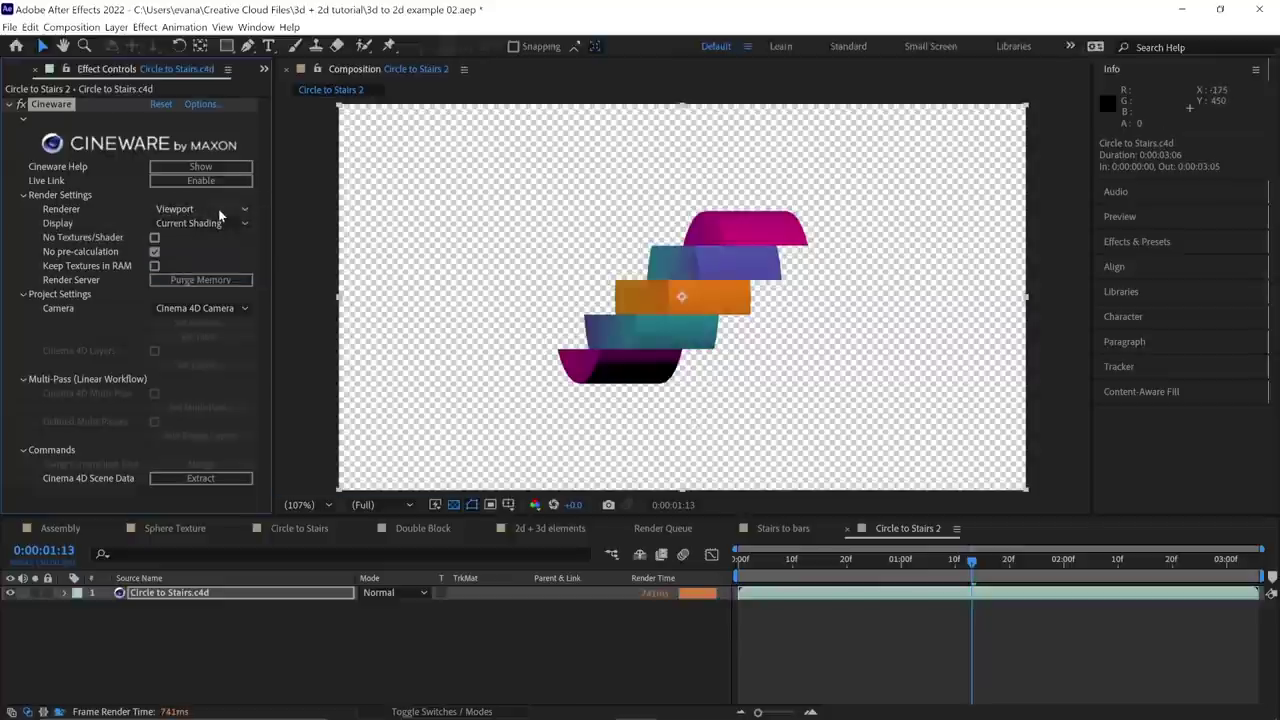
pyautogui.click(220, 213)
pyautogui.click(170, 245)
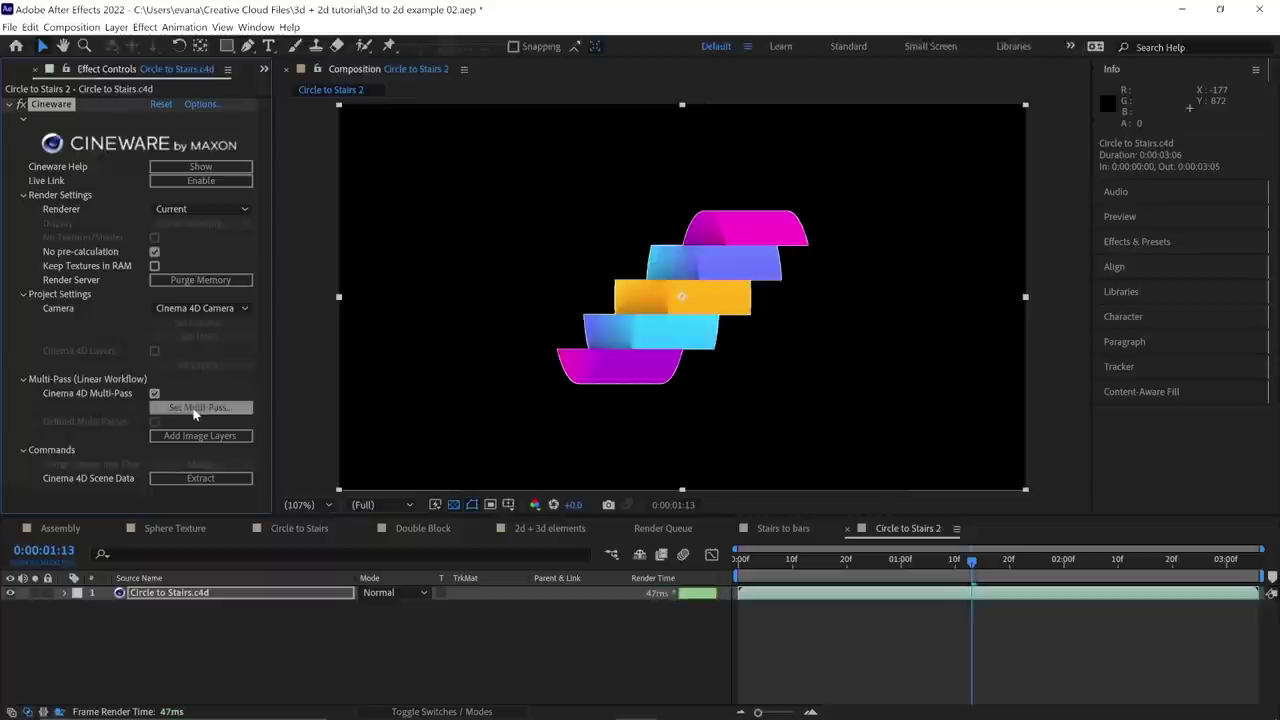
# - Set the layer's Cinema 4D Multi-Pass to RGBA Image
pyautogui.click(198, 407)
pyautogui.moveTo(623, 288); pyautogui.dragTo(448, 185)
pyautogui.click(543, 263)
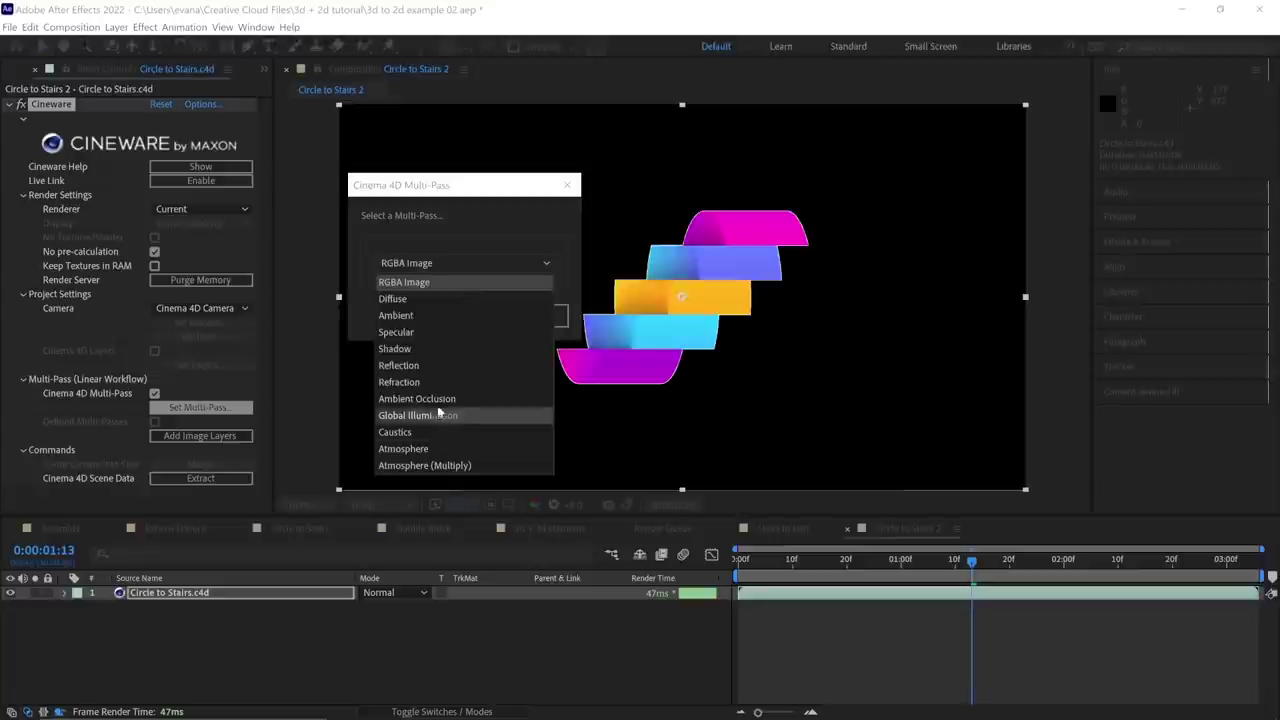
pyautogui.click(430, 282)
pyautogui.click(468, 317)
pyautogui.click(281, 593)
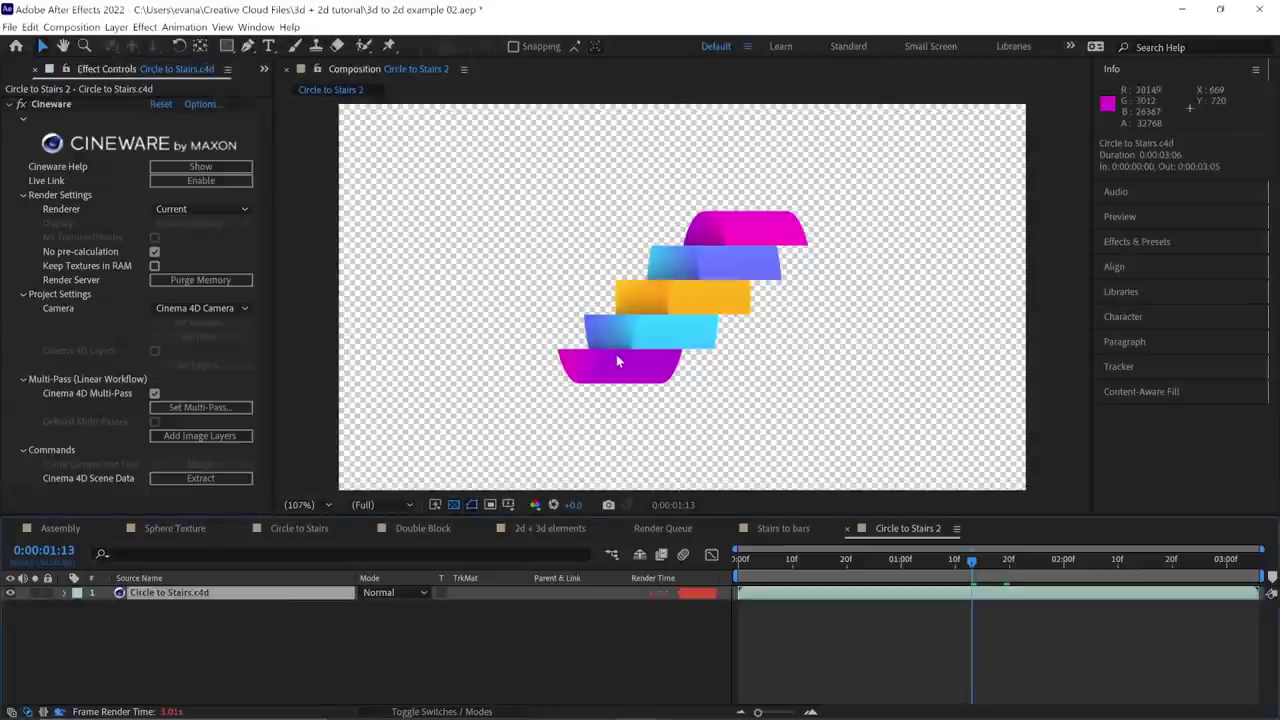
# - Go to 0:00:00:24 and set the layer's Cinema 4D Multi-Pass to Ambient Occlusion
pyautogui.click(879, 562)
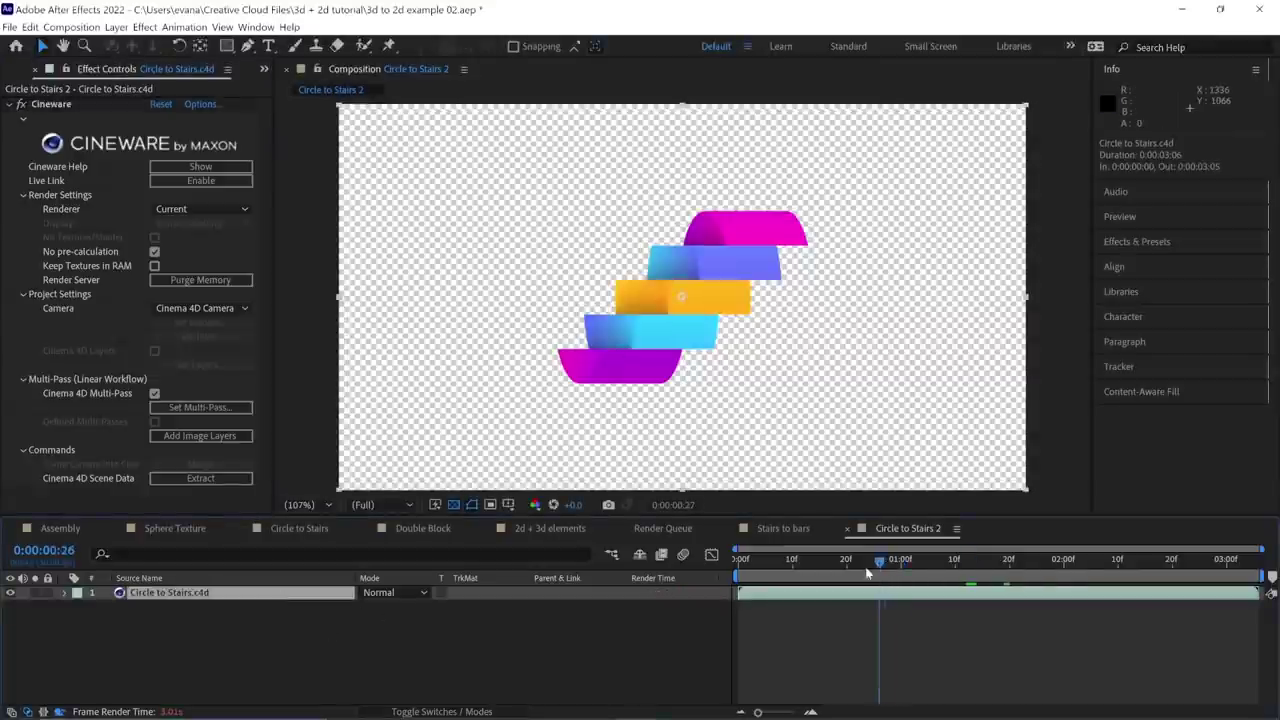
pyautogui.click(229, 408)
pyautogui.click(640, 364)
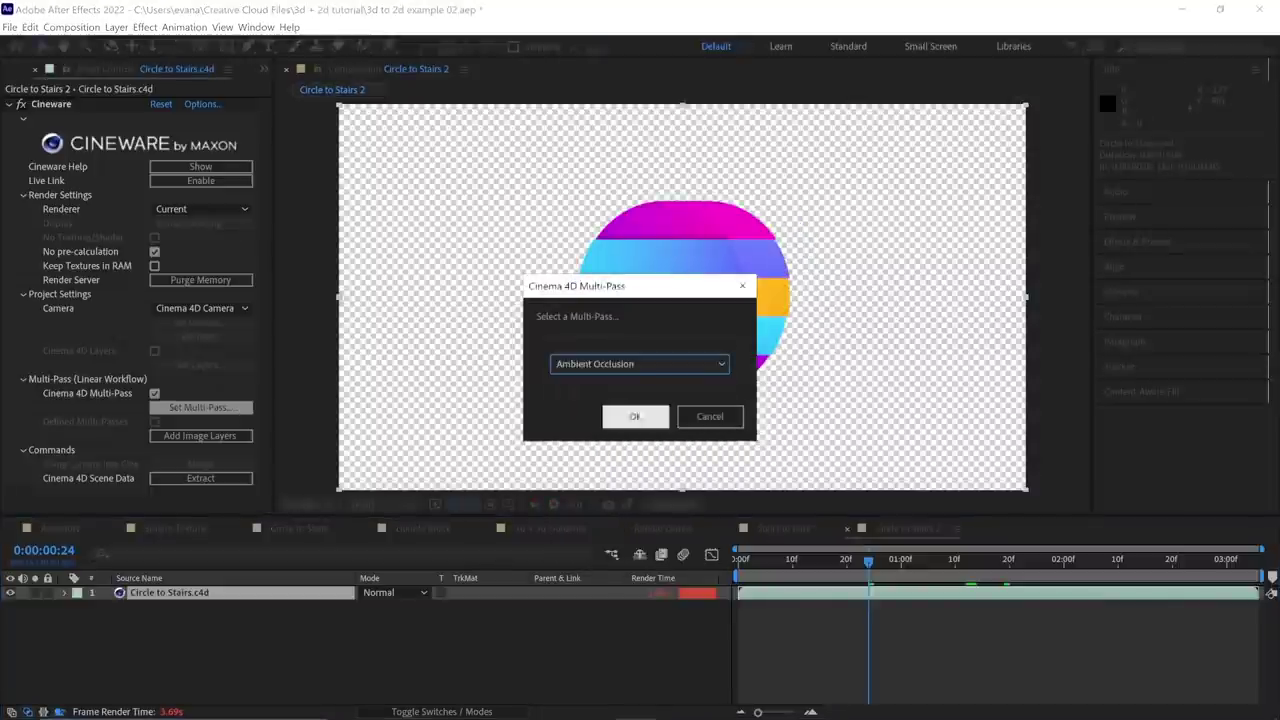
pyautogui.click(634, 416)
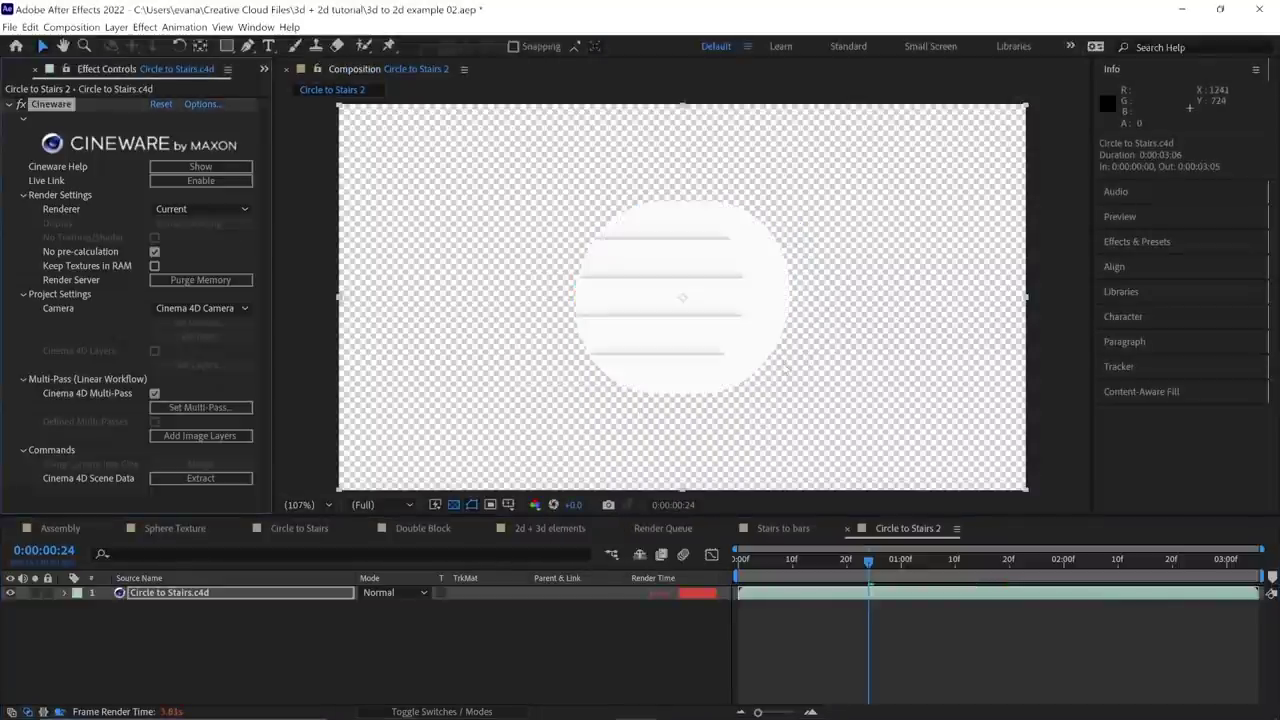
# - Try the Multiply blending mode on the ambient occlusion layer, then restore the Normal mode
pyautogui.click(392, 593)
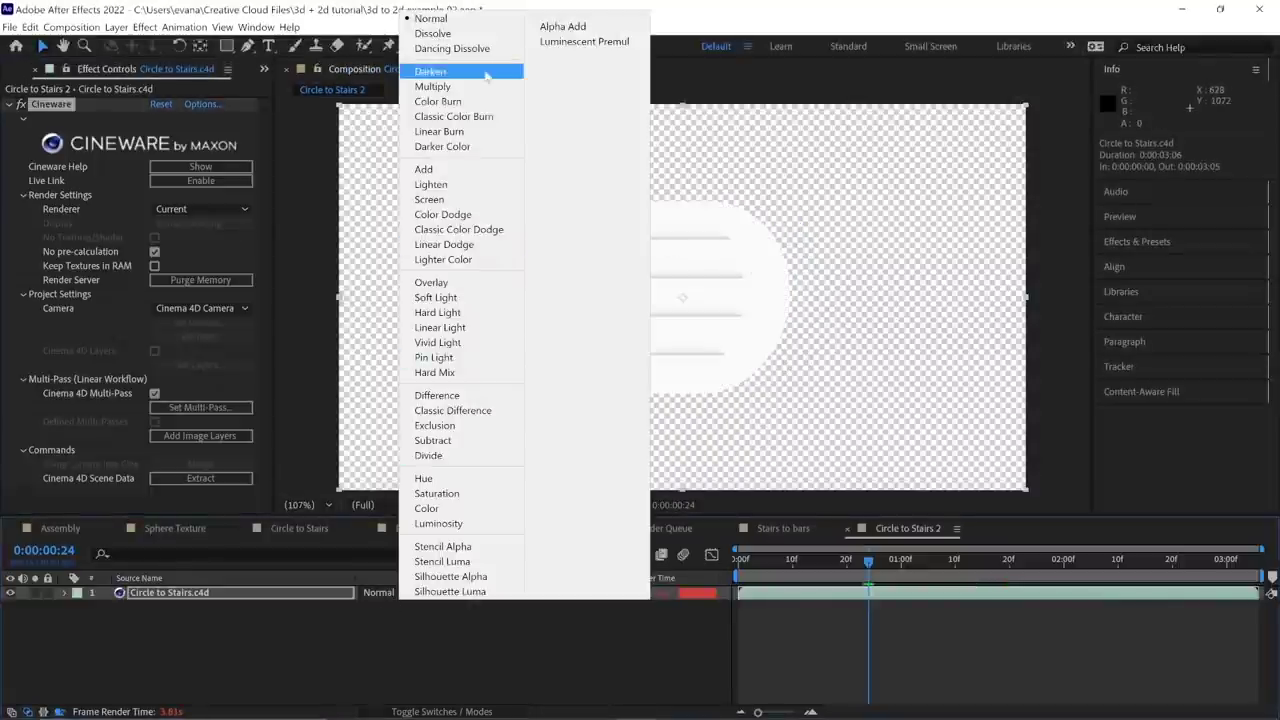
pyautogui.click(430, 82)
pyautogui.click(245, 593)
pyautogui.click(387, 595)
pyautogui.click(425, 16)
# - Switch the Circle to Stairs.c4d layer's Multi-Pass from Ambient Occlusion back to RGBA Image
pyautogui.click(189, 407)
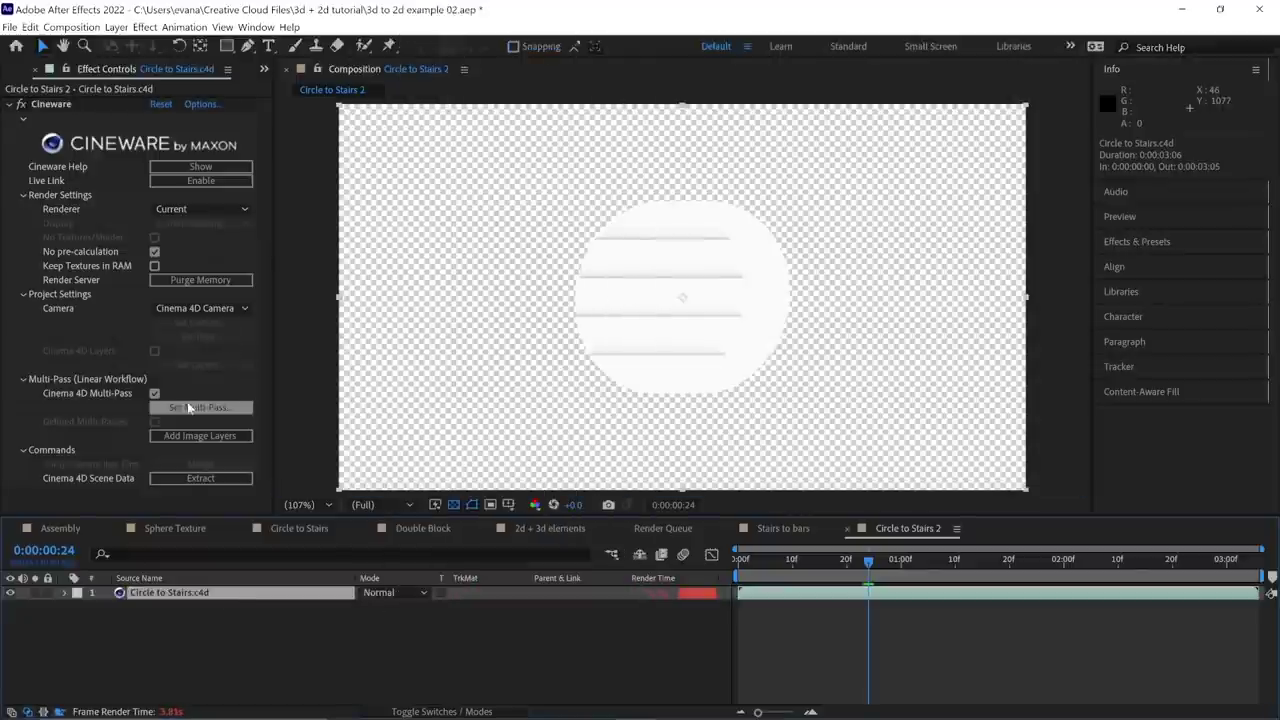
pyautogui.click(594, 366)
pyautogui.click(592, 383)
pyautogui.click(636, 416)
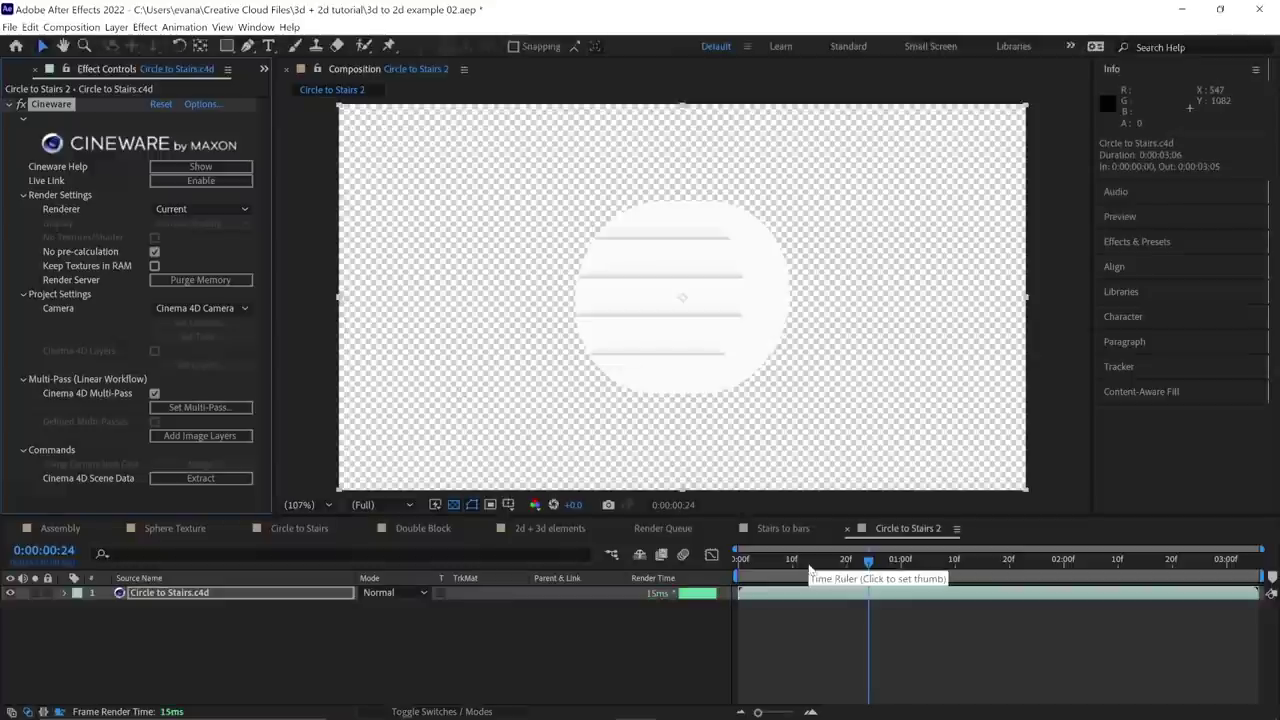
pyautogui.click(829, 648)
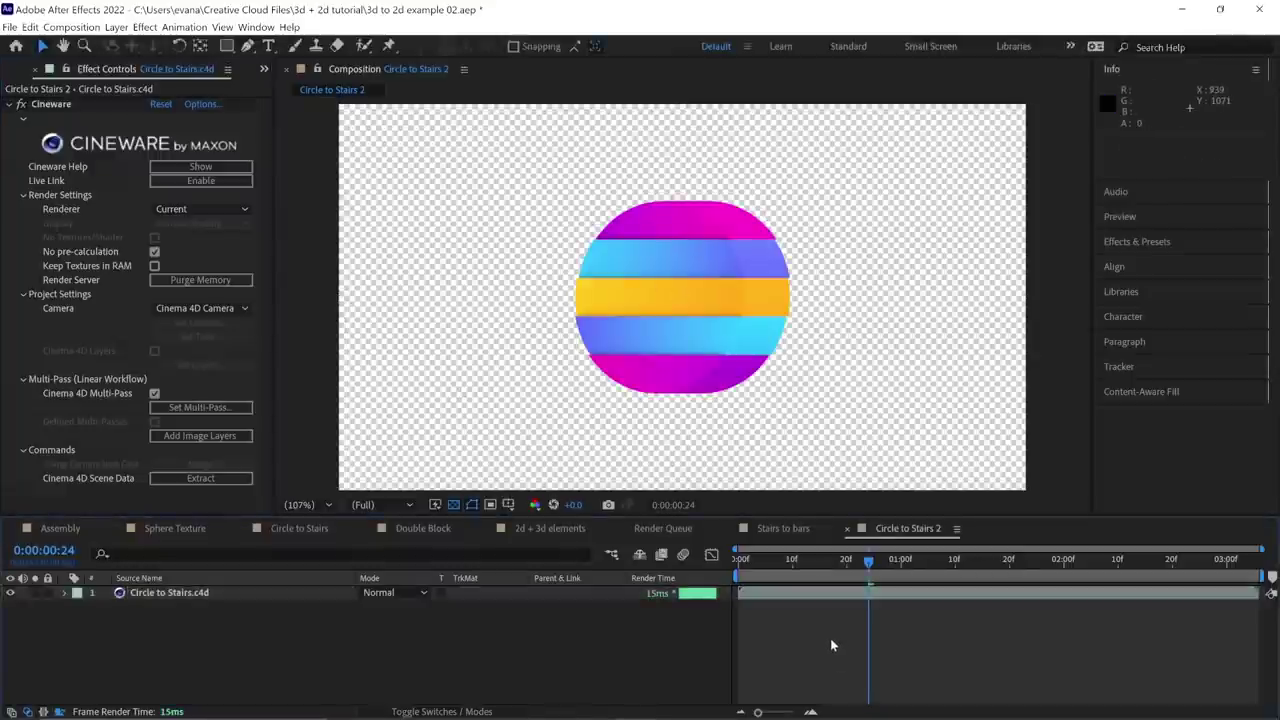
# - Inspect the striped circle at 0:00:00:03, zoom the composition view out, and move ahead to about frame 10
pyautogui.moveTo(868, 561); pyautogui.dragTo(756, 563)
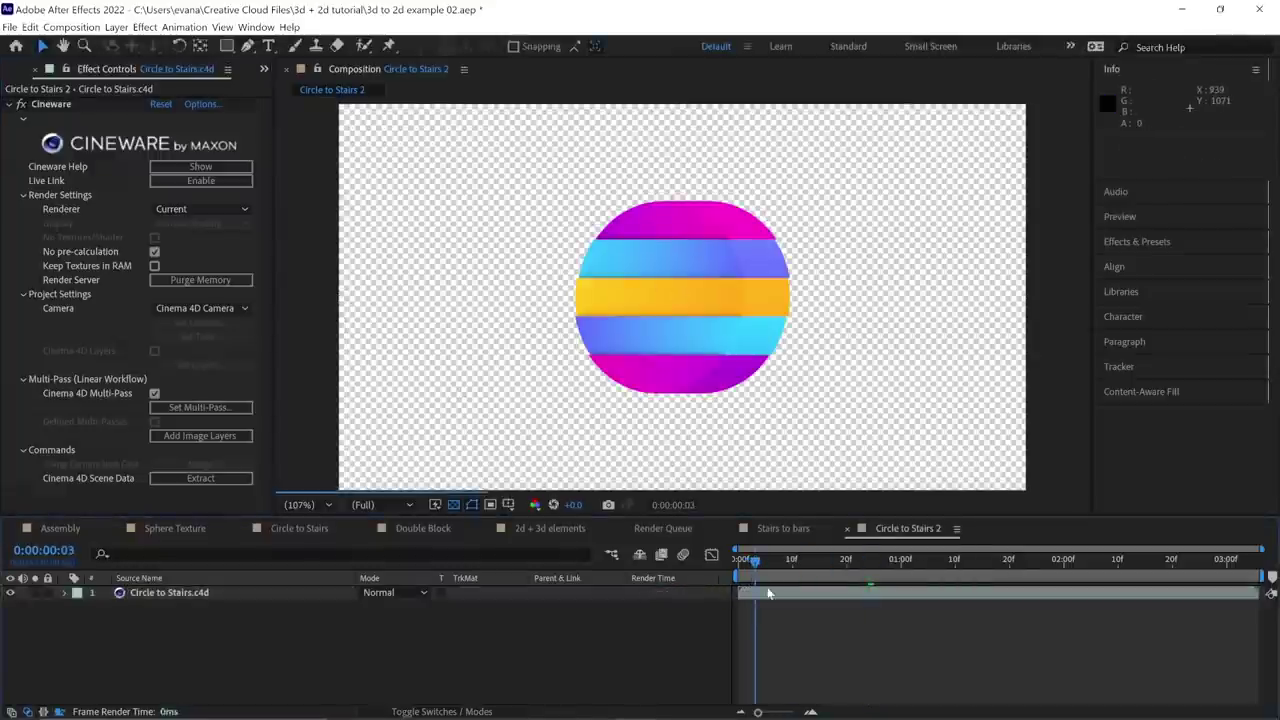
pyautogui.click(369, 507)
pyautogui.click(330, 505)
pyautogui.click(316, 361)
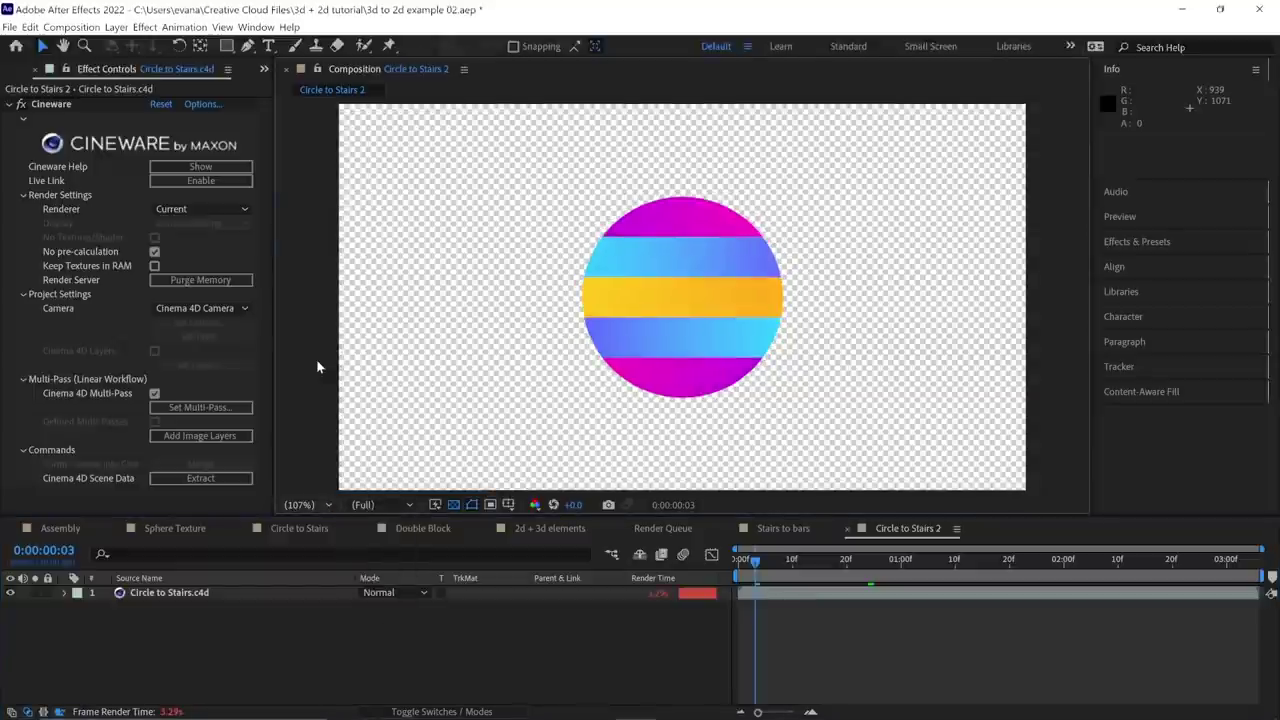
pyautogui.press(',')
pyautogui.press(',')
pyautogui.click(790, 561)
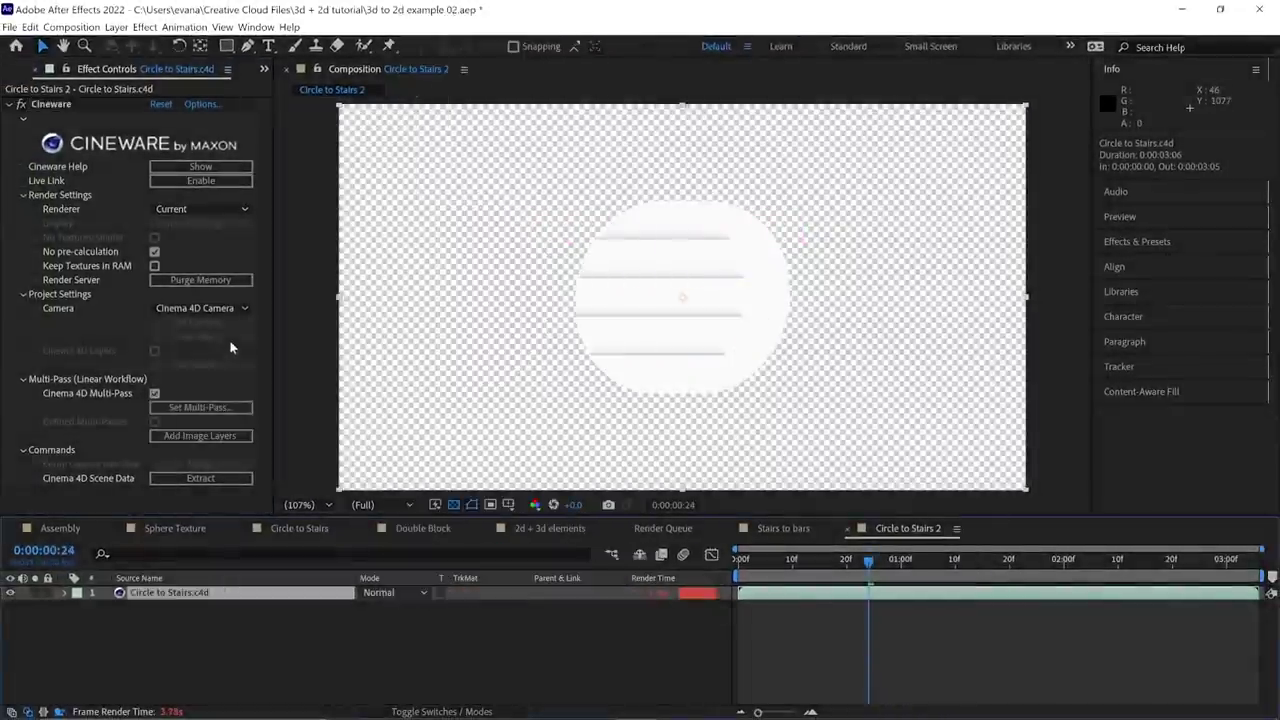
# - Set the Cinema 4D Multi-Pass to RGBA Image again and deselect the layer
pyautogui.click(200, 407)
pyautogui.click(600, 364)
pyautogui.click(598, 385)
pyautogui.click(703, 417)
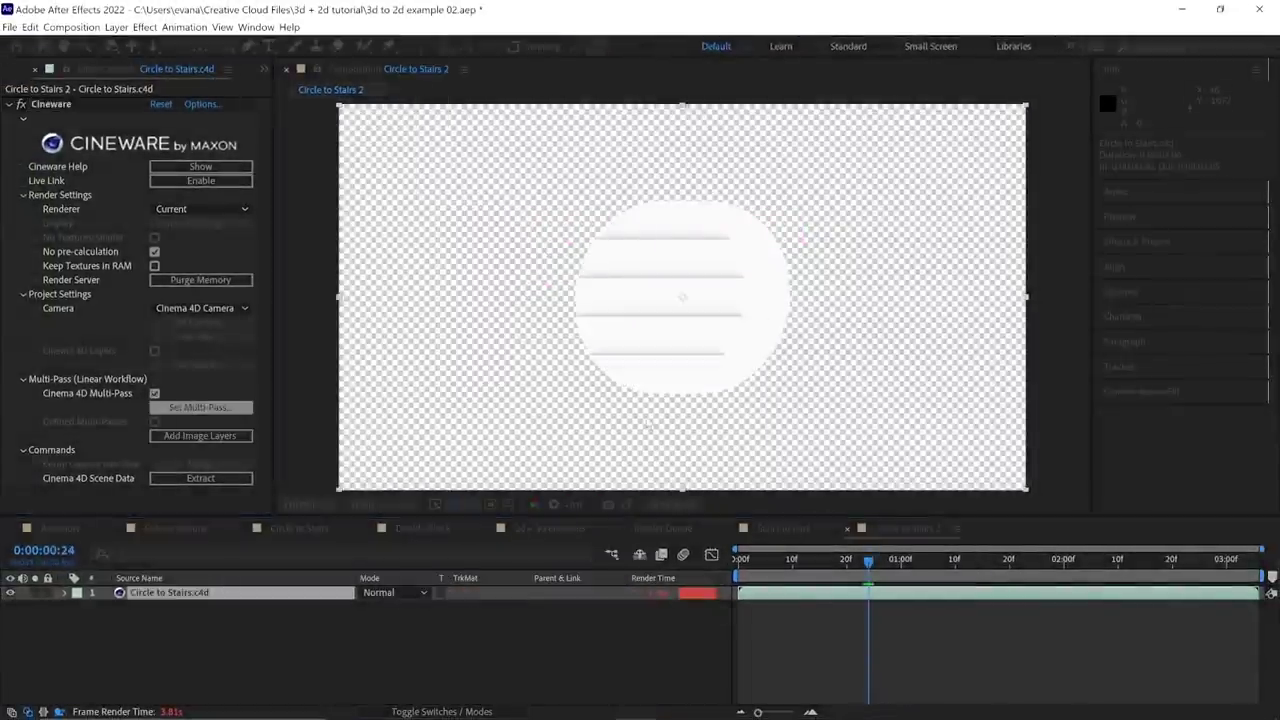
pyautogui.click(830, 645)
# - Move the playhead to 0:00:00:03 and zoom the composition view out to 50%
pyautogui.moveTo(868, 562); pyautogui.dragTo(755, 562)
pyautogui.click(368, 505)
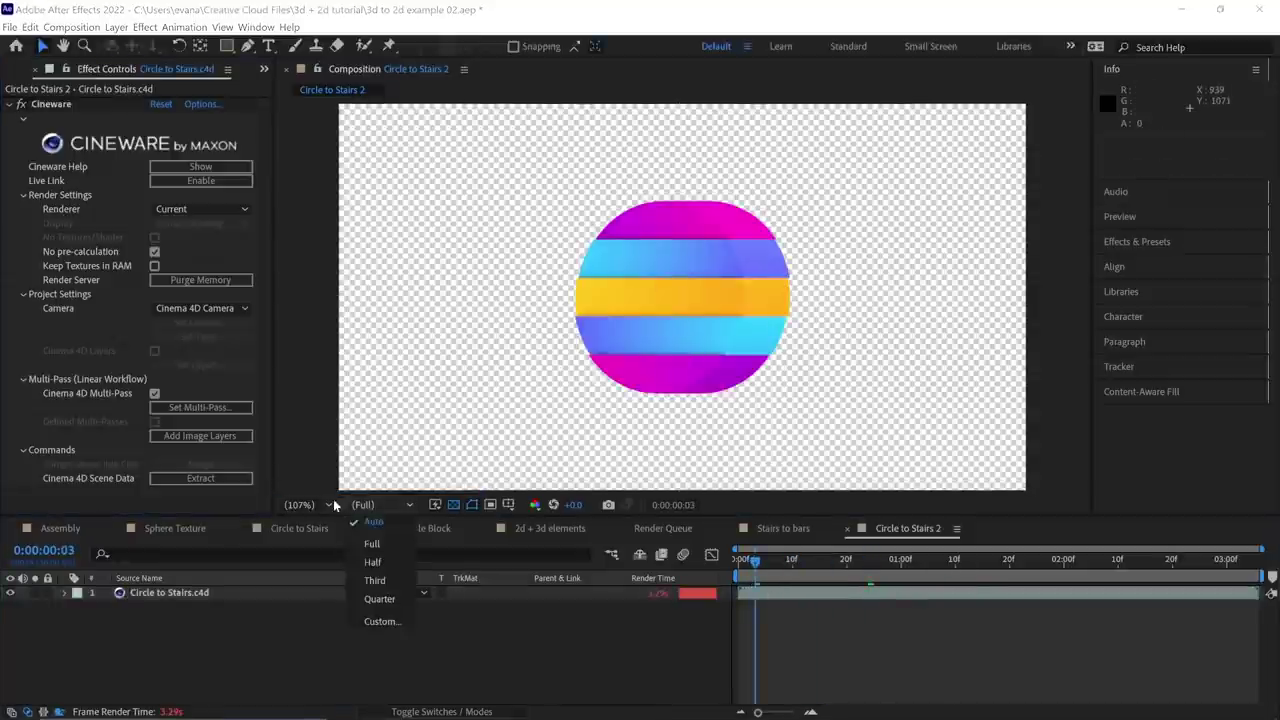
pyautogui.click(372, 562)
pyautogui.click(300, 505)
pyautogui.click(316, 366)
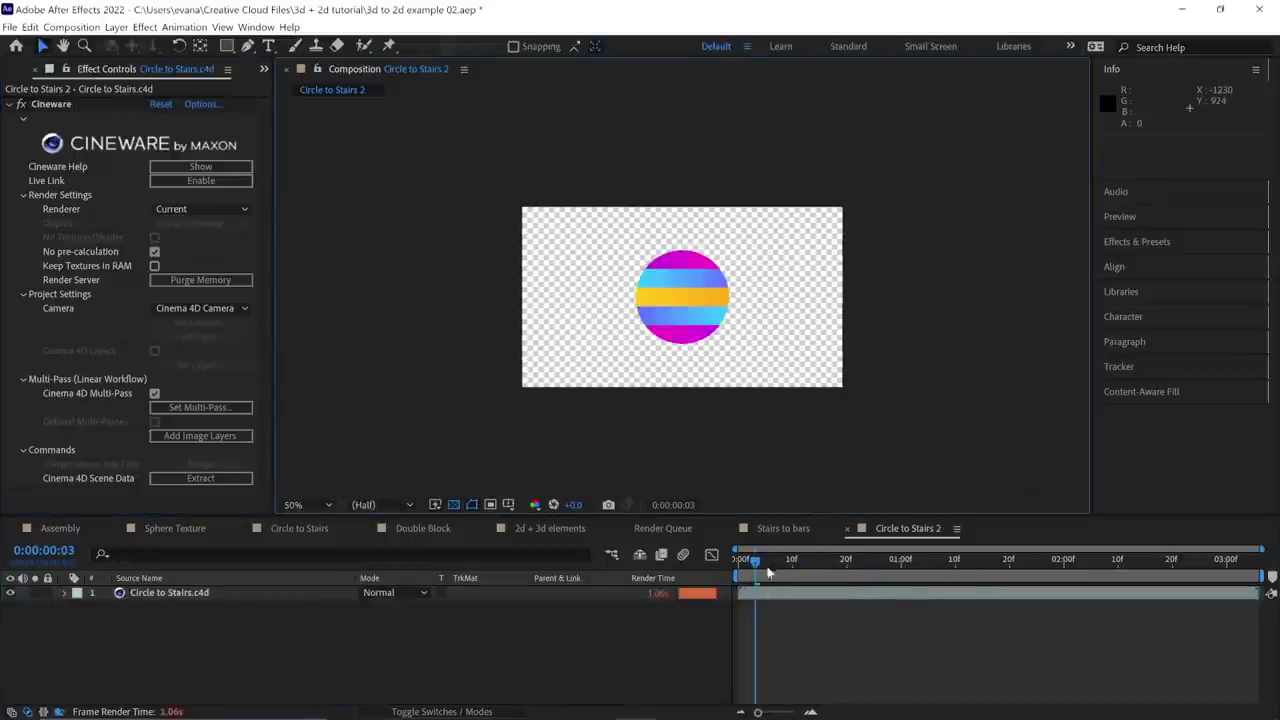
# - Add composition markers at 0:00:00:10 and 0:00:02:28, and check the frames between them
pyautogui.moveTo(786, 568); pyautogui.dragTo(792, 568)
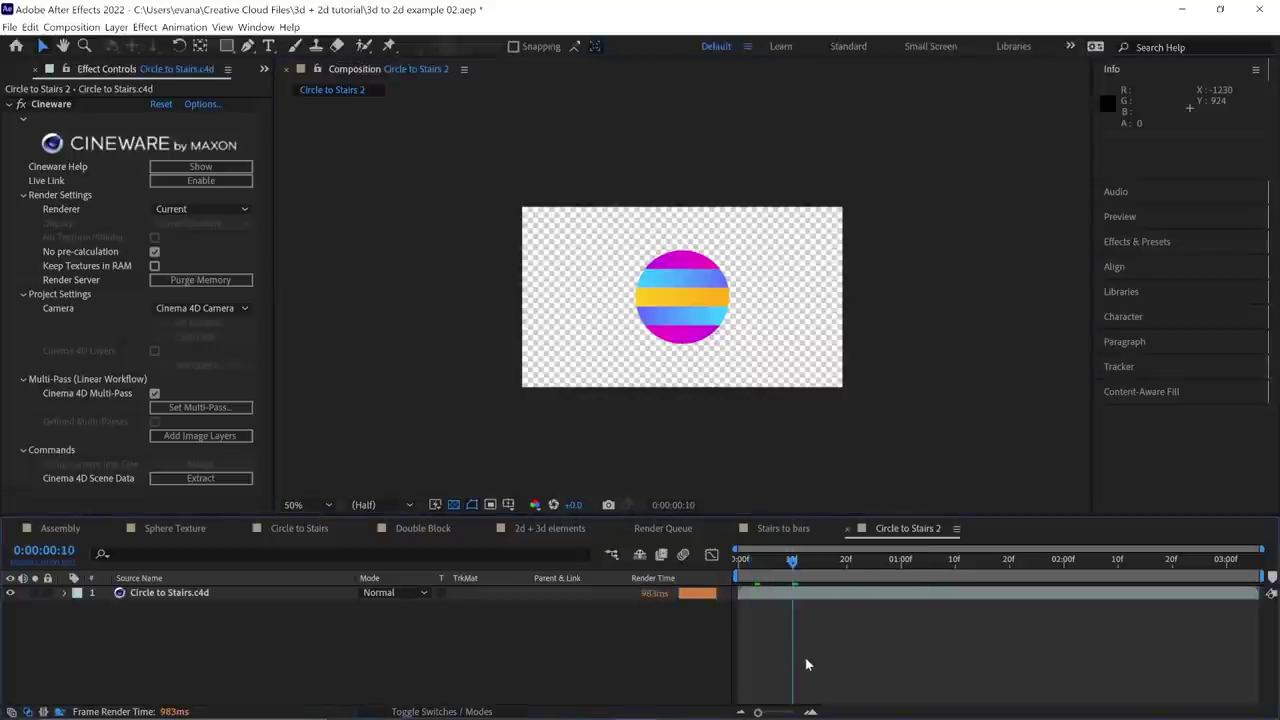
pyautogui.moveTo(1207, 563); pyautogui.dragTo(1233, 575)
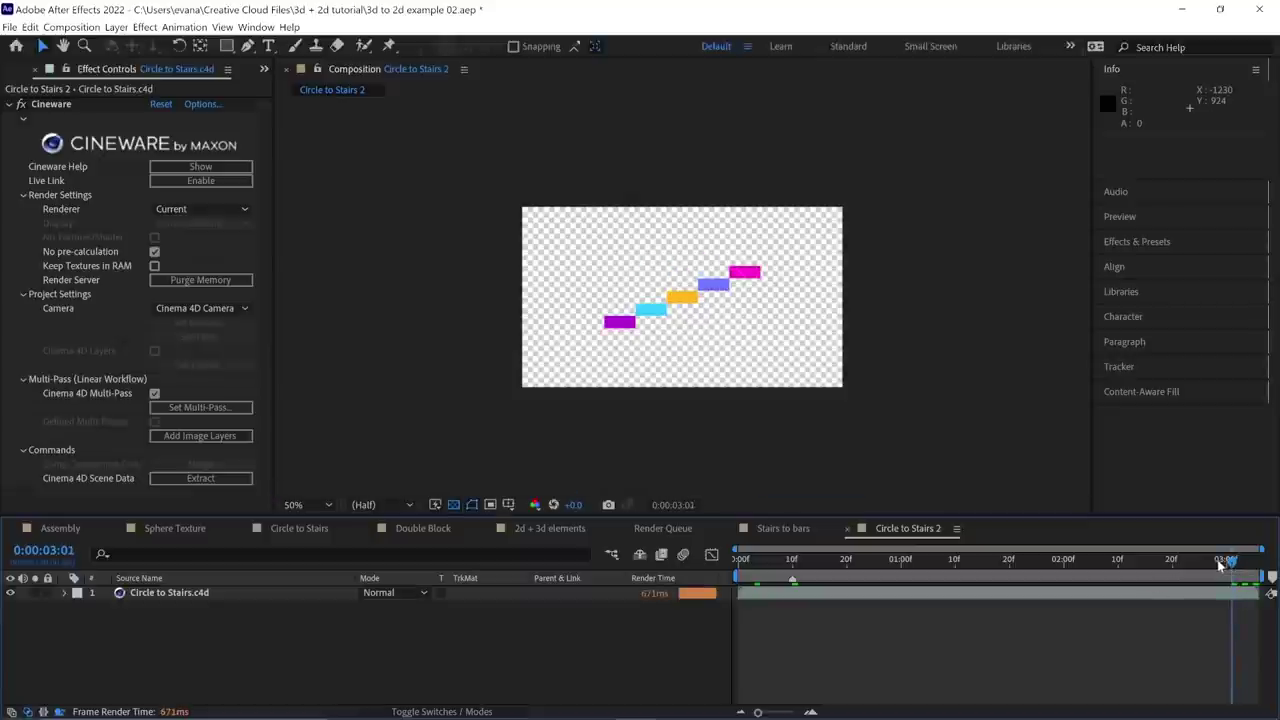
pyautogui.click(1218, 562)
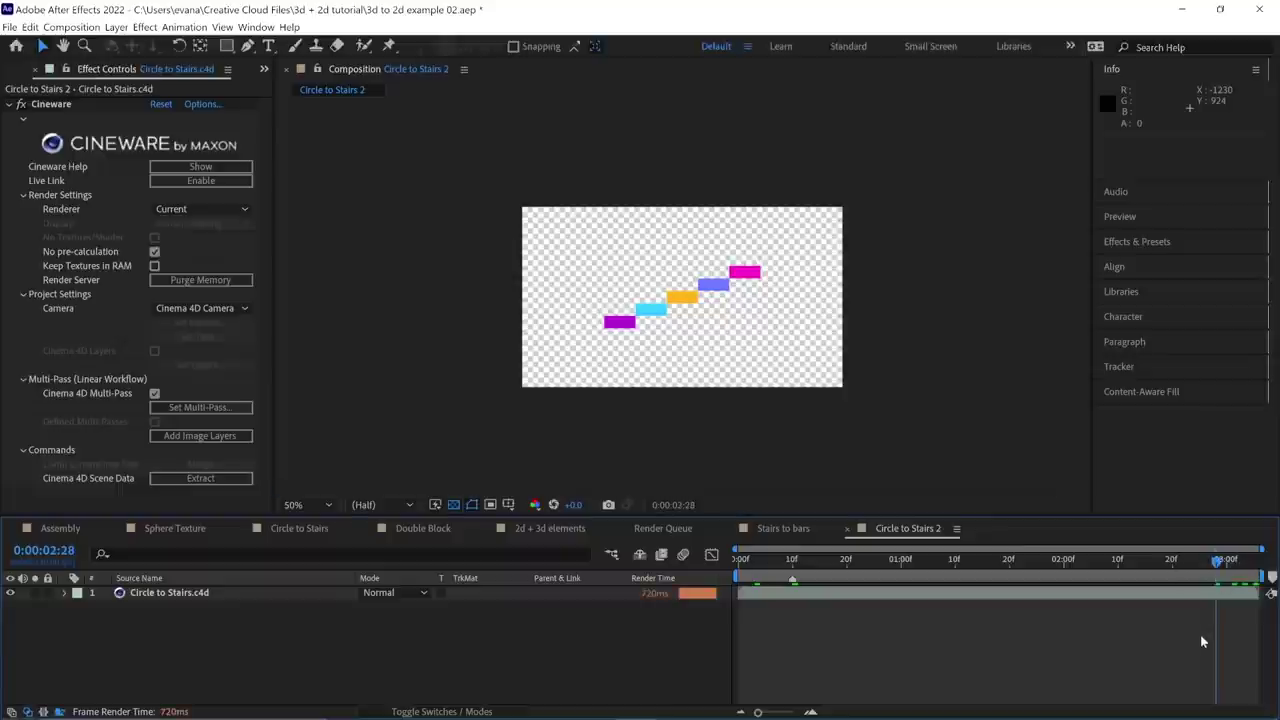
pyautogui.press('KP_Multiply')
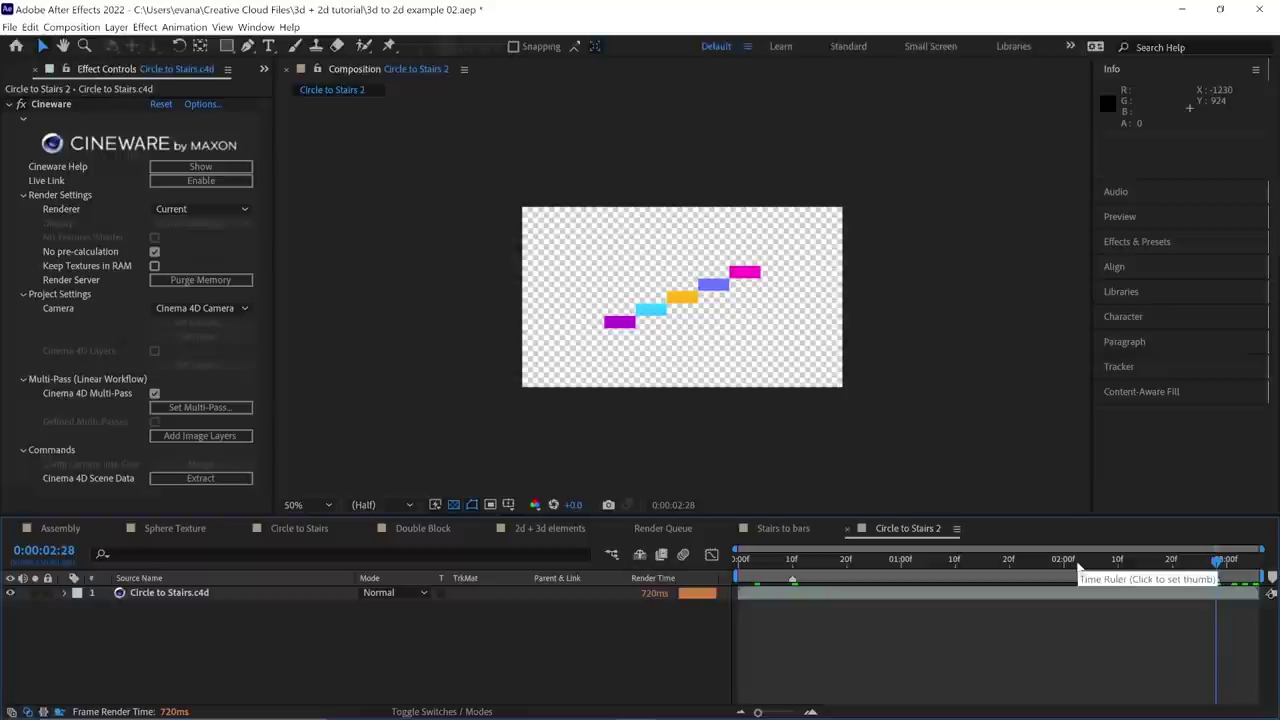
pyautogui.click(1014, 562)
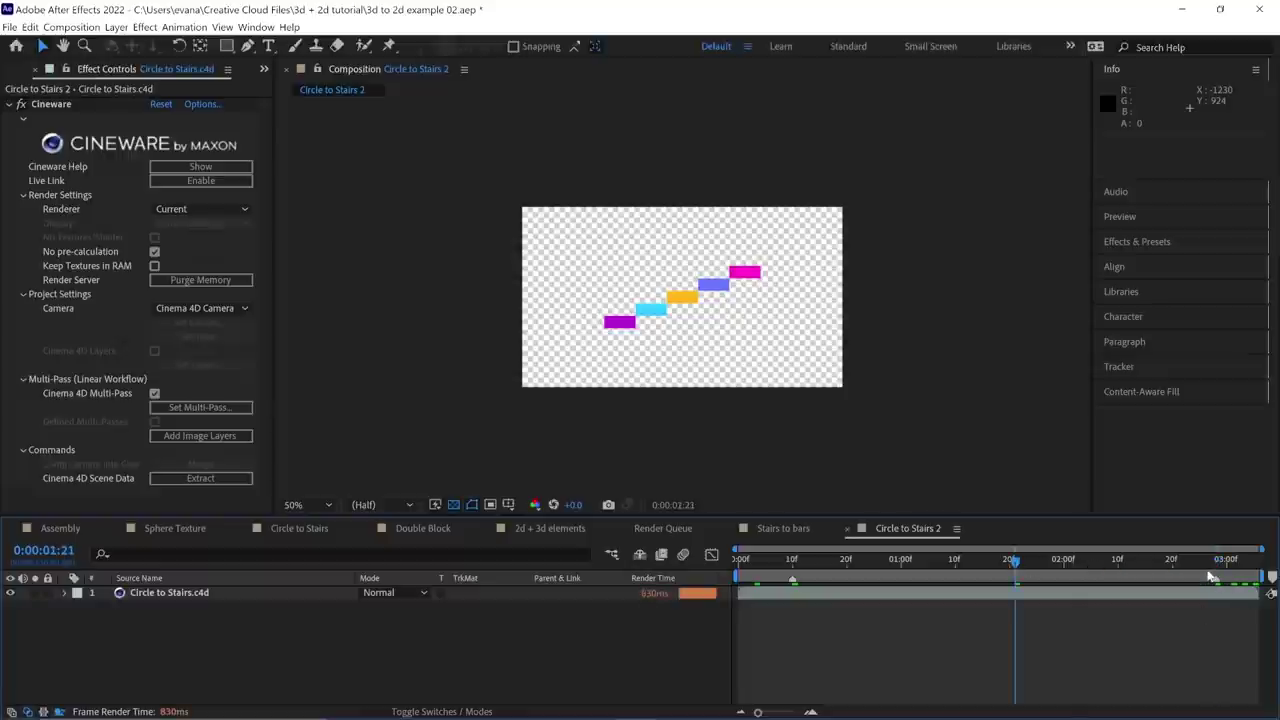
pyautogui.click(1200, 562)
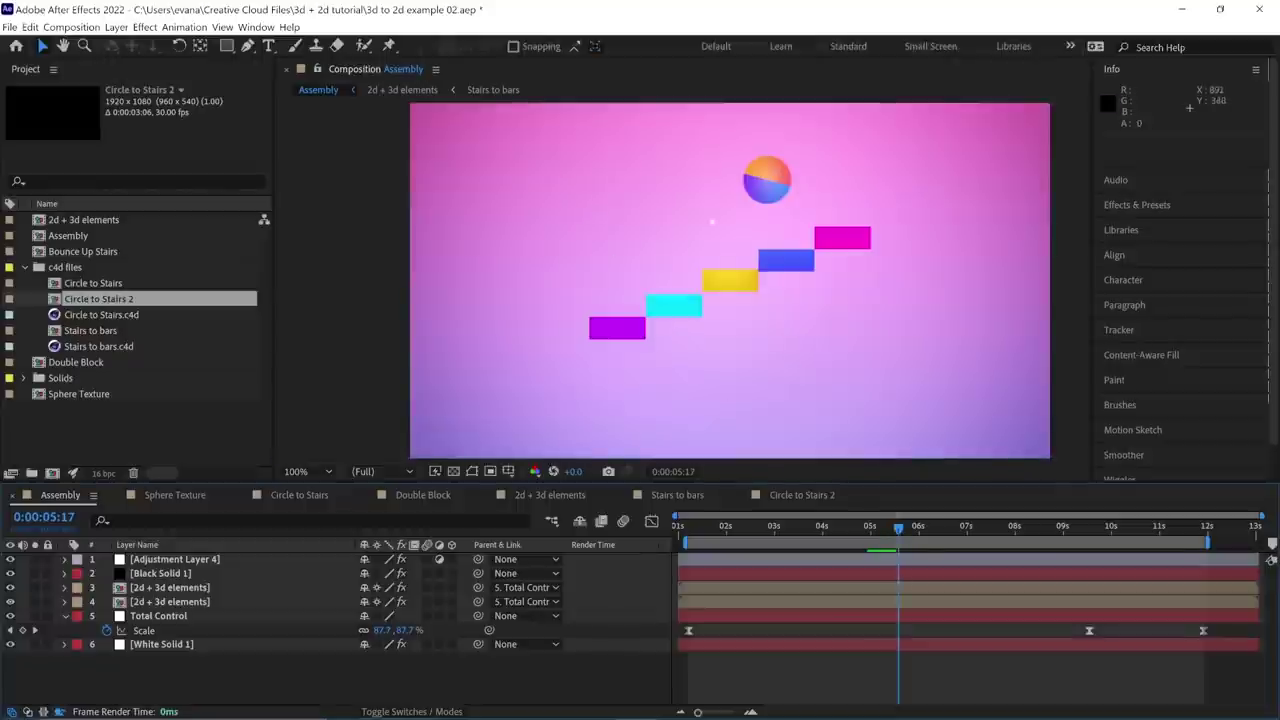
# - Open the 2d + 3d elements composition and its Bounce Up Stairs precomp, and enlarge the timeline to show all layers
pyautogui.doubleClick(894, 585)
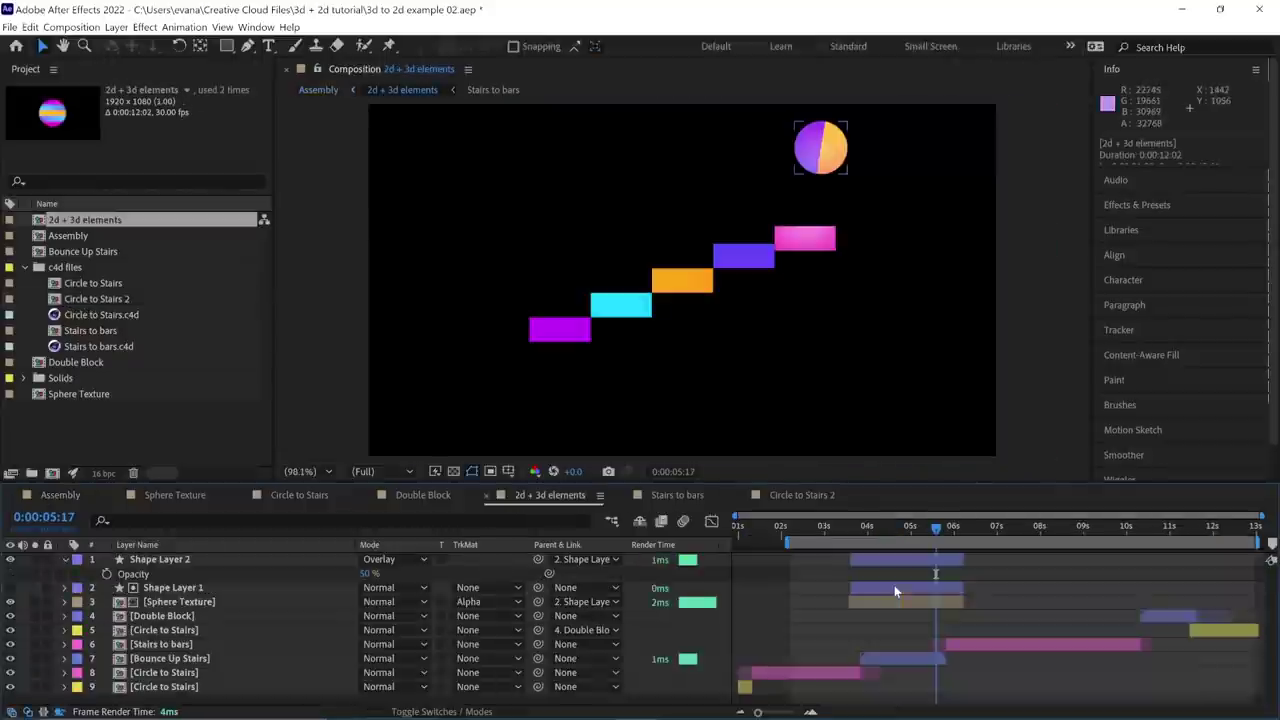
pyautogui.click(192, 606)
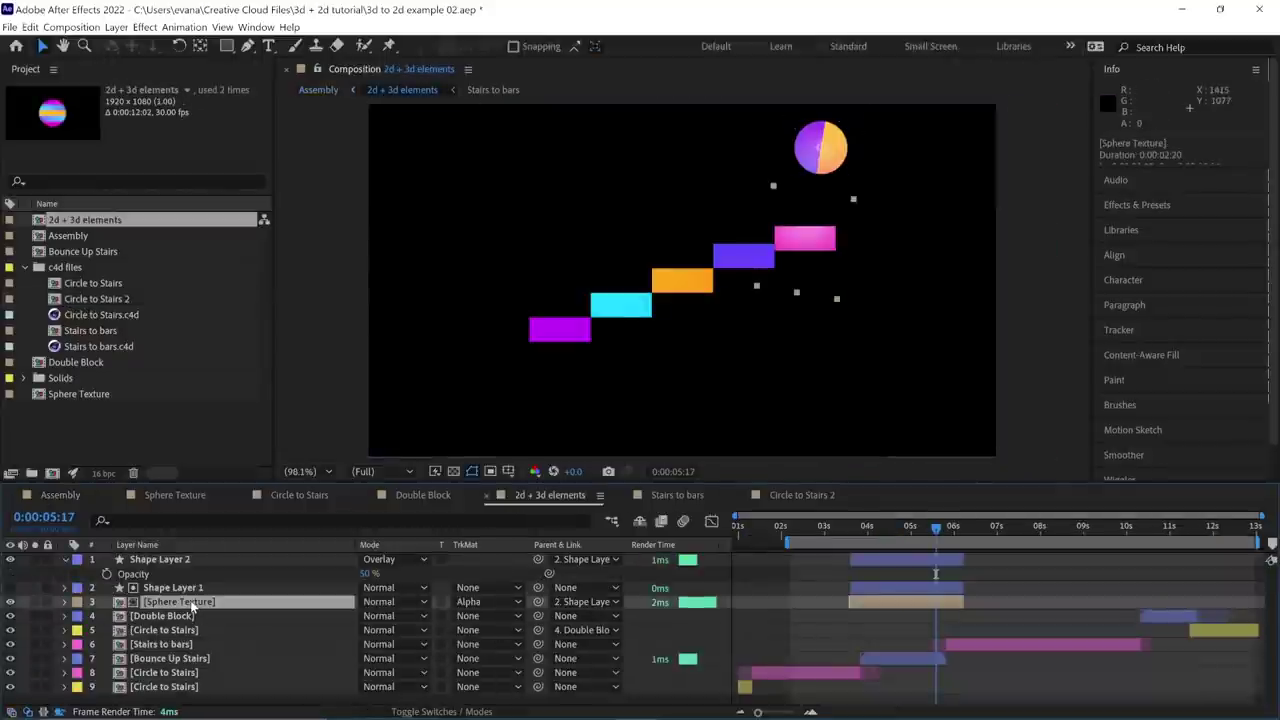
pyautogui.click(879, 659)
pyautogui.doubleClick(879, 659)
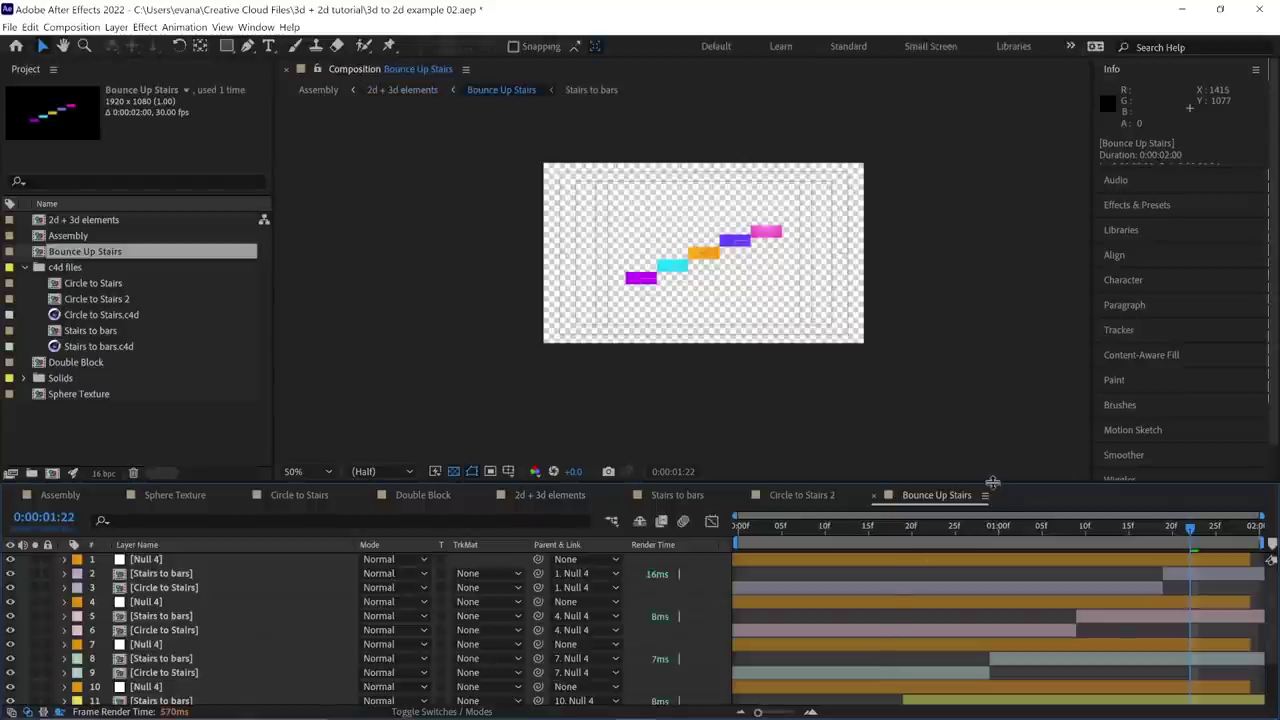
pyautogui.moveTo(992, 482); pyautogui.dragTo(945, 358)
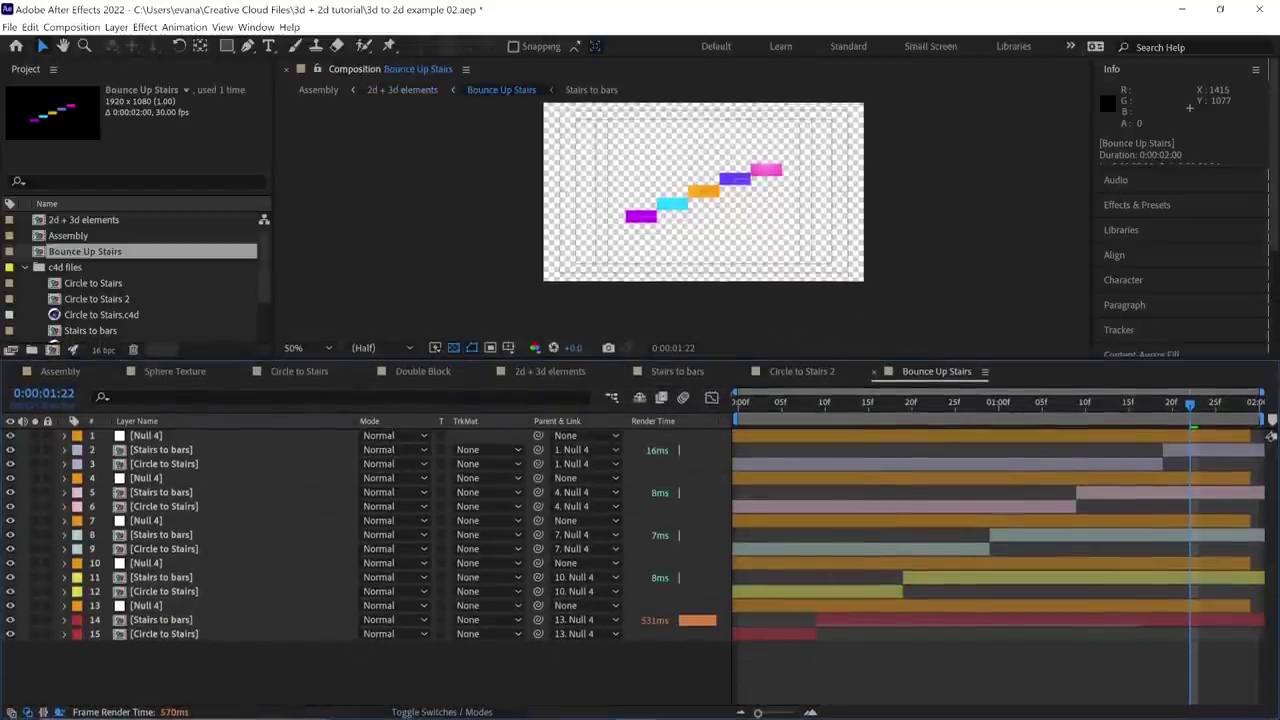
pyautogui.press('Home')
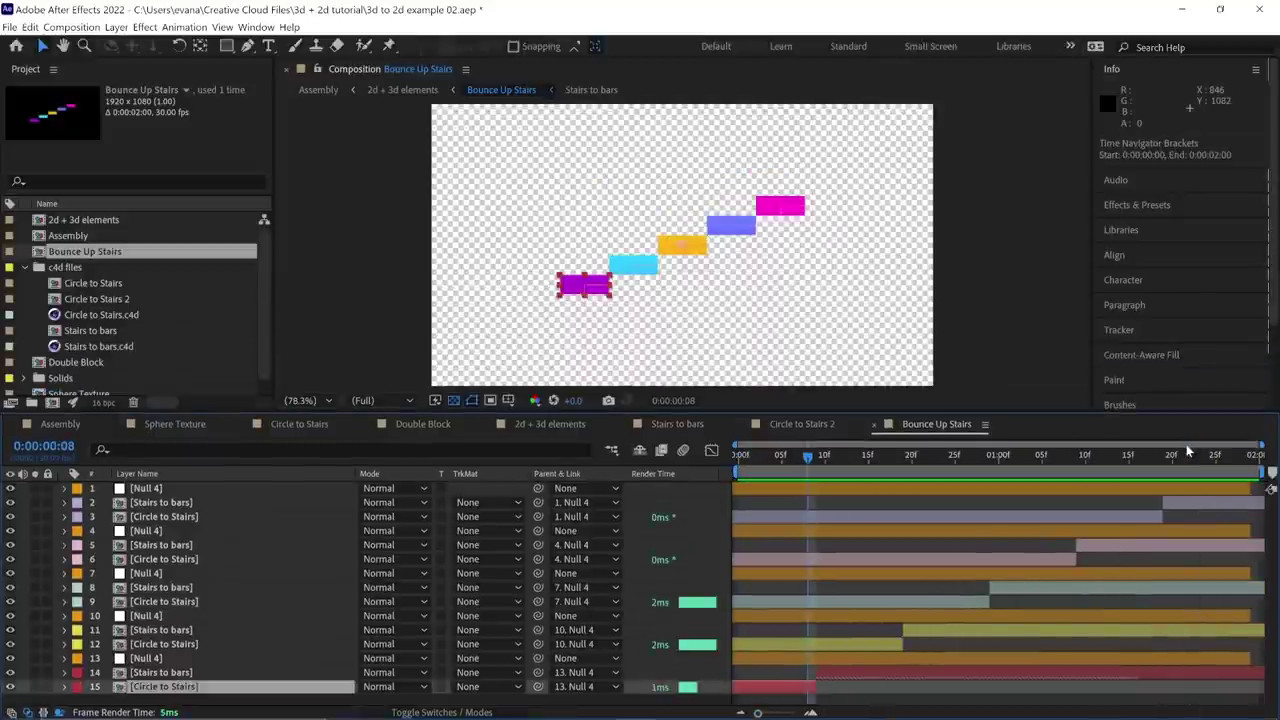
# - Select all ten Circle to Stairs and Stairs to bars layers in Bounce Up Stairs, working up from the bottom pair
pyautogui.click(805, 674)
pyautogui.click(810, 684)
pyautogui.keyDown('ctrl'); pyautogui.click(827, 673); pyautogui.keyUp('ctrl')
pyautogui.keyDown('ctrl'); pyautogui.click(841, 645); pyautogui.keyUp('ctrl')
pyautogui.keyDown('ctrl'); pyautogui.click(916, 630); pyautogui.keyUp('ctrl')
pyautogui.keyDown('ctrl'); pyautogui.click(955, 601); pyautogui.keyUp('ctrl')
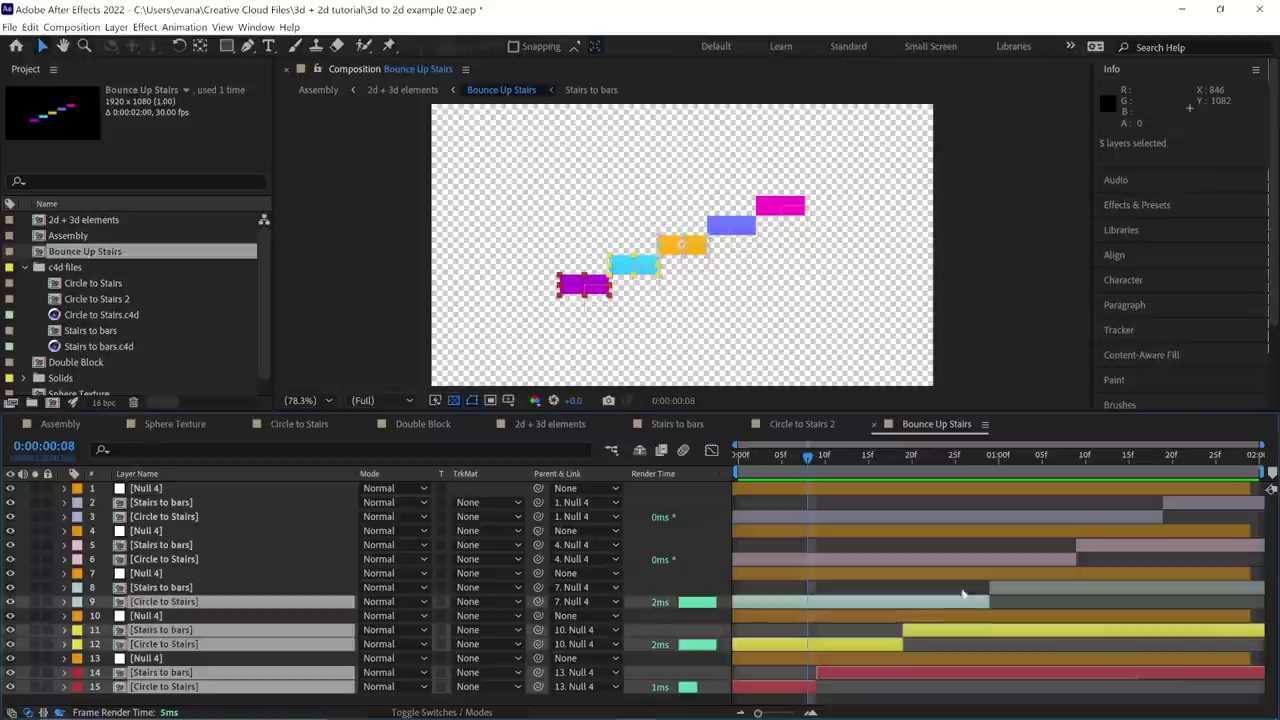
pyautogui.keyDown('ctrl'); pyautogui.click(1000, 588); pyautogui.keyUp('ctrl')
pyautogui.keyDown('ctrl'); pyautogui.click(1050, 559); pyautogui.keyUp('ctrl')
pyautogui.keyDown('ctrl'); pyautogui.click(1100, 545); pyautogui.keyUp('ctrl')
pyautogui.keyDown('ctrl'); pyautogui.click(1120, 517); pyautogui.keyUp('ctrl')
pyautogui.keyDown('ctrl'); pyautogui.click(1192, 503); pyautogui.keyUp('ctrl')
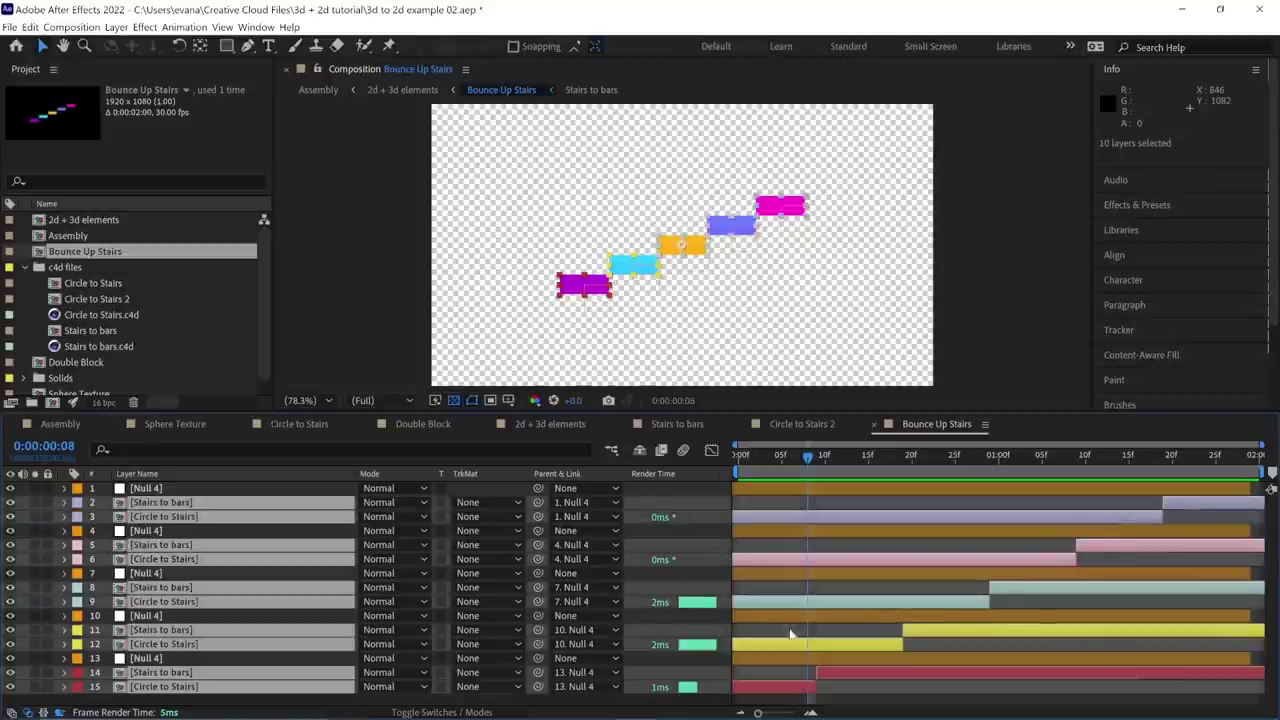
# - Rename the bottom Circle to Stairs layer as Before and the Stairs to bars layer above it as After
pyautogui.click(783, 683)
pyautogui.press('Return')
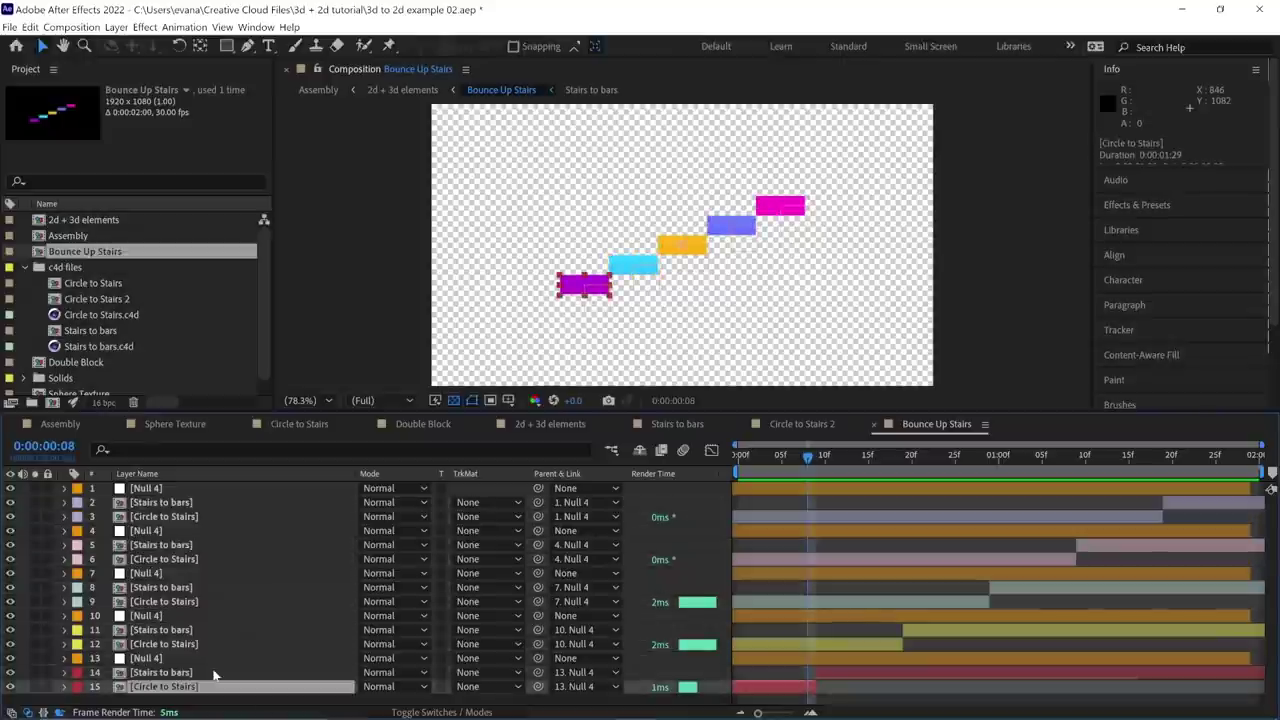
pyautogui.write('Before')
pyautogui.click(215, 673)
pyautogui.press('Return')
pyautogui.write('After')
pyautogui.press('Return')
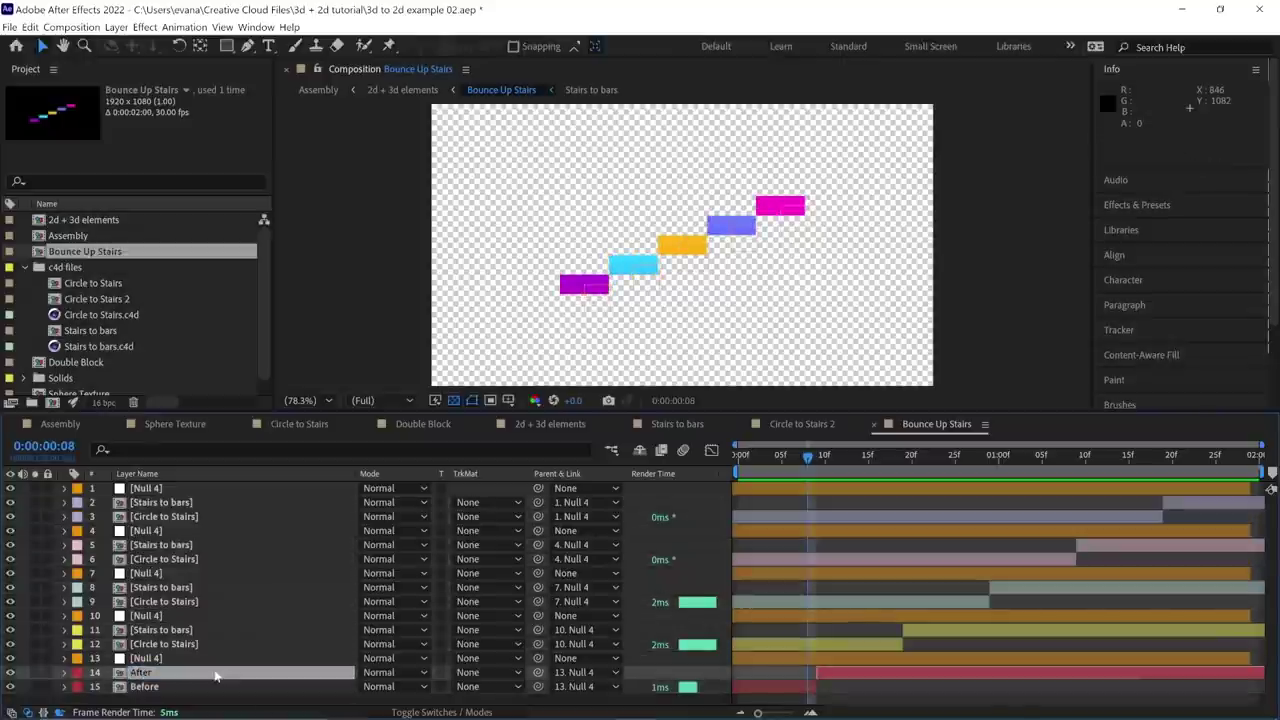
# - Reveal the Y Position keyframes of the null above the After layer and examine them against the Before-to-After switch
pyautogui.click(811, 712)
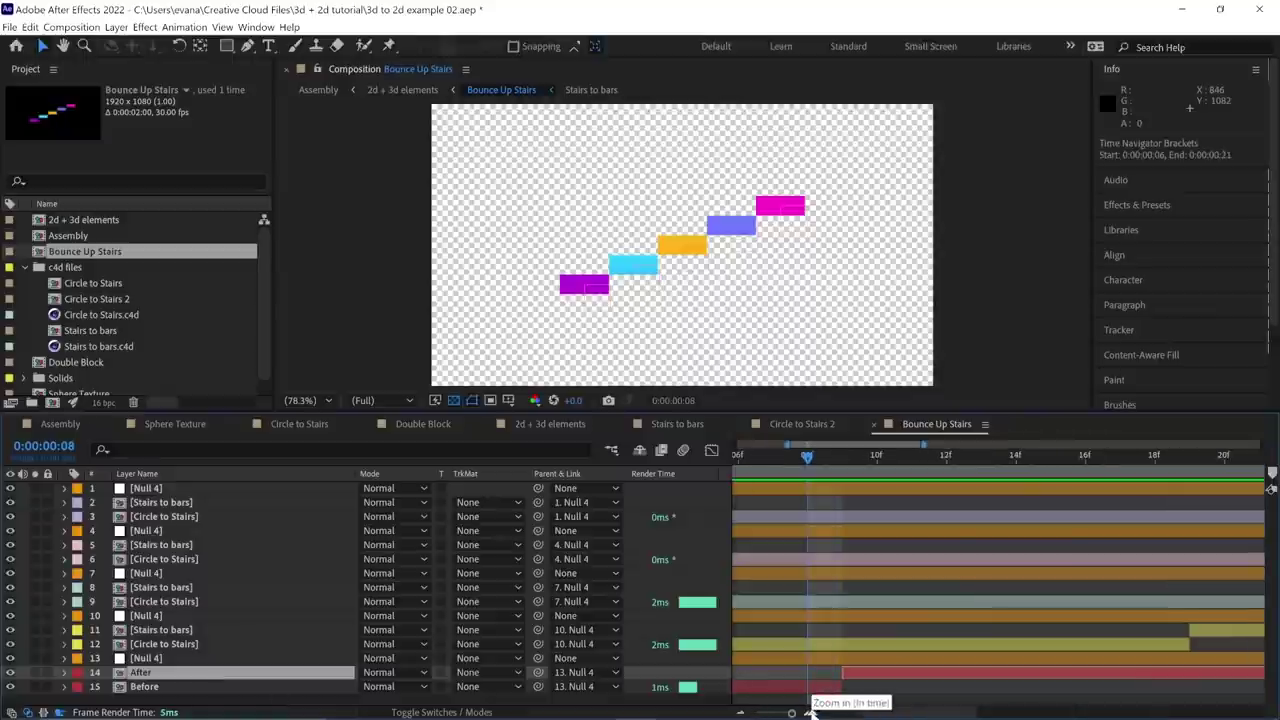
pyautogui.click(857, 660)
pyautogui.press('u')
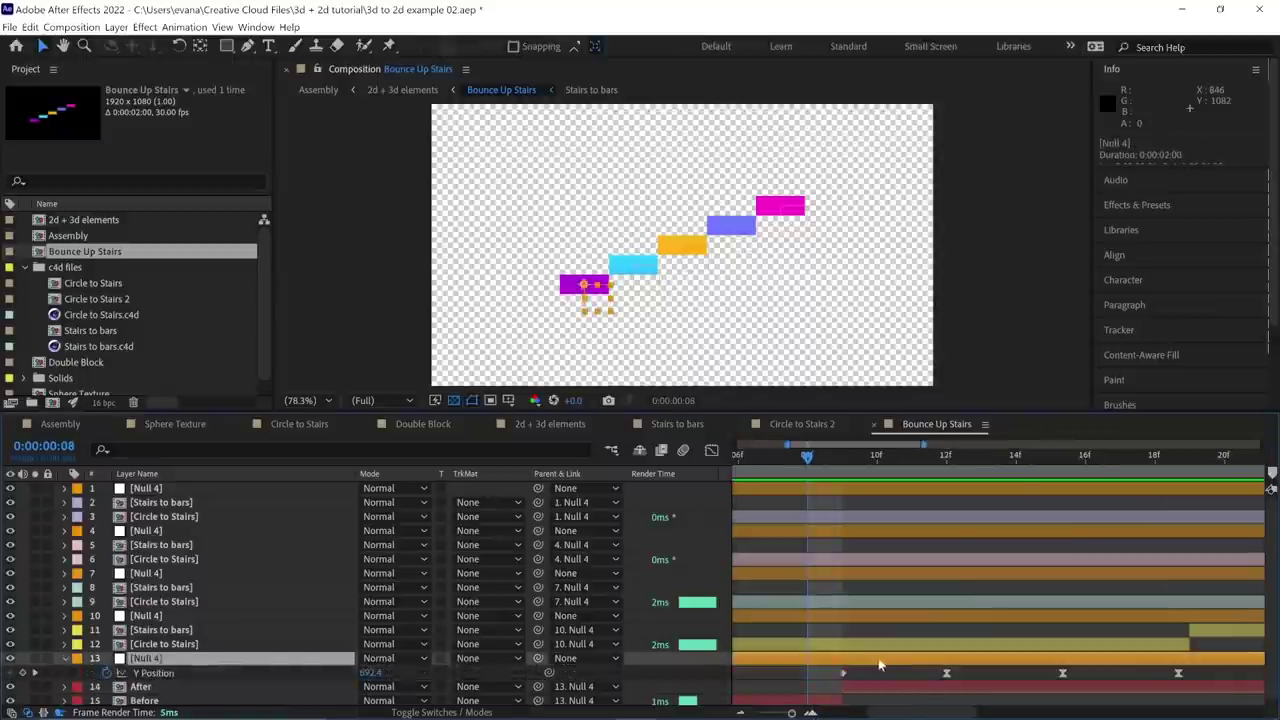
pyautogui.moveTo(908, 712); pyautogui.dragTo(890, 712)
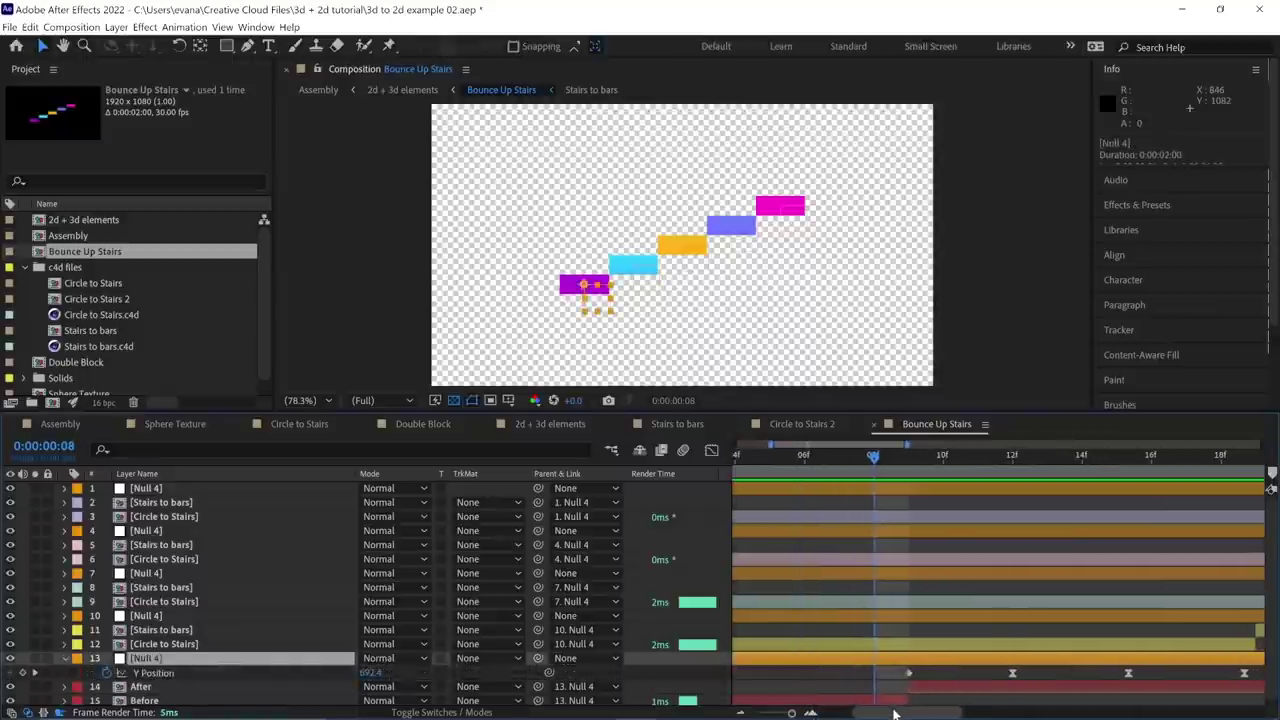
pyautogui.click(770, 457)
pyautogui.moveTo(783, 467); pyautogui.dragTo(866, 581)
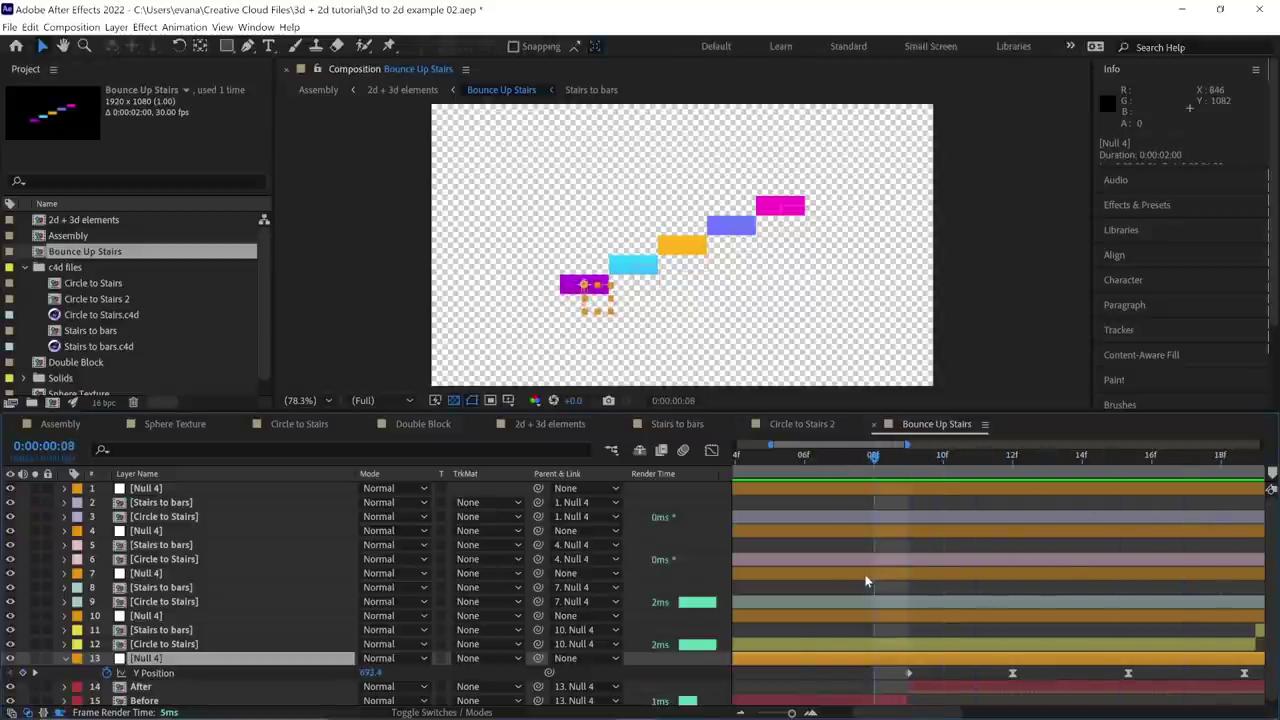
pyautogui.click(900, 700)
pyautogui.click(928, 687)
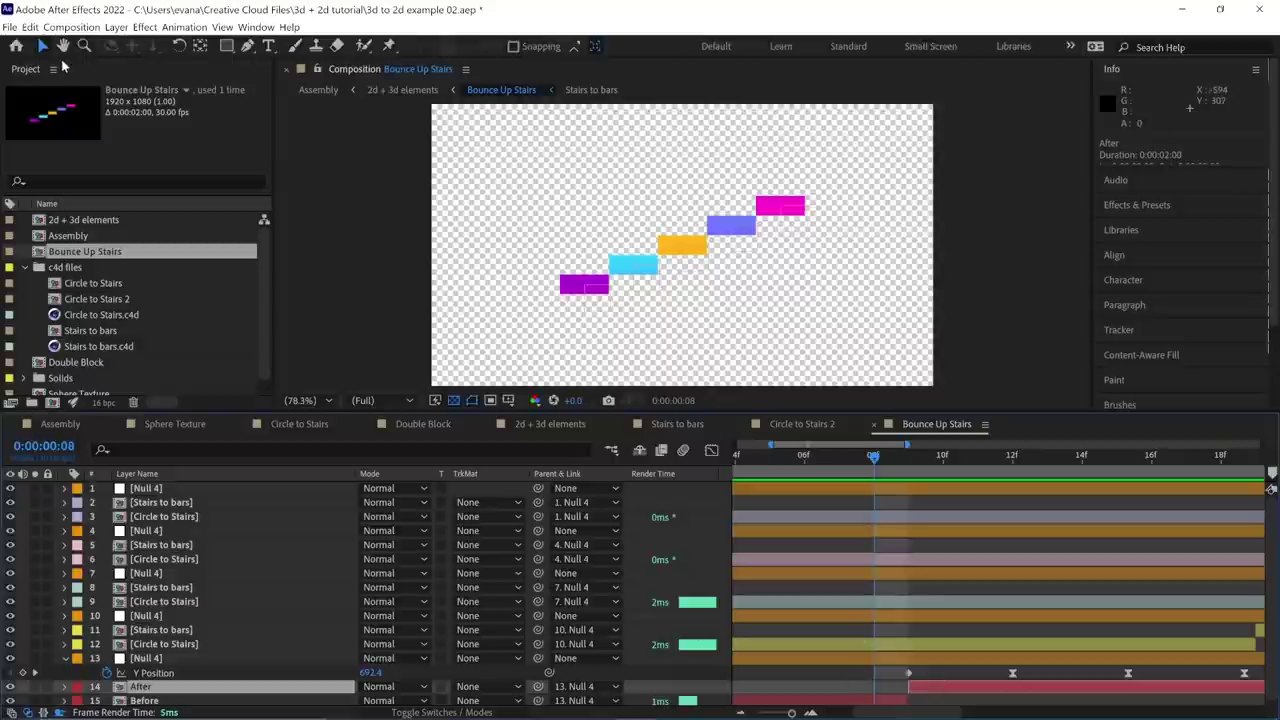
# - Show the After layer's effect controls, turn off Gradient Ramp and CC Composite, and check the frames around the layer switch
pyautogui.click(256, 27)
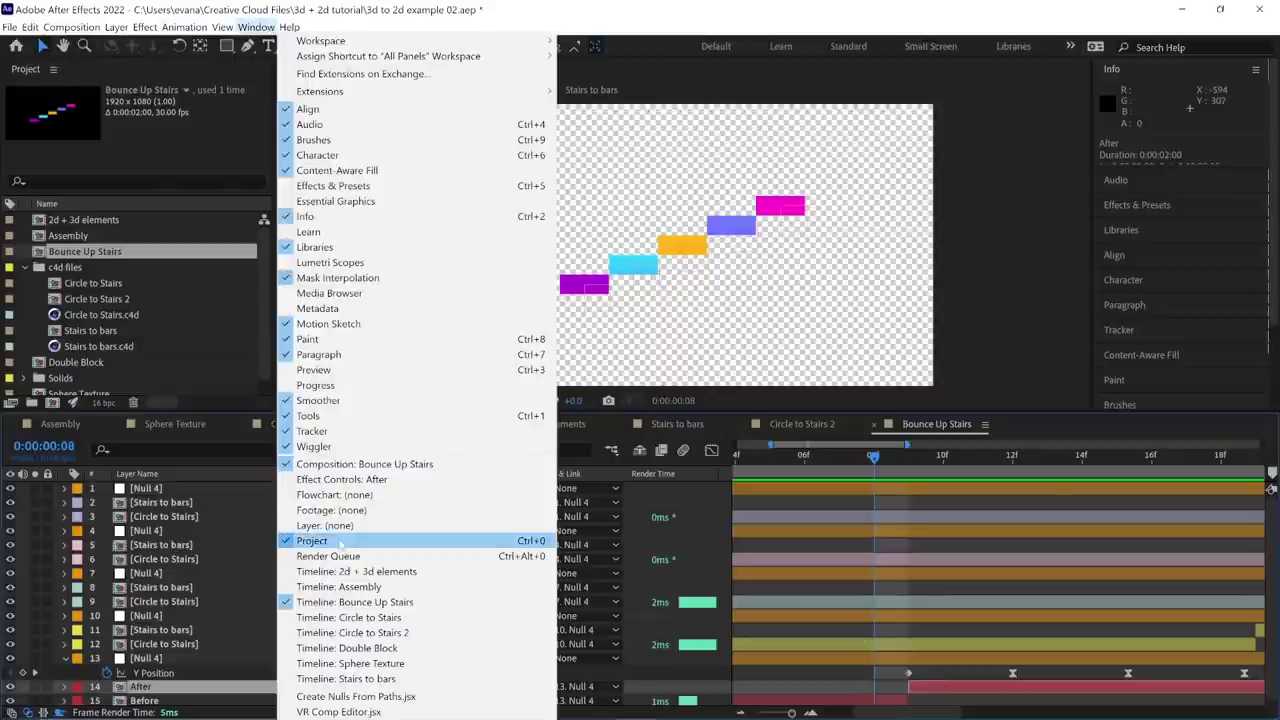
pyautogui.click(346, 477)
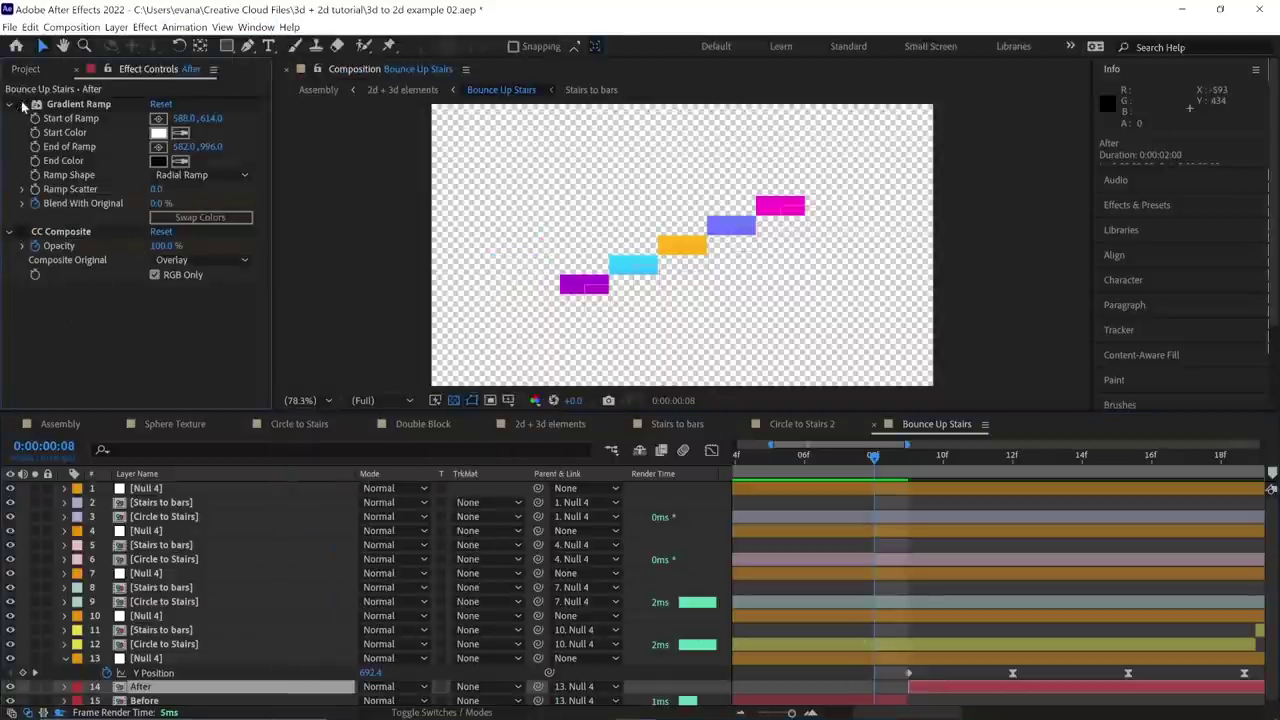
pyautogui.moveTo(868, 463); pyautogui.dragTo(839, 463)
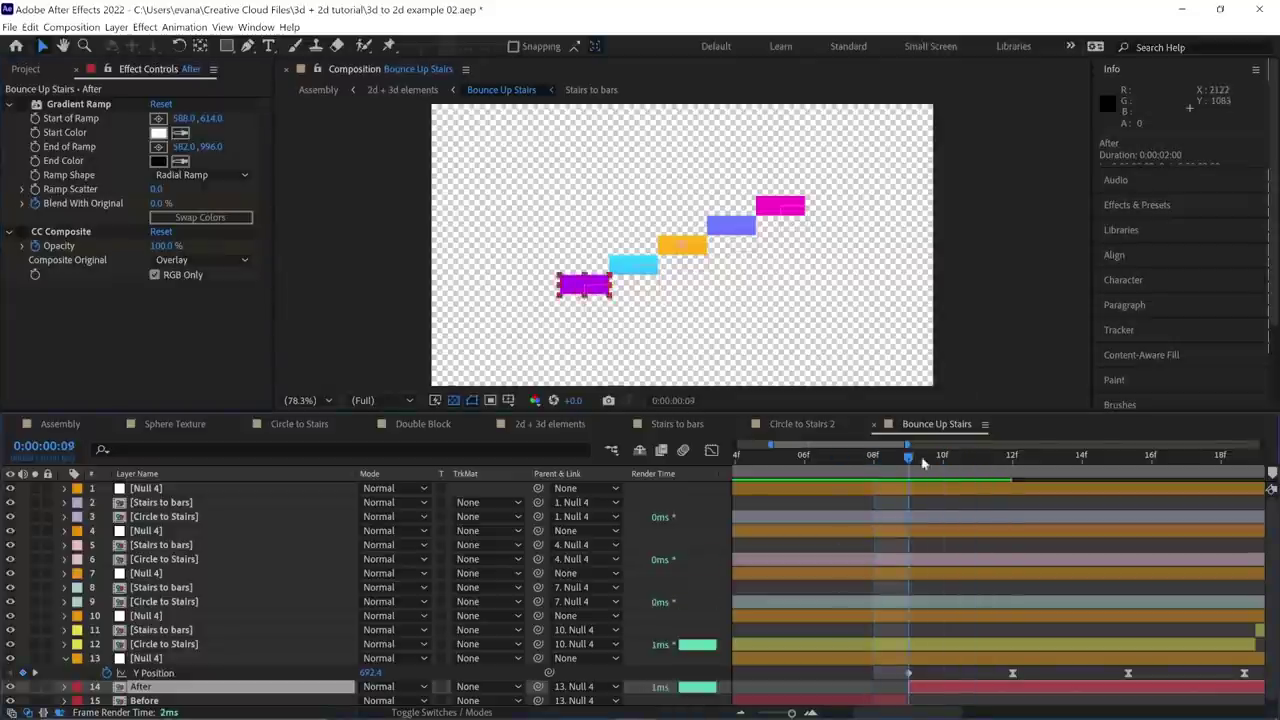
pyautogui.click(875, 676)
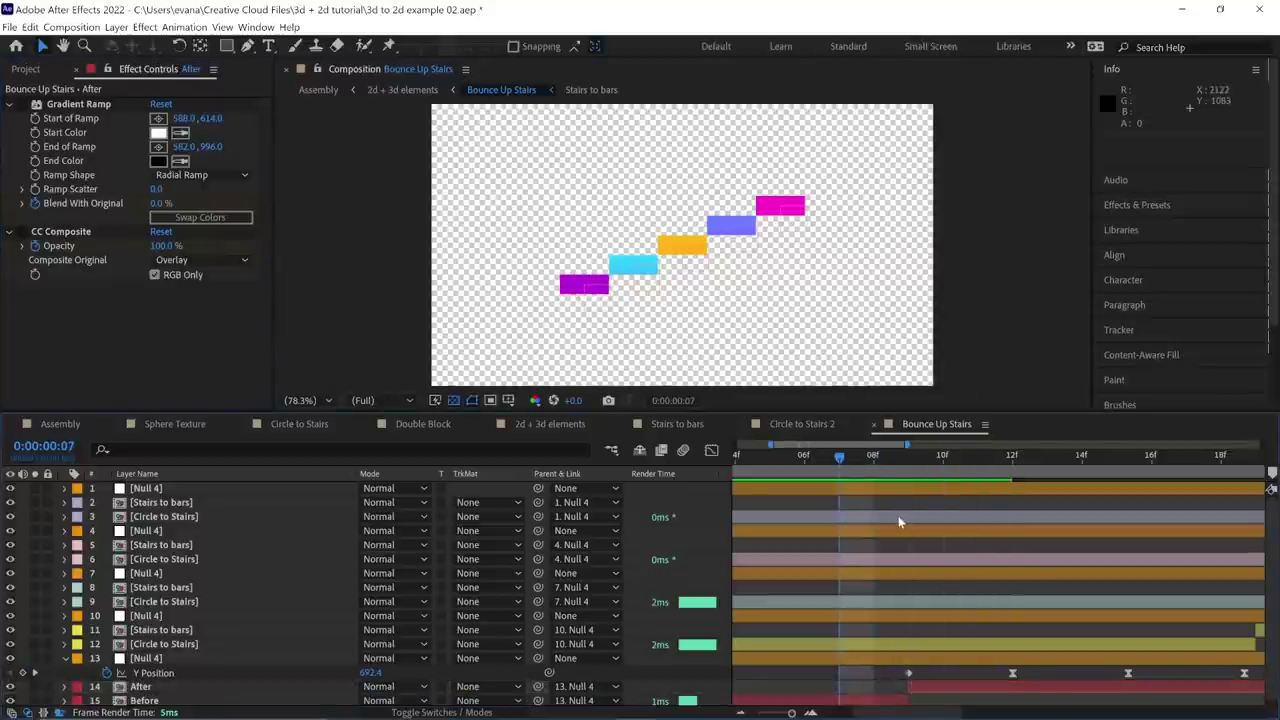
# - Set the work area from 0:00:00:05 to 0:00:00:14 and preview the first step's bounce
pyautogui.press('b')
pyautogui.moveTo(977, 460); pyautogui.dragTo(1082, 460)
pyautogui.press('n')
pyautogui.moveTo(831, 469); pyautogui.dragTo(764, 470)
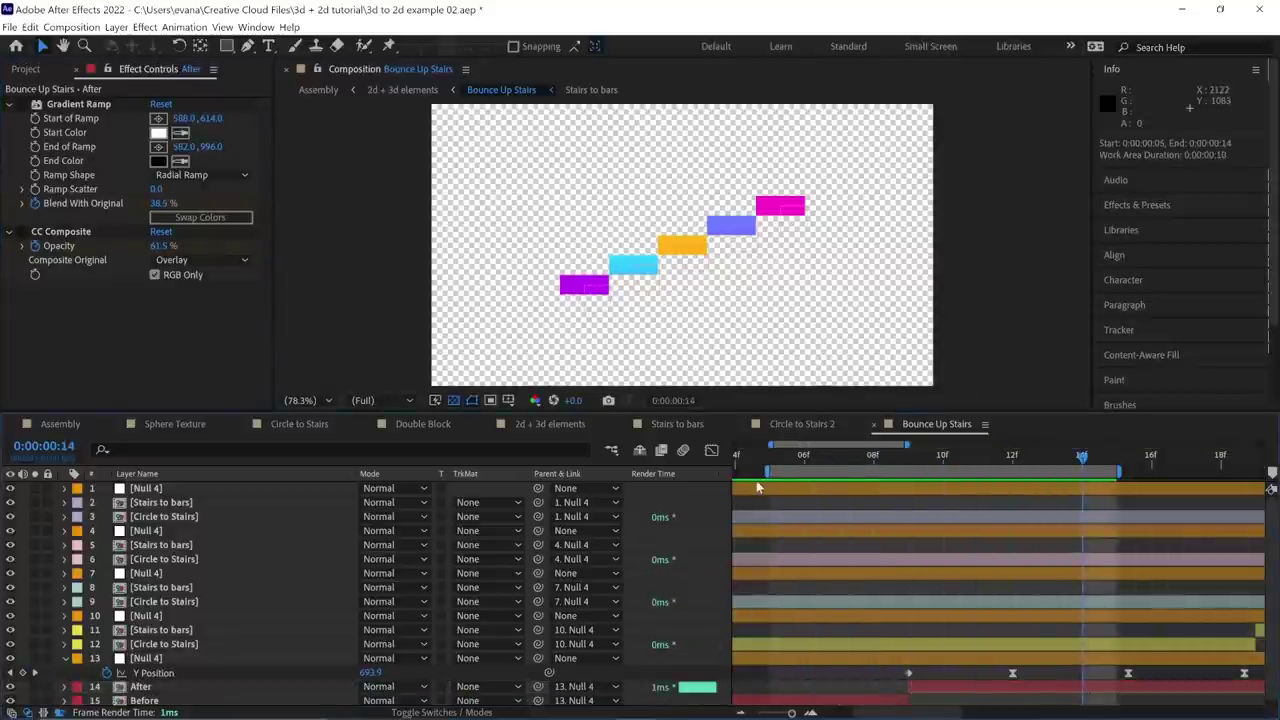
pyautogui.press('space')
pyautogui.press('space')
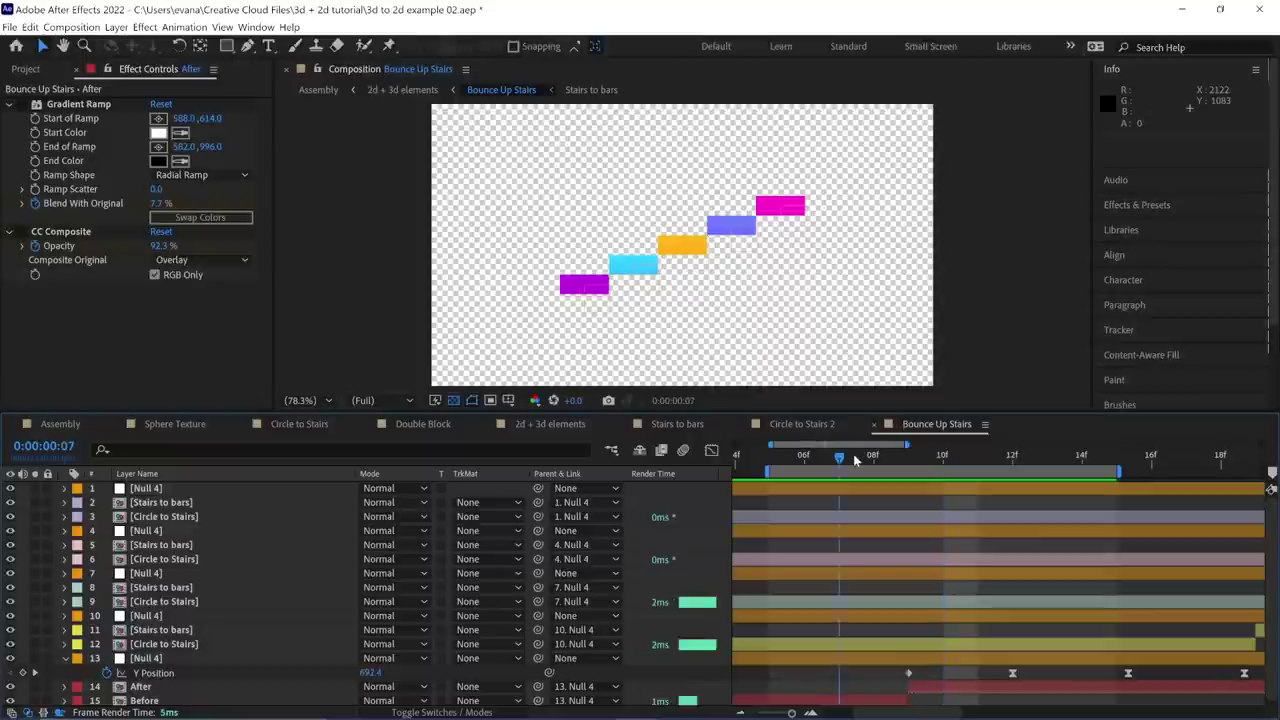
# - Turn on Gradient Ramp and CC Composite for the After layer and return to 0:00:00:05
pyautogui.click(909, 458)
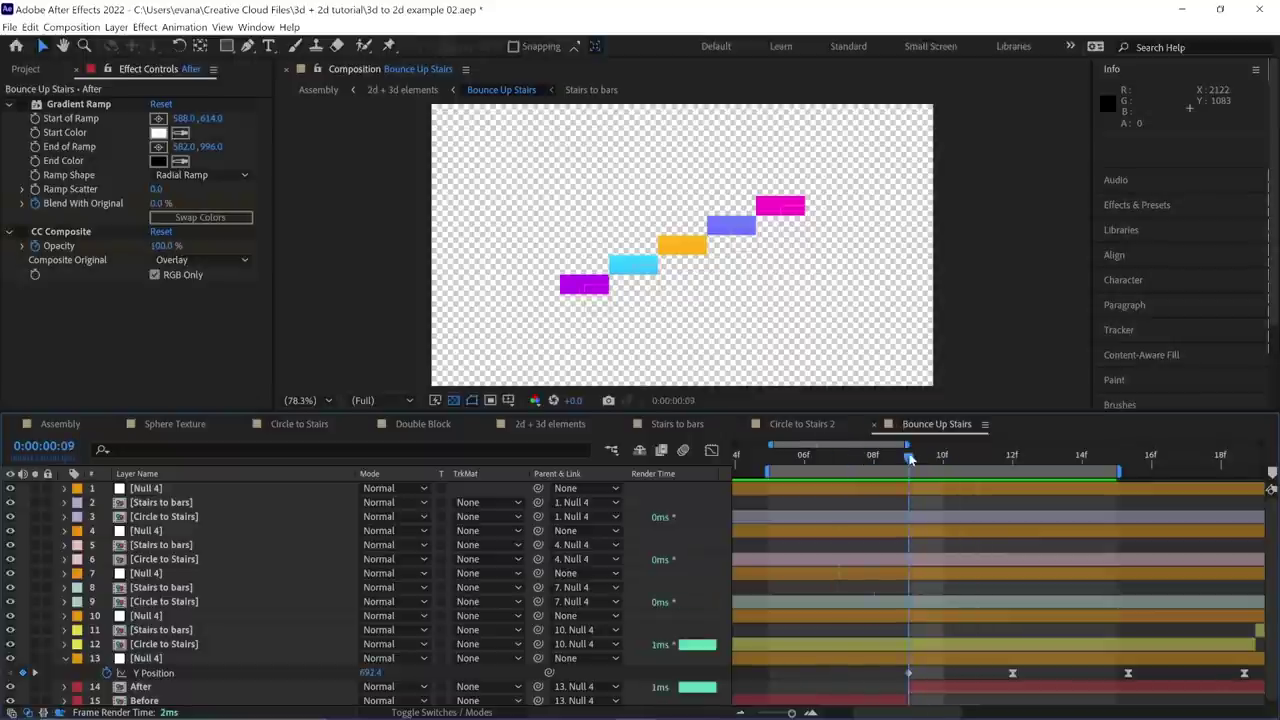
pyautogui.click(22, 104)
pyautogui.click(23, 231)
pyautogui.click(770, 456)
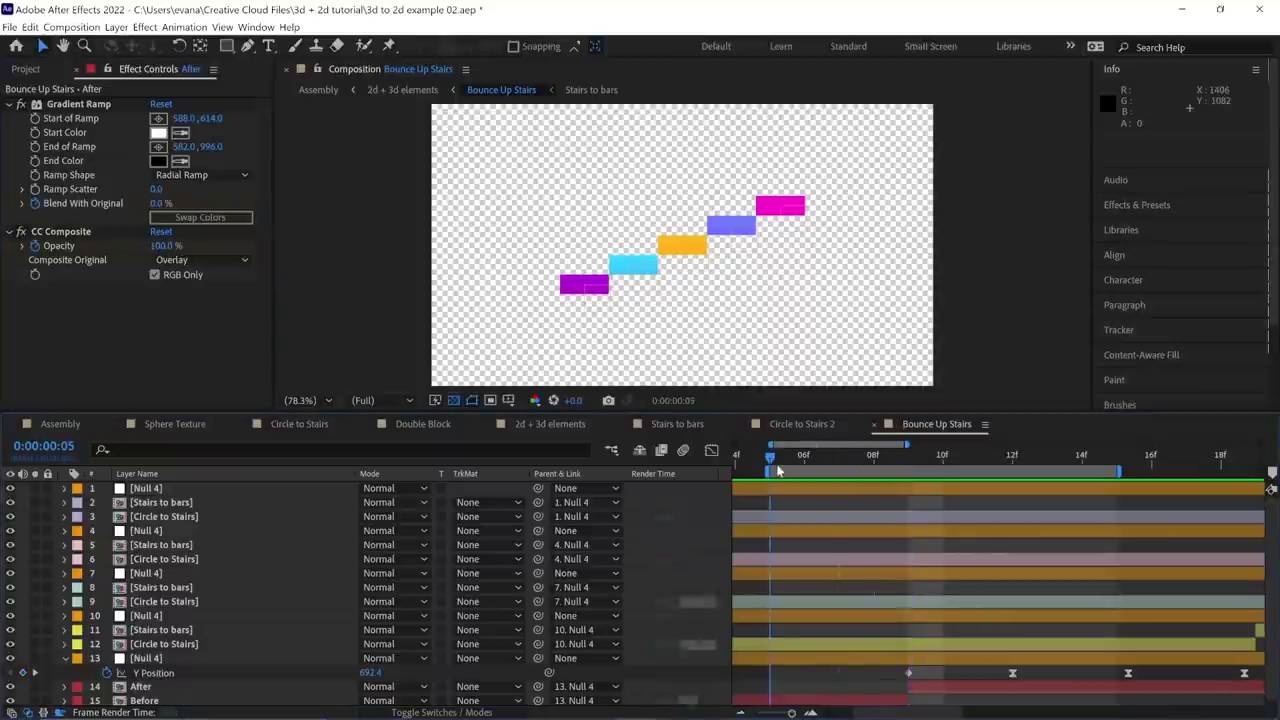
# - Reveal the After layer's keyframed Time Remap, Blend With Original and Opacity properties in an enlarged timeline
pyautogui.click(1025, 687)
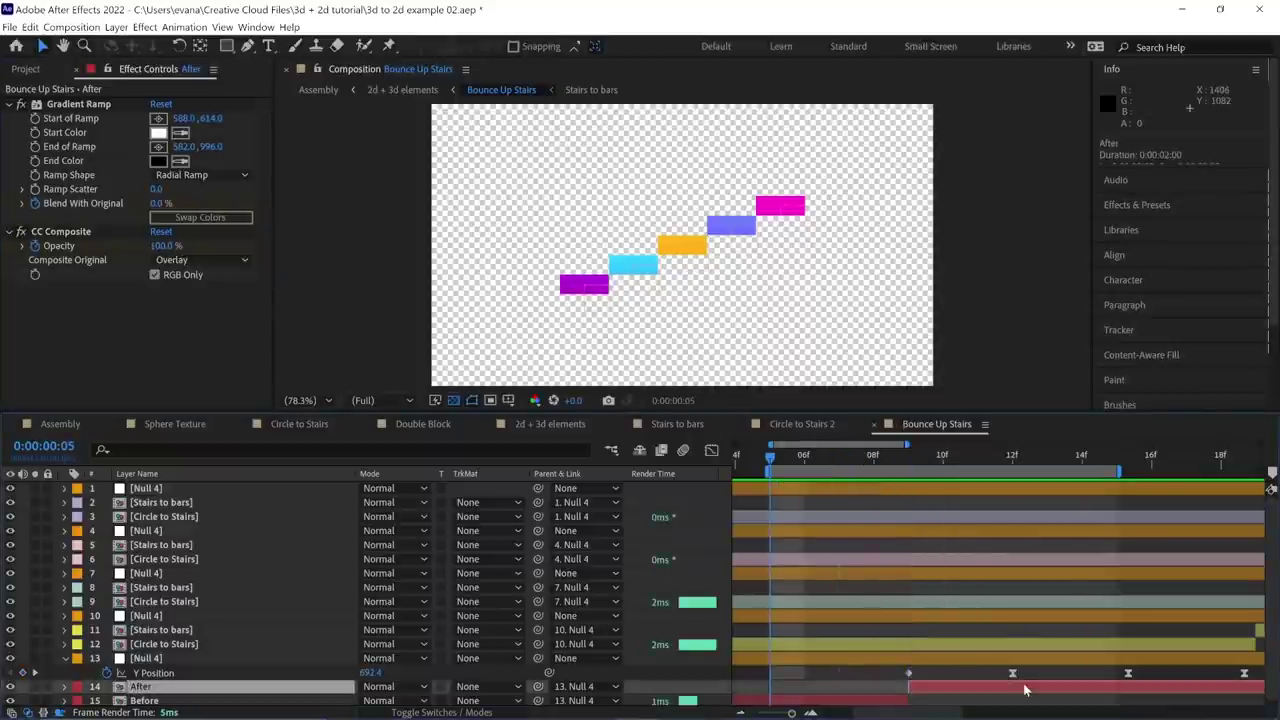
pyautogui.hotkey('ctrl', 'alt', 't')
pyautogui.moveTo(975, 411); pyautogui.dragTo(975, 387)
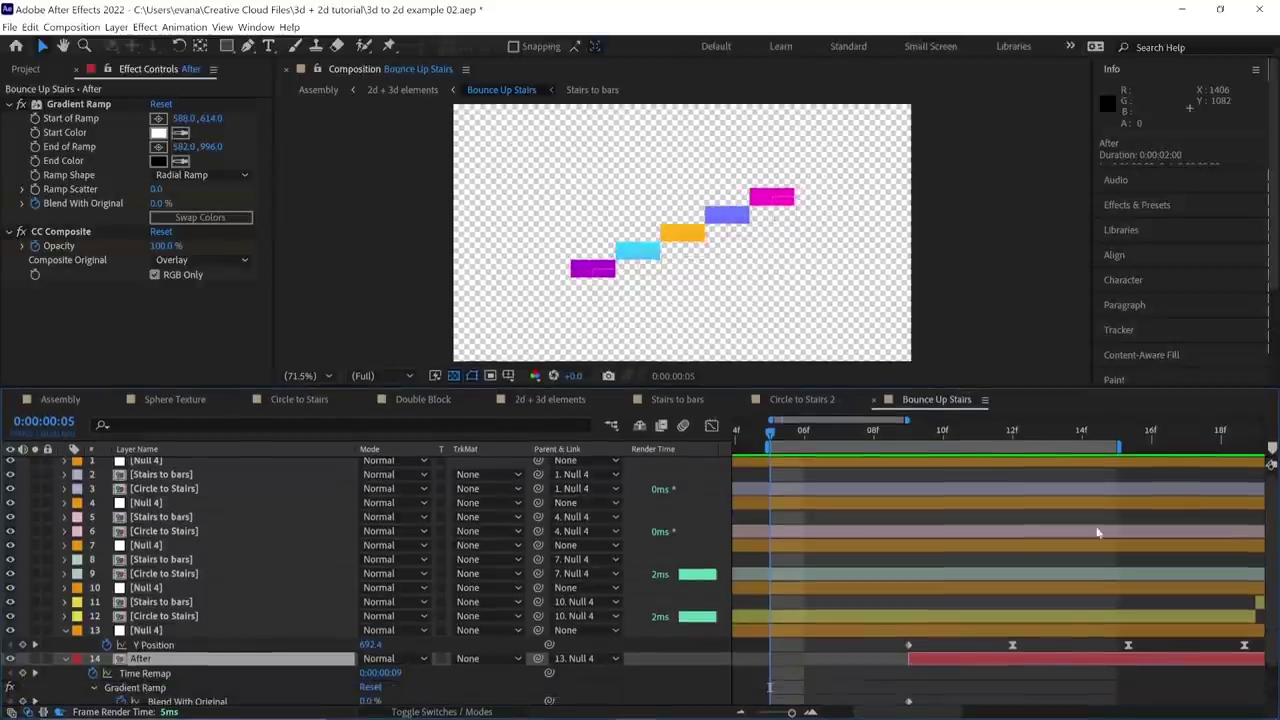
pyautogui.press('u')
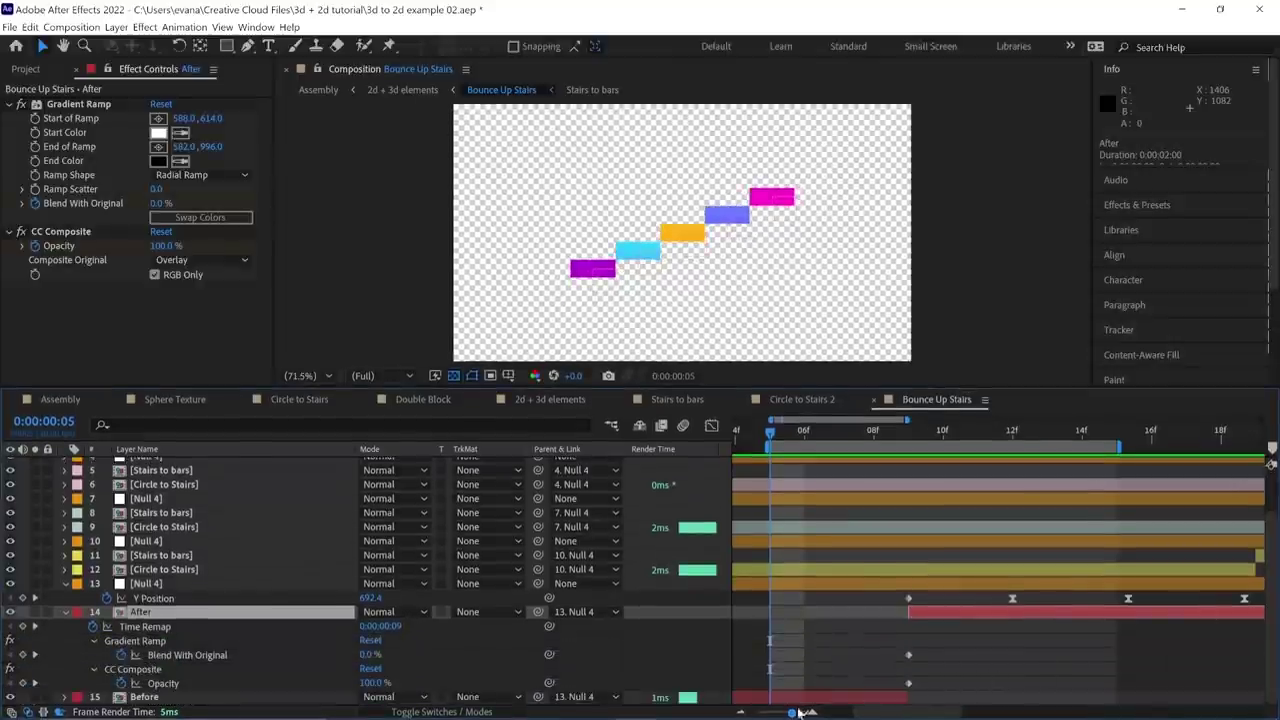
# - Extend the work area's end to 0:00:00:26, preview the flash effect, and inspect the frame at 0:00:00:10
pyautogui.click(741, 711)
pyautogui.moveTo(948, 444); pyautogui.dragTo(1153, 445)
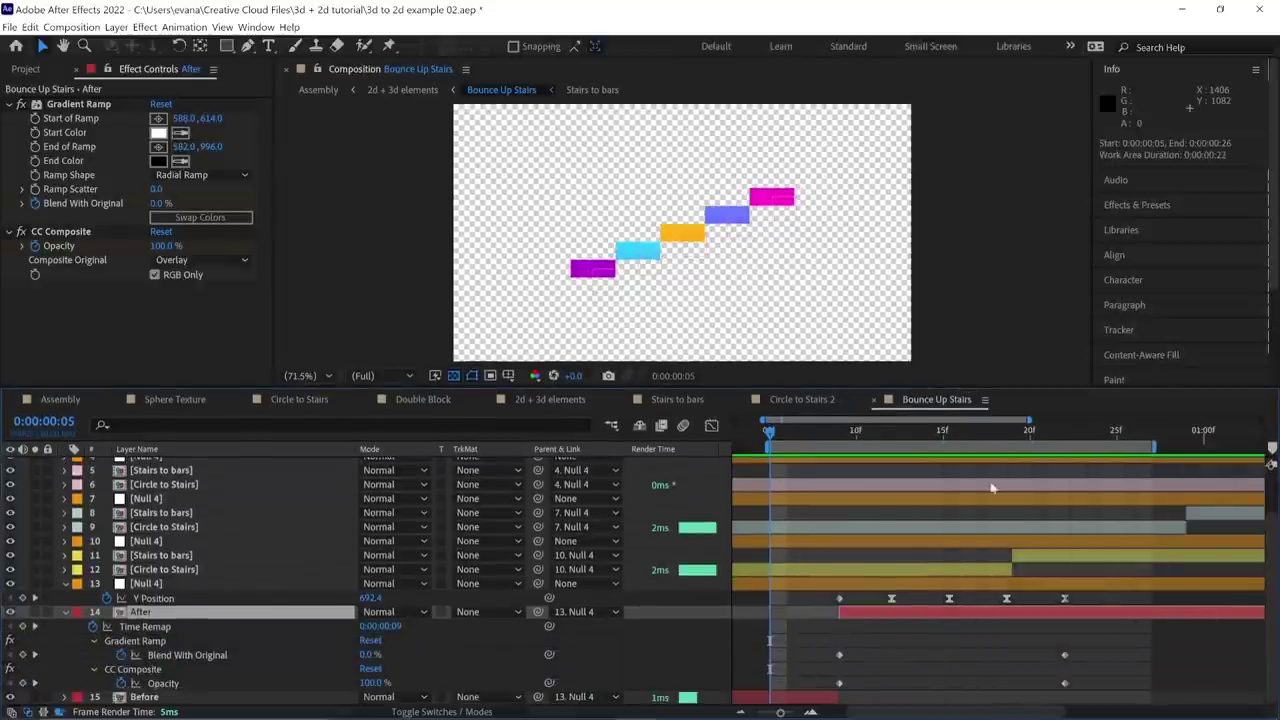
pyautogui.press('space')
pyautogui.press('space')
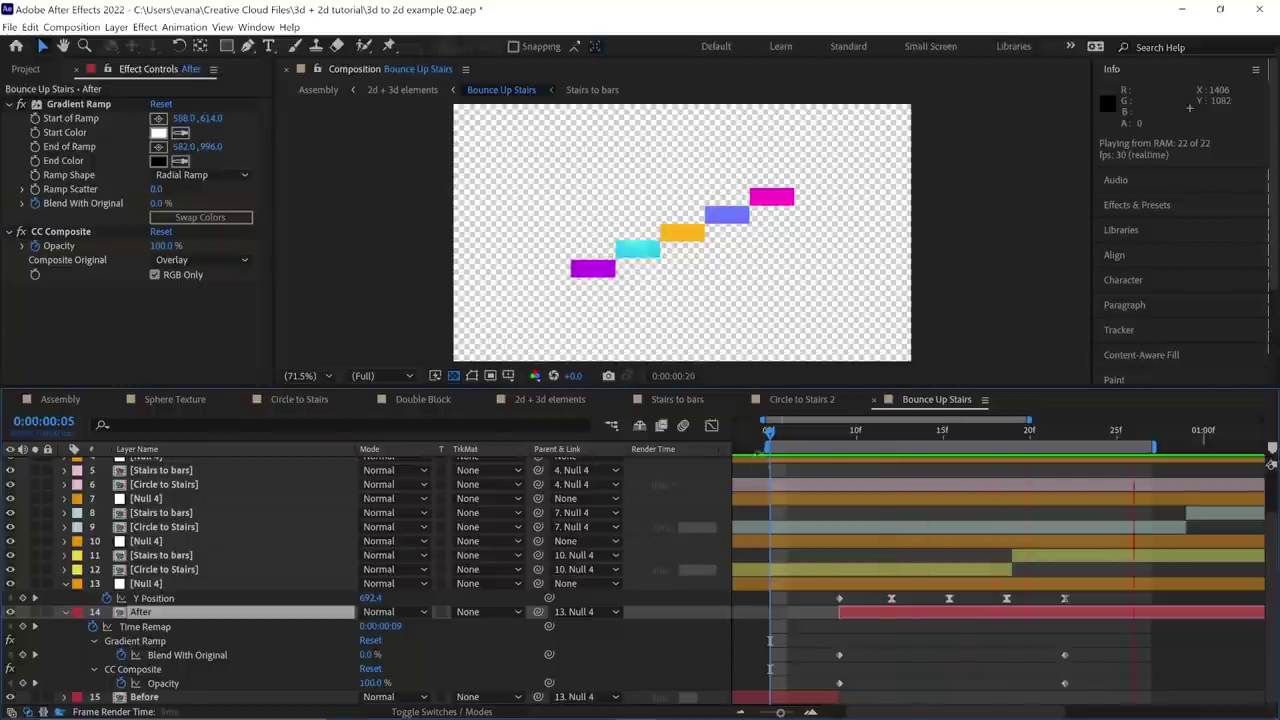
pyautogui.moveTo(795, 437); pyautogui.dragTo(865, 488)
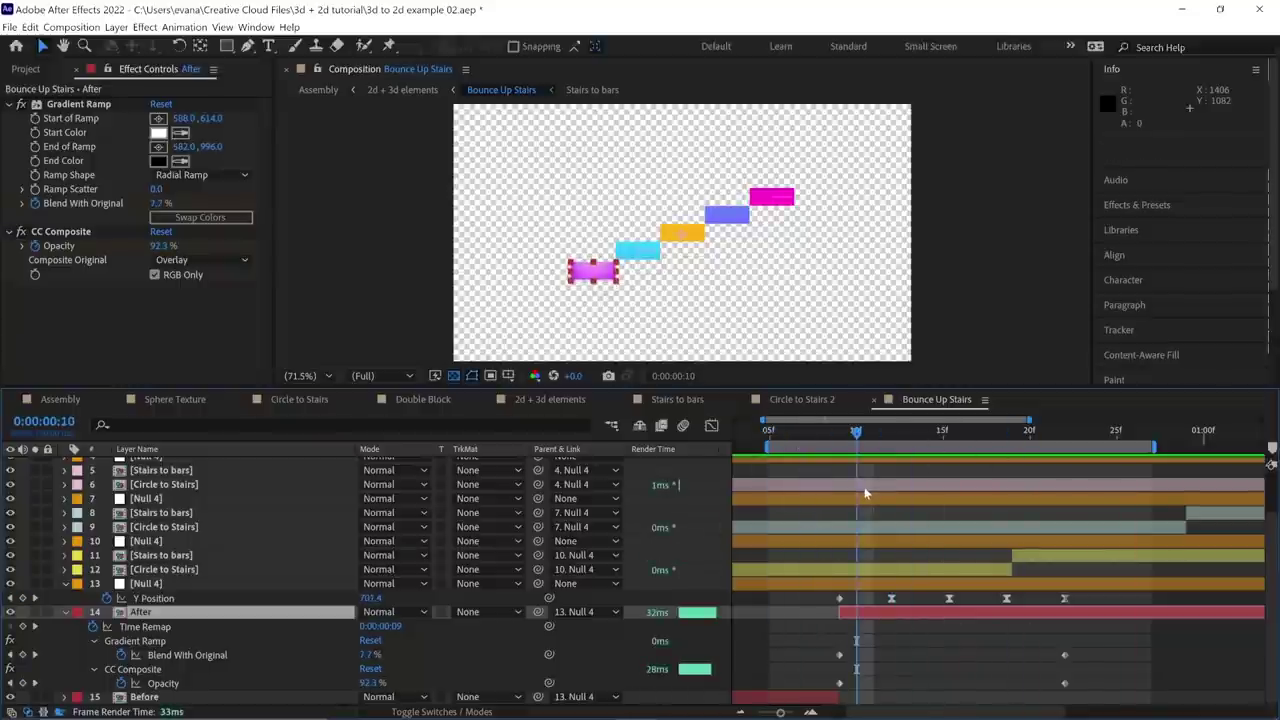
# - Reset the work area to the full two seconds and preview Bounce Up Stairs from the start
pyautogui.doubleClick(870, 445)
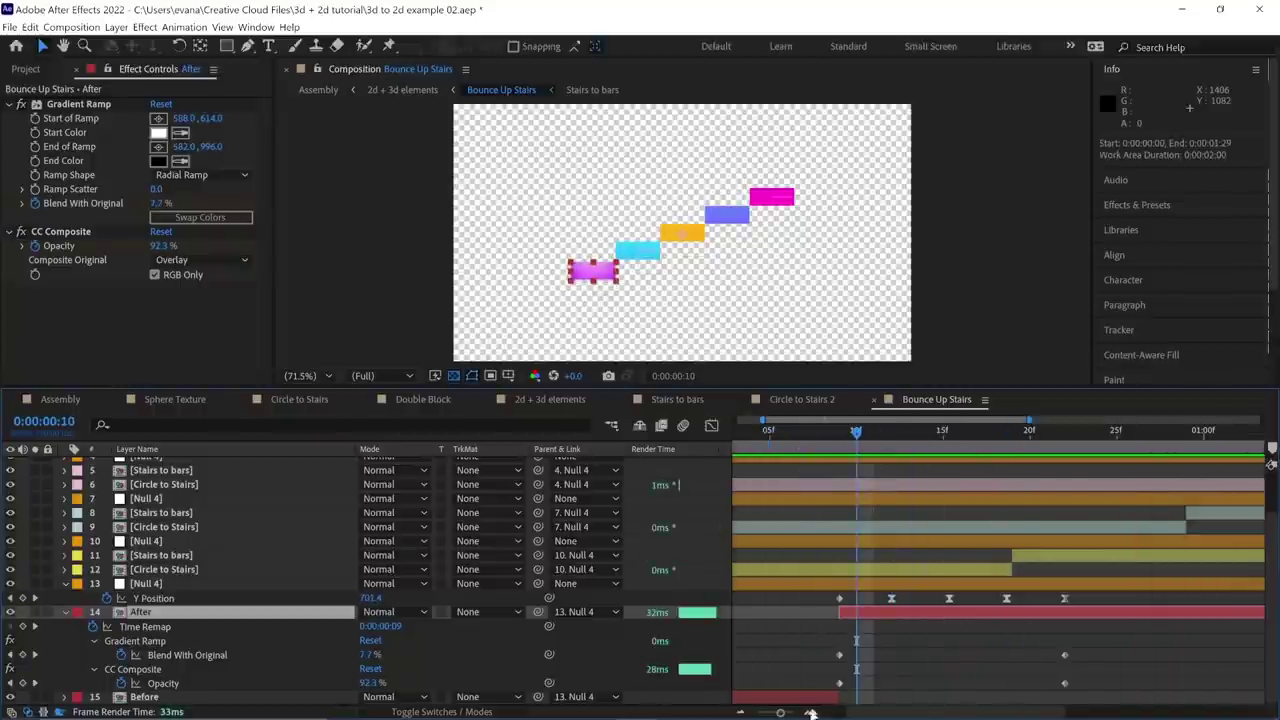
pyautogui.moveTo(778, 712); pyautogui.dragTo(757, 713)
pyautogui.click(737, 433)
pyautogui.press('space')
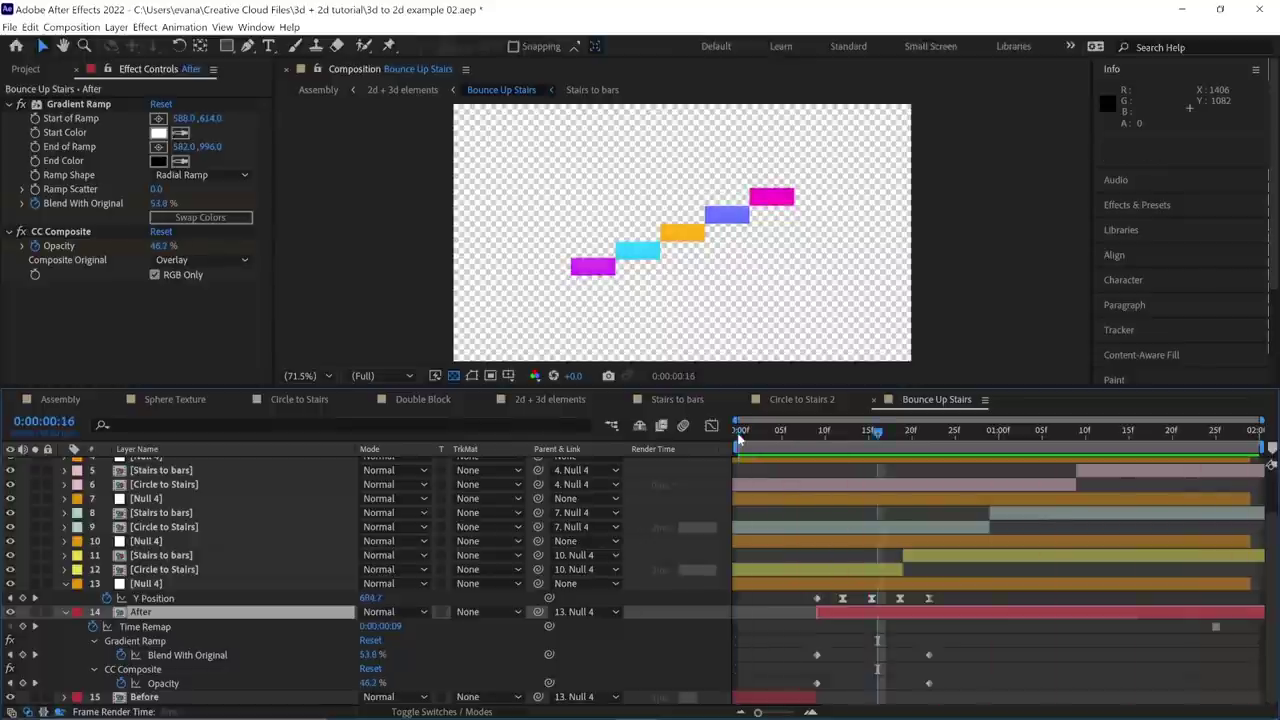
pyautogui.press('space')
# - Switch to the 2d + 3d elements composition, reveal Shape Layer 1's keyframes, and scrub the ball's bounce from 0:00:03:27 to 0:00:06:00
pyautogui.press('Tab')
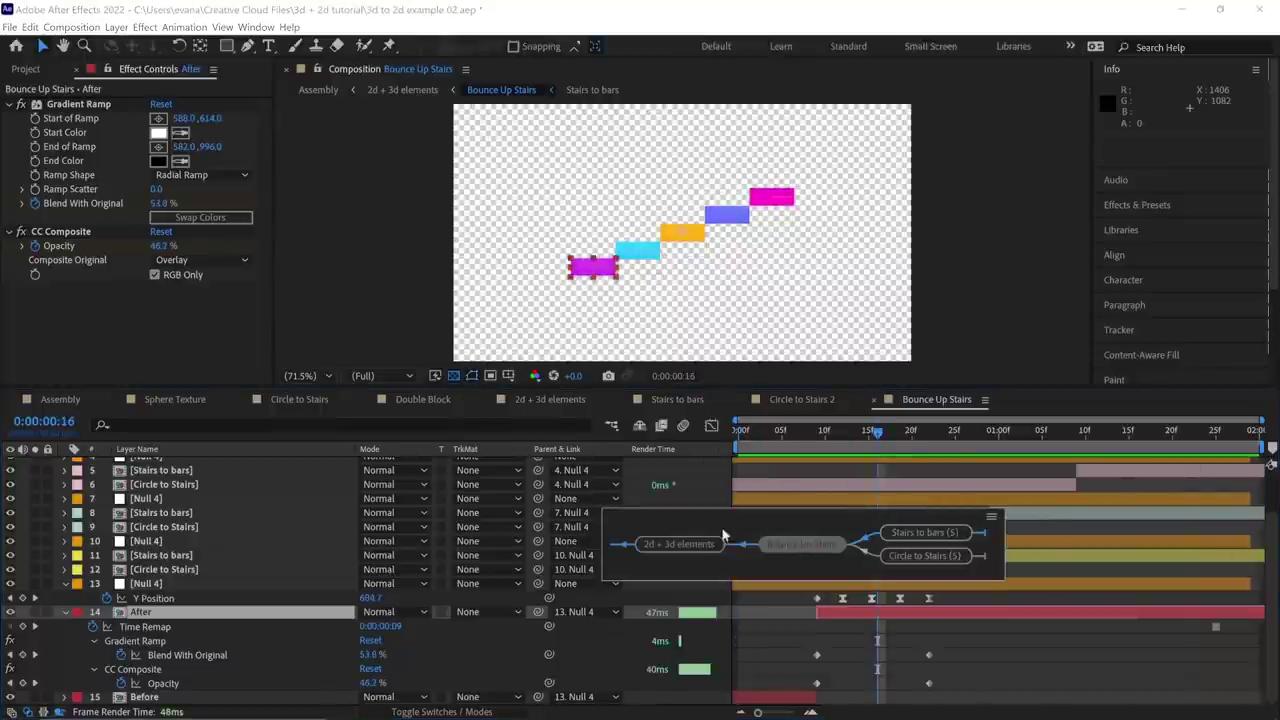
pyautogui.click(700, 540)
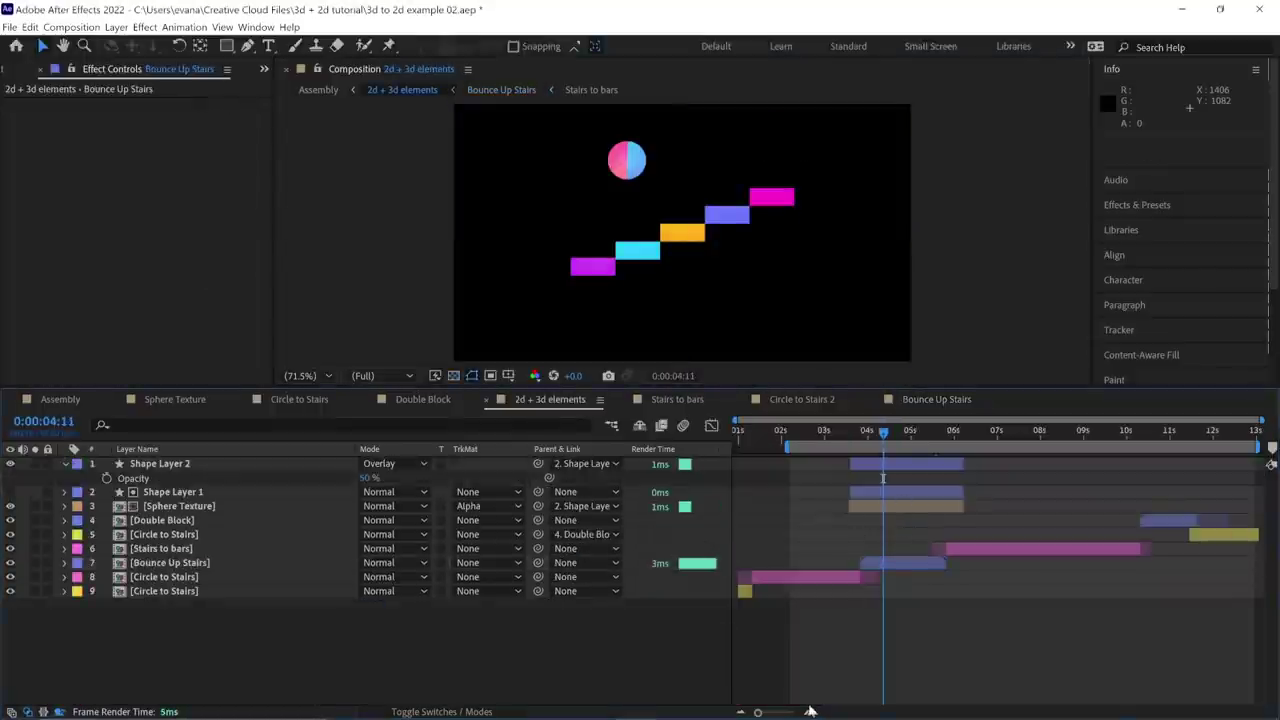
pyautogui.click(810, 712)
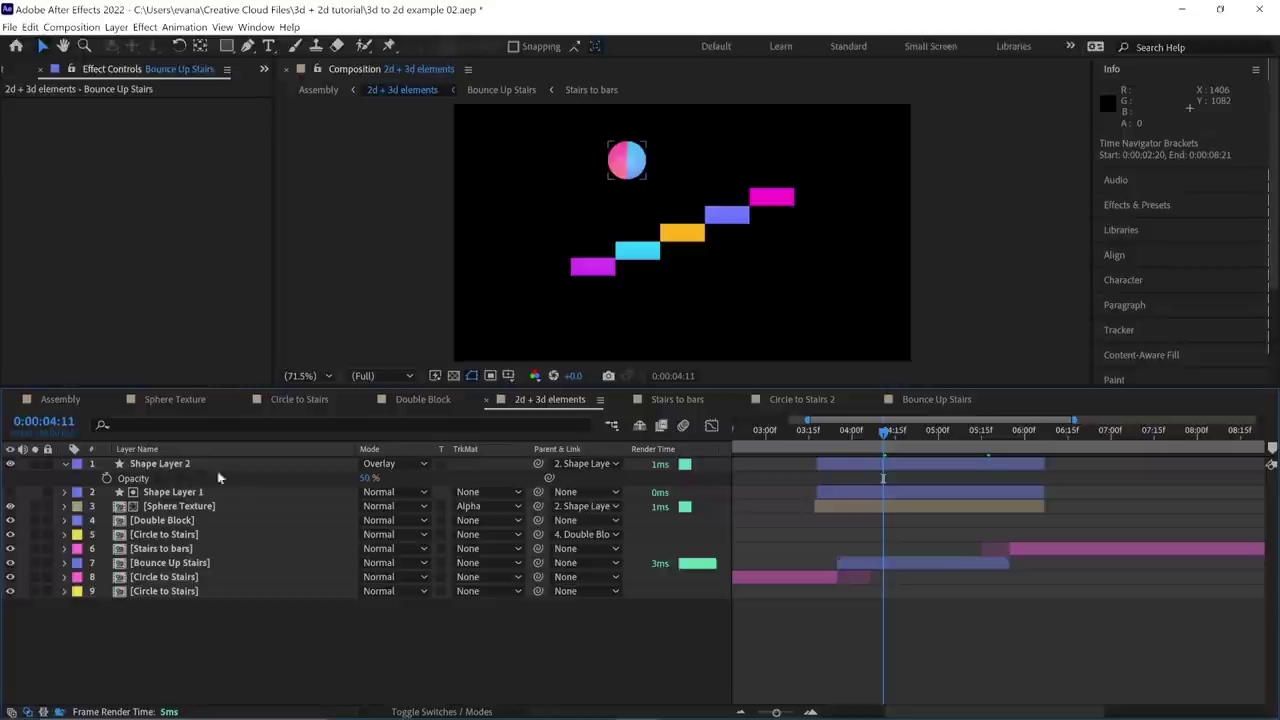
pyautogui.click(852, 493)
pyautogui.press('u')
pyautogui.click(845, 433)
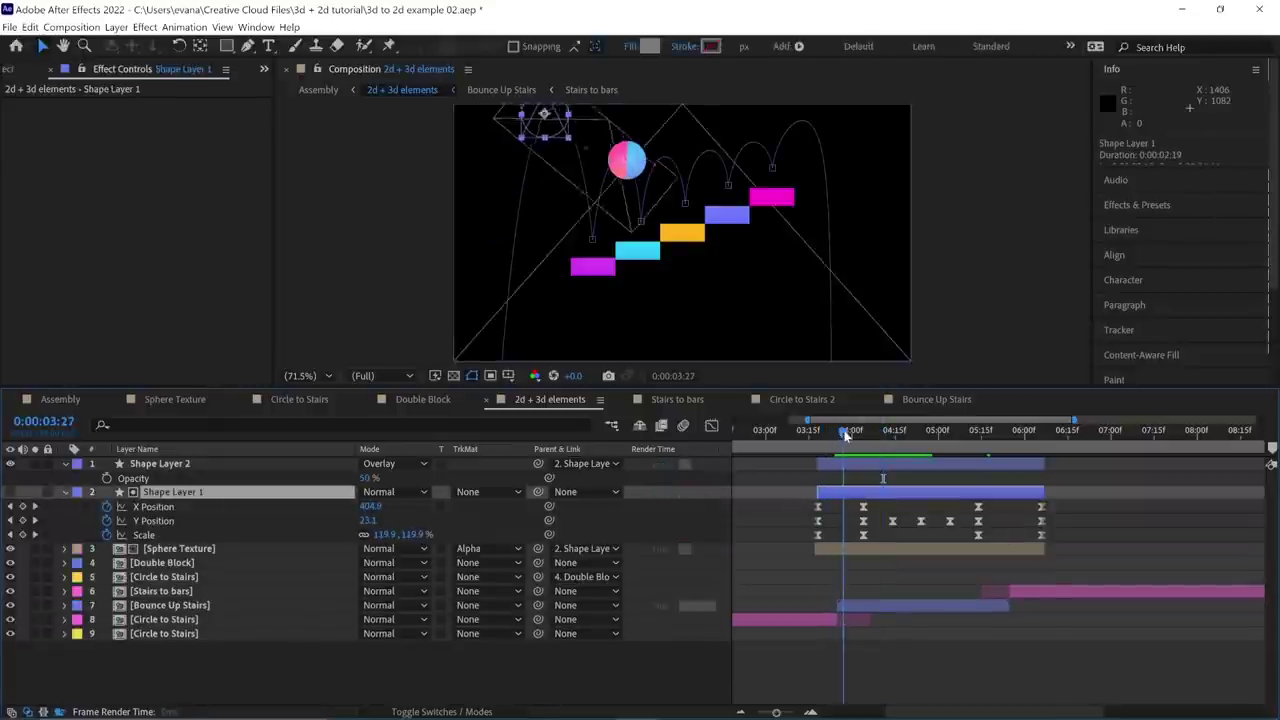
pyautogui.moveTo(845, 433); pyautogui.dragTo(1024, 448)
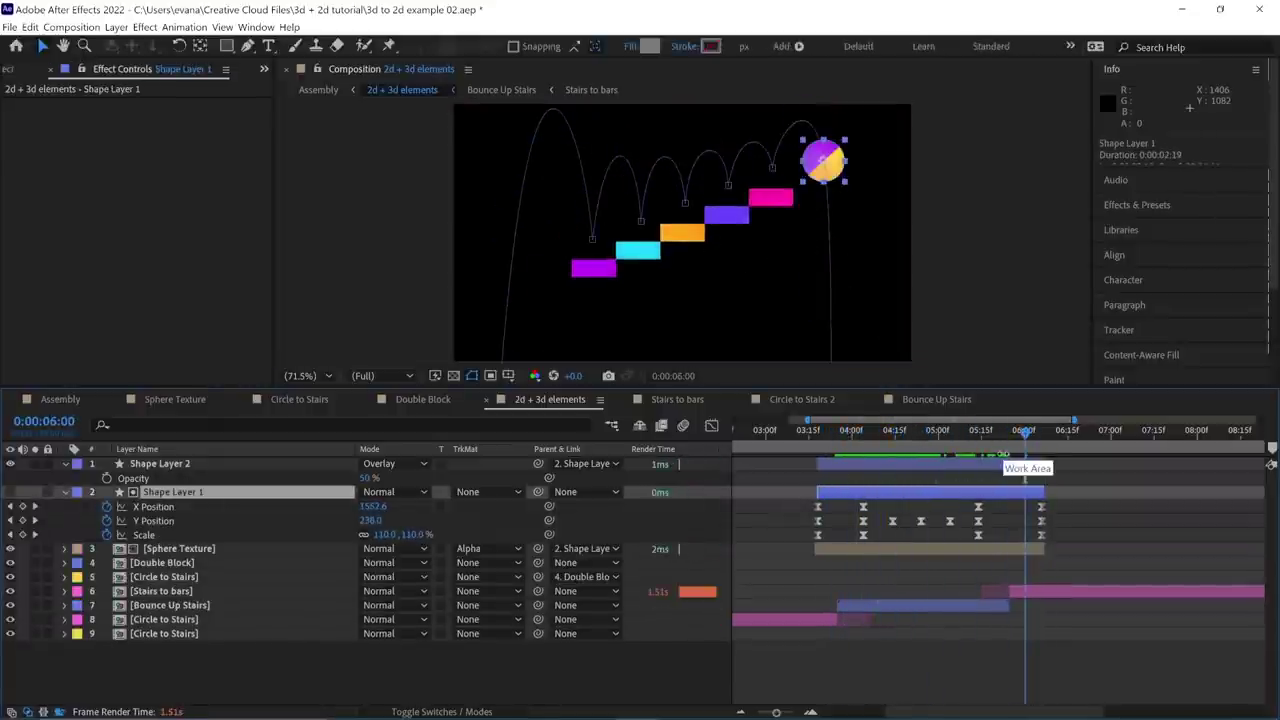
# - Set the work area's end to 0:00:06:11 and preview the ball bouncing up the stairs
pyautogui.click(1056, 431)
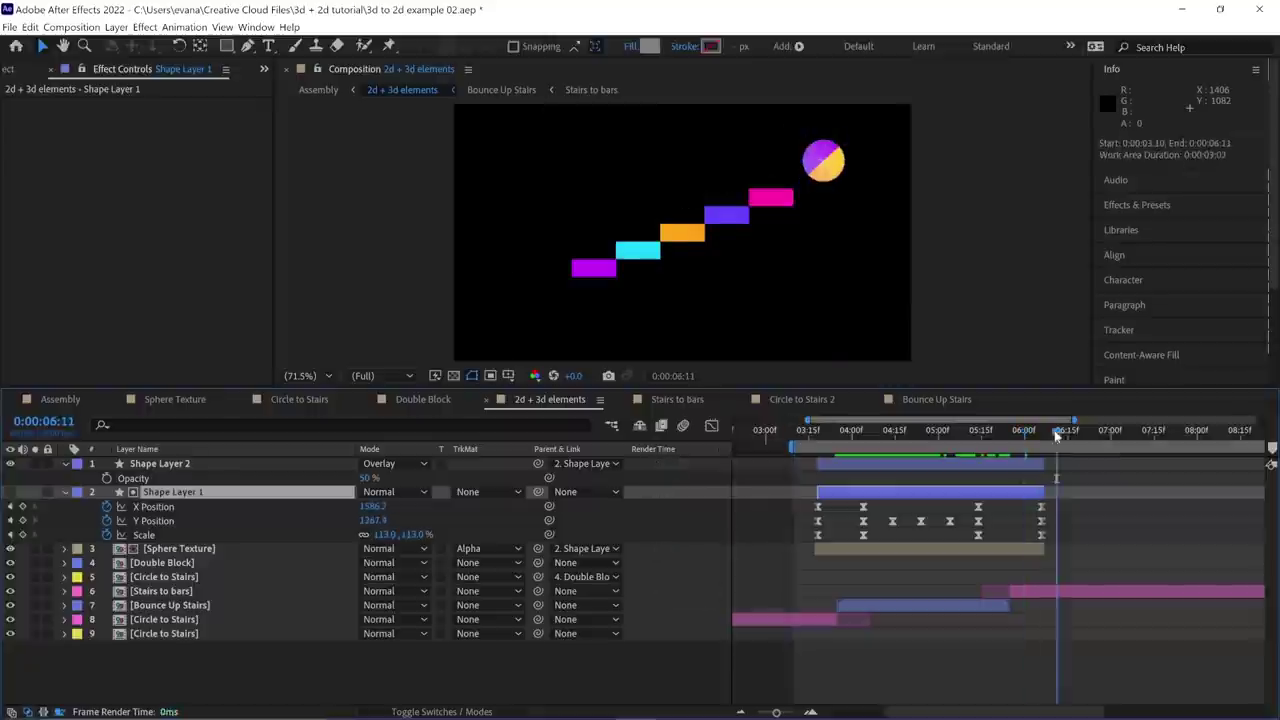
pyautogui.press('n')
pyautogui.press('space')
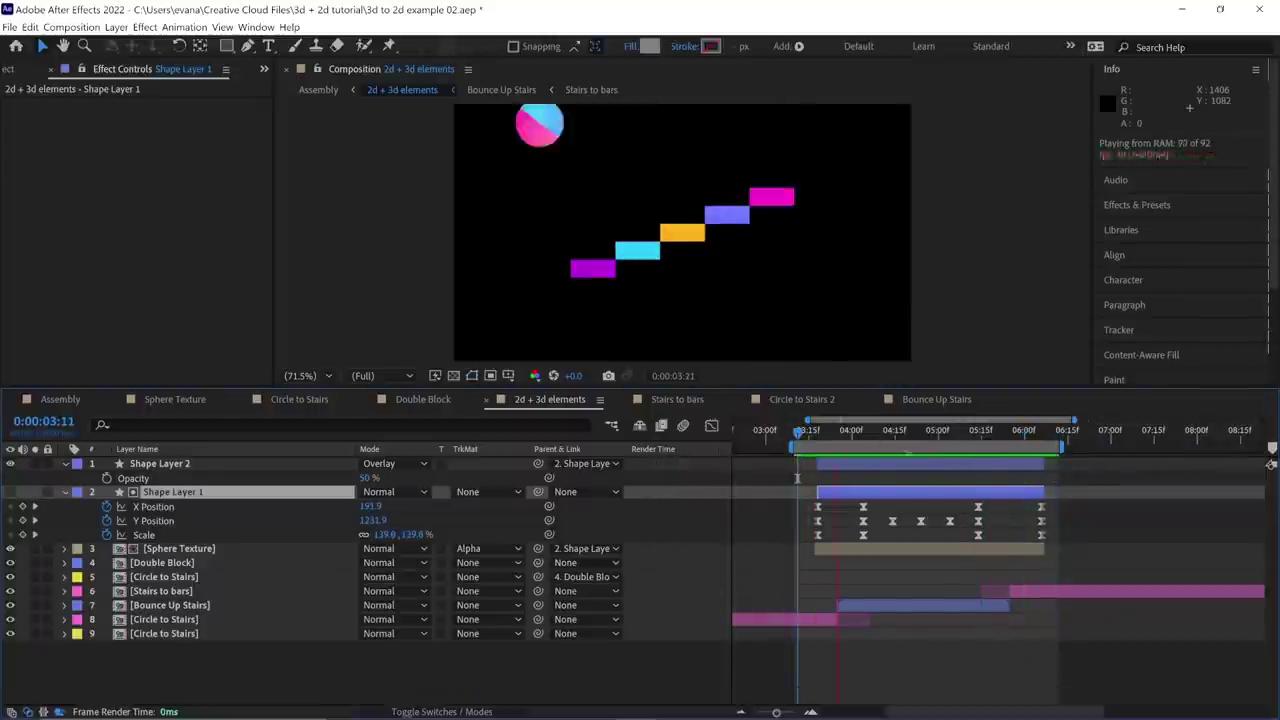
# - Scrub through the ball's entry around 0:00:03:20 and its exit after the last stair
pyautogui.moveTo(848, 451); pyautogui.dragTo(818, 520)
pyautogui.moveTo(826, 516); pyautogui.dragTo(823, 512)
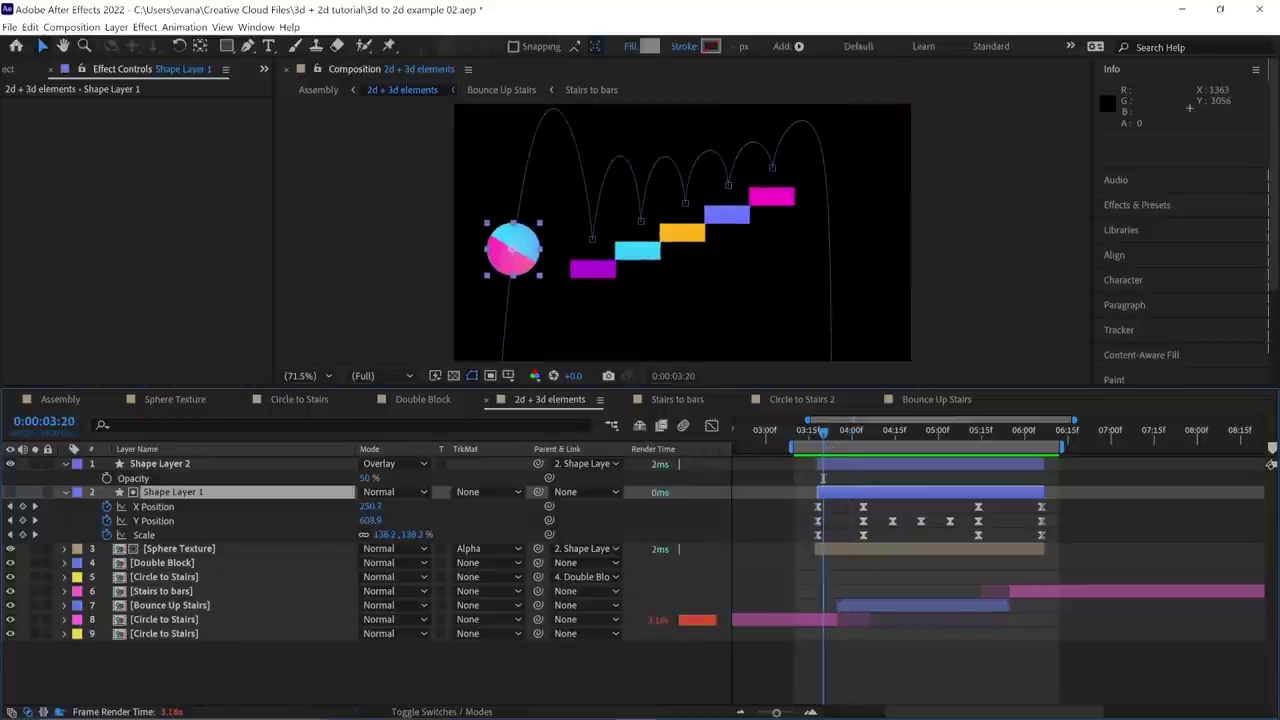
pyautogui.moveTo(826, 441); pyautogui.dragTo(1043, 438)
pyautogui.press('pagedown')
pyautogui.press('pagedown')
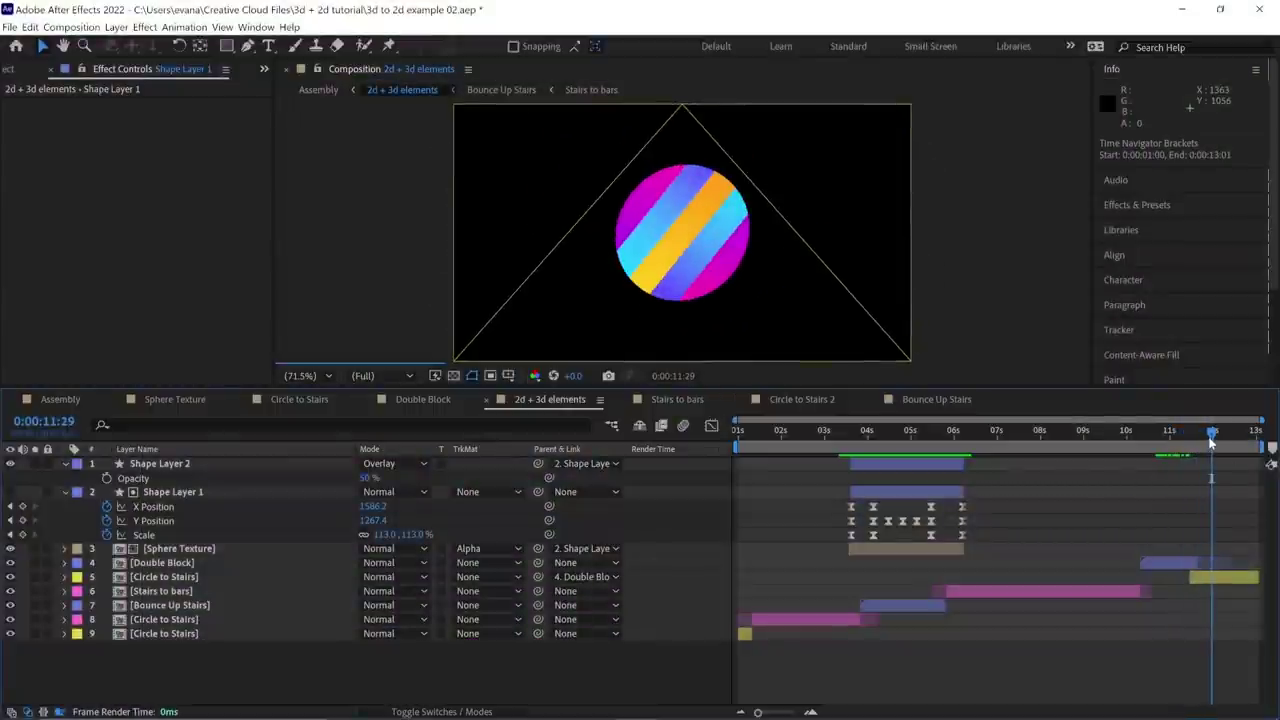
# - Inspect both yellow Circle to Stairs layers at the composition's start and end, revealing their Time Remap keyframes
pyautogui.click(1213, 578)
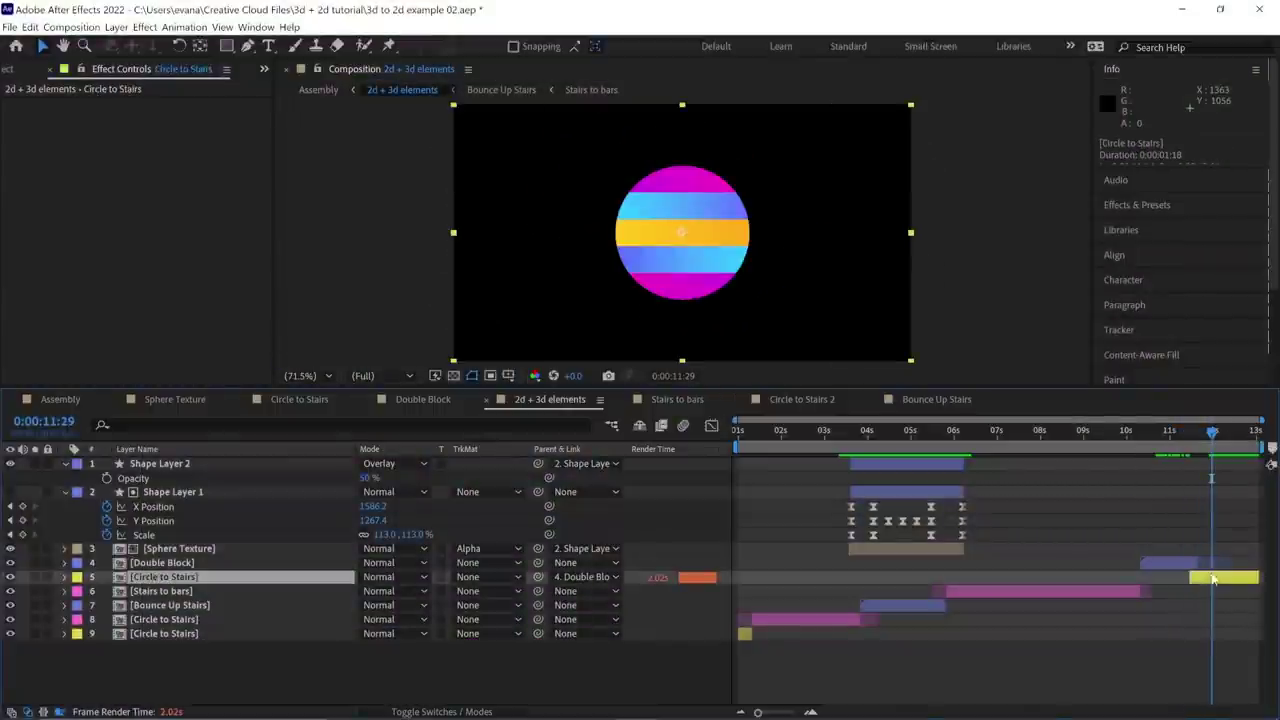
pyautogui.click(745, 432)
pyautogui.click(745, 634)
pyautogui.press('u')
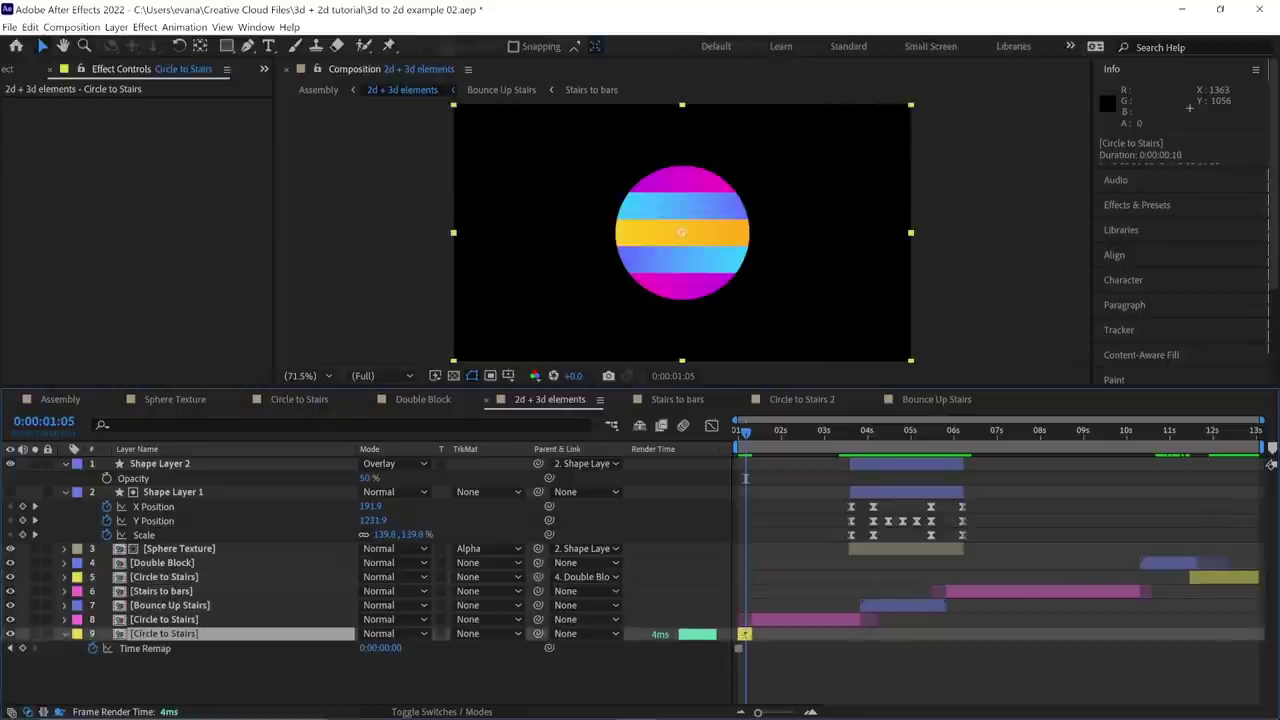
pyautogui.click(1229, 577)
pyautogui.hotkey('ctrl', 'alt', 't')
pyautogui.click(170, 649)
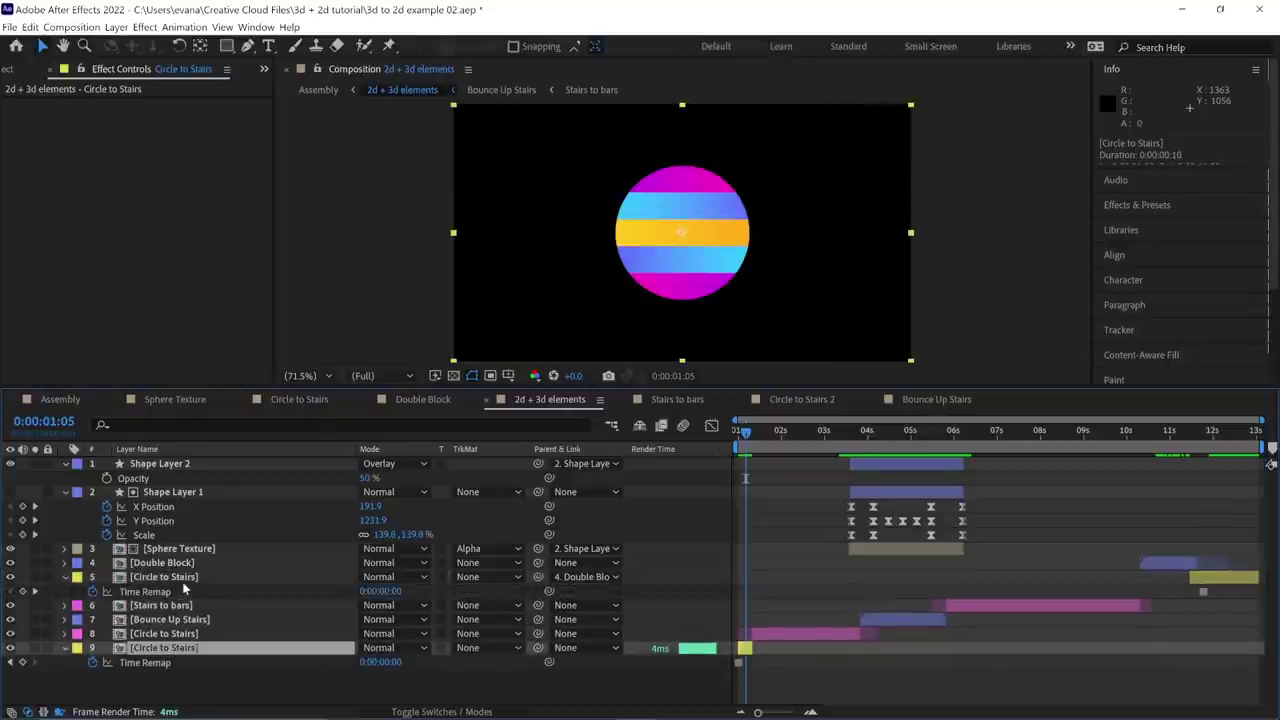
pyautogui.keyDown('ctrl'); pyautogui.click(230, 578); pyautogui.keyUp('ctrl')
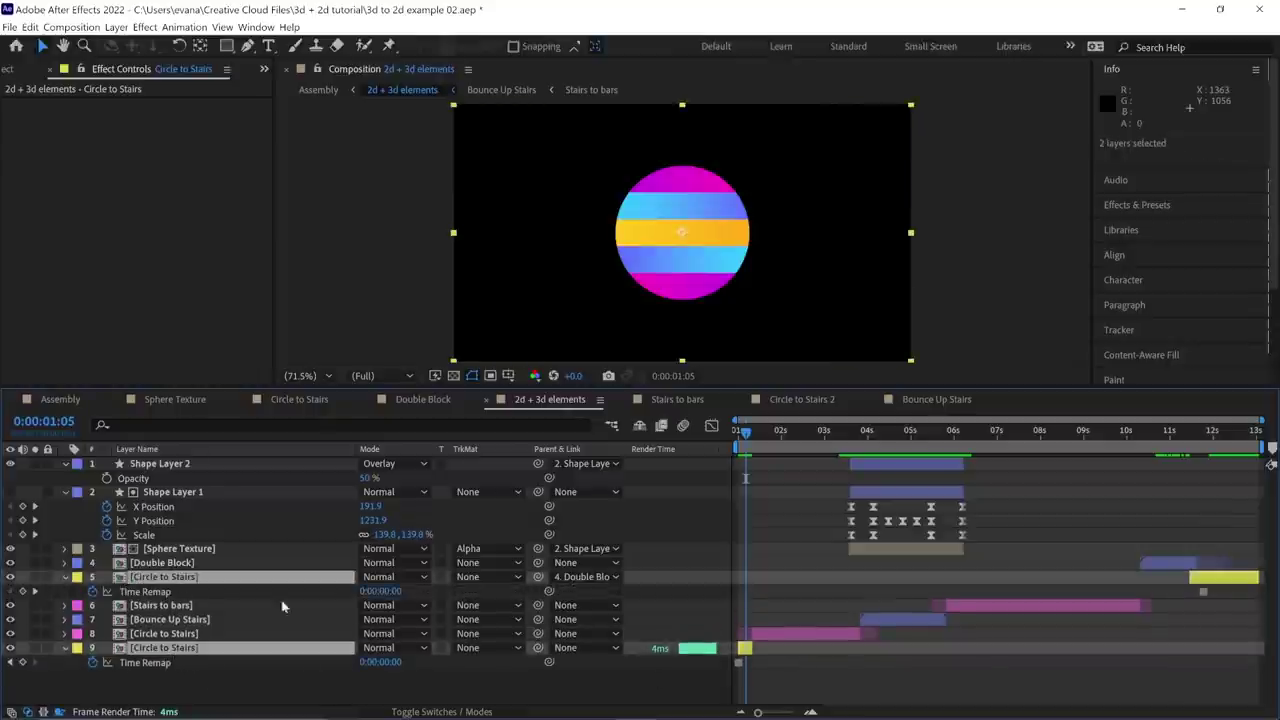
# - Reveal Double Block's Rotation keyframes and examine their curve in the Graph Editor, scrubbing to 0:00:11:20
pyautogui.click(1196, 440)
pyautogui.click(1190, 564)
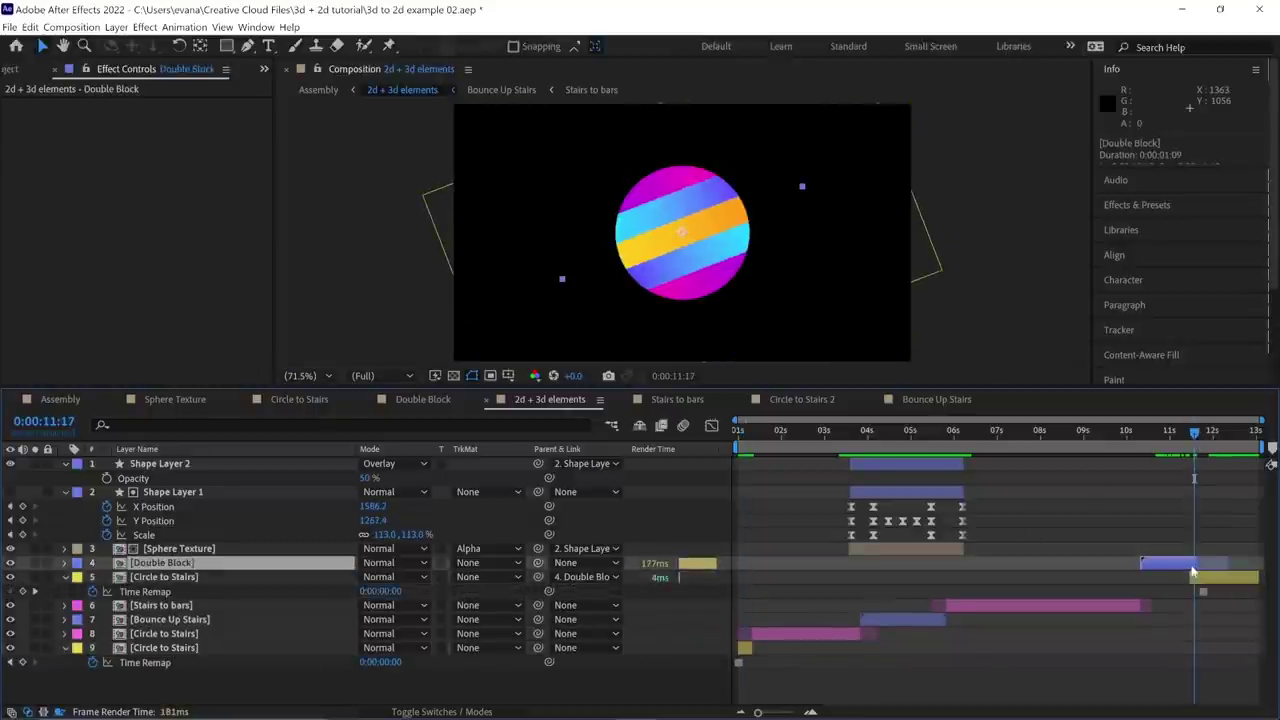
pyautogui.press('u')
pyautogui.click(265, 580)
pyautogui.click(711, 425)
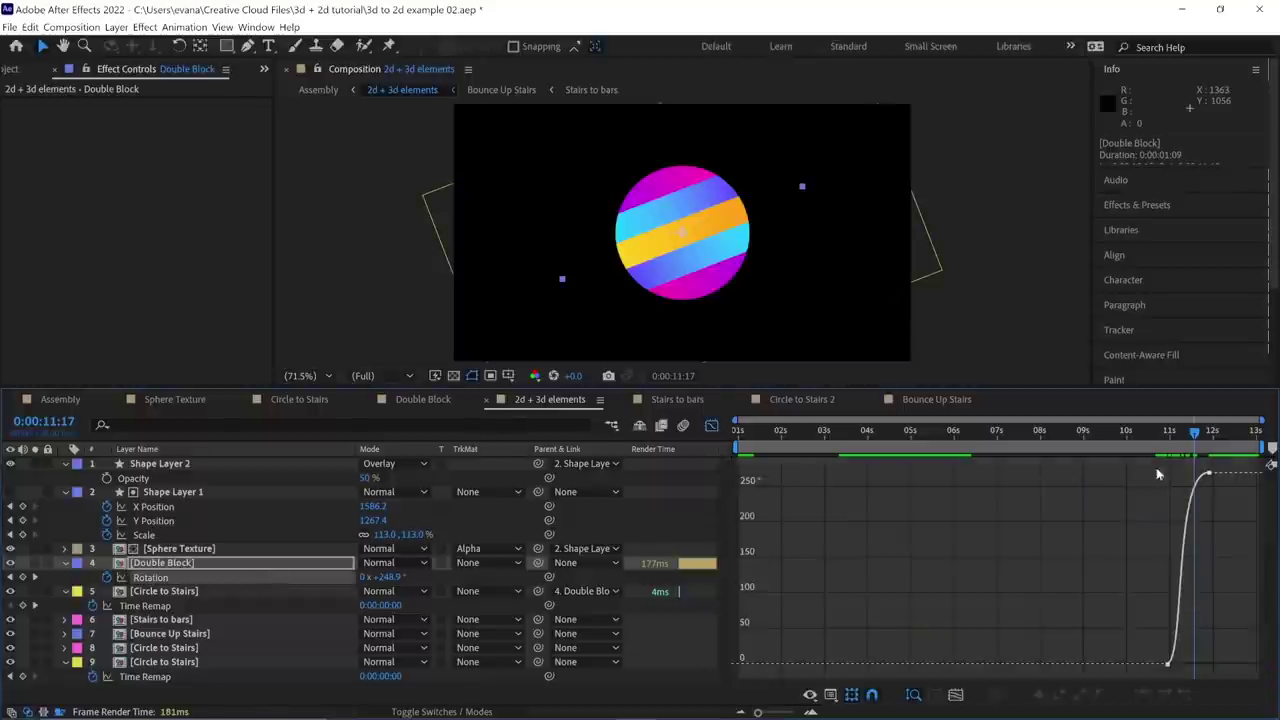
pyautogui.moveTo(1195, 434)
pyautogui.mouseDown()
pyautogui.moveTo(1178, 434)
pyautogui.moveTo(1203, 434)
pyautogui.moveTo(1190, 436)
pyautogui.moveTo(1200, 444)
pyautogui.mouseUp()
pyautogui.click(709, 425)
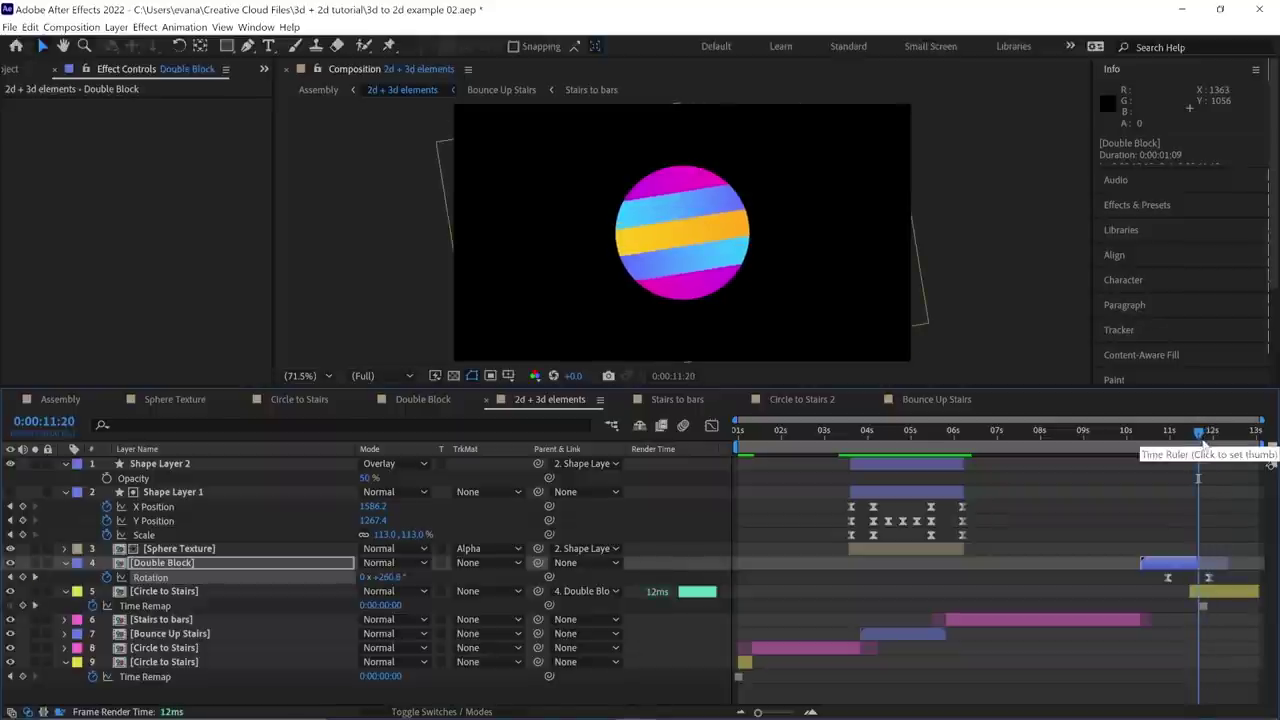
# - Compare the Double Block transition's starting bars at 0:00:10:10 with the finished circle at 0:00:12:11
pyautogui.click(1147, 438)
pyautogui.moveTo(1147, 438); pyautogui.dragTo(1143, 437)
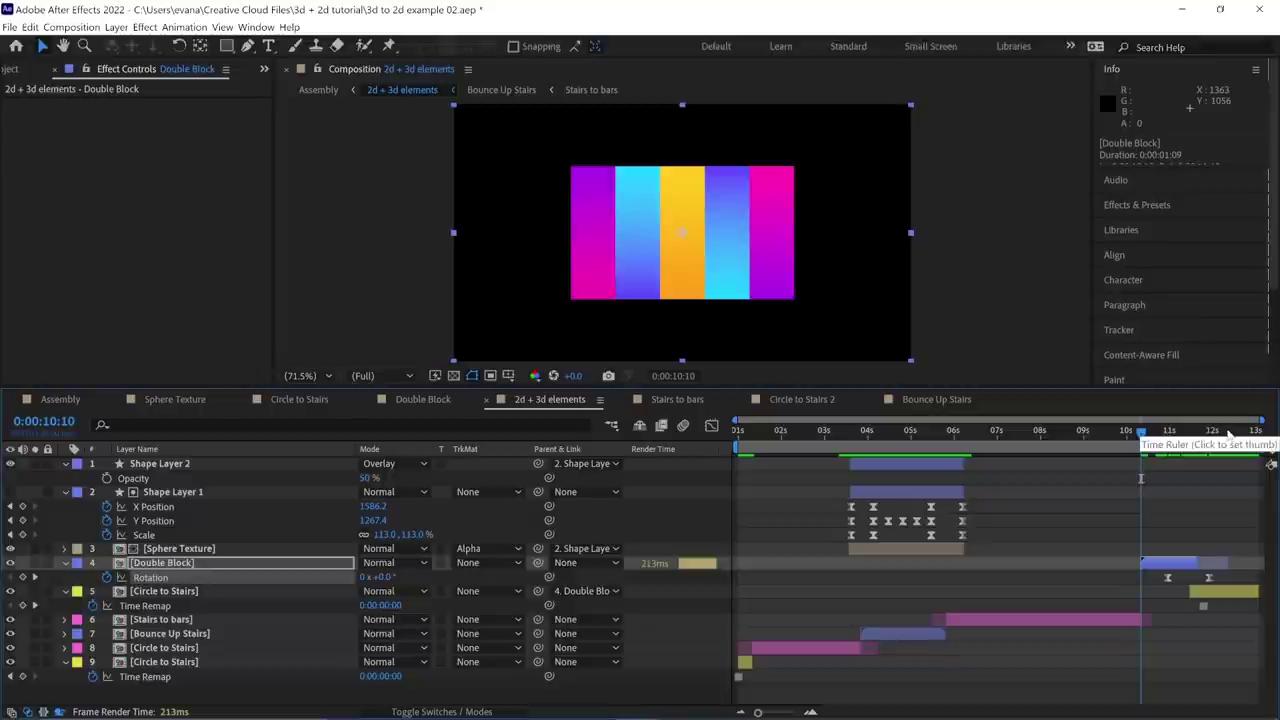
pyautogui.click(1228, 435)
pyautogui.click(1144, 436)
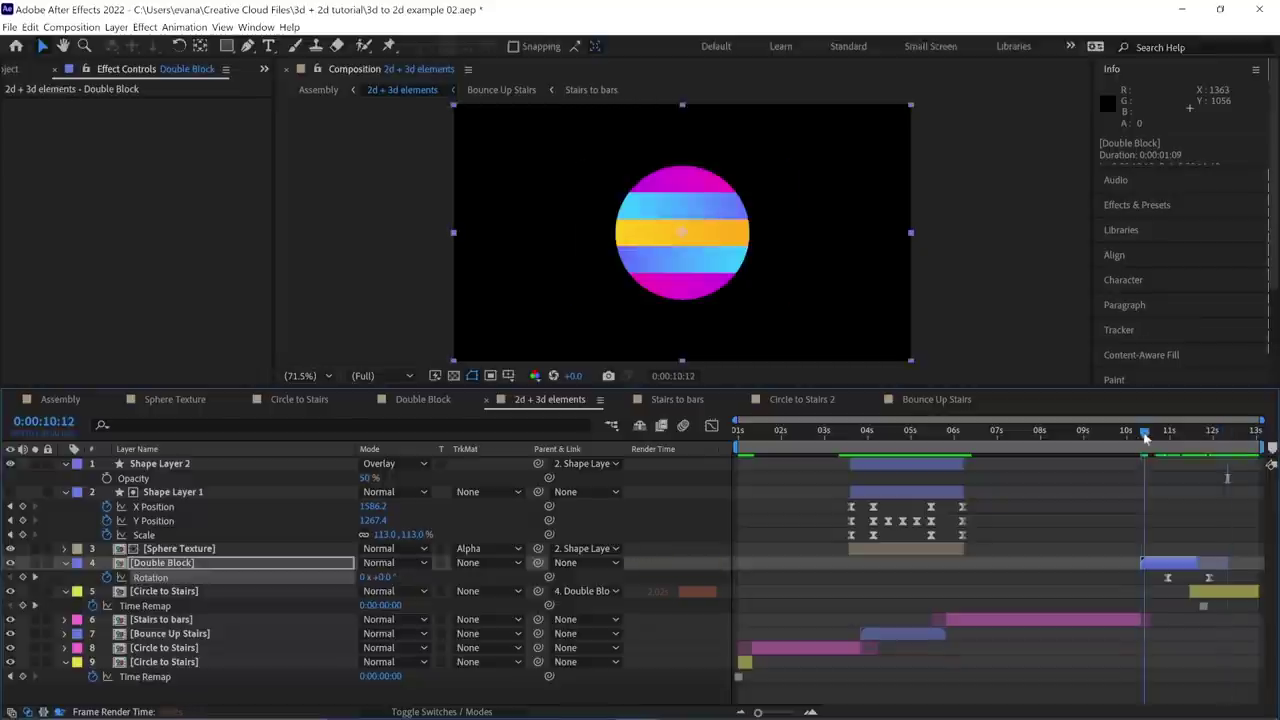
pyautogui.click(1230, 433)
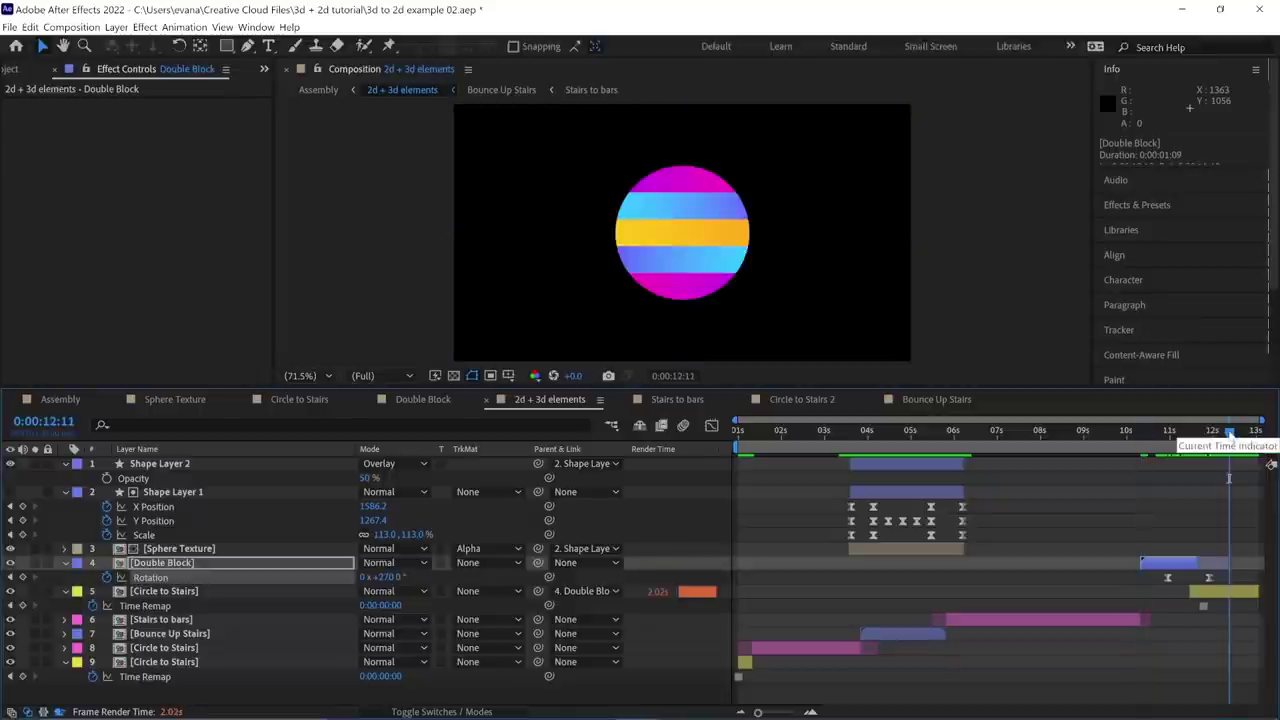
# - Open the Double Block precomposition, show the frame at 0:00:00:11, and collapse all layer properties
pyautogui.doubleClick(1168, 563)
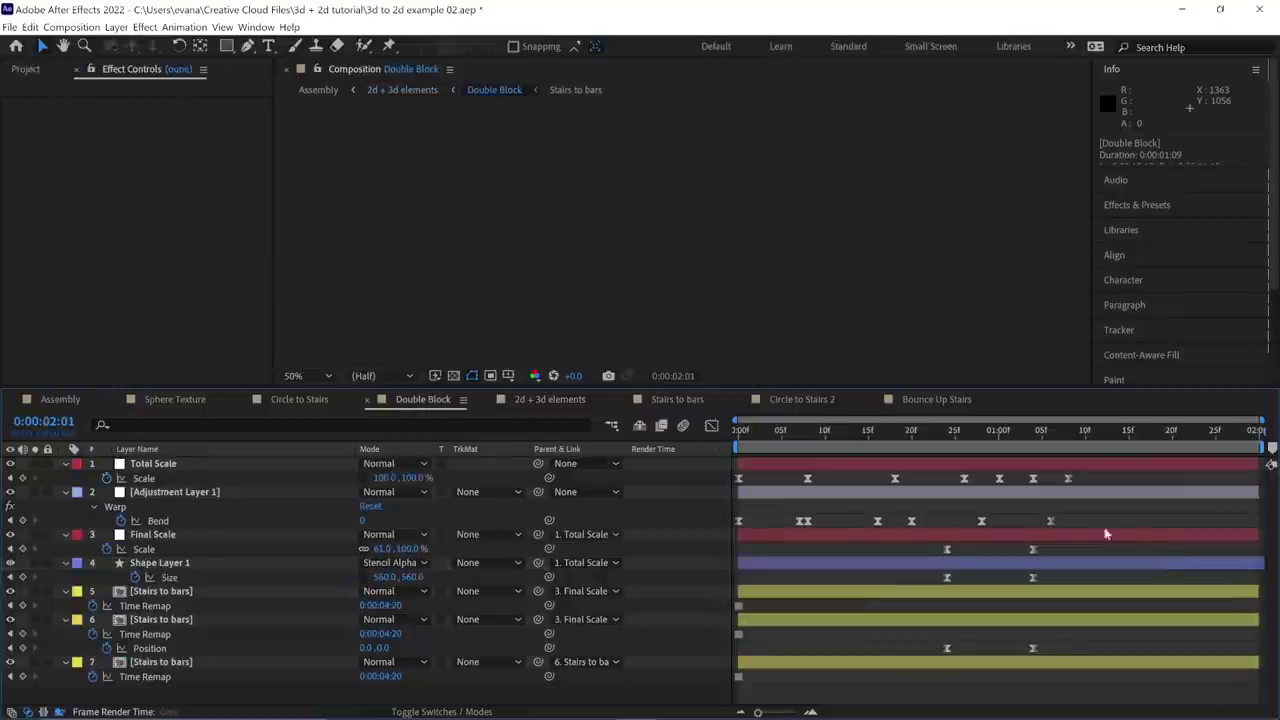
pyautogui.click(833, 432)
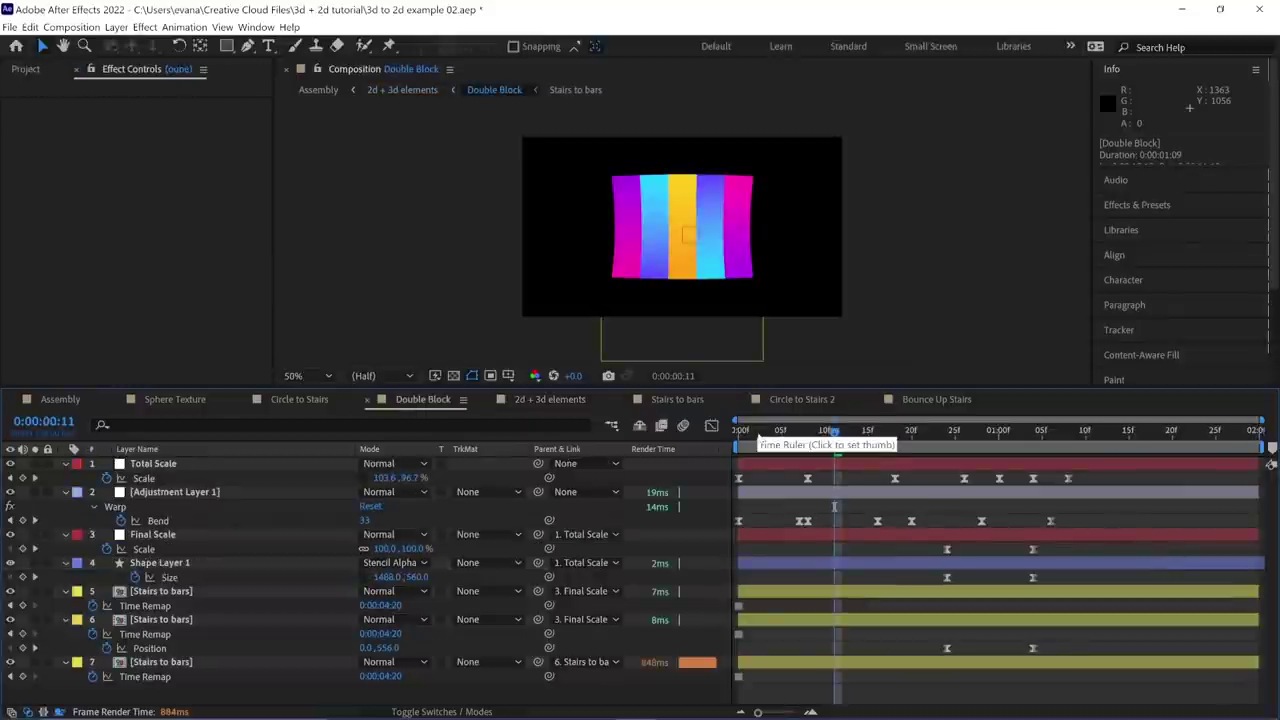
pyautogui.press('u')
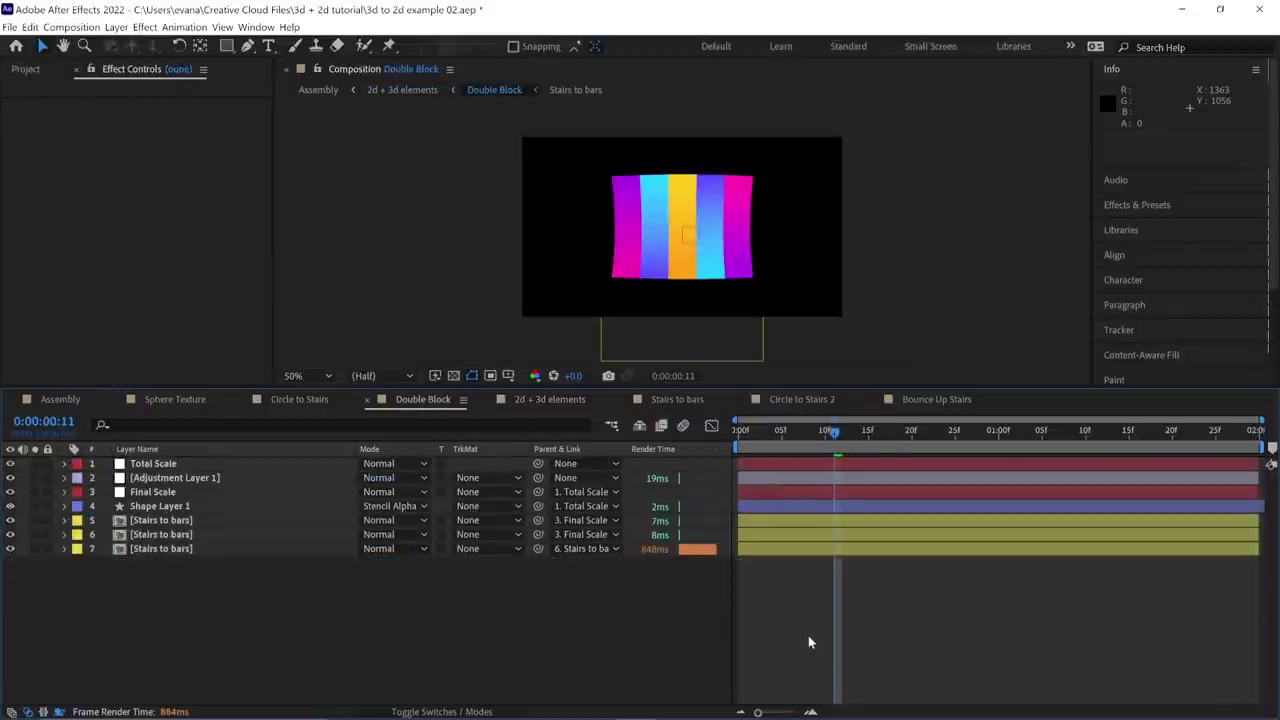
# - Reveal Shape Layer 1's Size keyframes, scrub its shape change, and check its Stencil Alpha blending mode
pyautogui.click(775, 505)
pyautogui.press('u')
pyautogui.moveTo(834, 432); pyautogui.dragTo(999, 440)
pyautogui.click(395, 506)
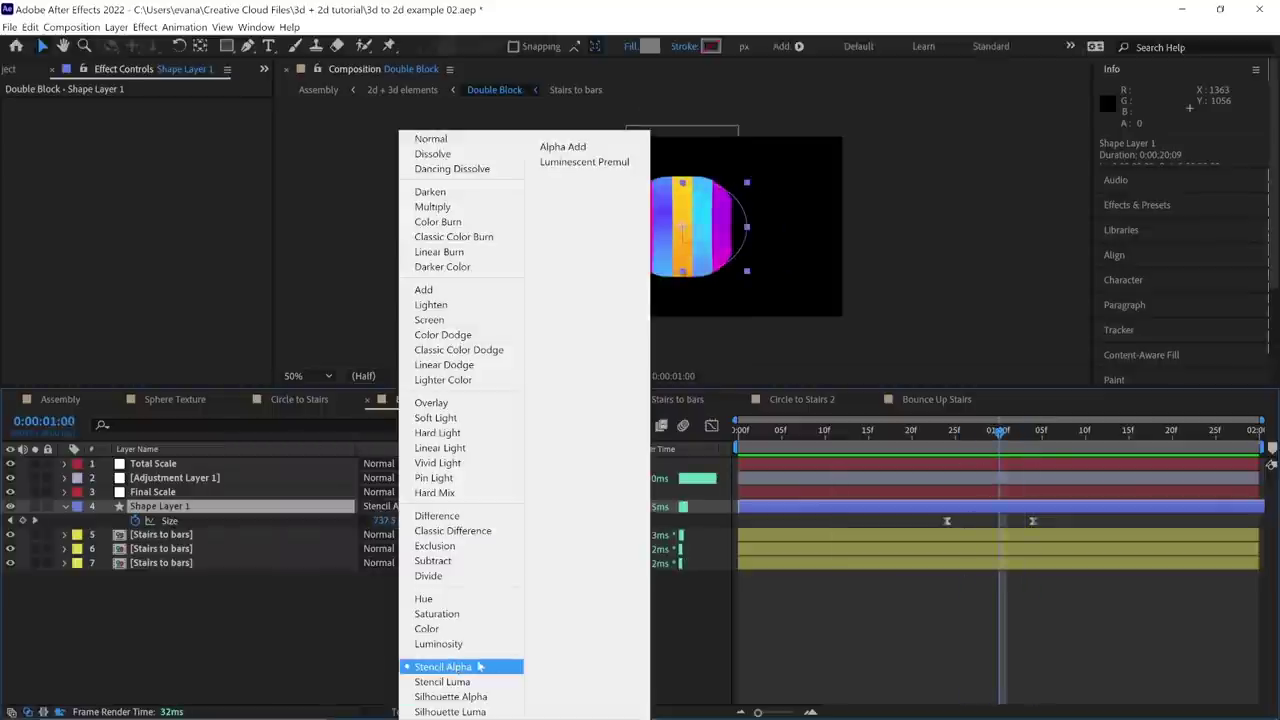
pyautogui.click(420, 663)
pyautogui.click(980, 432)
# - Isolate the three Stairs to bars layers, scrub their movement, and keep only the middle one's Time Remap and Position keyframes expanded
pyautogui.click(166, 535)
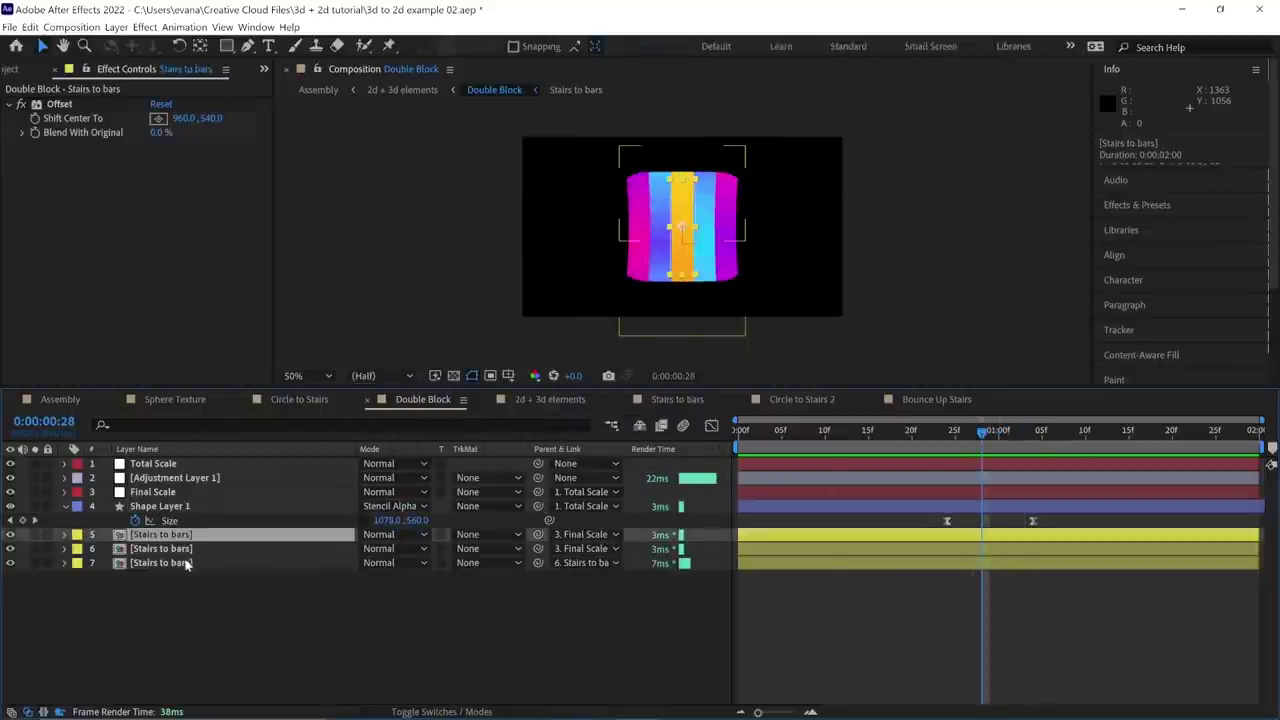
pyautogui.keyDown('shift'); pyautogui.click(168, 563); pyautogui.keyUp('shift')
pyautogui.press('u')
pyautogui.moveTo(988, 433); pyautogui.dragTo(1005, 453)
pyautogui.click(1025, 444)
pyautogui.click(190, 563)
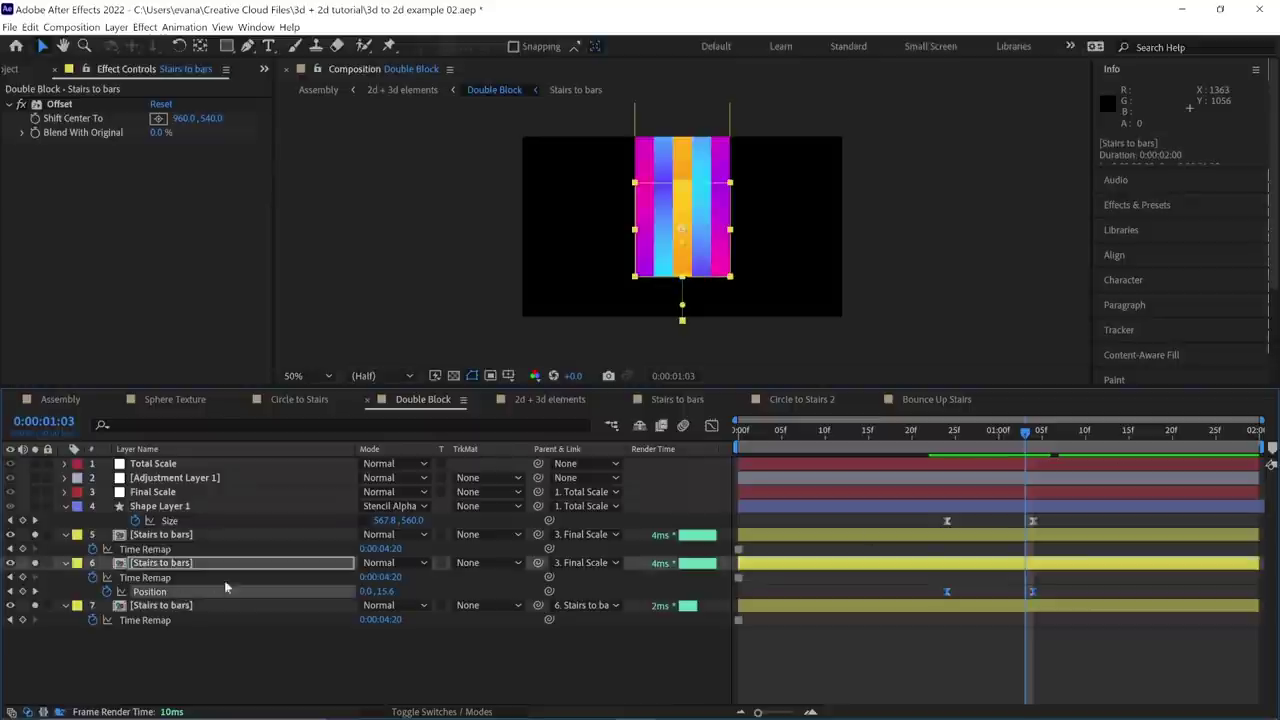
pyautogui.click(64, 534)
pyautogui.click(64, 591)
pyautogui.click(457, 621)
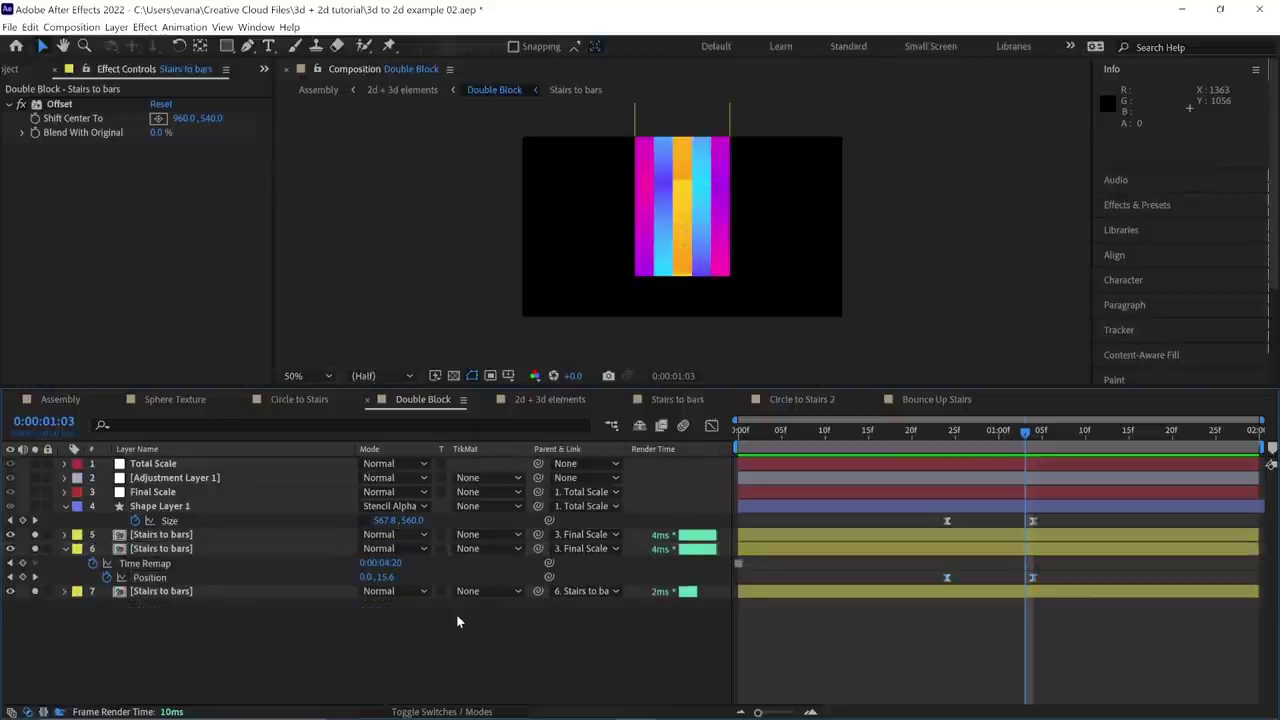
# - Reveal Final Scale's Scale keyframes, scrub the squeeze with Shape Layer 1 soloed, and restore all layers
pyautogui.click(145, 492)
pyautogui.press('u')
pyautogui.click(965, 433)
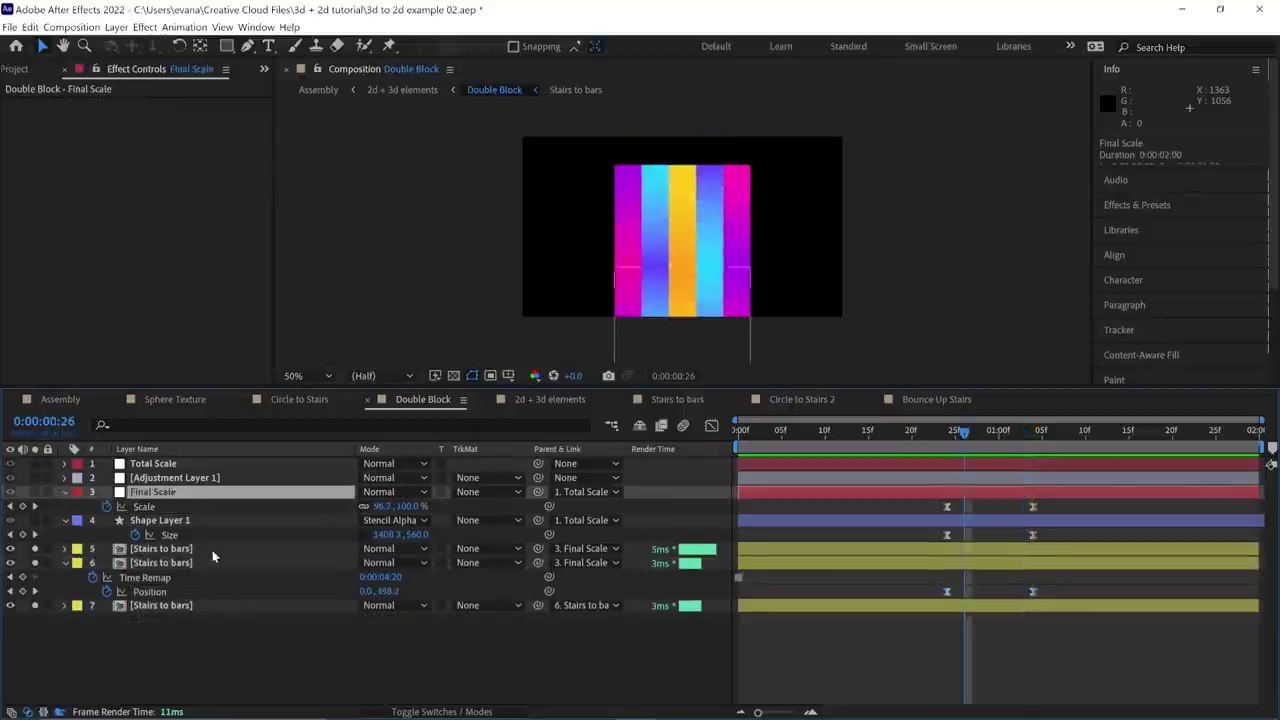
pyautogui.click(35, 520)
pyautogui.moveTo(968, 434); pyautogui.dragTo(1007, 458)
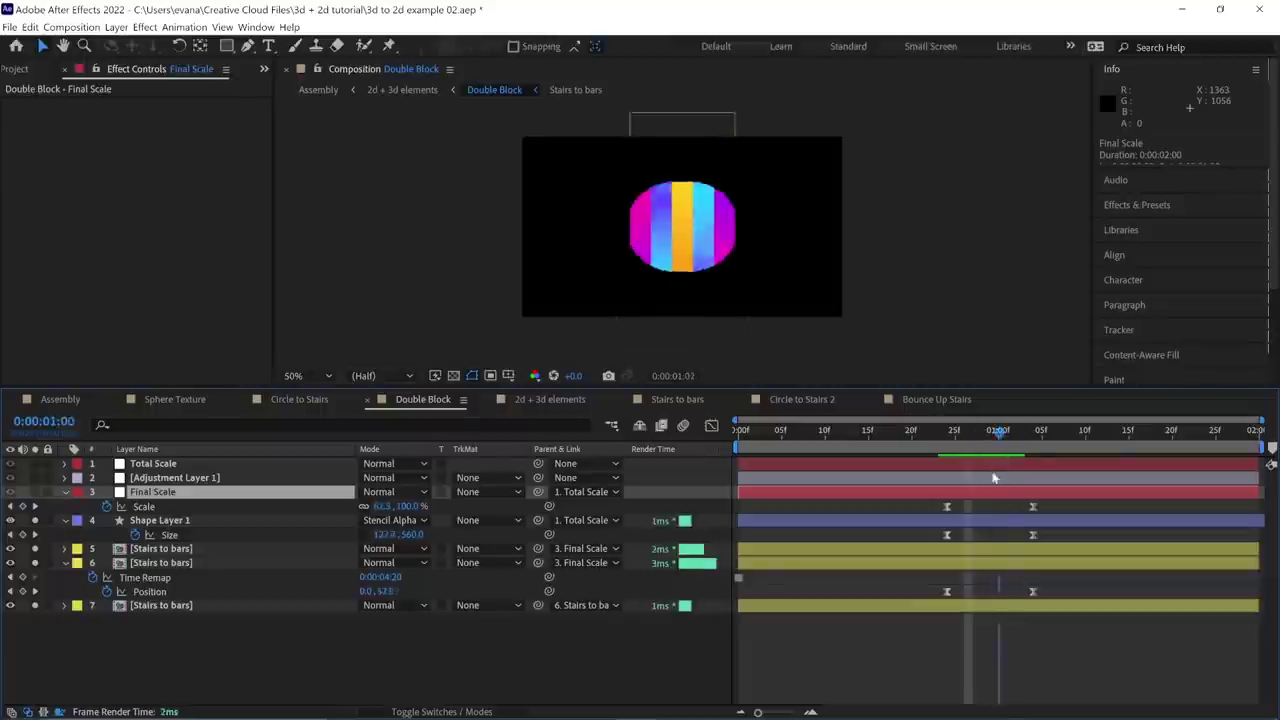
pyautogui.click(40, 626)
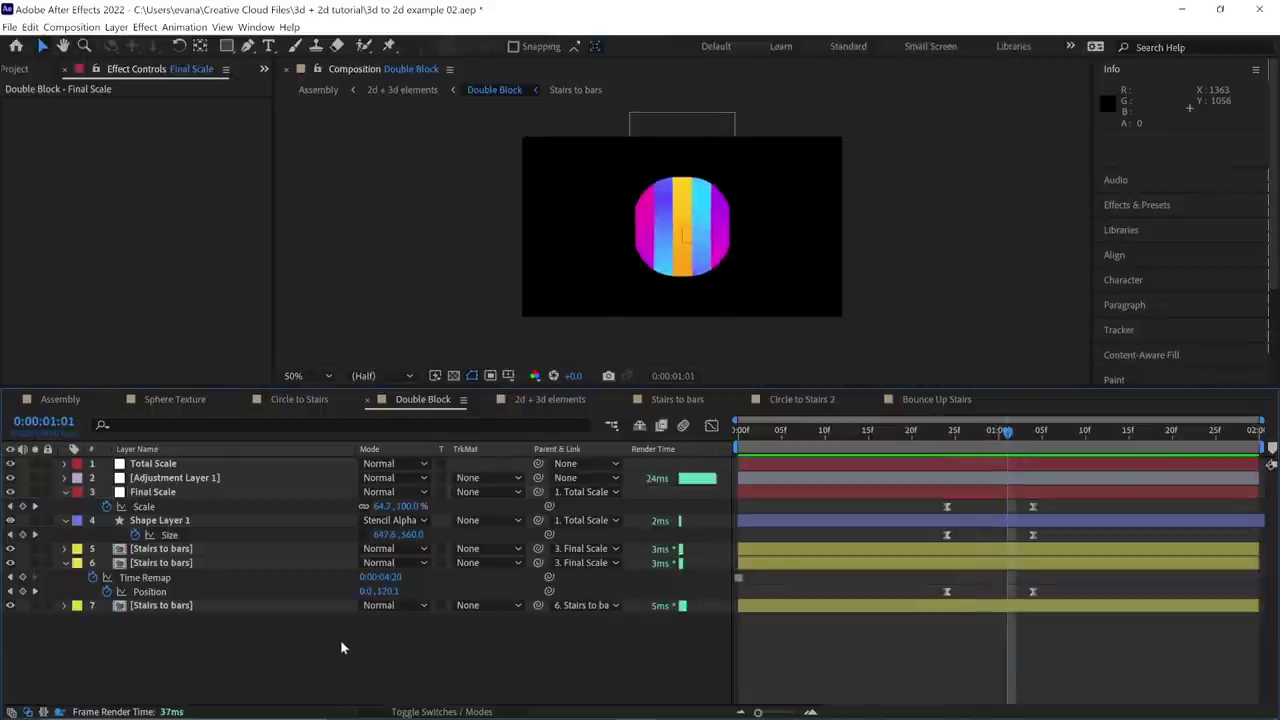
# - Reveal the keyframed Scale of Total Scale and the Warp Bend of Adjustment Layer 1
pyautogui.click(858, 469)
pyautogui.keyDown('ctrl'); pyautogui.click(861, 477); pyautogui.keyUp('ctrl')
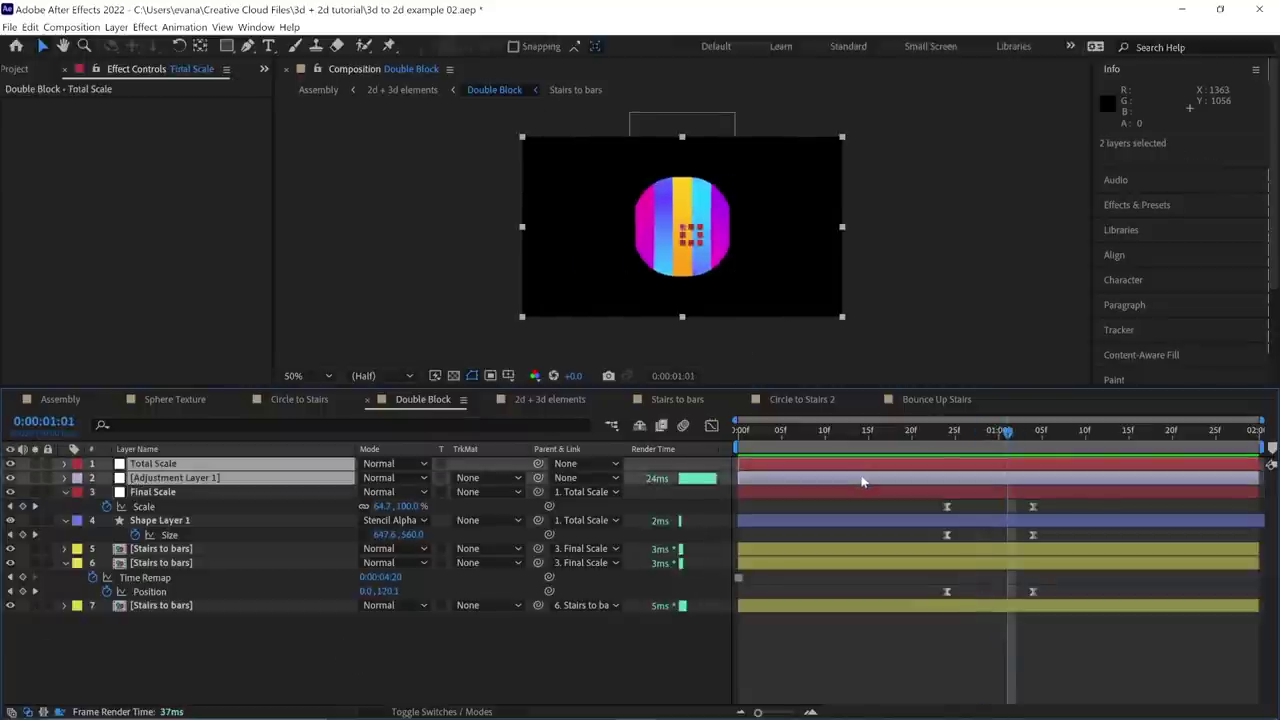
pyautogui.press('u')
pyautogui.click(1075, 506)
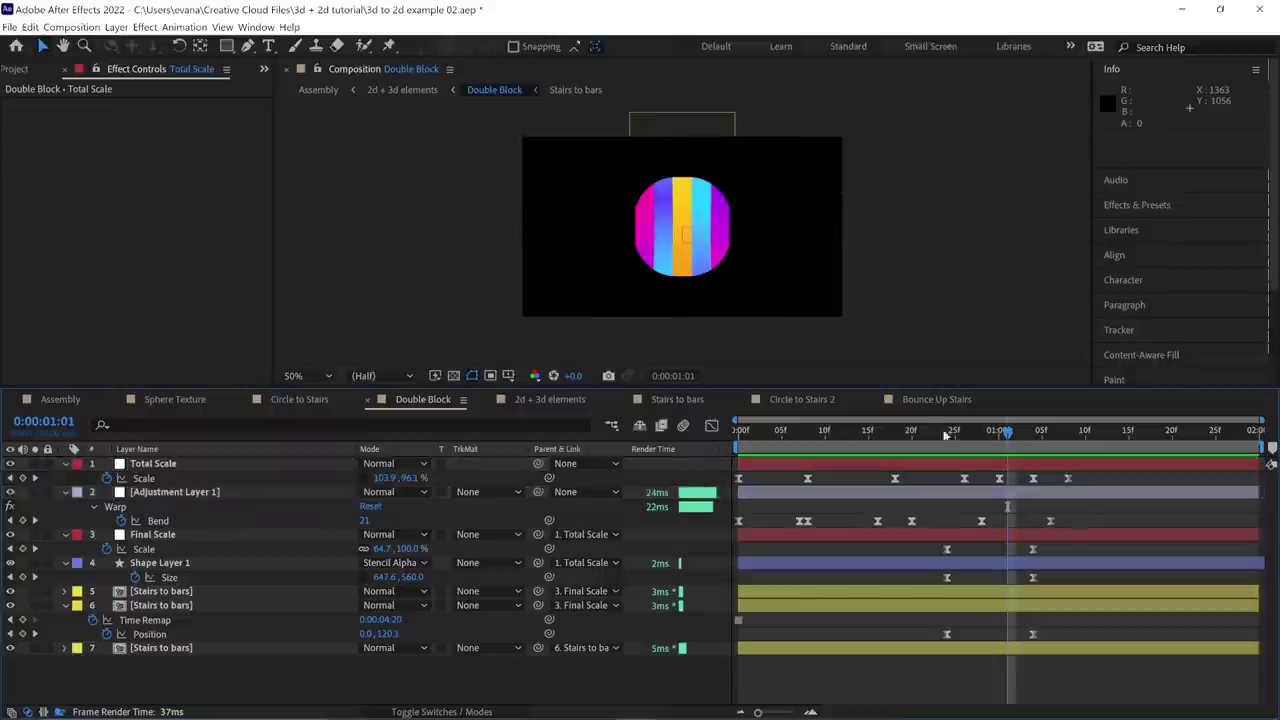
# - Examine Total Scale's Scale curves in the Graph Editor, preview the animation, and scrub to 0:00:01:11
pyautogui.click(203, 477)
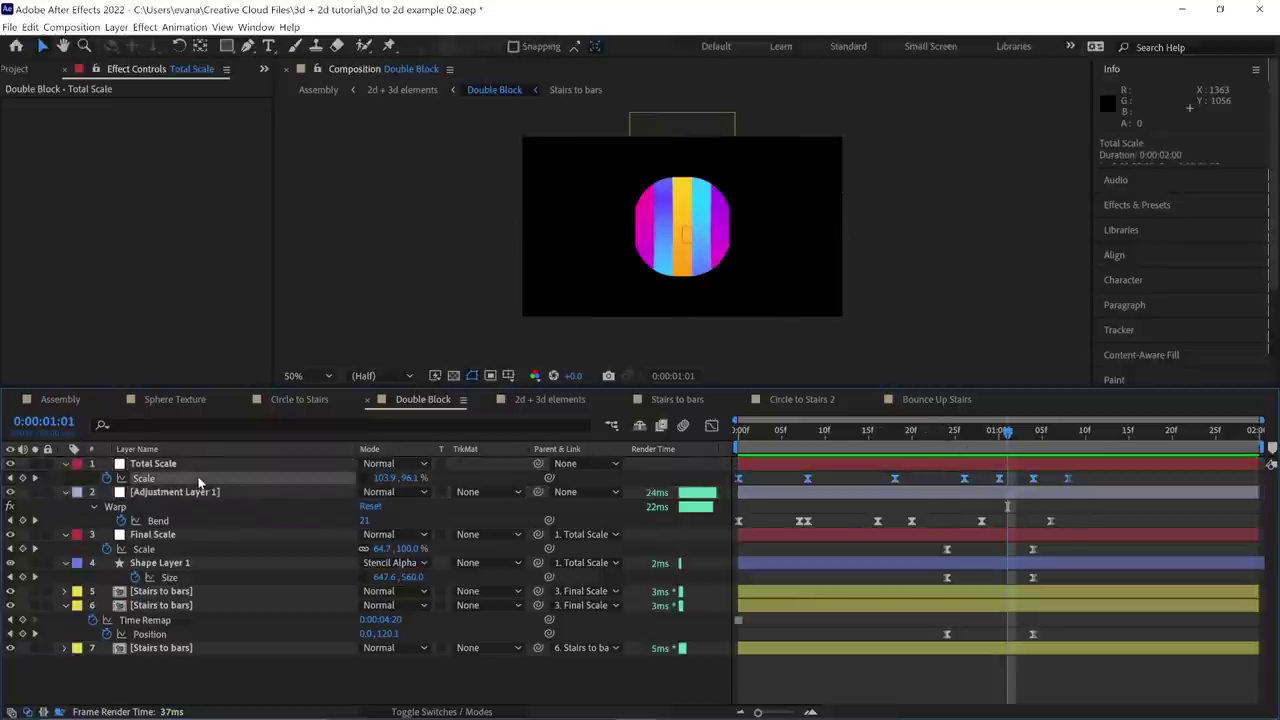
pyautogui.click(711, 426)
pyautogui.moveTo(945, 433); pyautogui.dragTo(867, 480)
pyautogui.press('space')
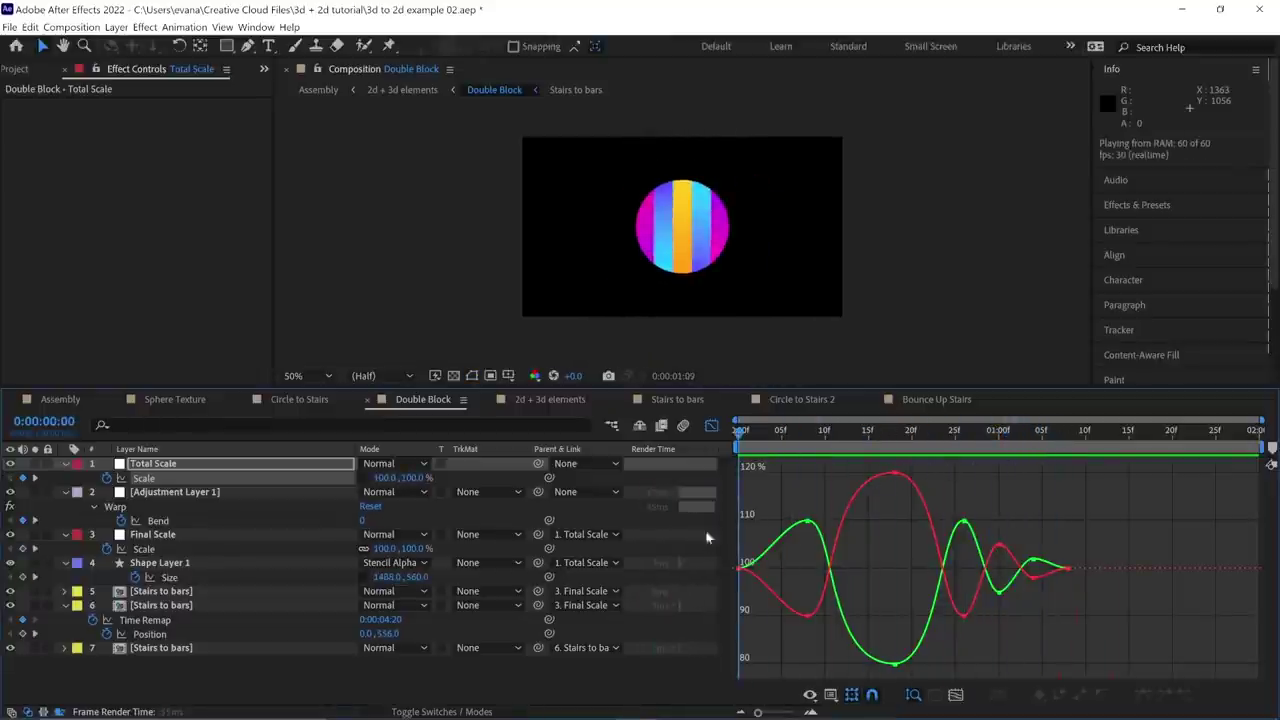
pyautogui.press('space')
pyautogui.moveTo(858, 437); pyautogui.dragTo(1094, 475)
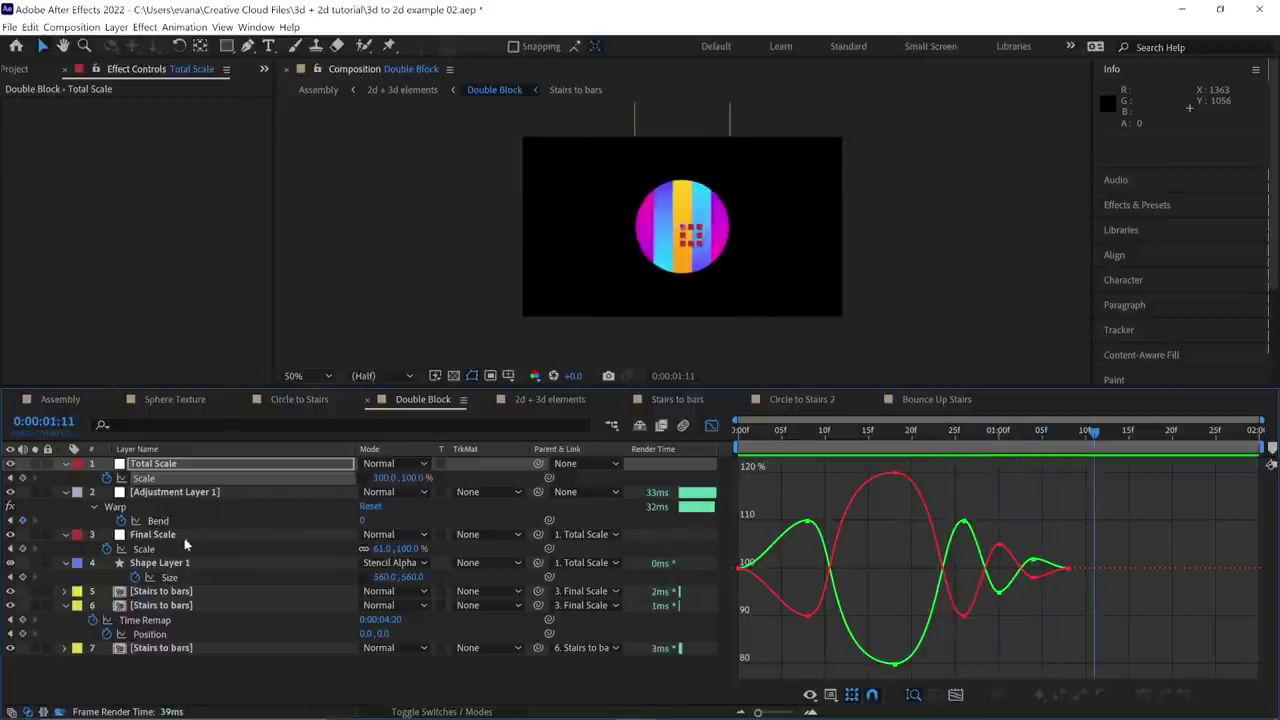
# - Return to the keyframe view and scrub Adjustment Layer 1's Warp Bend animation to 0:00:01:04
pyautogui.click(183, 493)
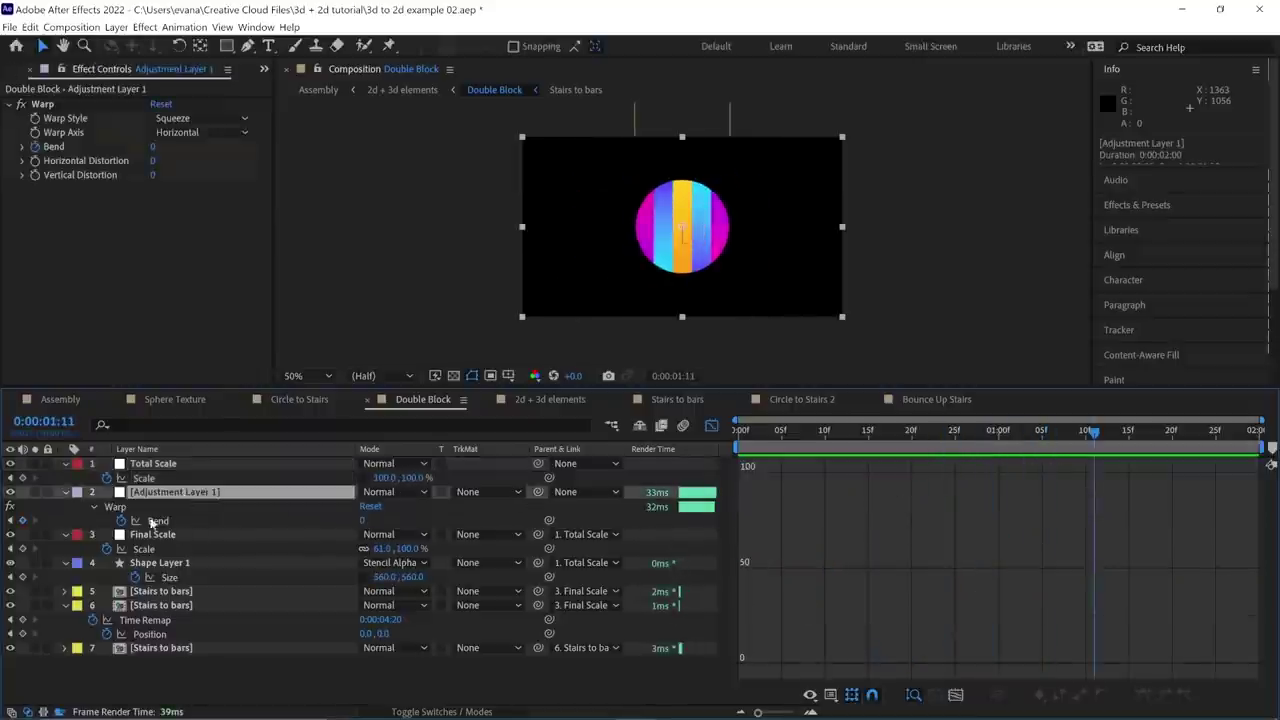
pyautogui.click(712, 430)
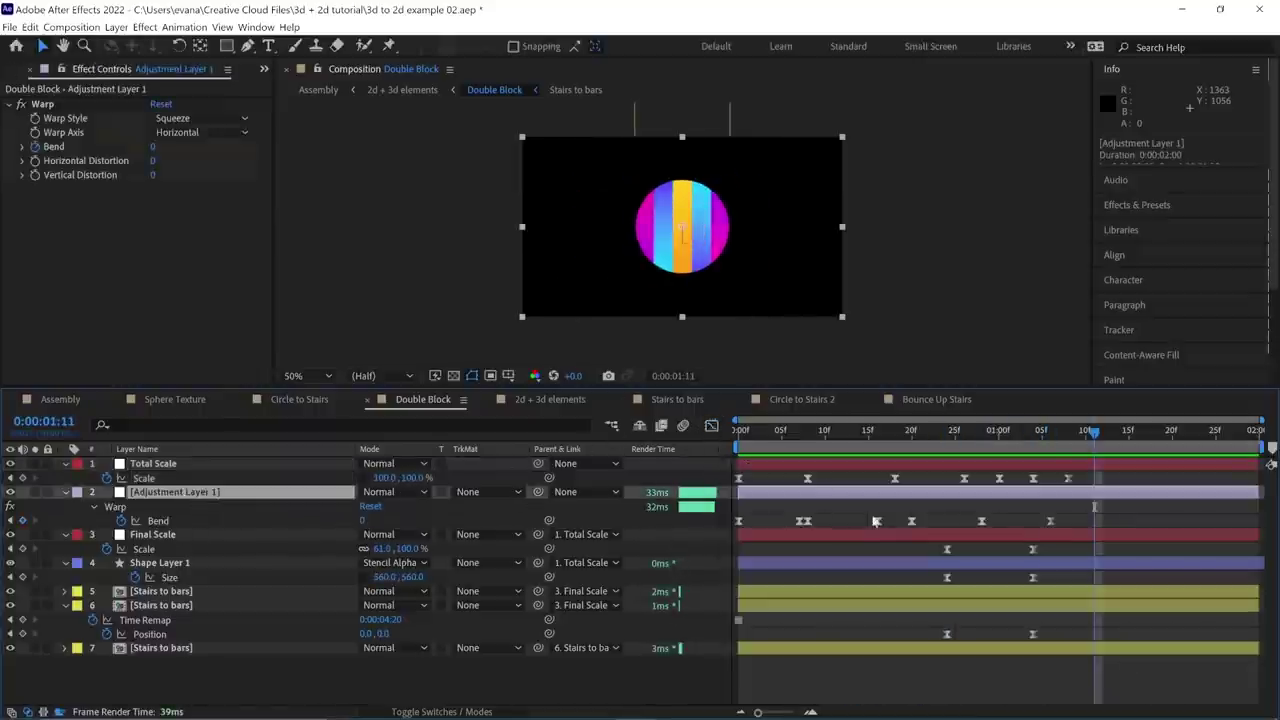
pyautogui.click(219, 520)
pyautogui.moveTo(823, 440); pyautogui.dragTo(1034, 456)
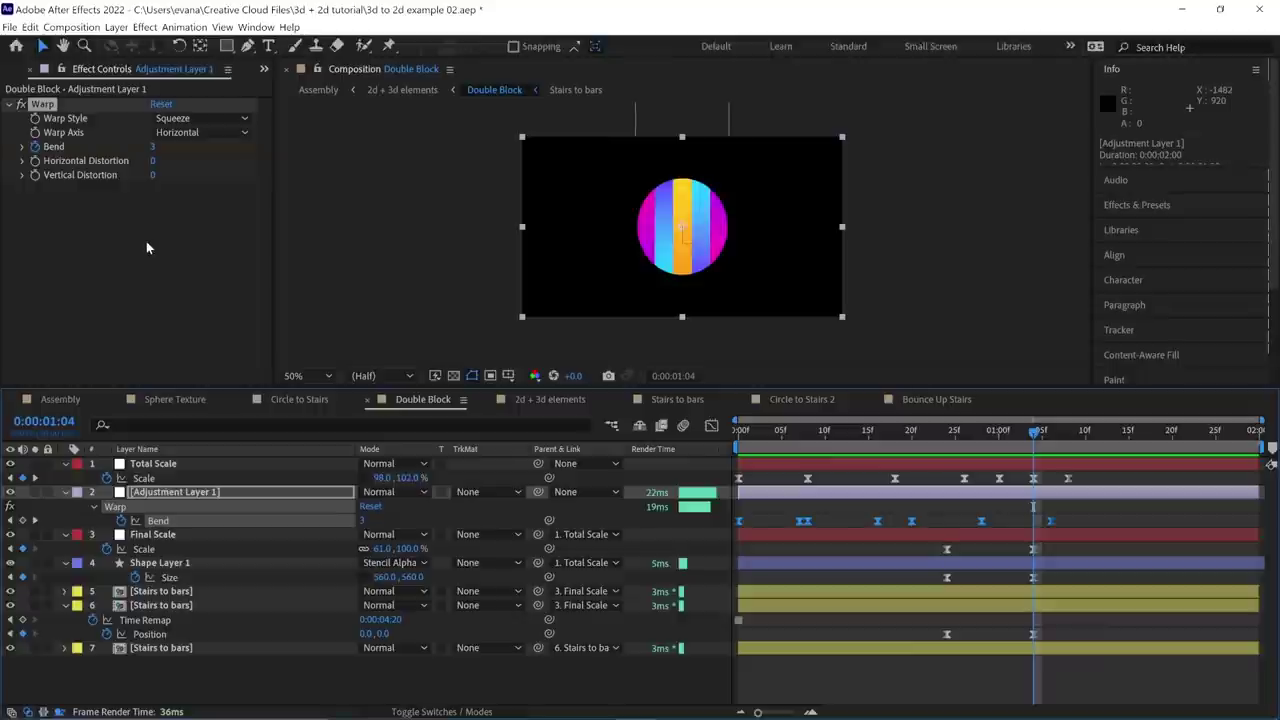
# - Inspect Total Scale and Adjustment Layer 1 at 0:00:01:09, and preview Double Block from the start
pyautogui.click(1077, 432)
pyautogui.click(1091, 463)
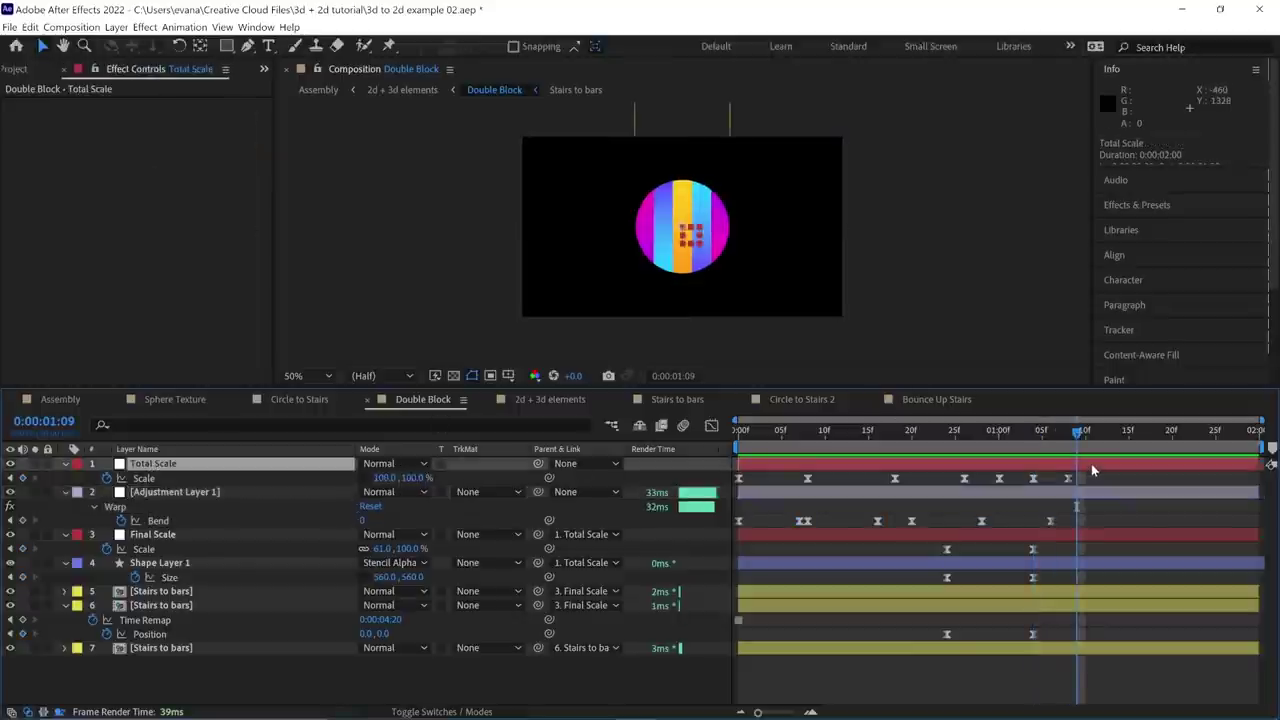
pyautogui.click(1095, 493)
pyautogui.press('Home')
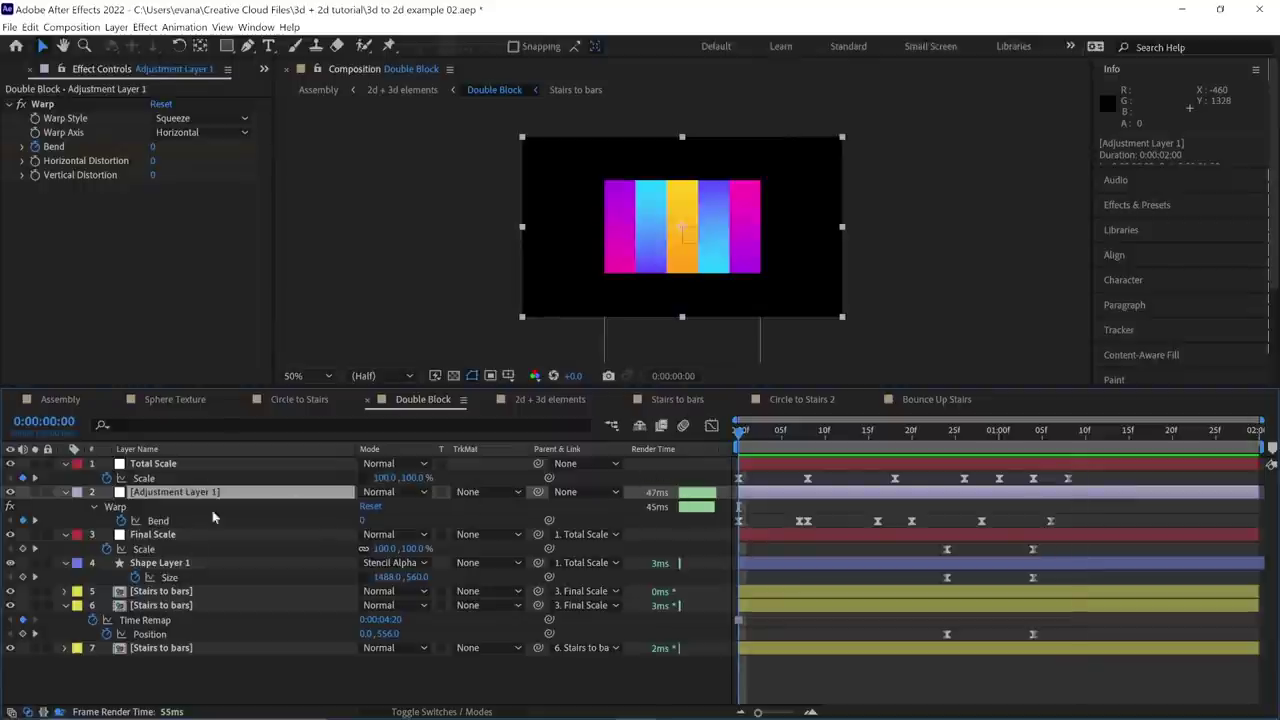
pyautogui.press('space')
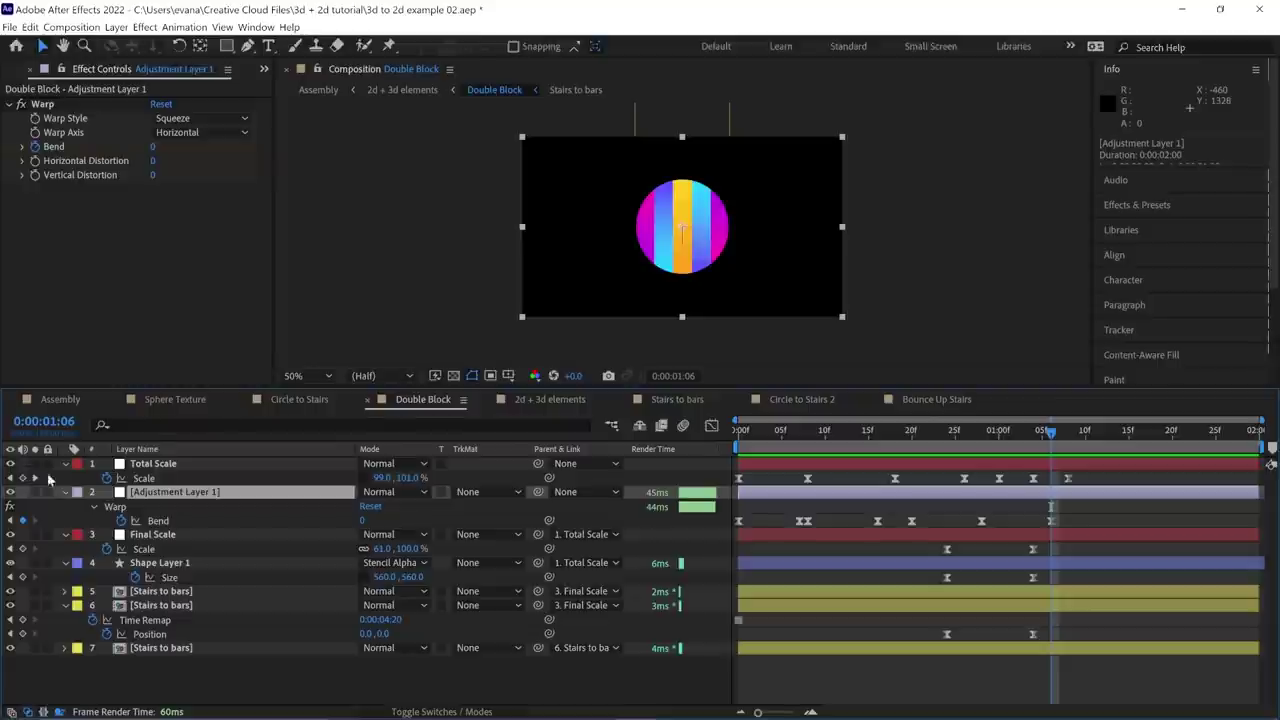
# - Switch to the 2d + 3d elements composition and inspect the Double Block and Circle to Stairs layers around 0:00:11:17
pyautogui.press('Tab')
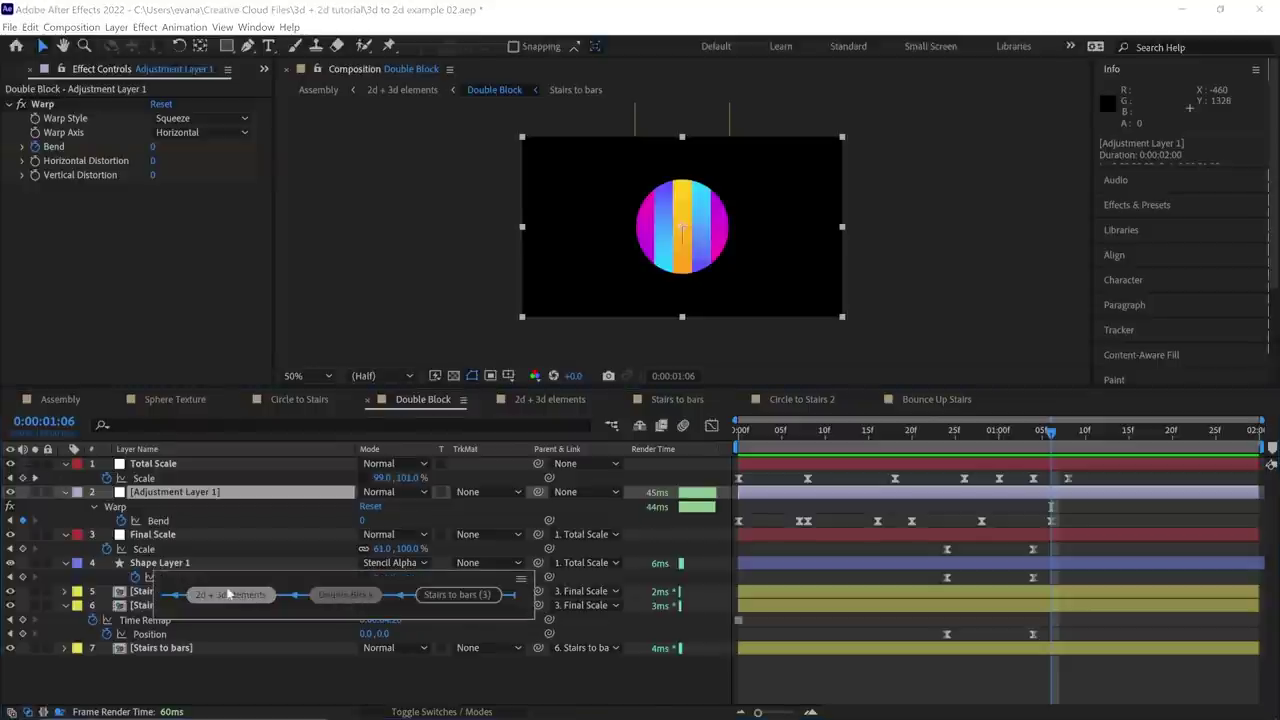
pyautogui.click(226, 592)
pyautogui.moveTo(1193, 434)
pyautogui.mouseDown()
pyautogui.moveTo(1167, 440)
pyautogui.moveTo(1191, 447)
pyautogui.mouseUp()
pyautogui.click(1186, 548)
pyautogui.click(1187, 563)
pyautogui.keyDown('shift'); pyautogui.click(1213, 590); pyautogui.keyUp('shift')
pyautogui.hotkey('ctrl', 'shift', 'a')
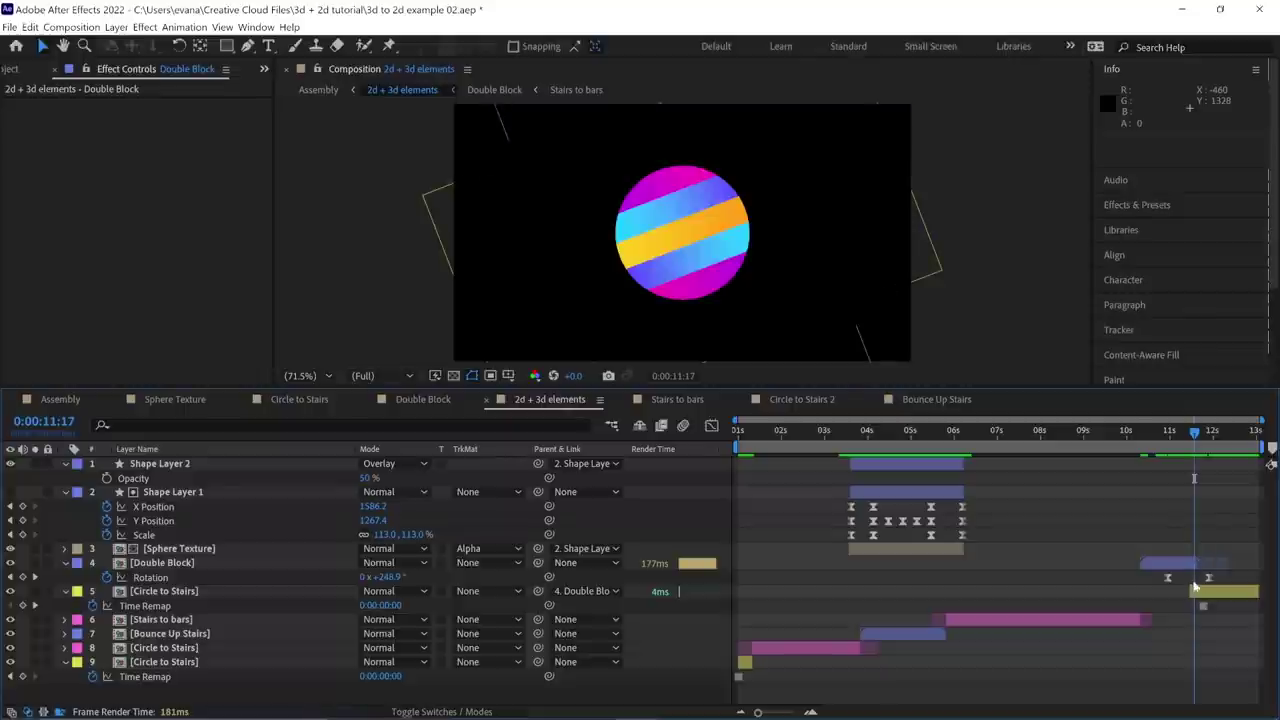
# - Trim the end of Double Block to 0:00:11:14, where the last Circle to Stairs layer starts, and scrub across the cut
pyautogui.click(807, 711)
pyautogui.click(807, 711)
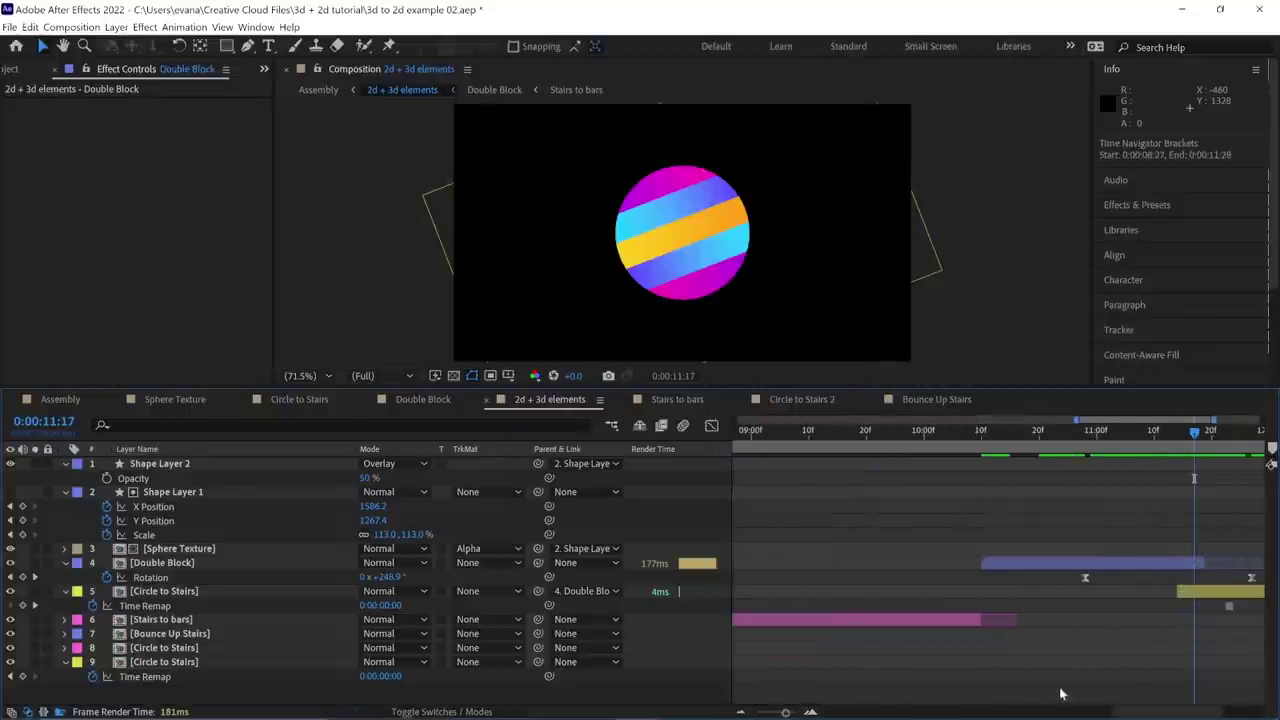
pyautogui.moveTo(1157, 712); pyautogui.dragTo(1205, 712)
pyautogui.moveTo(870, 573); pyautogui.dragTo(1076, 592)
pyautogui.press('pageup')
pyautogui.press('pageup')
pyautogui.press('pageup')
pyautogui.moveTo(1010, 565); pyautogui.dragTo(996, 581)
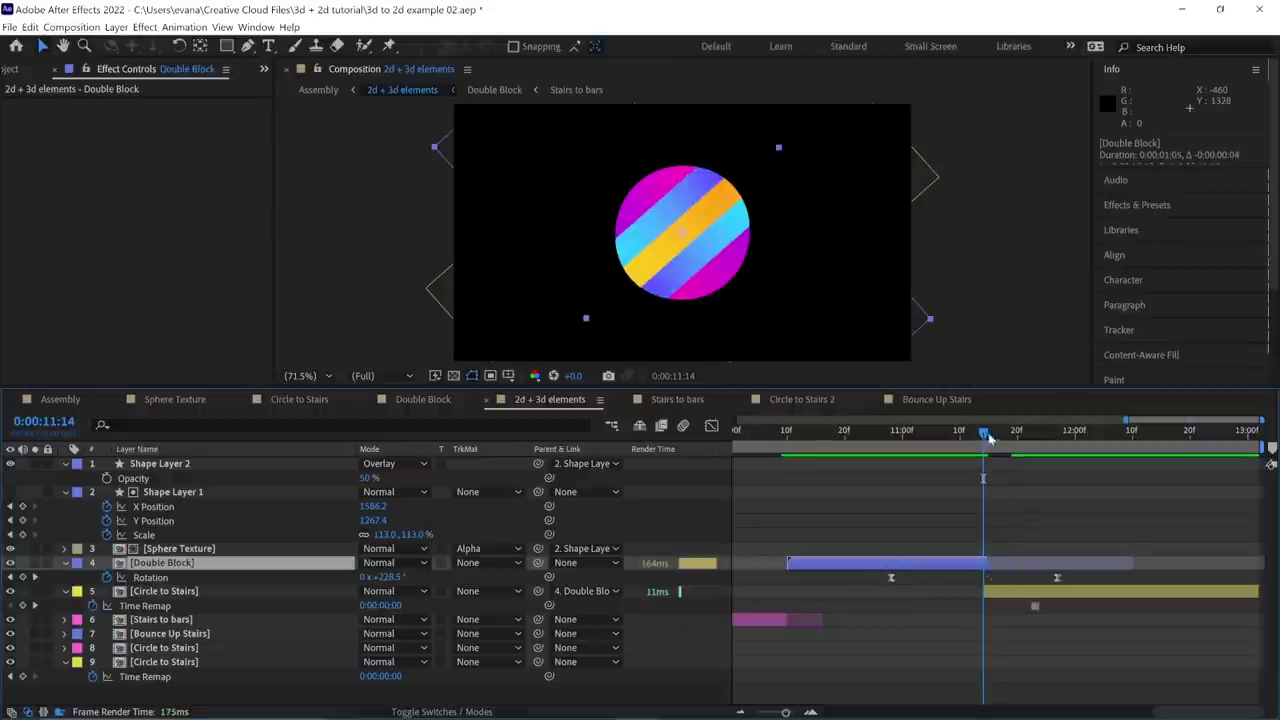
pyautogui.moveTo(986, 435)
pyautogui.mouseDown()
pyautogui.moveTo(966, 450)
pyautogui.moveTo(997, 448)
pyautogui.mouseUp()
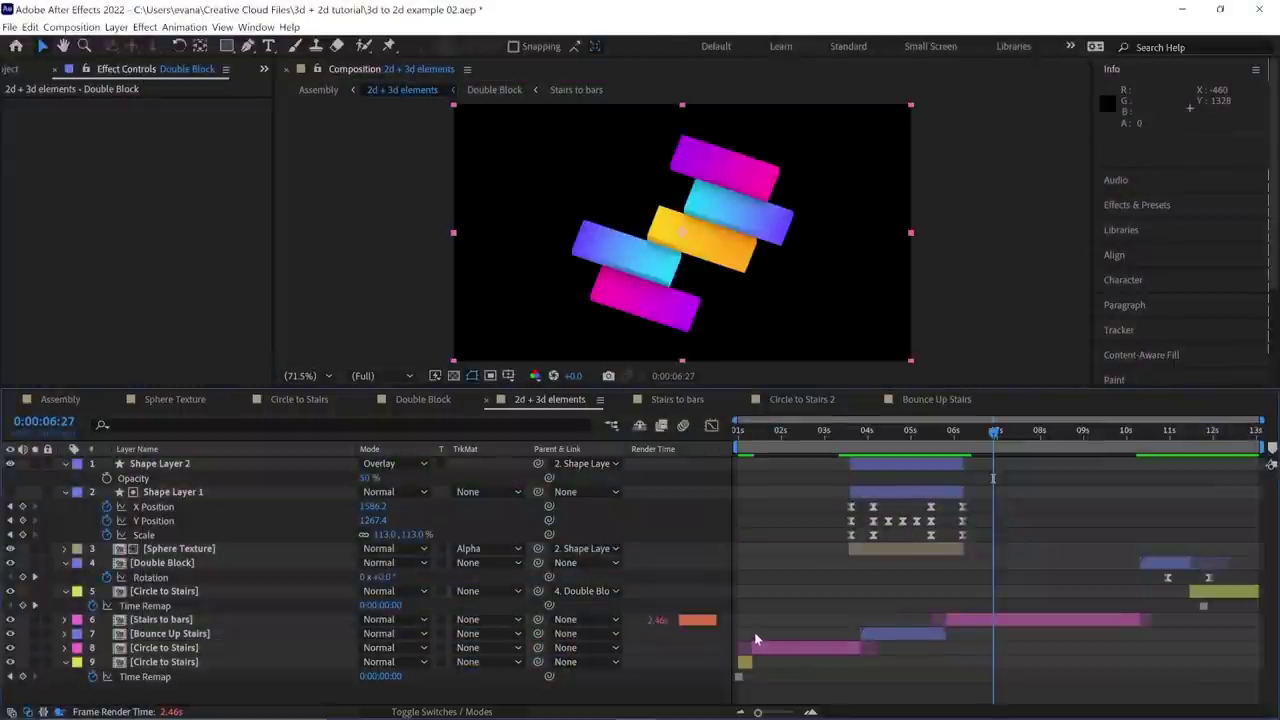
pyautogui.hotkey('ctrl', 'a')
pyautogui.rightClick(905, 494)
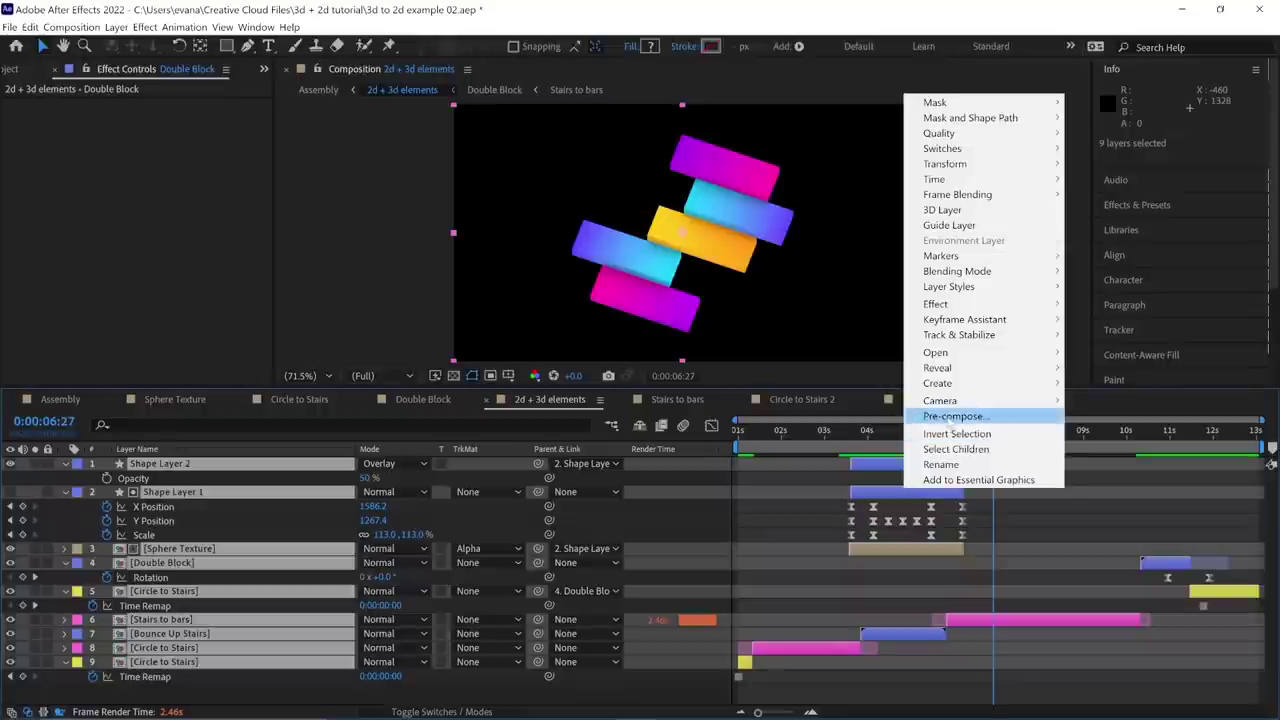
pyautogui.click(778, 522)
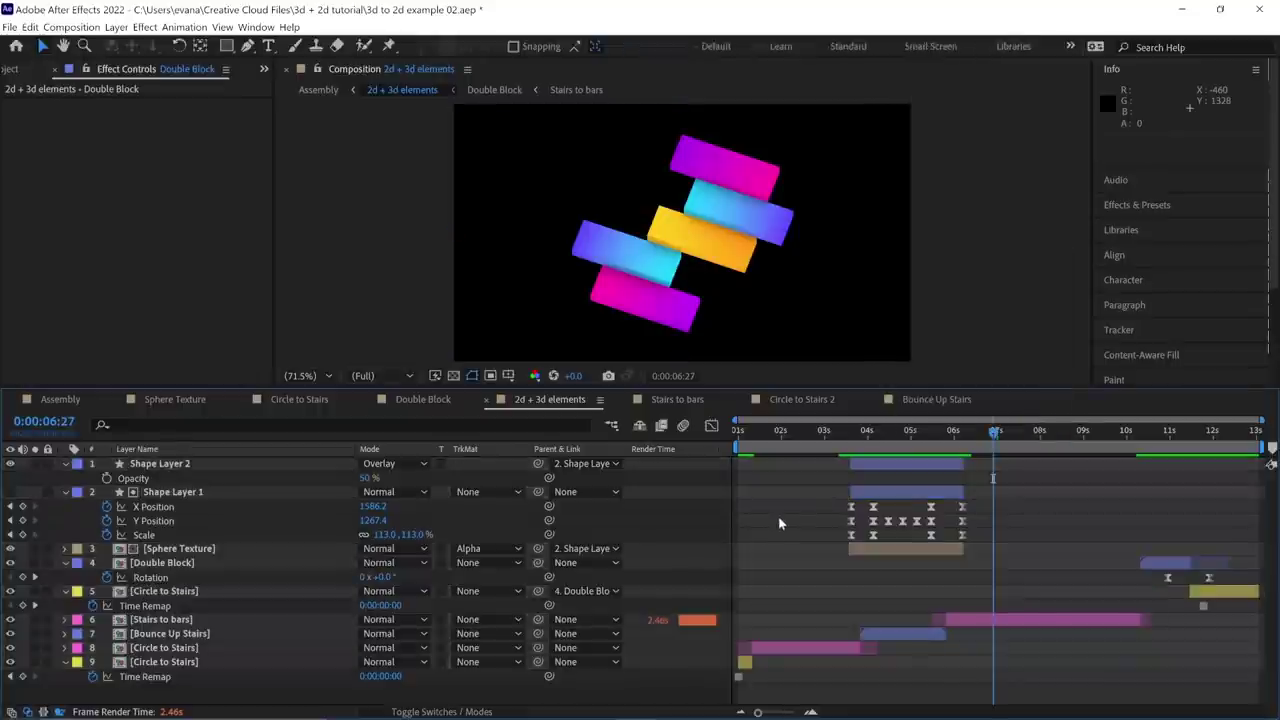
# - Switch to the Assembly composition, check its two 2d + 3d elements layers, and enlarge the composition view
pyautogui.press('Tab')
pyautogui.click(672, 520)
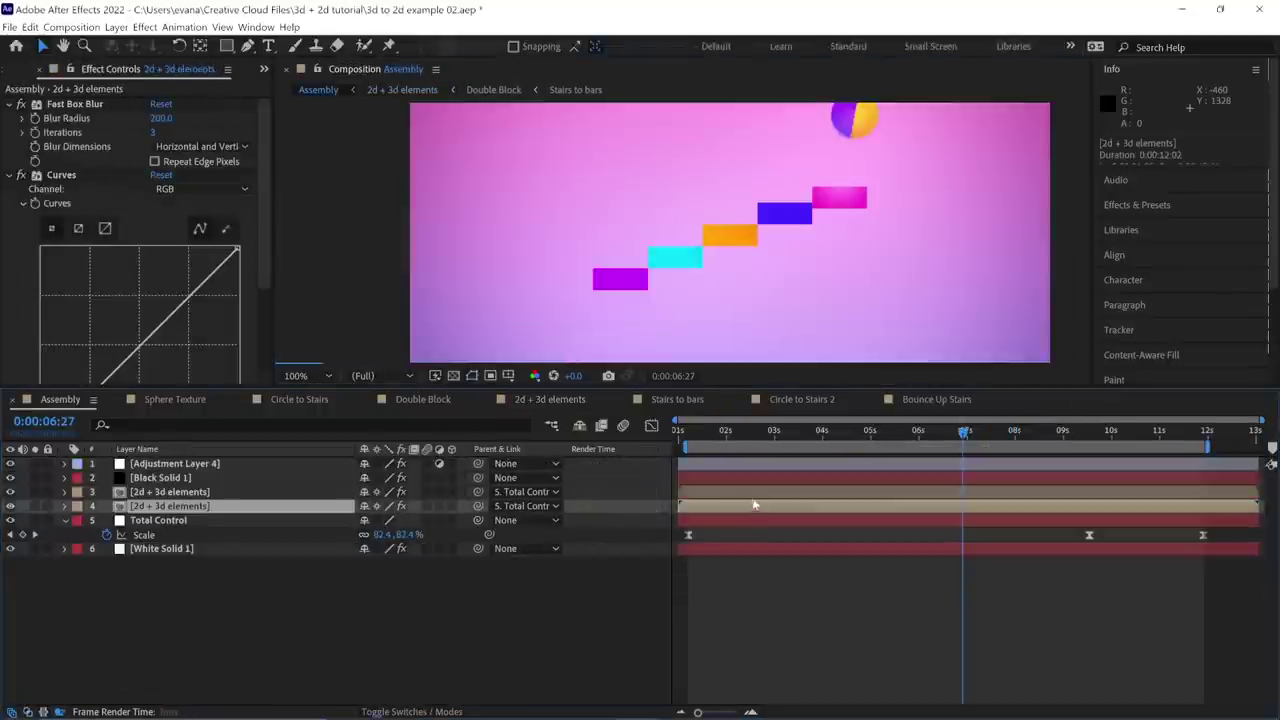
pyautogui.keyDown('shift'); pyautogui.click(754, 494); pyautogui.keyUp('shift')
pyautogui.click(621, 634)
pyautogui.moveTo(576, 389); pyautogui.dragTo(578, 498)
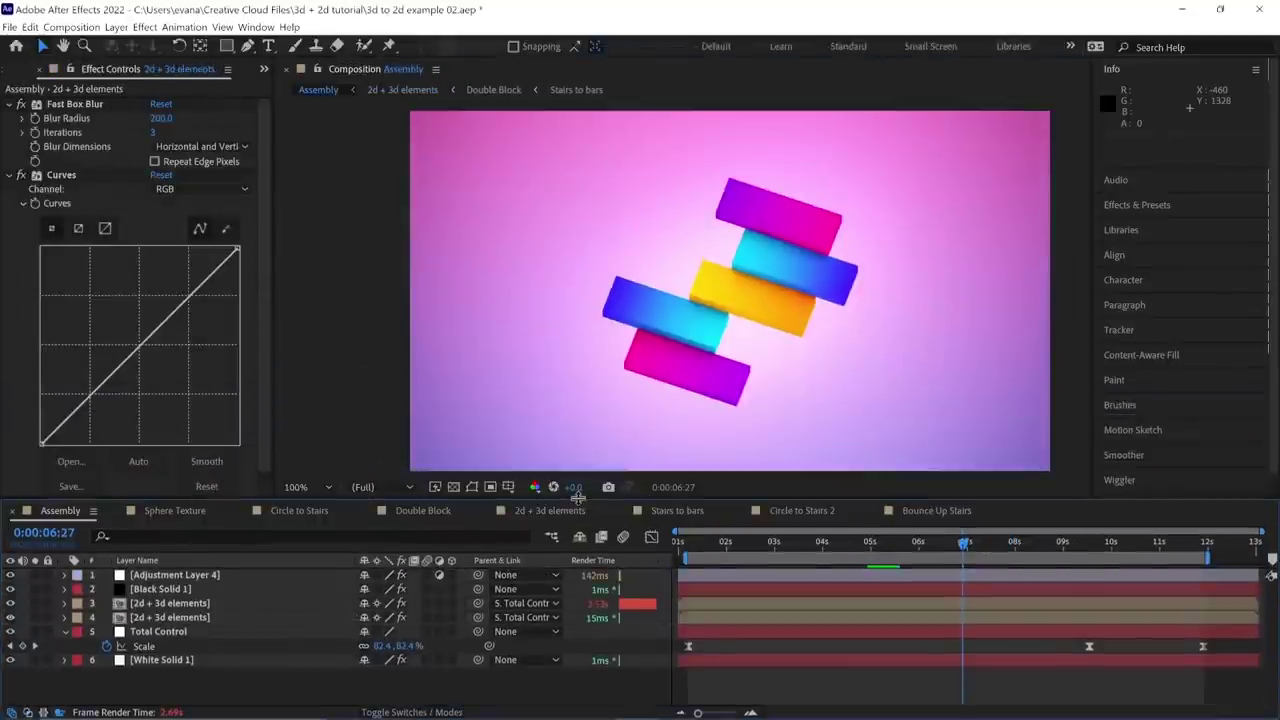
# - Show the Scale curve of Total Control in the Graph Editor at 0:00:01:09
pyautogui.click(175, 632)
pyautogui.click(156, 647)
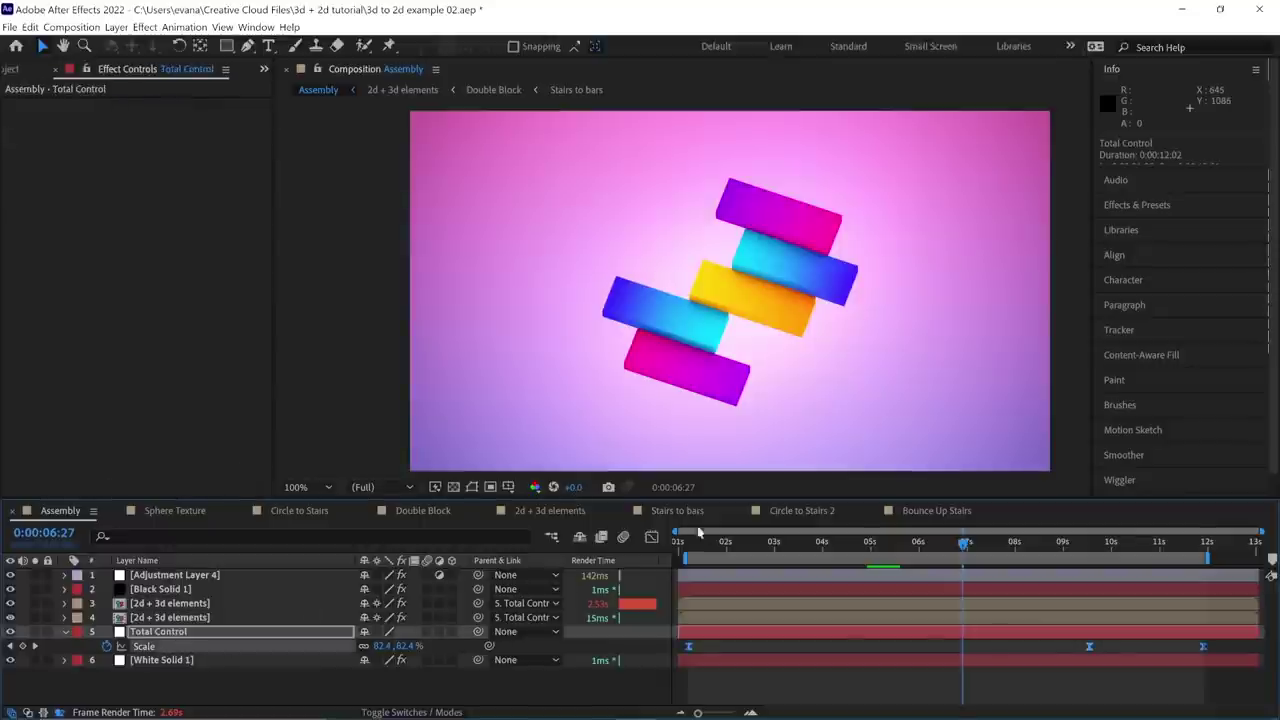
pyautogui.click(693, 542)
pyautogui.click(652, 537)
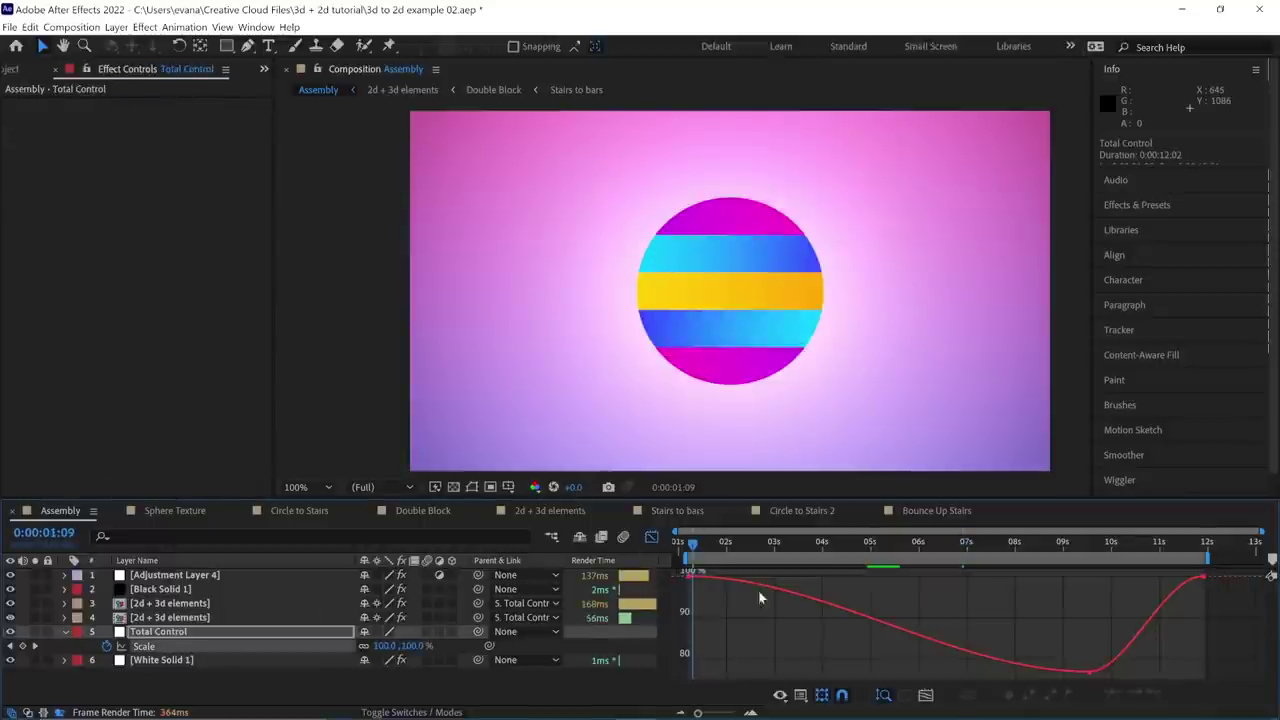
# - Solo the upper 2d + 3d elements layer, scrub its scaling to 0:00:02:04, and set the preview resolution to Half
pyautogui.click(1035, 544)
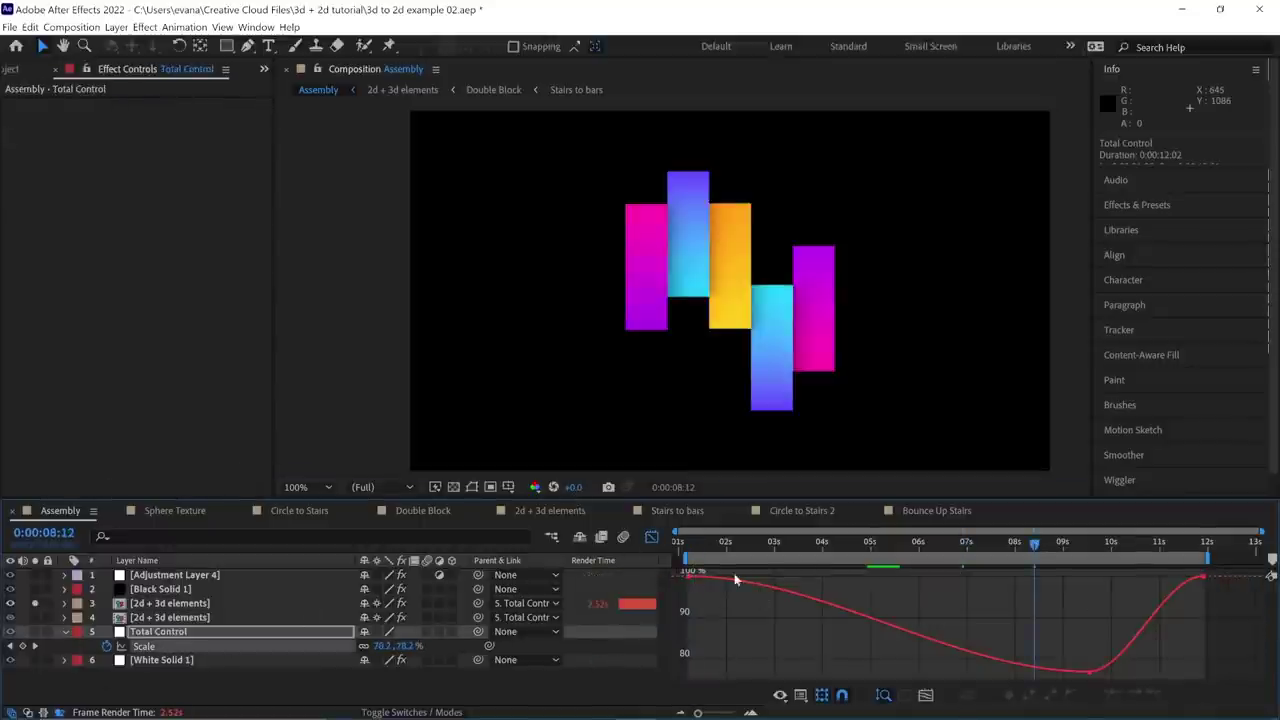
pyautogui.moveTo(734, 580); pyautogui.dragTo(1094, 590)
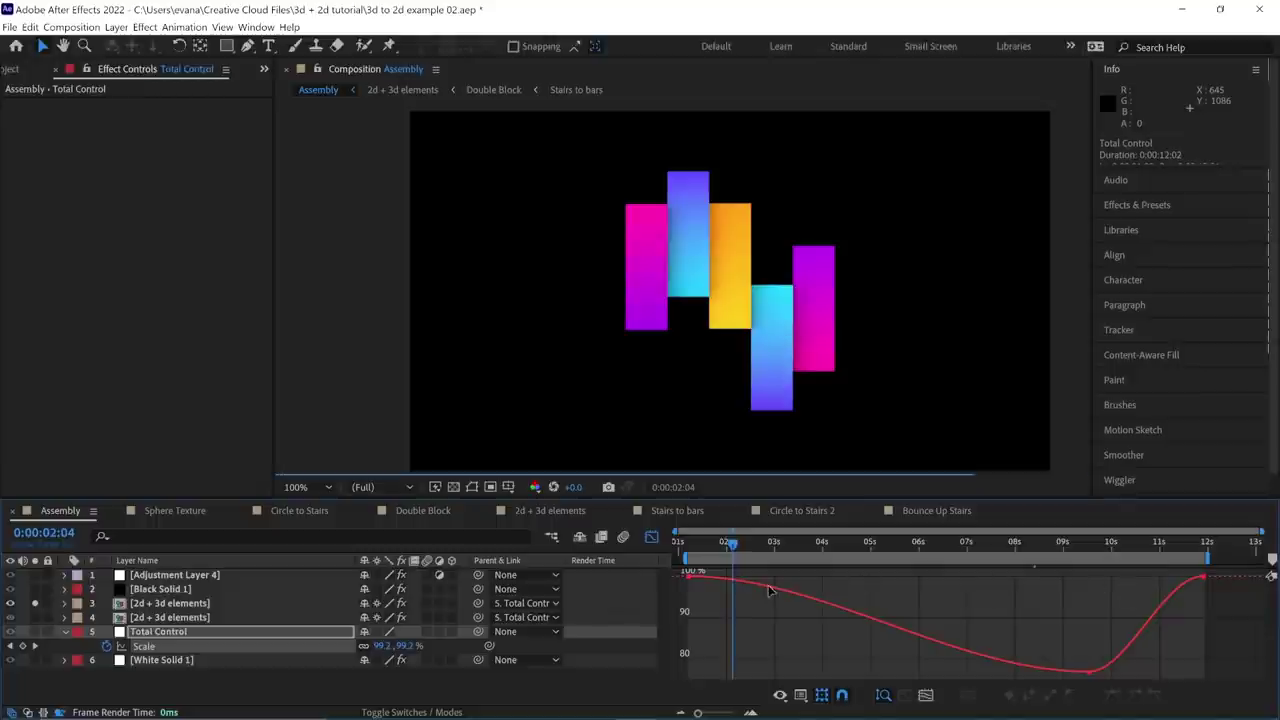
pyautogui.click(363, 487)
pyautogui.click(366, 543)
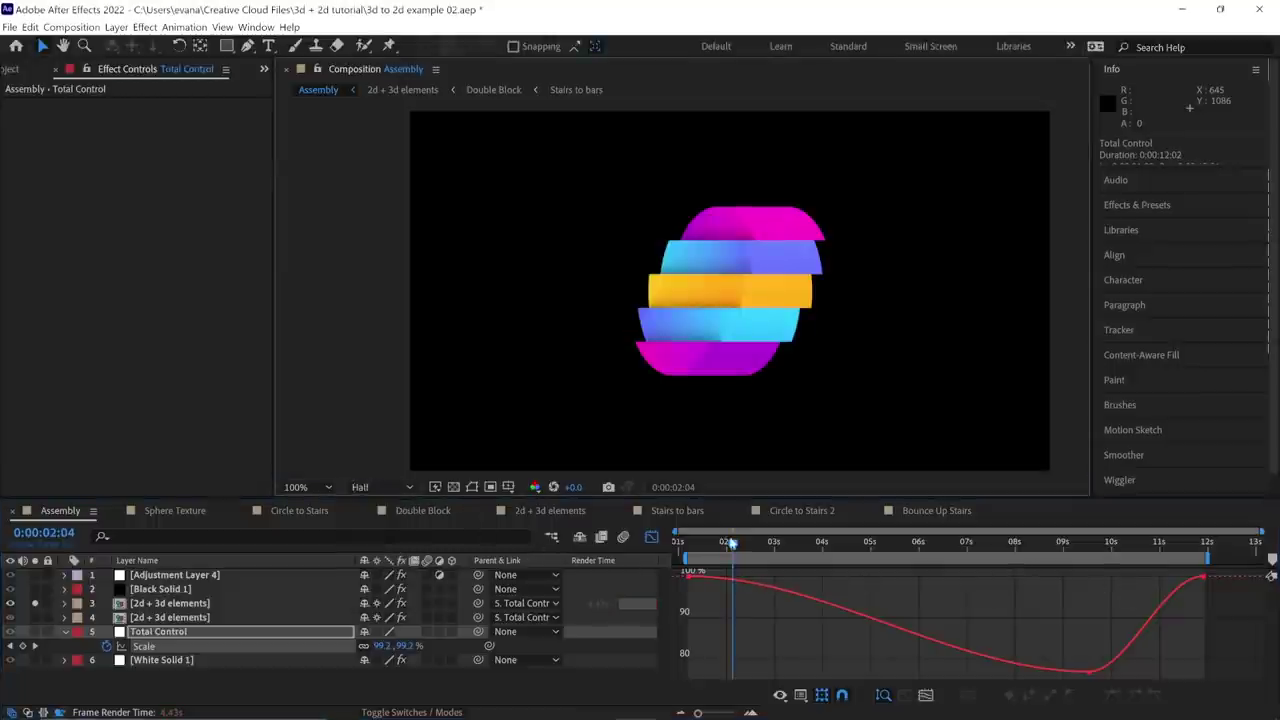
# - Preview the soloed 2d + 3d elements animation and inspect it at 0:00:11:03 and 0:00:03:20
pyautogui.click(1163, 543)
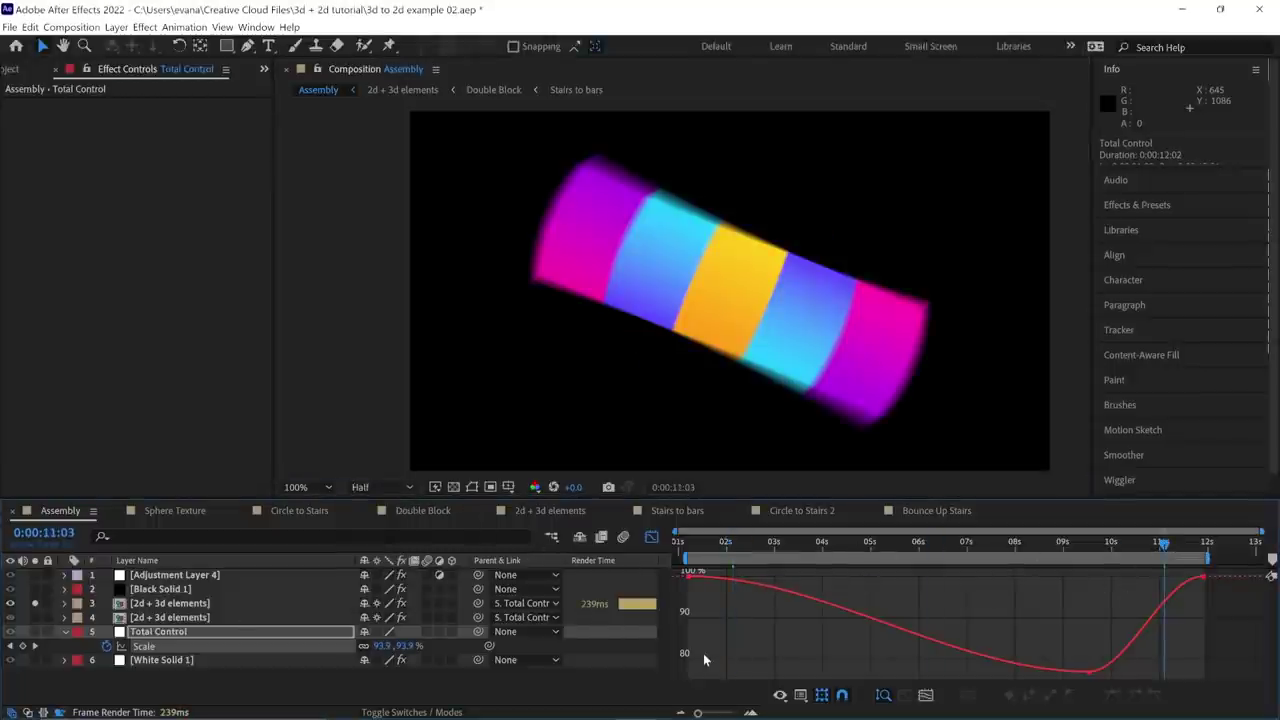
pyautogui.press('space')
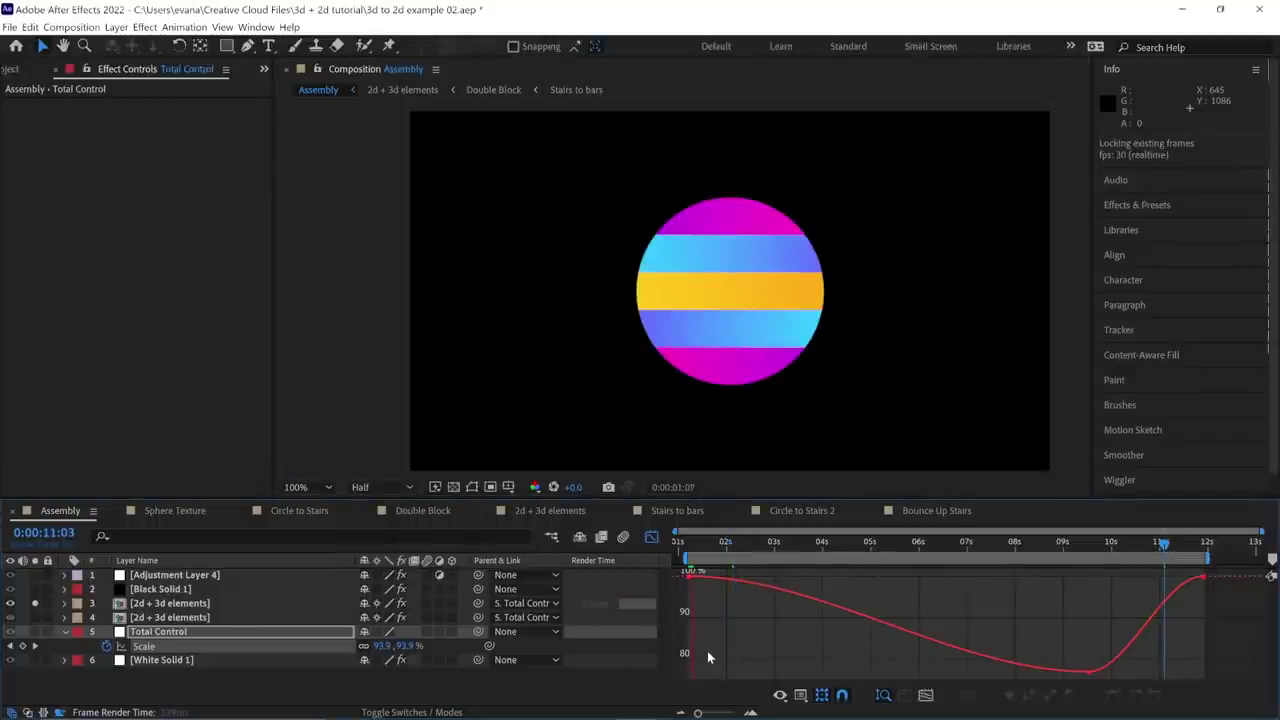
pyautogui.press('space')
pyautogui.click(807, 543)
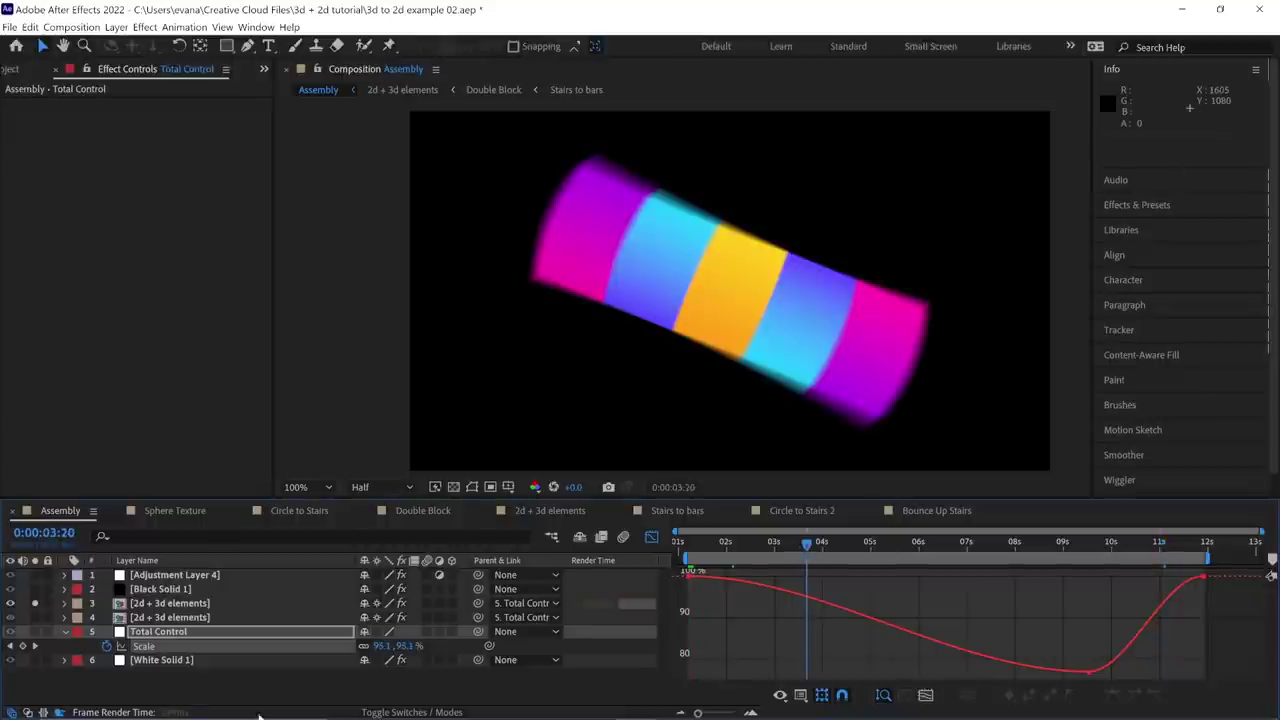
pyautogui.click(35, 604)
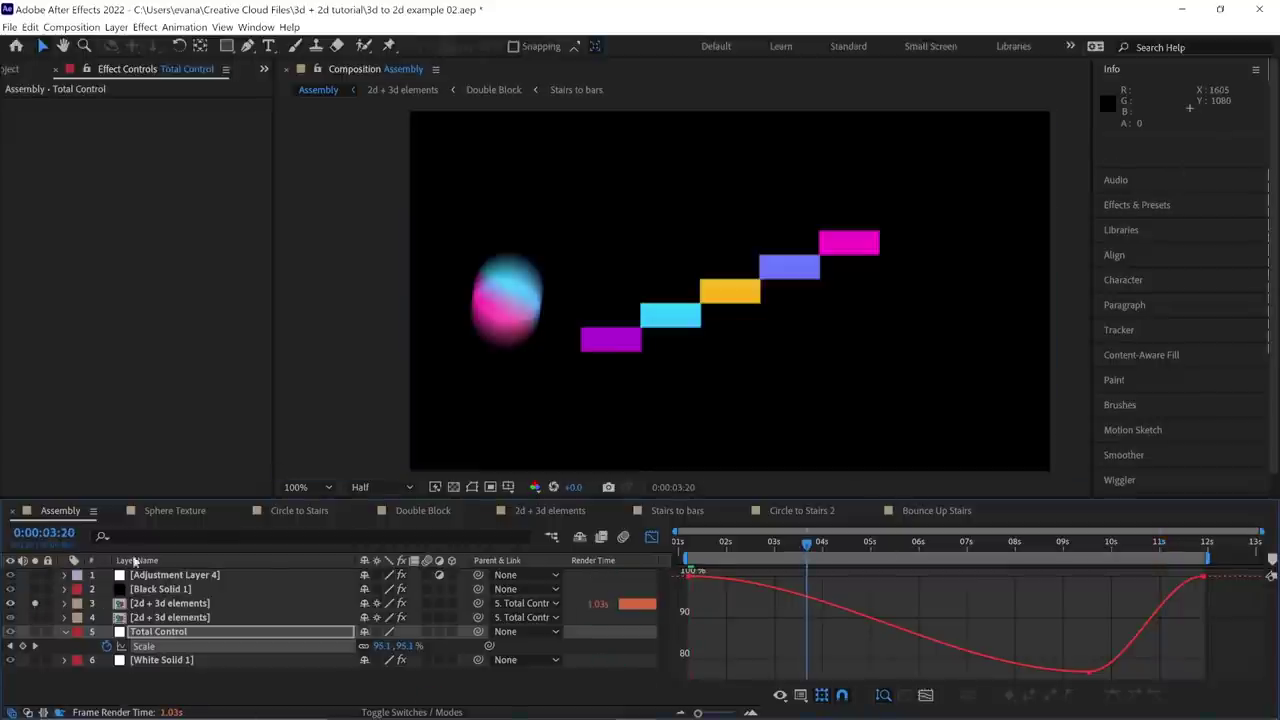
# - Solo White Solid 1 as well, inspect its Gradient Ramp, and return to the keyframe view
pyautogui.click(180, 661)
pyautogui.click(35, 660)
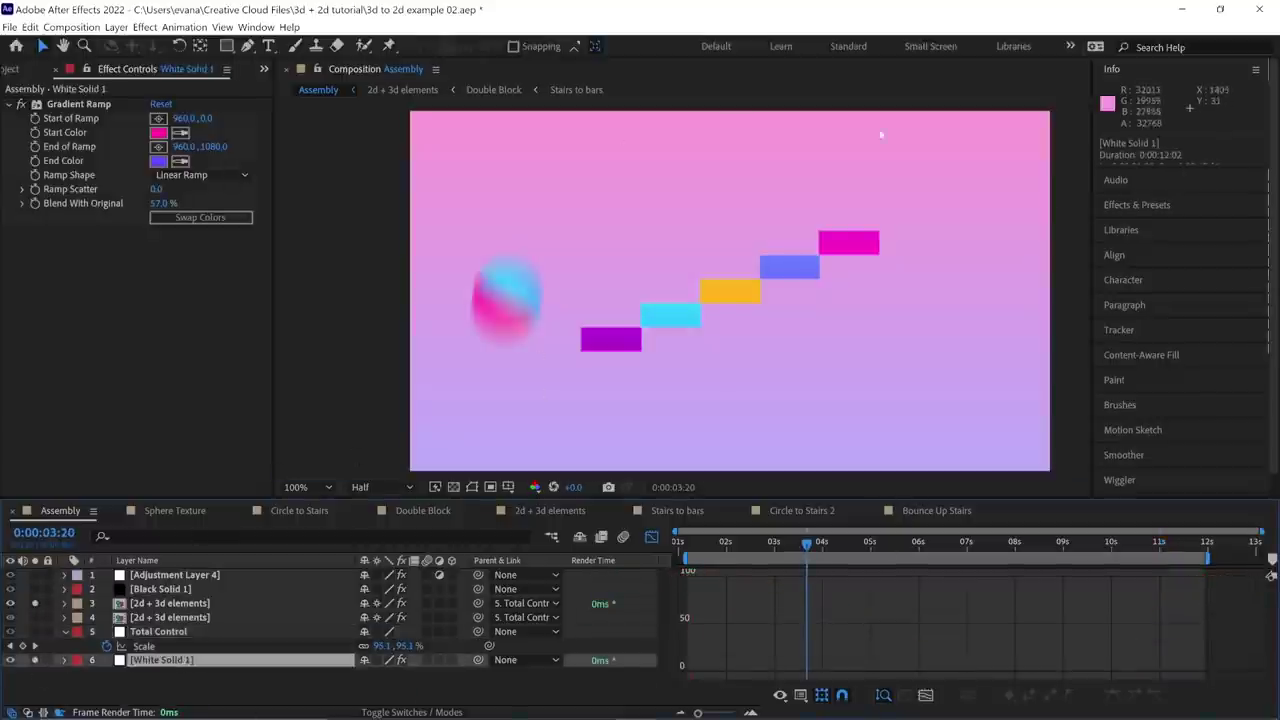
pyautogui.click(45, 124)
pyautogui.click(651, 537)
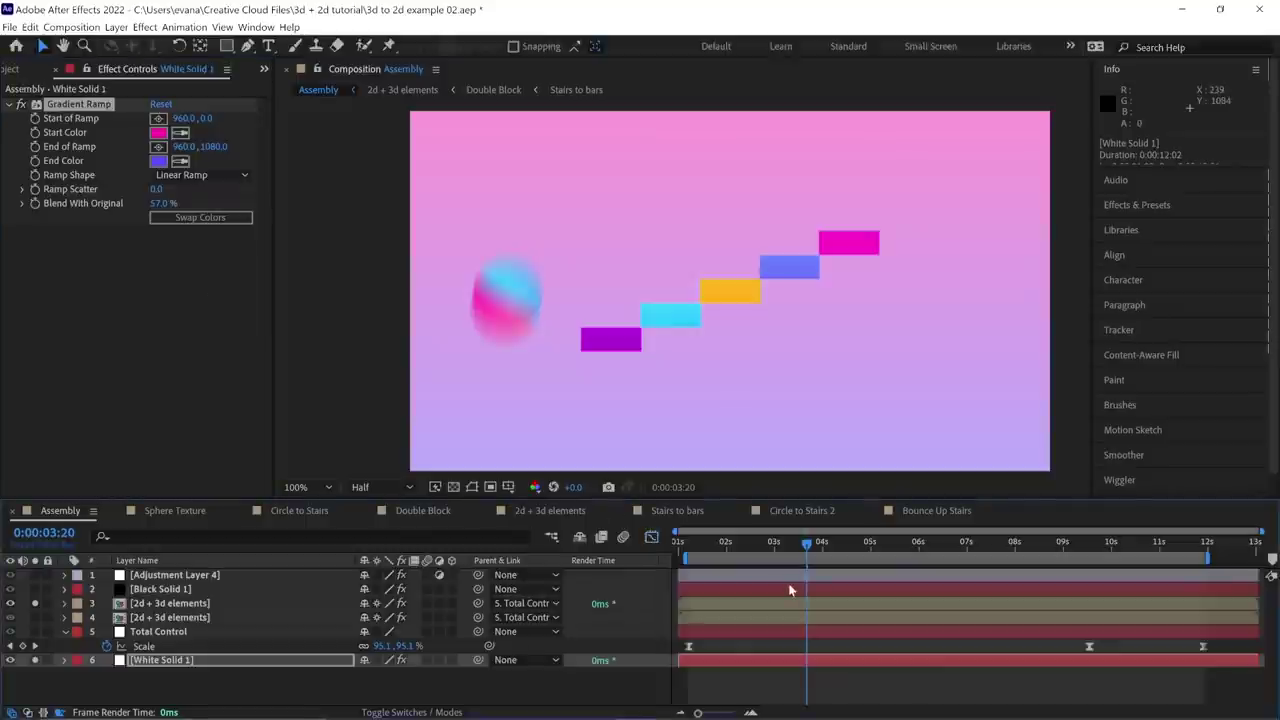
# - Solo Adjustment Layer 4 too, and collapse its Curves and Noise HLS effects after inspecting them
pyautogui.click(144, 576)
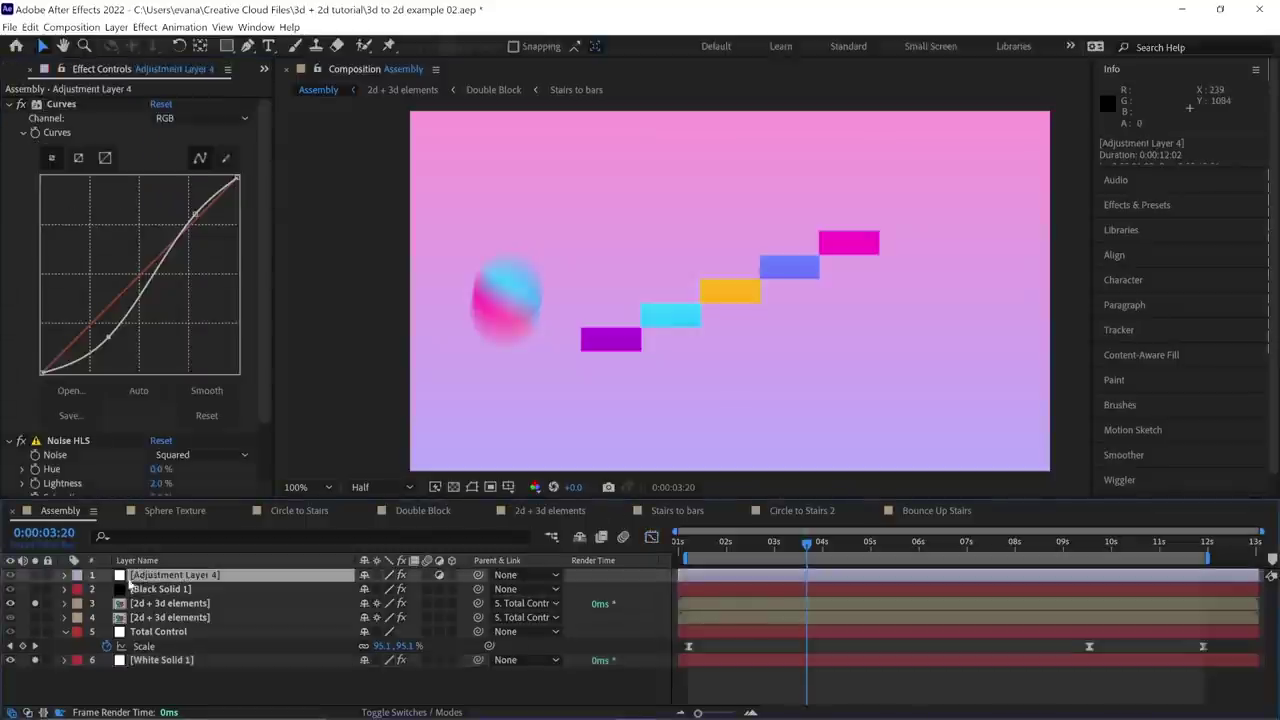
pyautogui.click(36, 575)
pyautogui.click(8, 104)
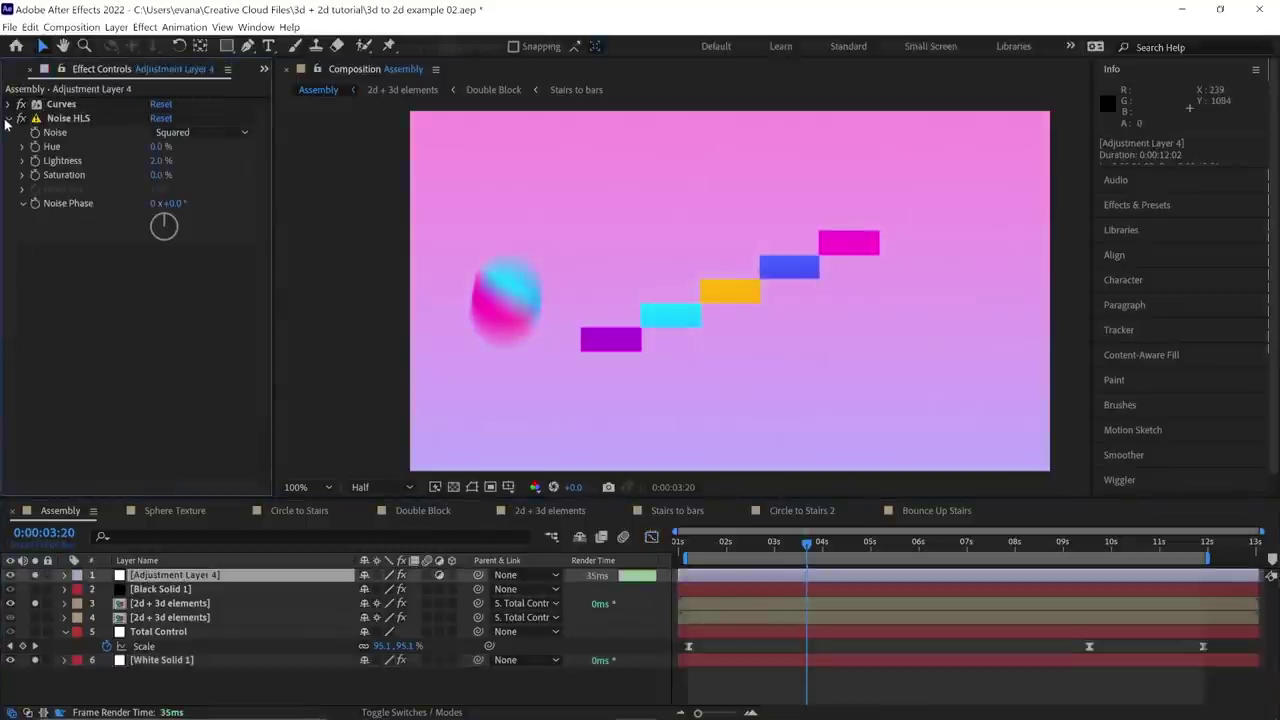
pyautogui.click(8, 119)
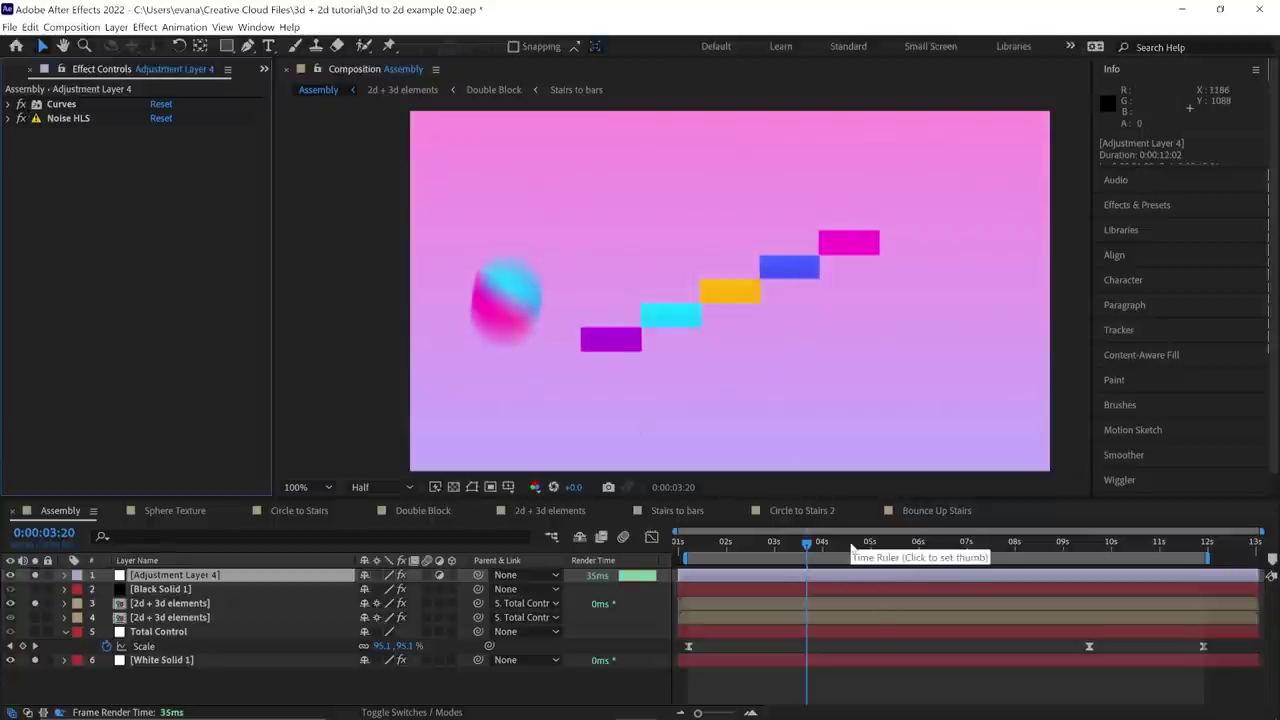
# - Compare the upper 2d + 3d elements layer with CC Force Motion Blur off and on
pyautogui.click(835, 603)
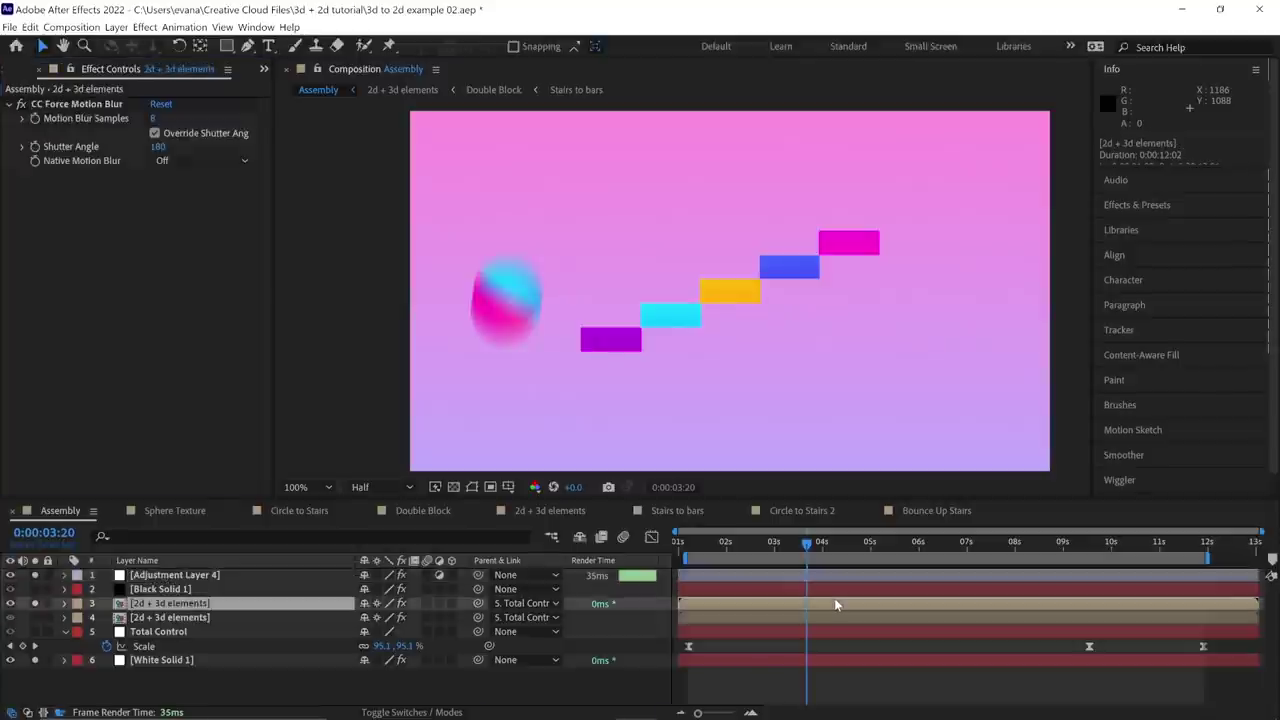
pyautogui.click(21, 104)
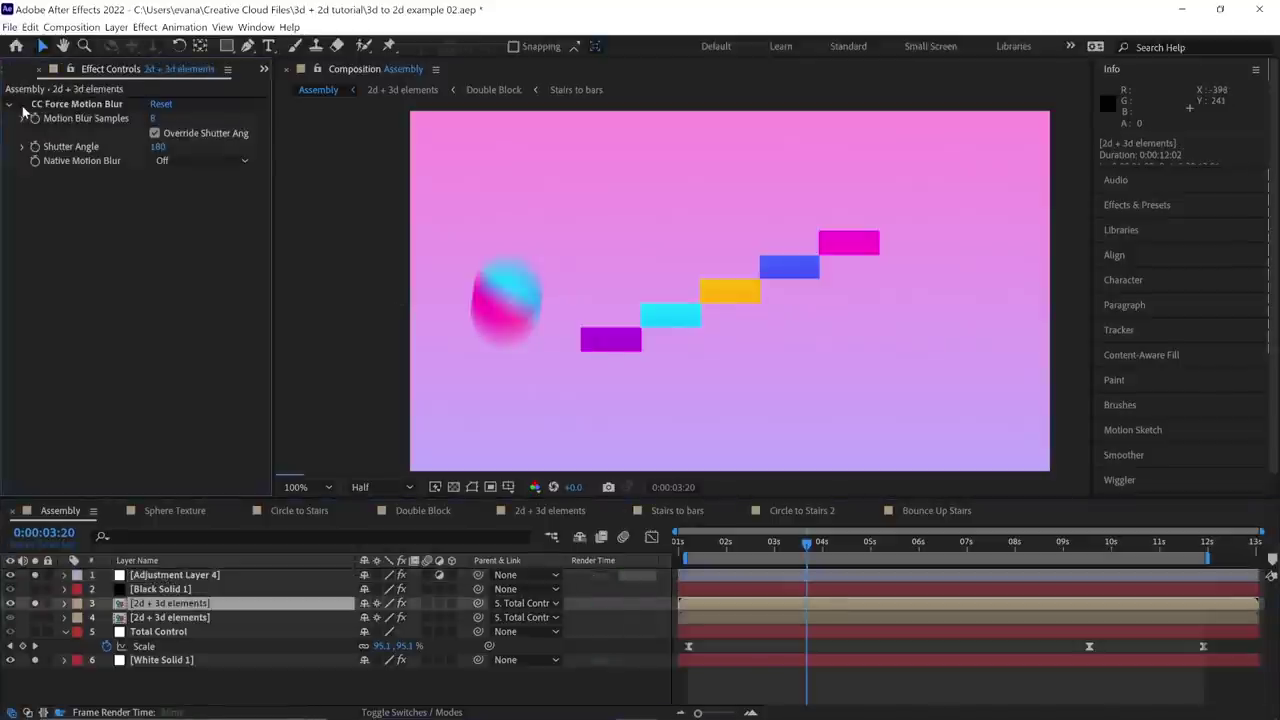
pyautogui.click(21, 105)
pyautogui.click(21, 105)
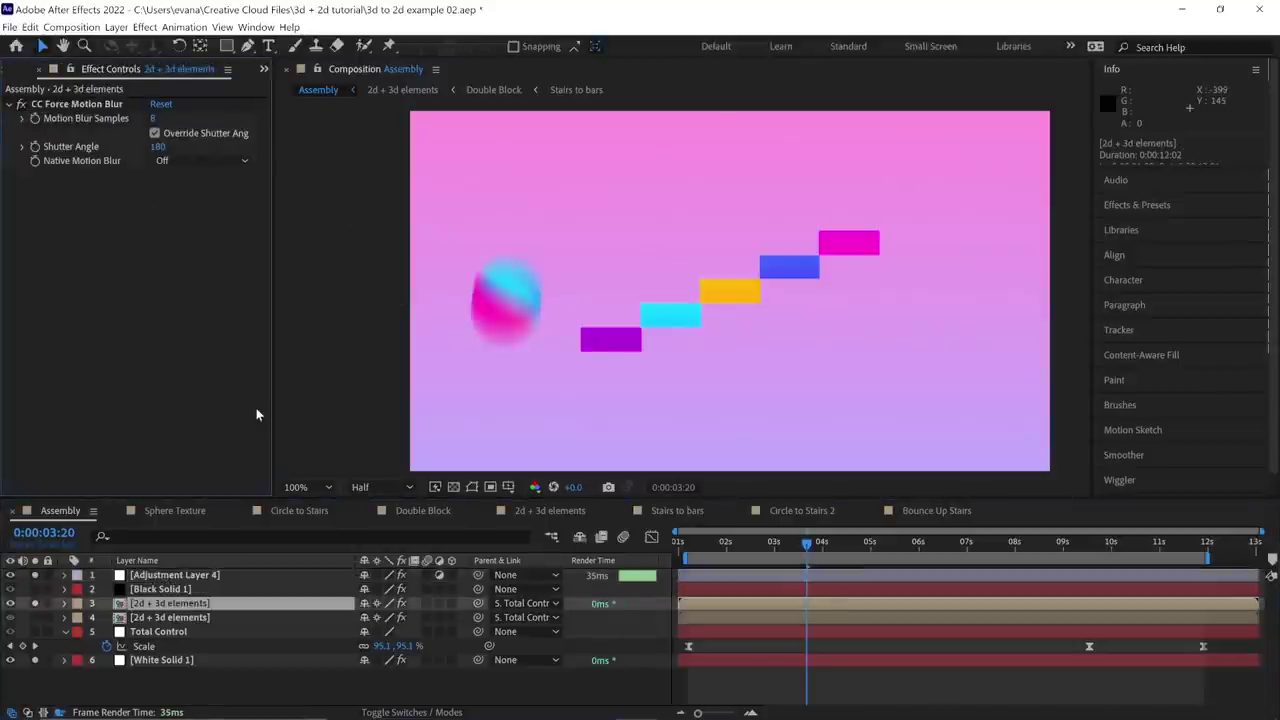
# - Solo the lower, blurred 2d + 3d elements layer and display the layers' blending modes
pyautogui.click(170, 618)
pyautogui.click(37, 618)
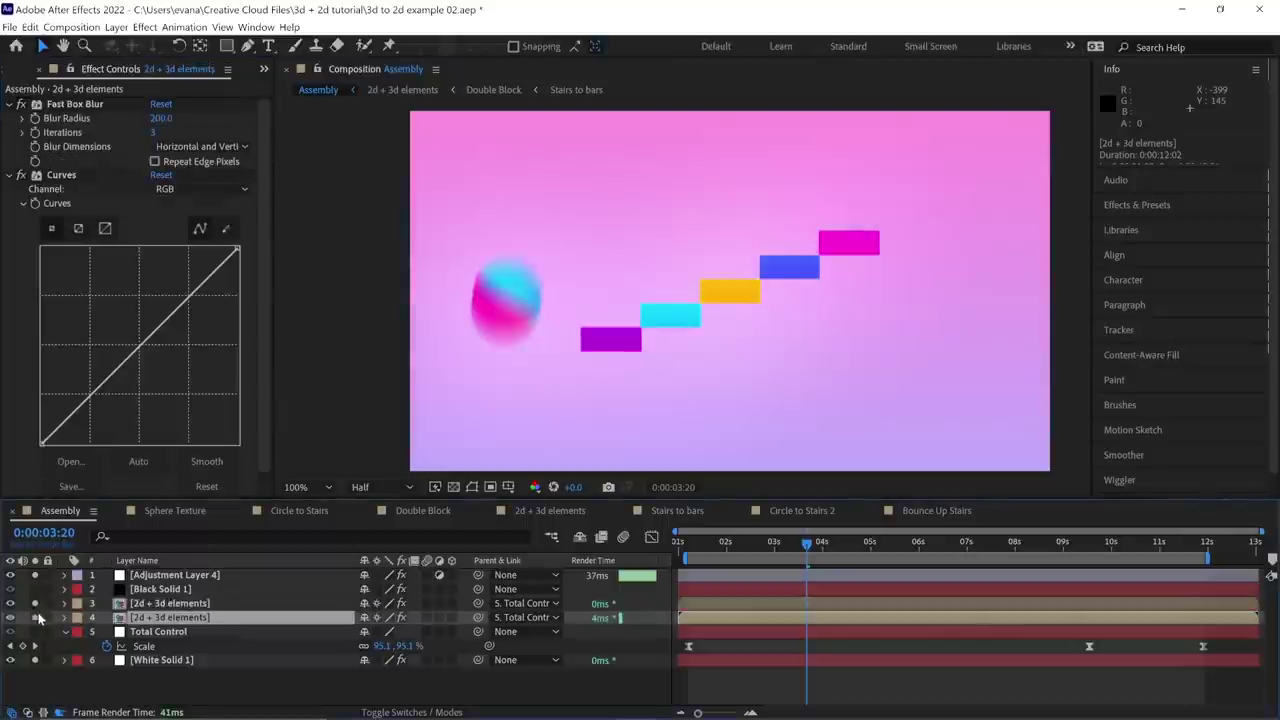
pyautogui.click(385, 712)
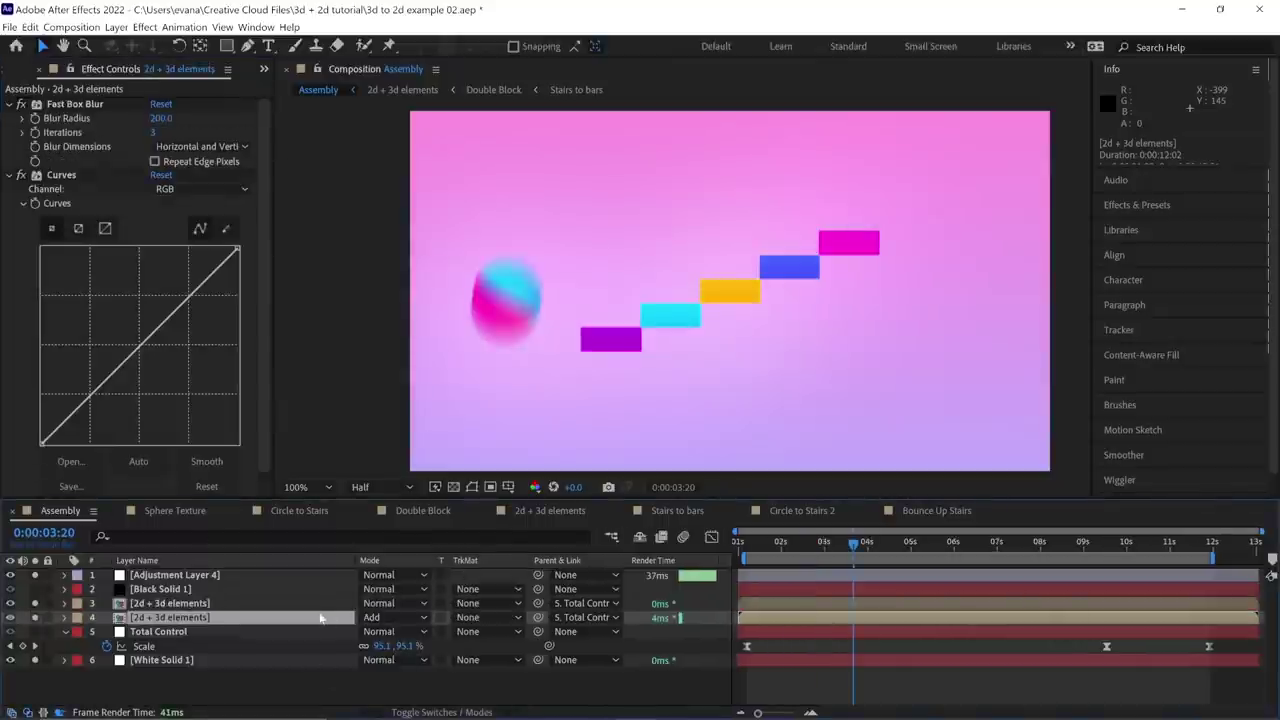
# - Reveal the Opacity of the lower 2d + 3d elements layer and set it to 72%
pyautogui.press('t')
pyautogui.moveTo(362, 633); pyautogui.dragTo(352, 636)
pyautogui.click(271, 618)
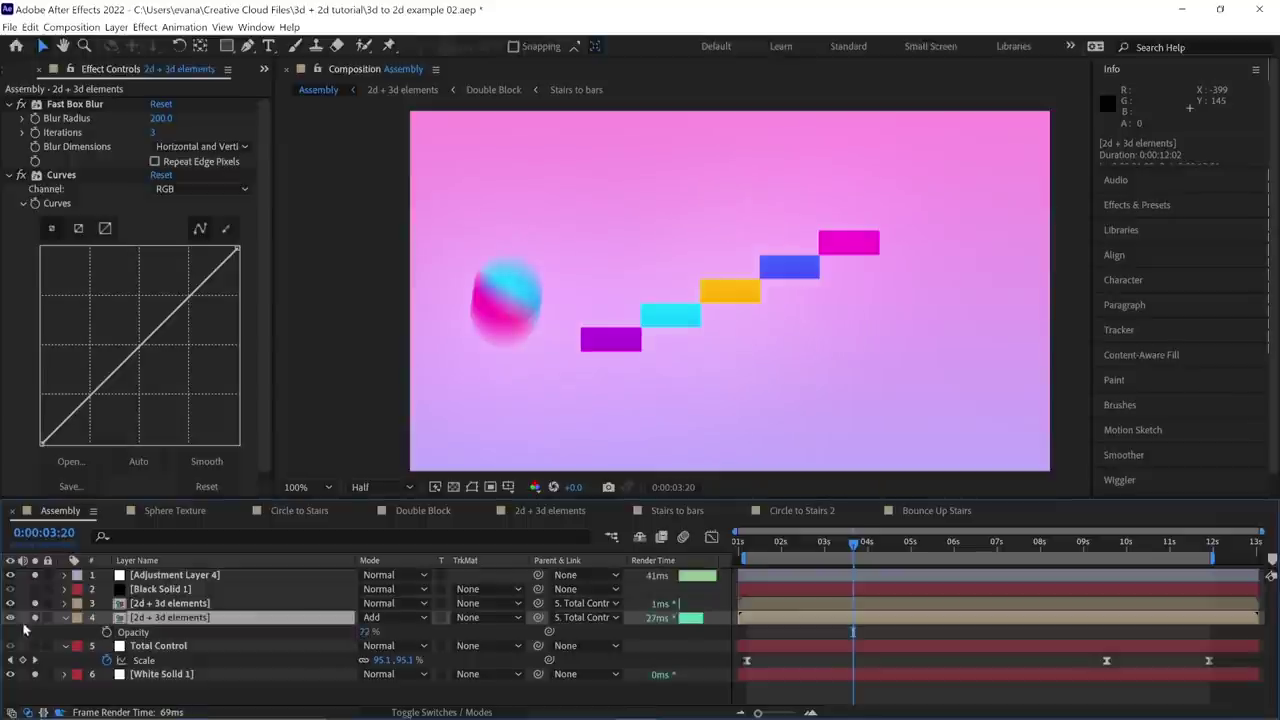
# - Compare the scene with and without the glow from the lower 2d + 3d elements layer
pyautogui.click(35, 618)
pyautogui.click(35, 618)
pyautogui.click(35, 618)
pyautogui.click(35, 618)
# - Set the lower 2d + 3d elements layer's Fast Box Blur radius to 148 and compare the scene without the glow
pyautogui.moveTo(158, 120); pyautogui.dragTo(49, 134)
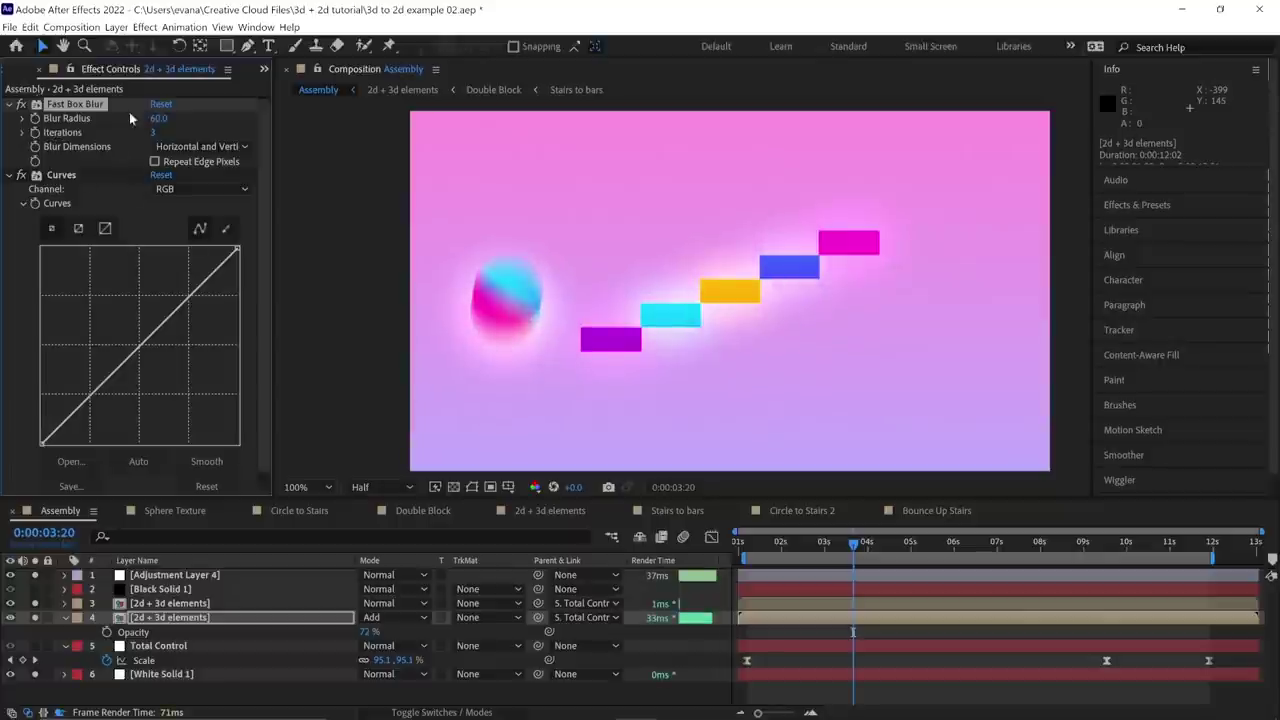
pyautogui.moveTo(154, 122); pyautogui.dragTo(224, 118)
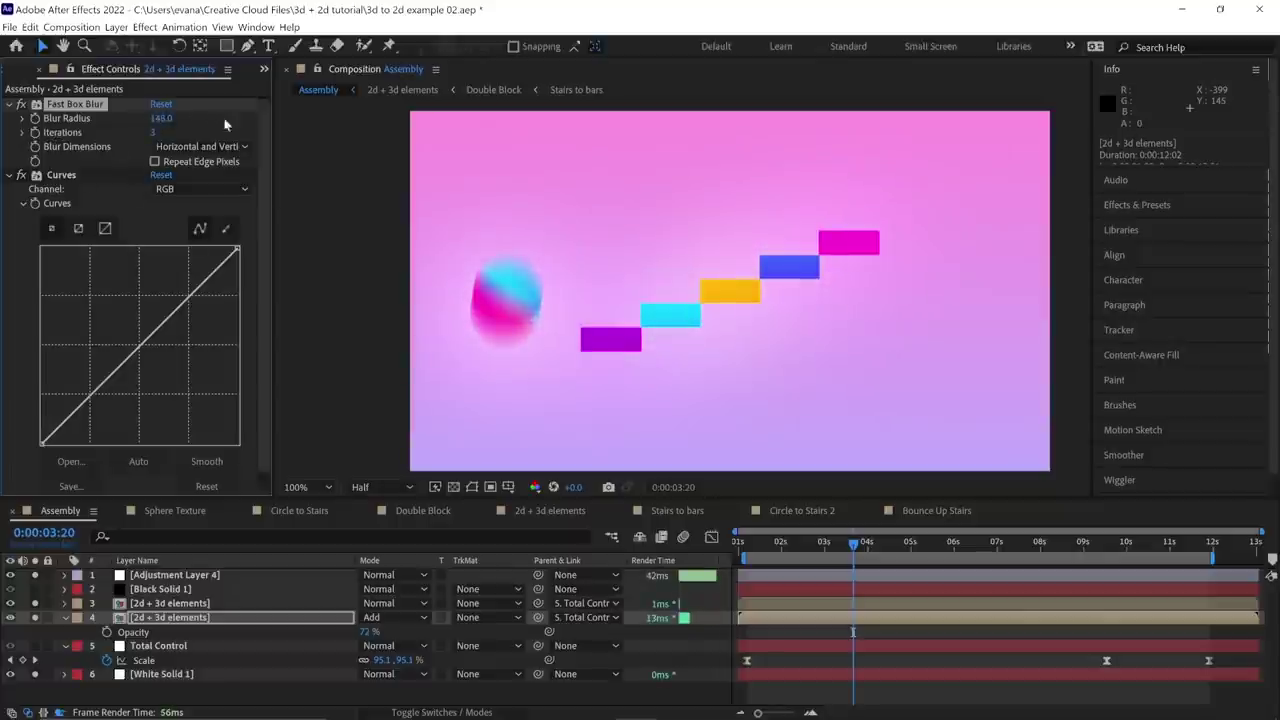
pyautogui.click(35, 617)
pyautogui.click(35, 617)
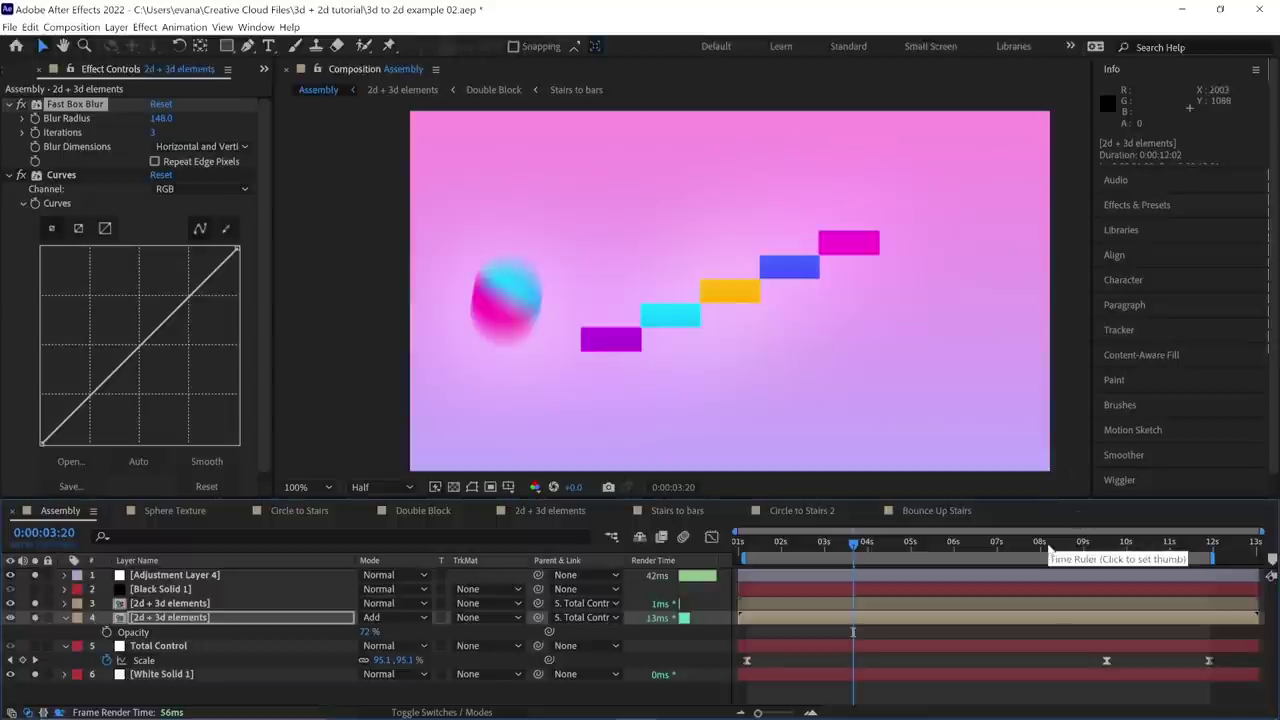
# - Solo Black Solid 1 to include the vignette, and preview the full Assembly animation from its beginning
pyautogui.press('space')
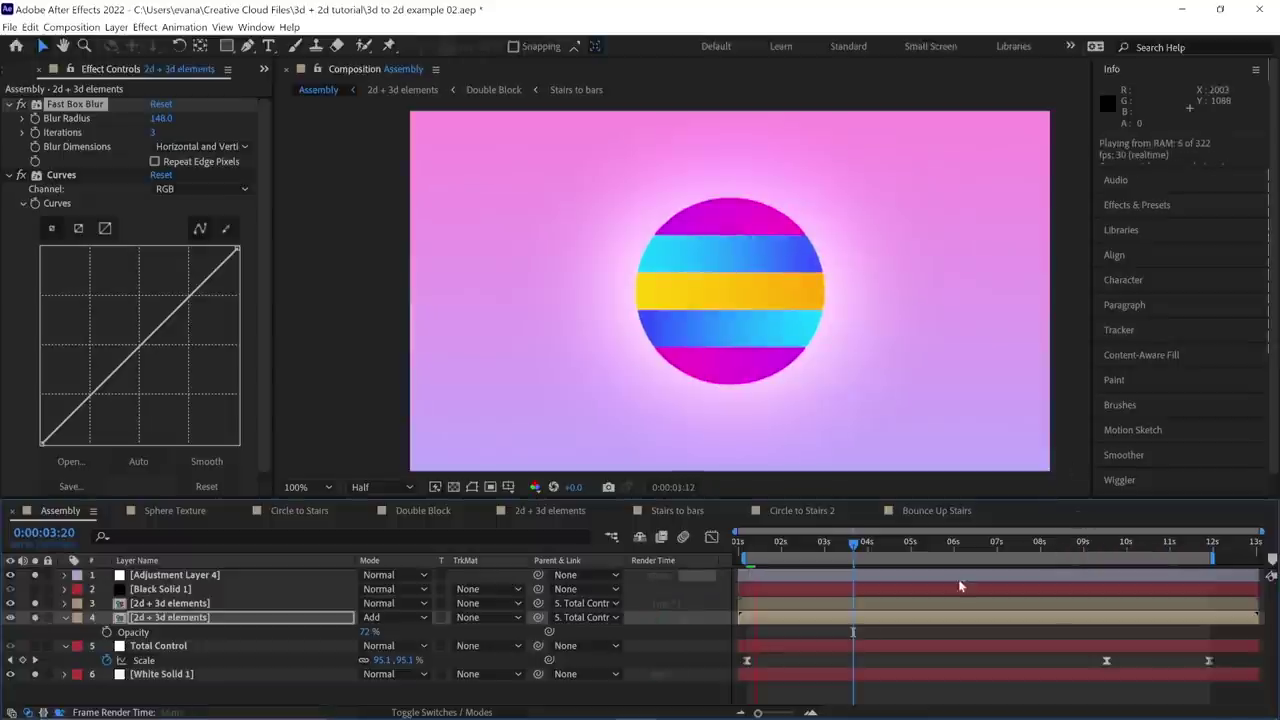
pyautogui.click(35, 589)
pyautogui.click(745, 548)
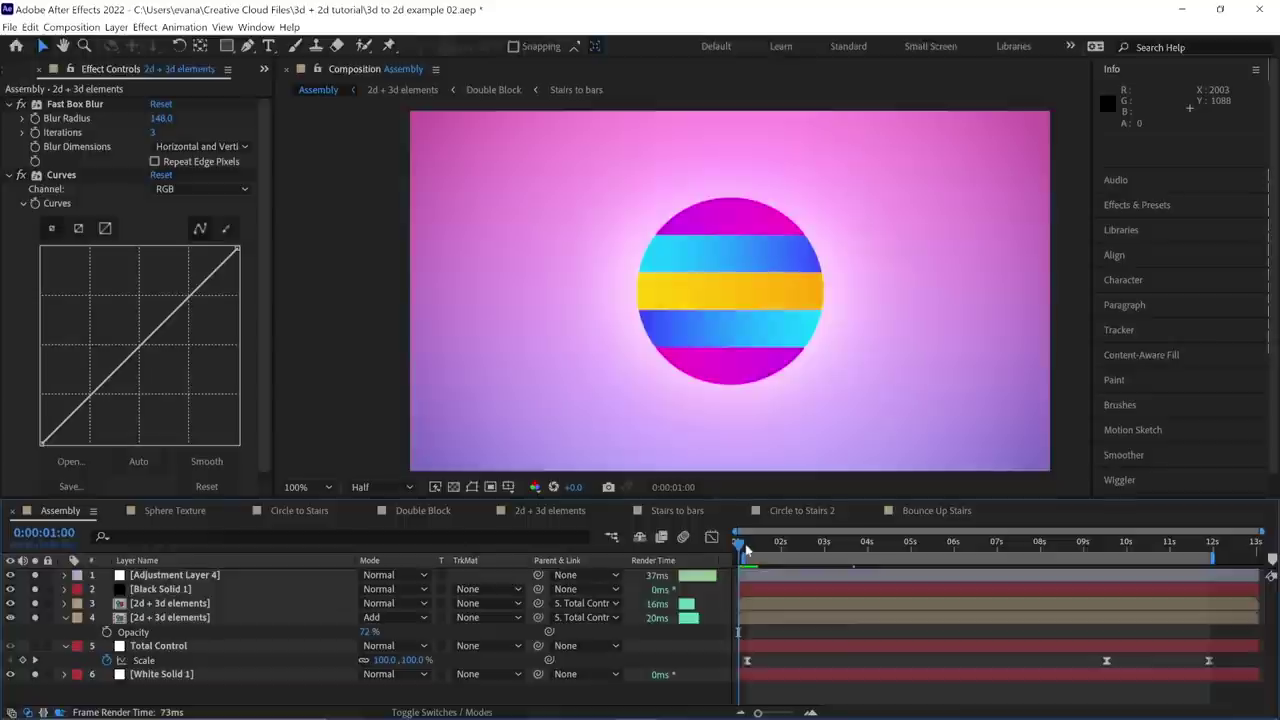
pyautogui.press('space')
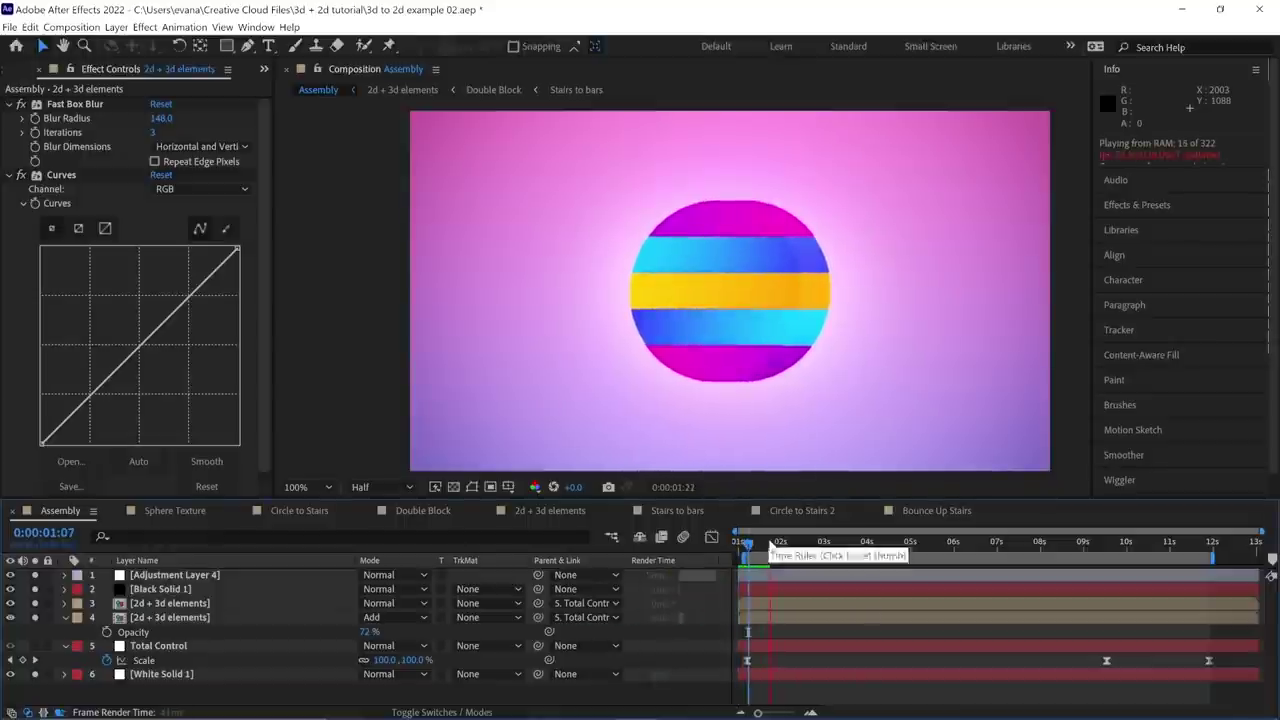